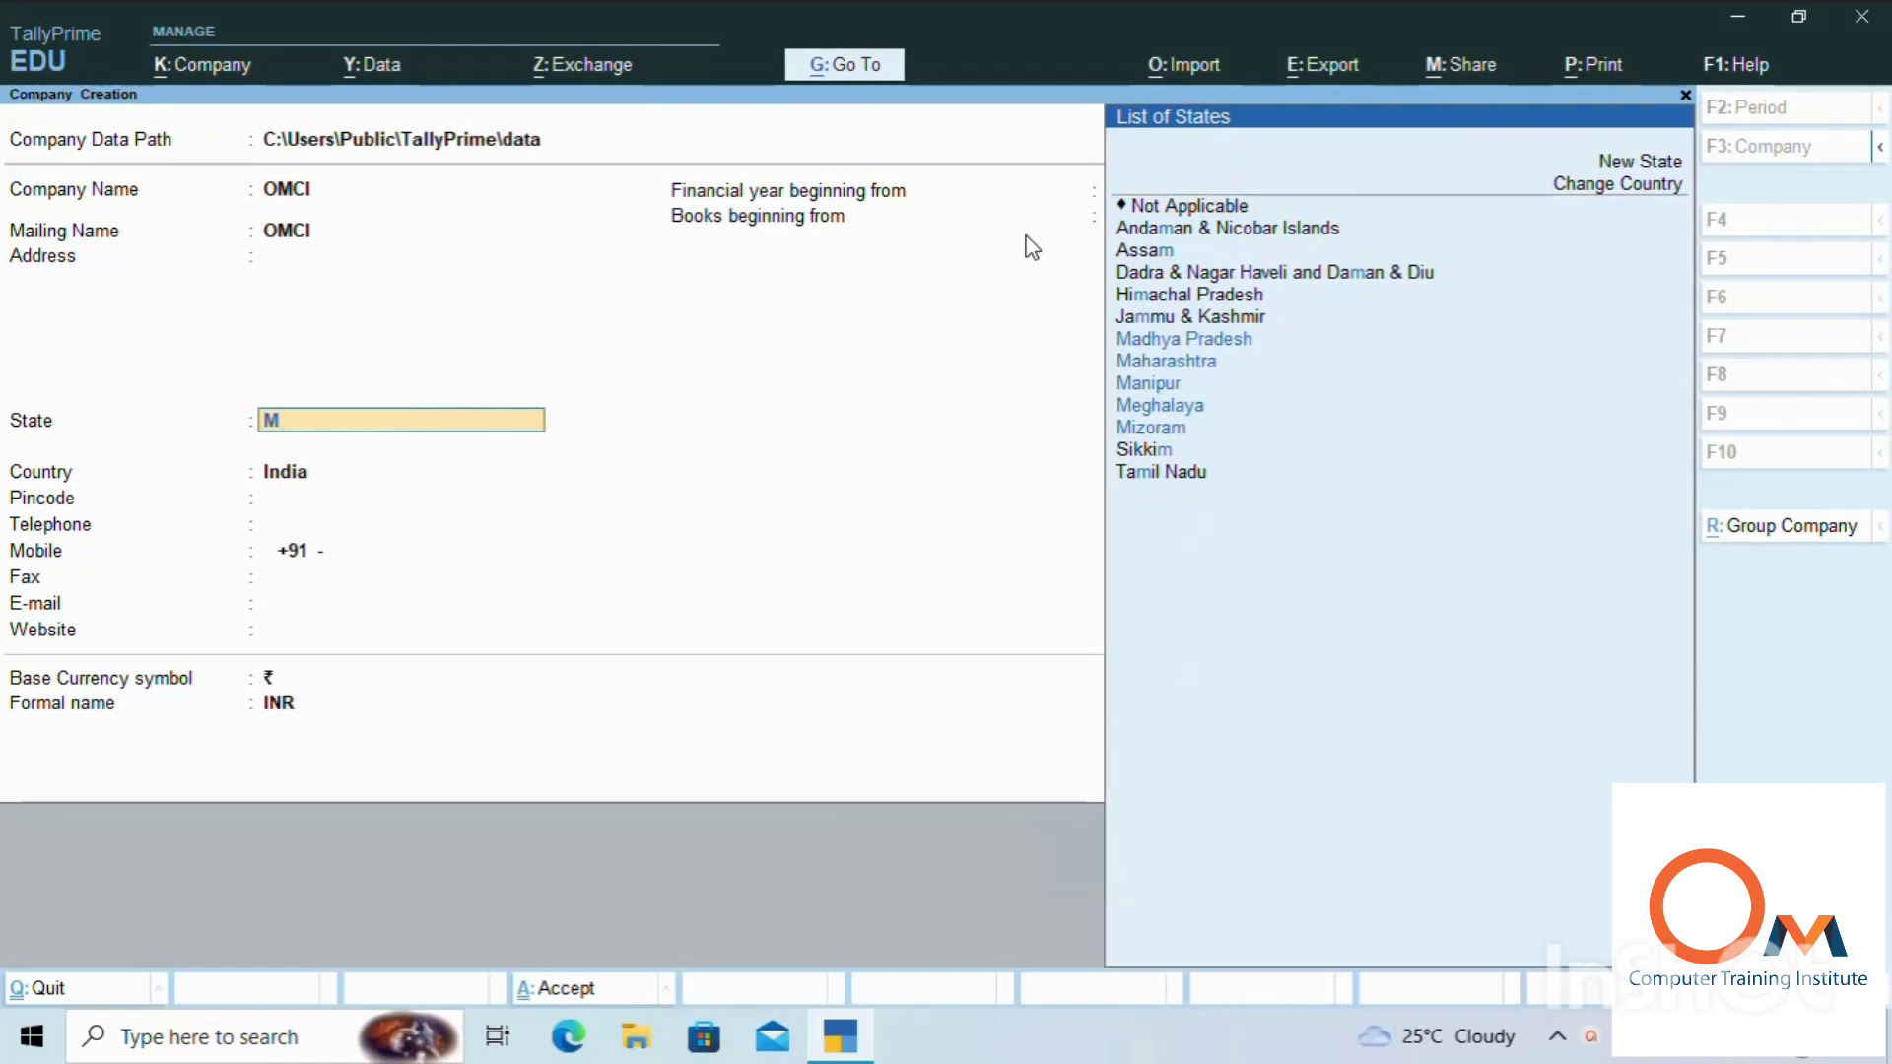
# Set the new company's state to Maharashtra
pyautogui.press('Down')
pyautogui.press('Down')
pyautogui.press('Up')
pyautogui.press('Return')
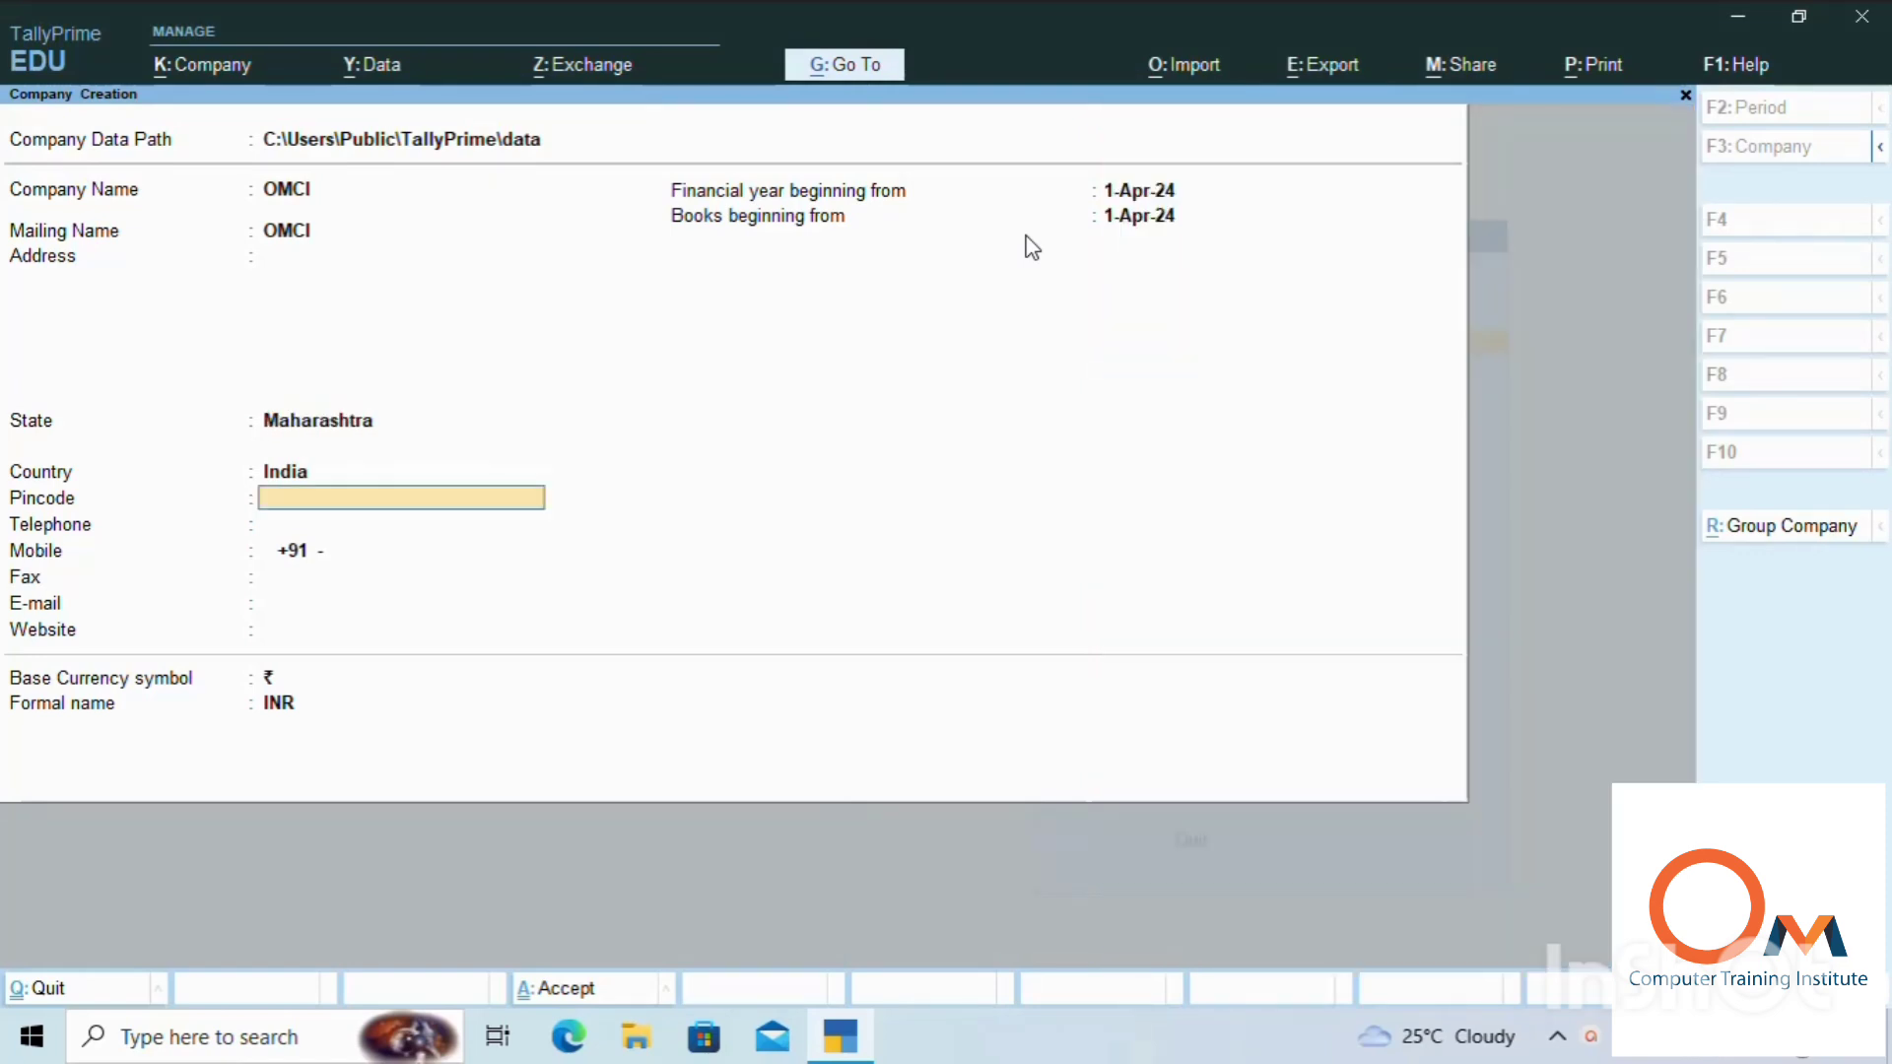
# Leave the remaining company details at their defaults, with books beginning from 1-Apr-24, and save the company
pyautogui.press('Return')
pyautogui.press('Return')
pyautogui.press('Return')
pyautogui.press('Return')
pyautogui.press('Return')
pyautogui.press('Return')
pyautogui.press('Return')
pyautogui.press('Return')
pyautogui.press('Return')
pyautogui.press('Return')
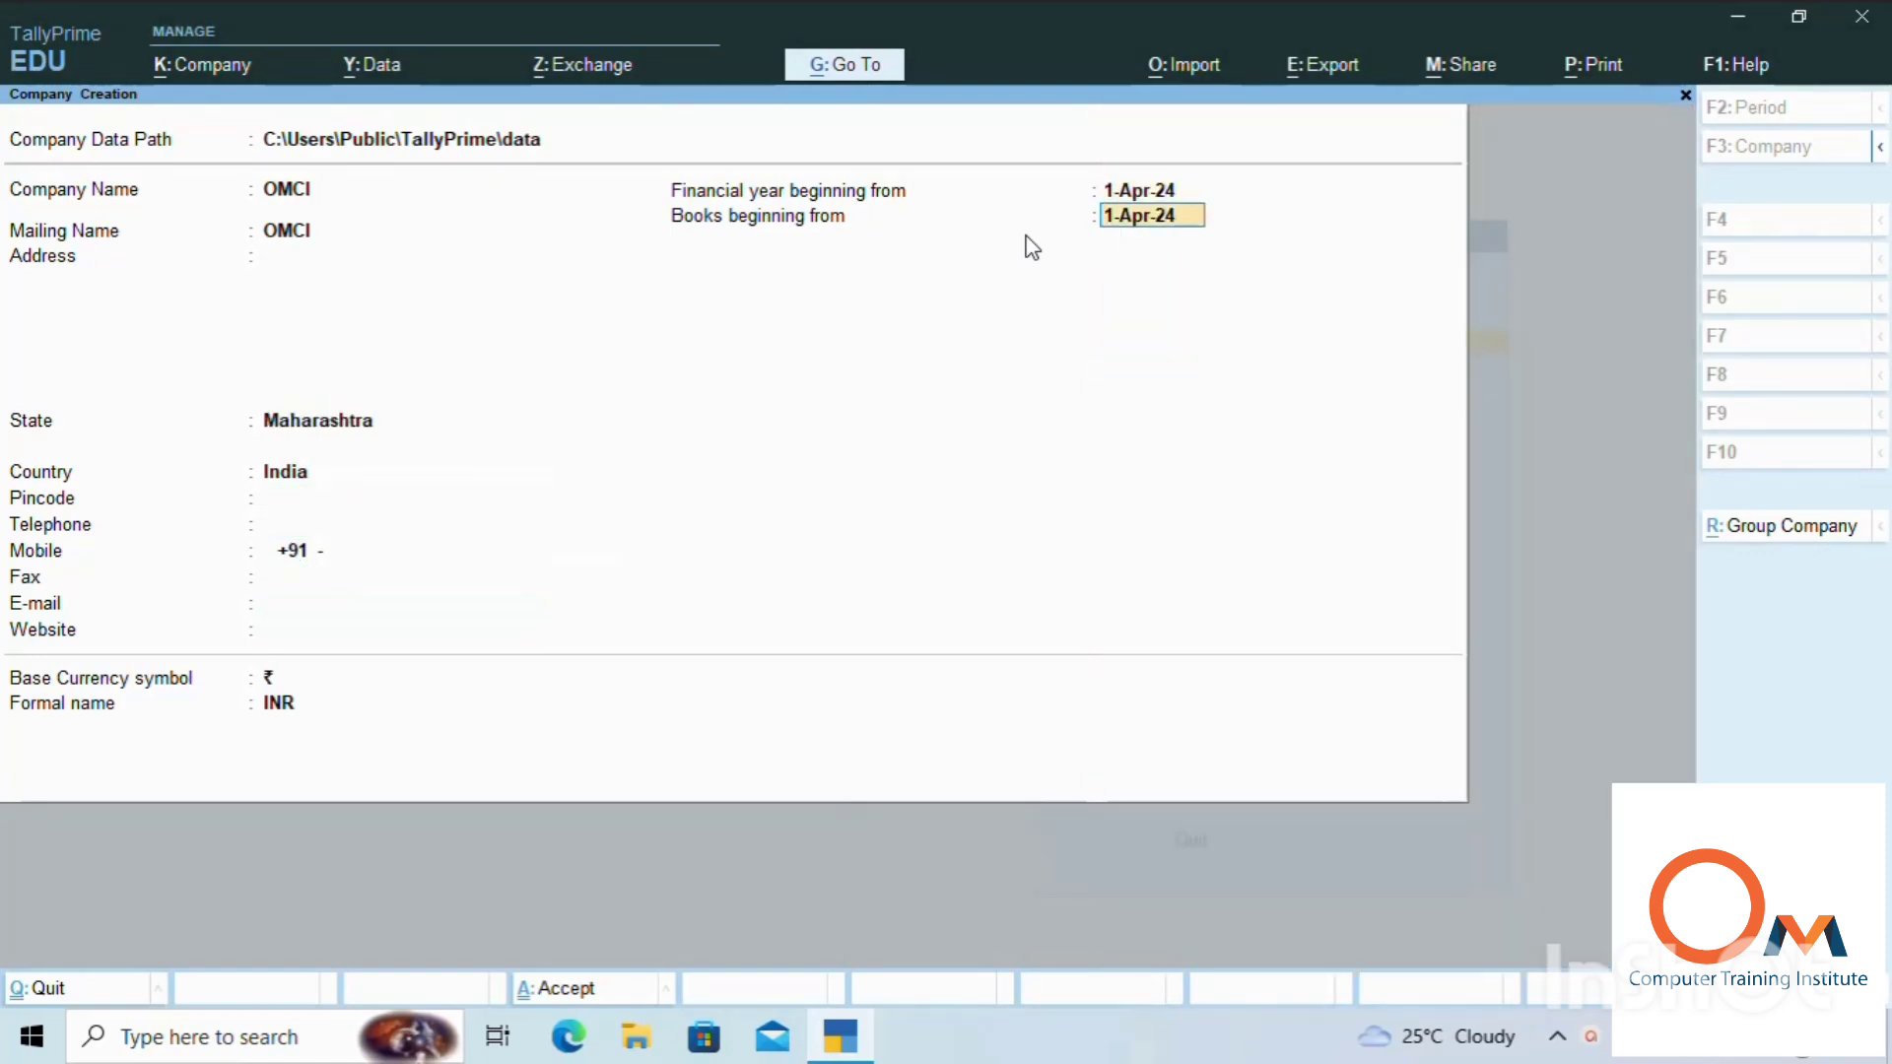
pyautogui.press('Return')
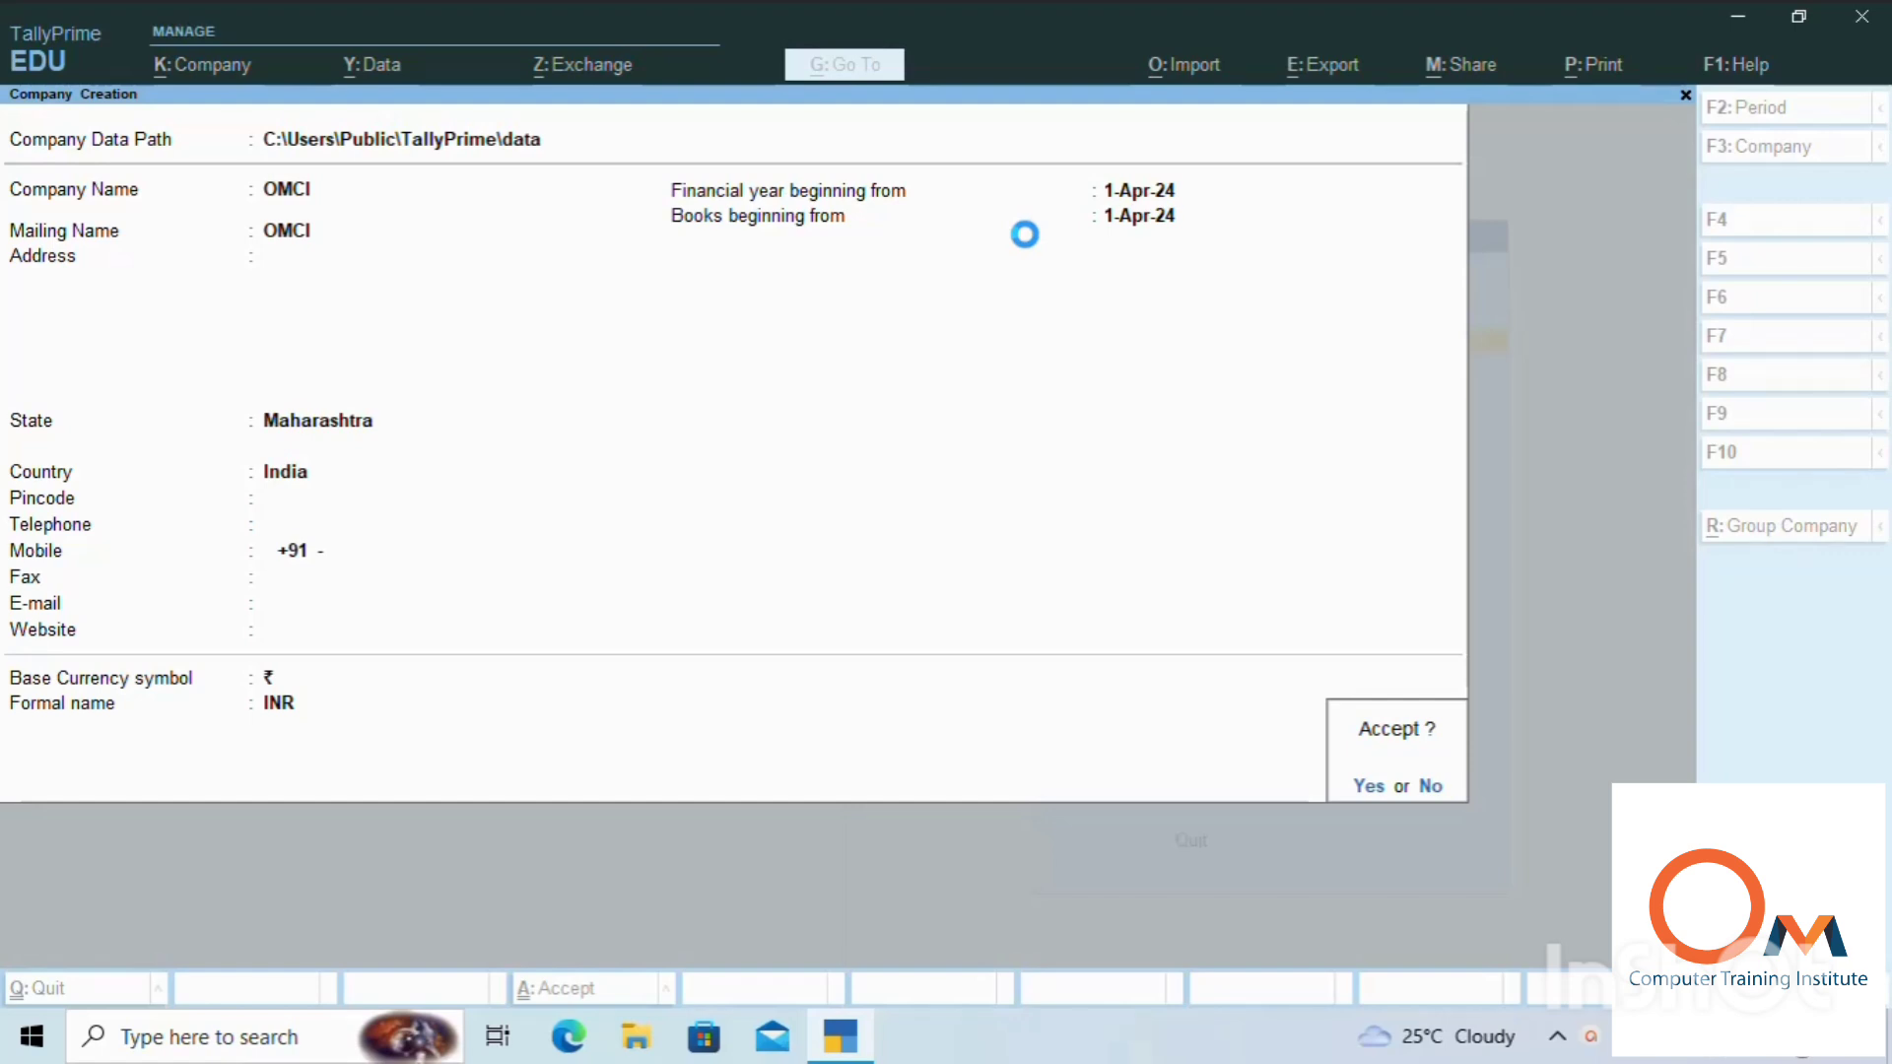
pyautogui.press('Return')
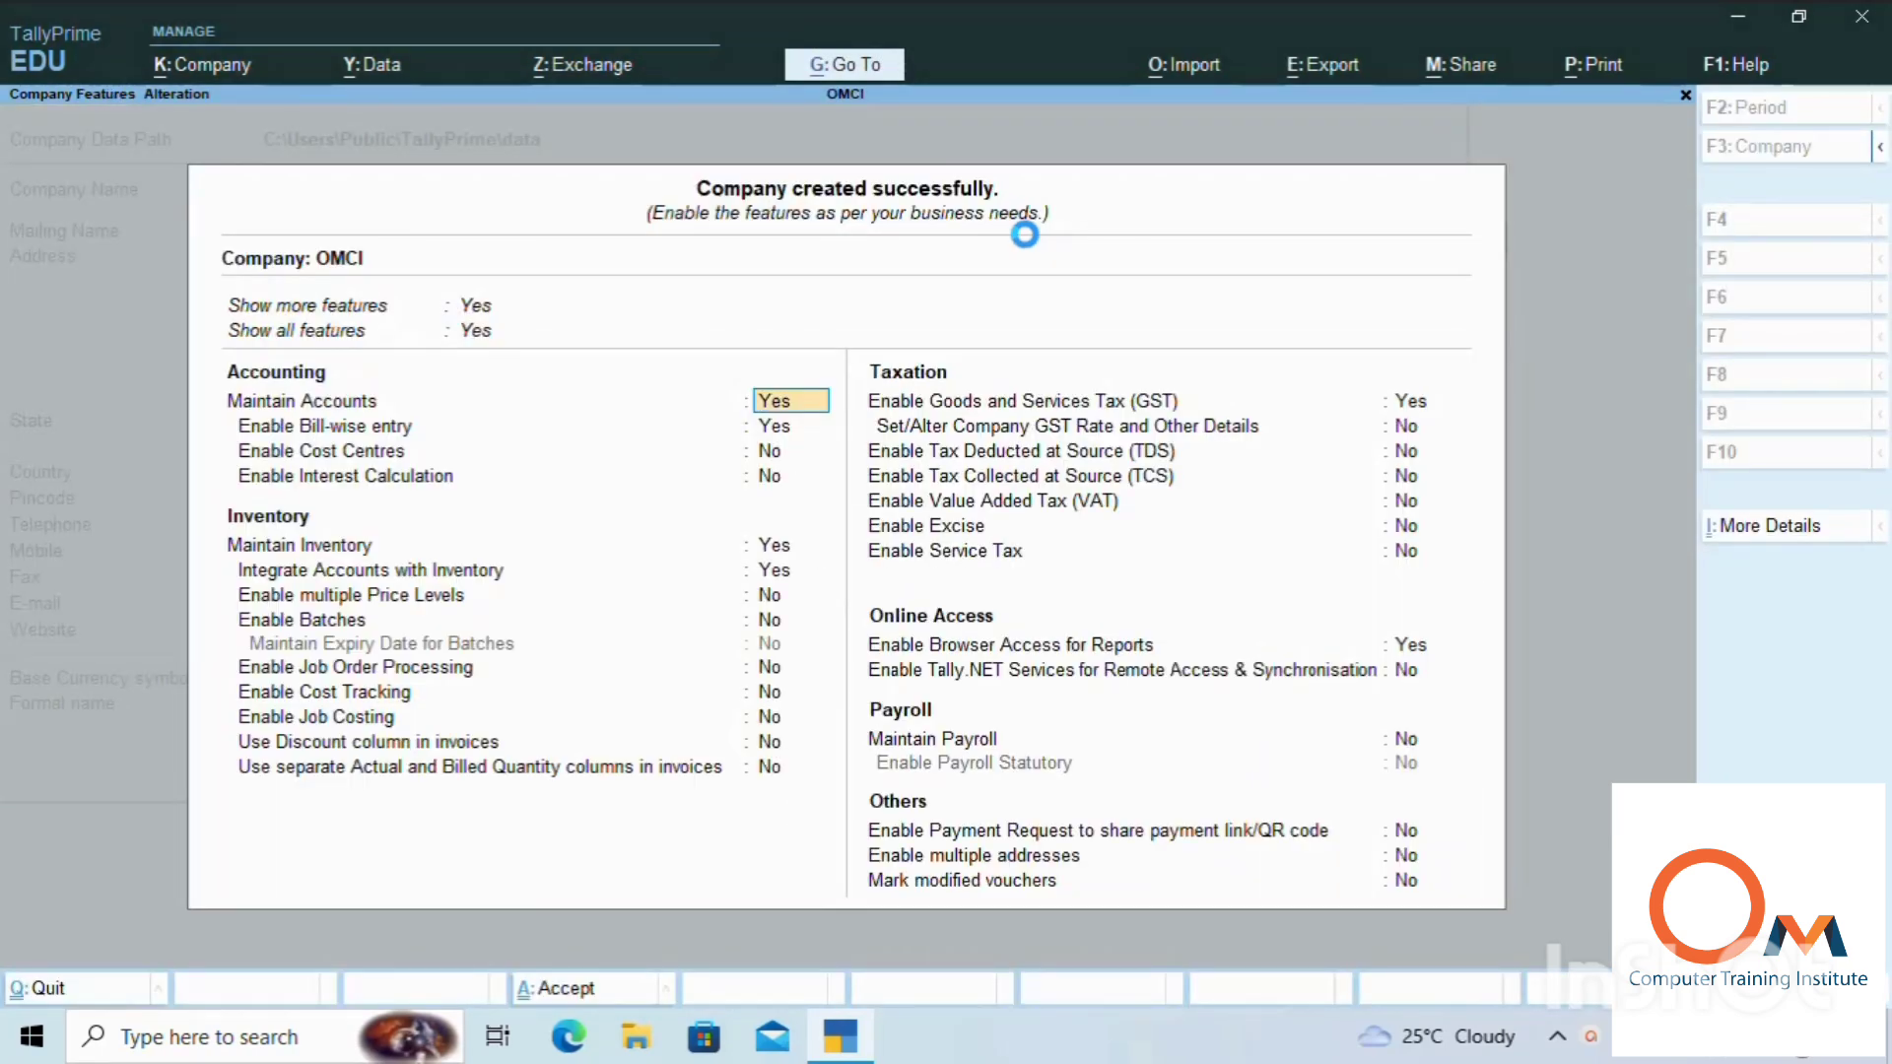
# Enable Cost Centres and Interest Calculation in the company's accounting features
pyautogui.press('Return')
pyautogui.press('Return')
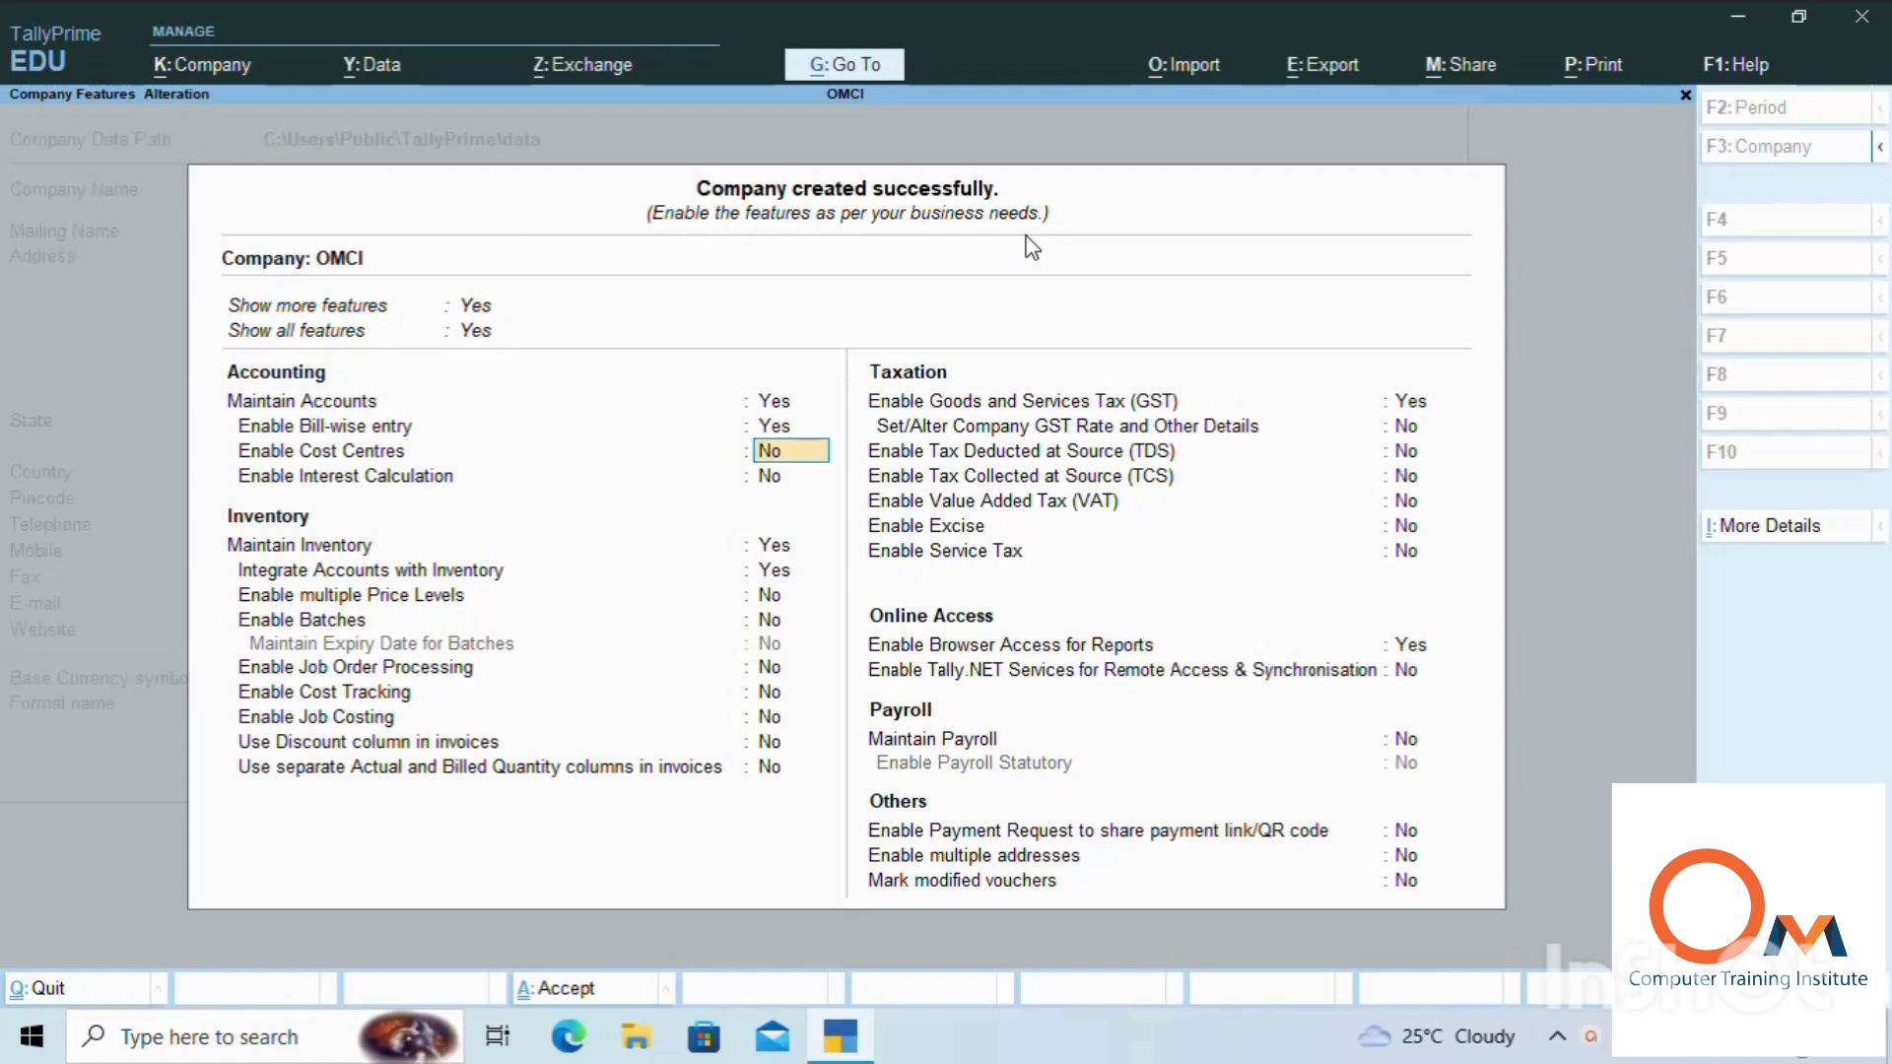
pyautogui.press('y')
pyautogui.press('Return')
pyautogui.write('y')
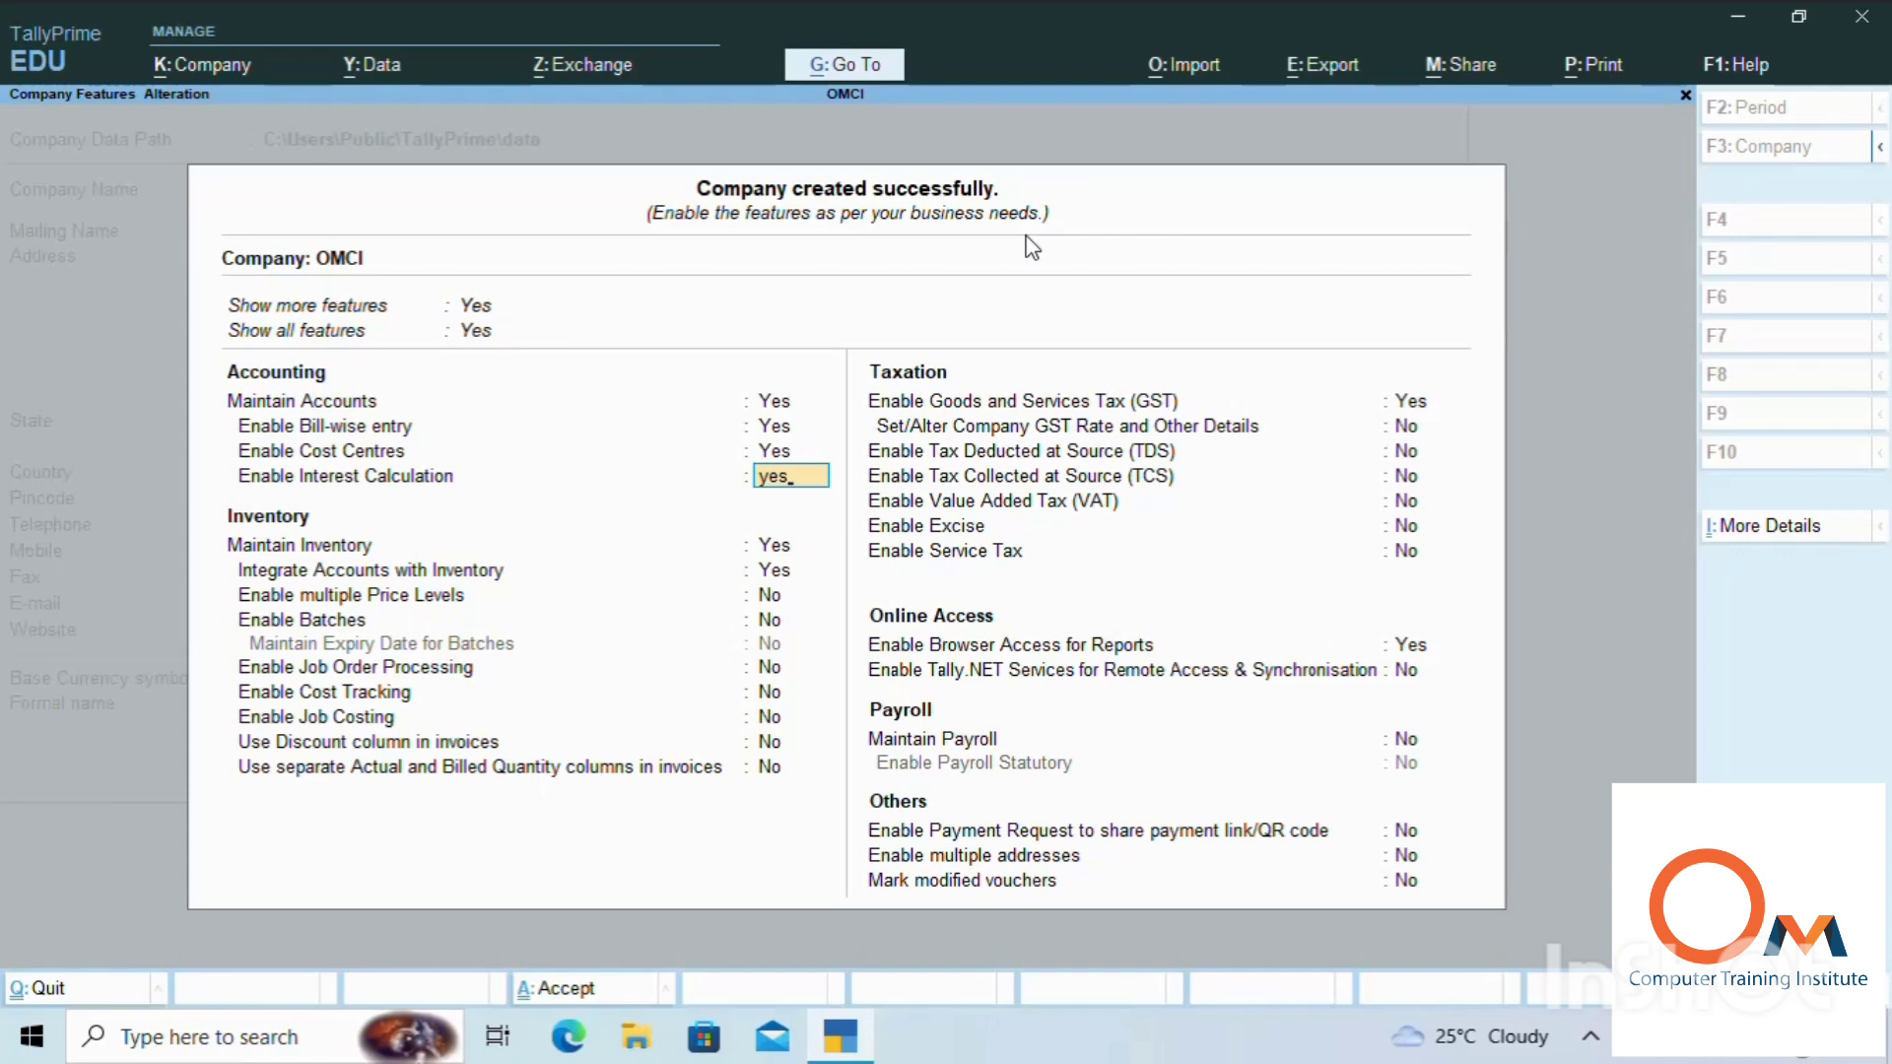
pyautogui.write('es')
pyautogui.press('Return')
# Keep the inventory features at their defaults with GST enabled, and skip the GST registration details
pyautogui.press('Return')
pyautogui.press('Return')
pyautogui.press('Return')
pyautogui.press('Return')
pyautogui.press('Return')
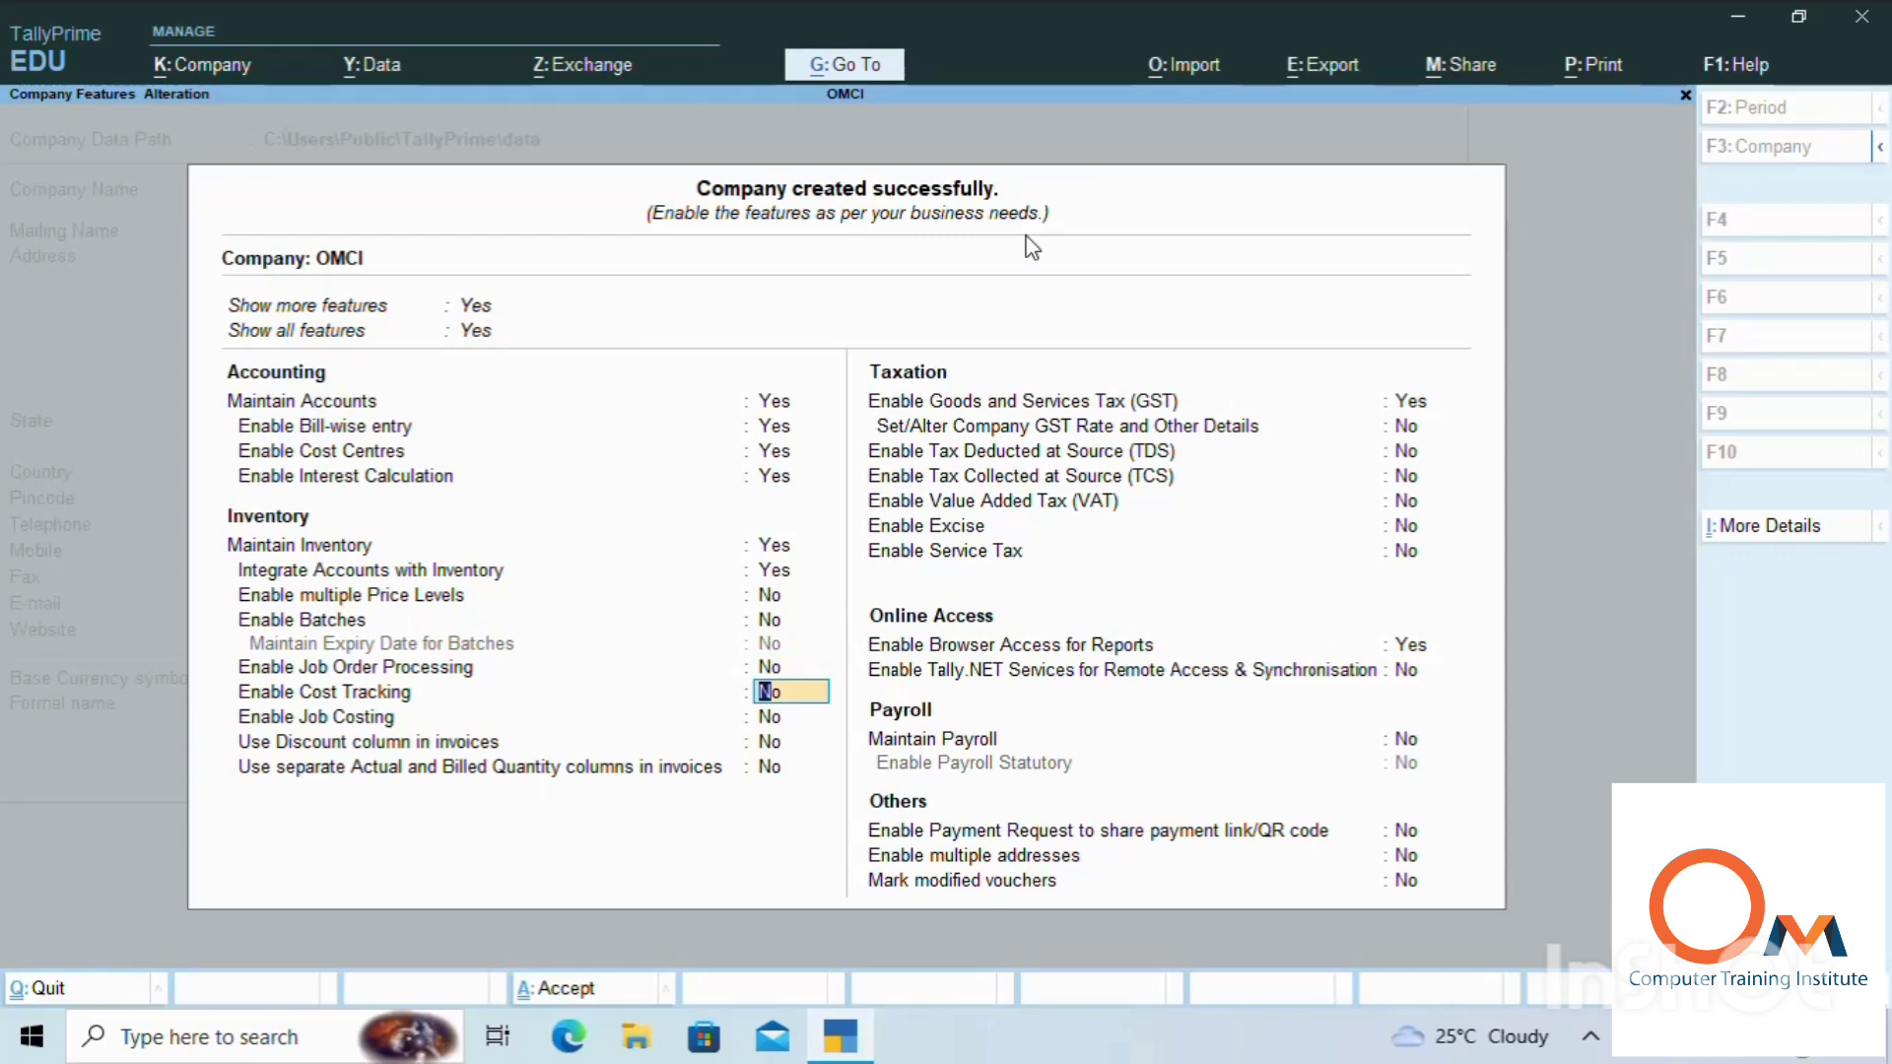
pyautogui.press('Return')
pyautogui.press('Return')
pyautogui.press('Return')
pyautogui.press('Return')
pyautogui.press('Return')
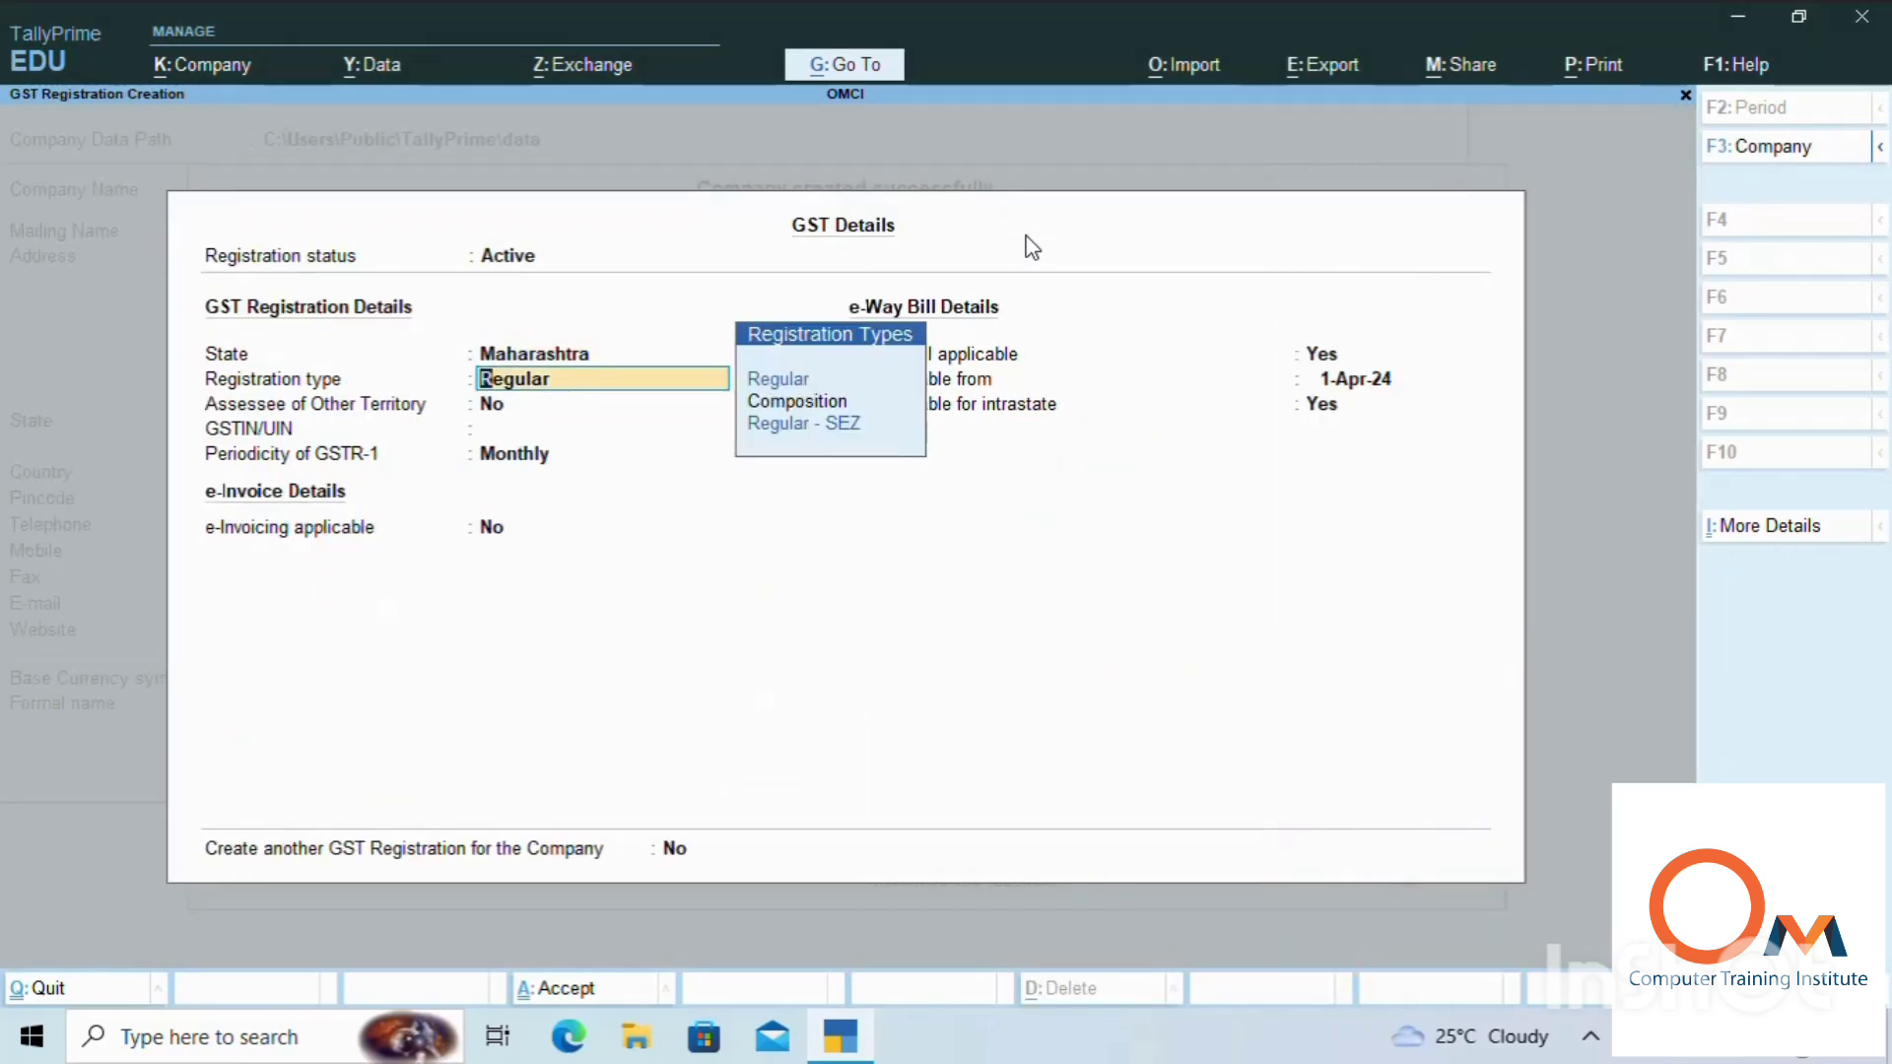
pyautogui.press('Escape')
pyautogui.press('Return')
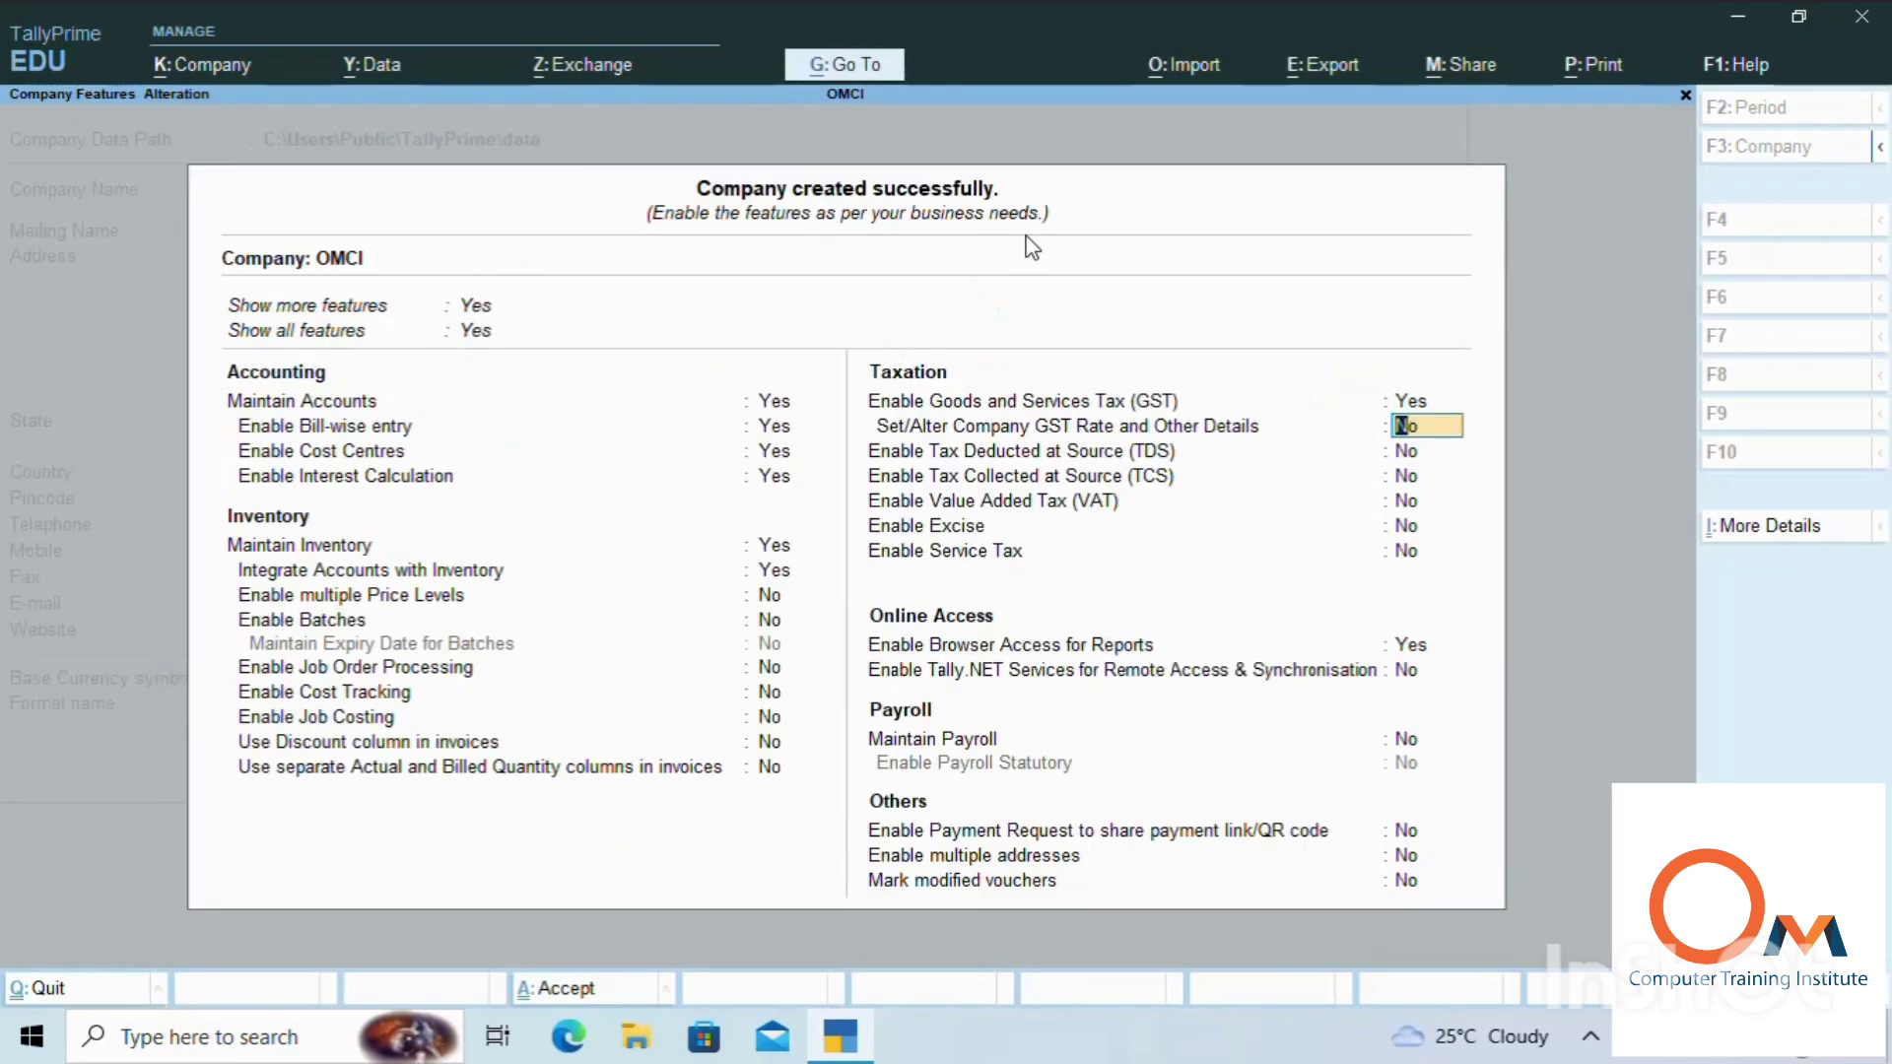
# Keep the other taxation and online access defaults, and enable Maintain Payroll and Payroll Statutory
pyautogui.press('Return')
pyautogui.press('Return')
pyautogui.press('Return')
pyautogui.press('Return')
pyautogui.press('Return')
pyautogui.press('Return')
pyautogui.press('Return')
pyautogui.press('Return')
pyautogui.press('Return')
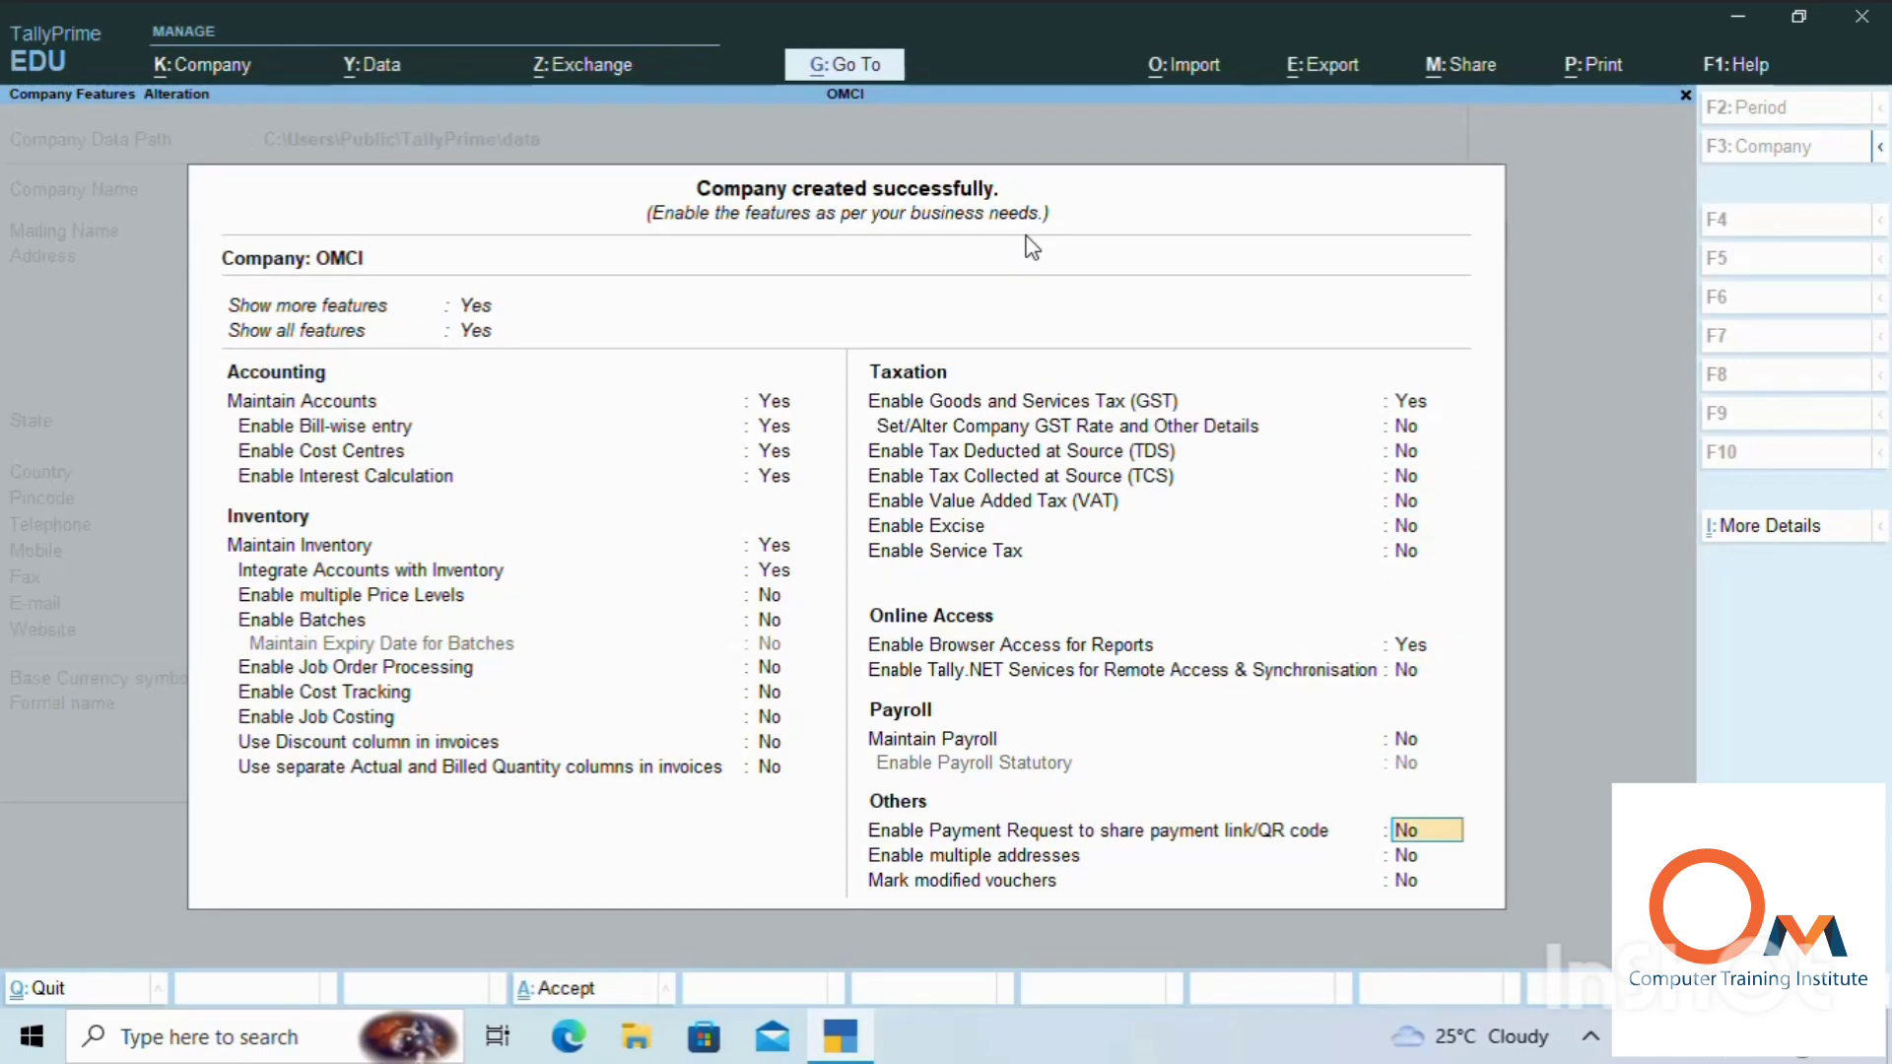
pyautogui.press('Up')
pyautogui.write('y')
pyautogui.press('Return')
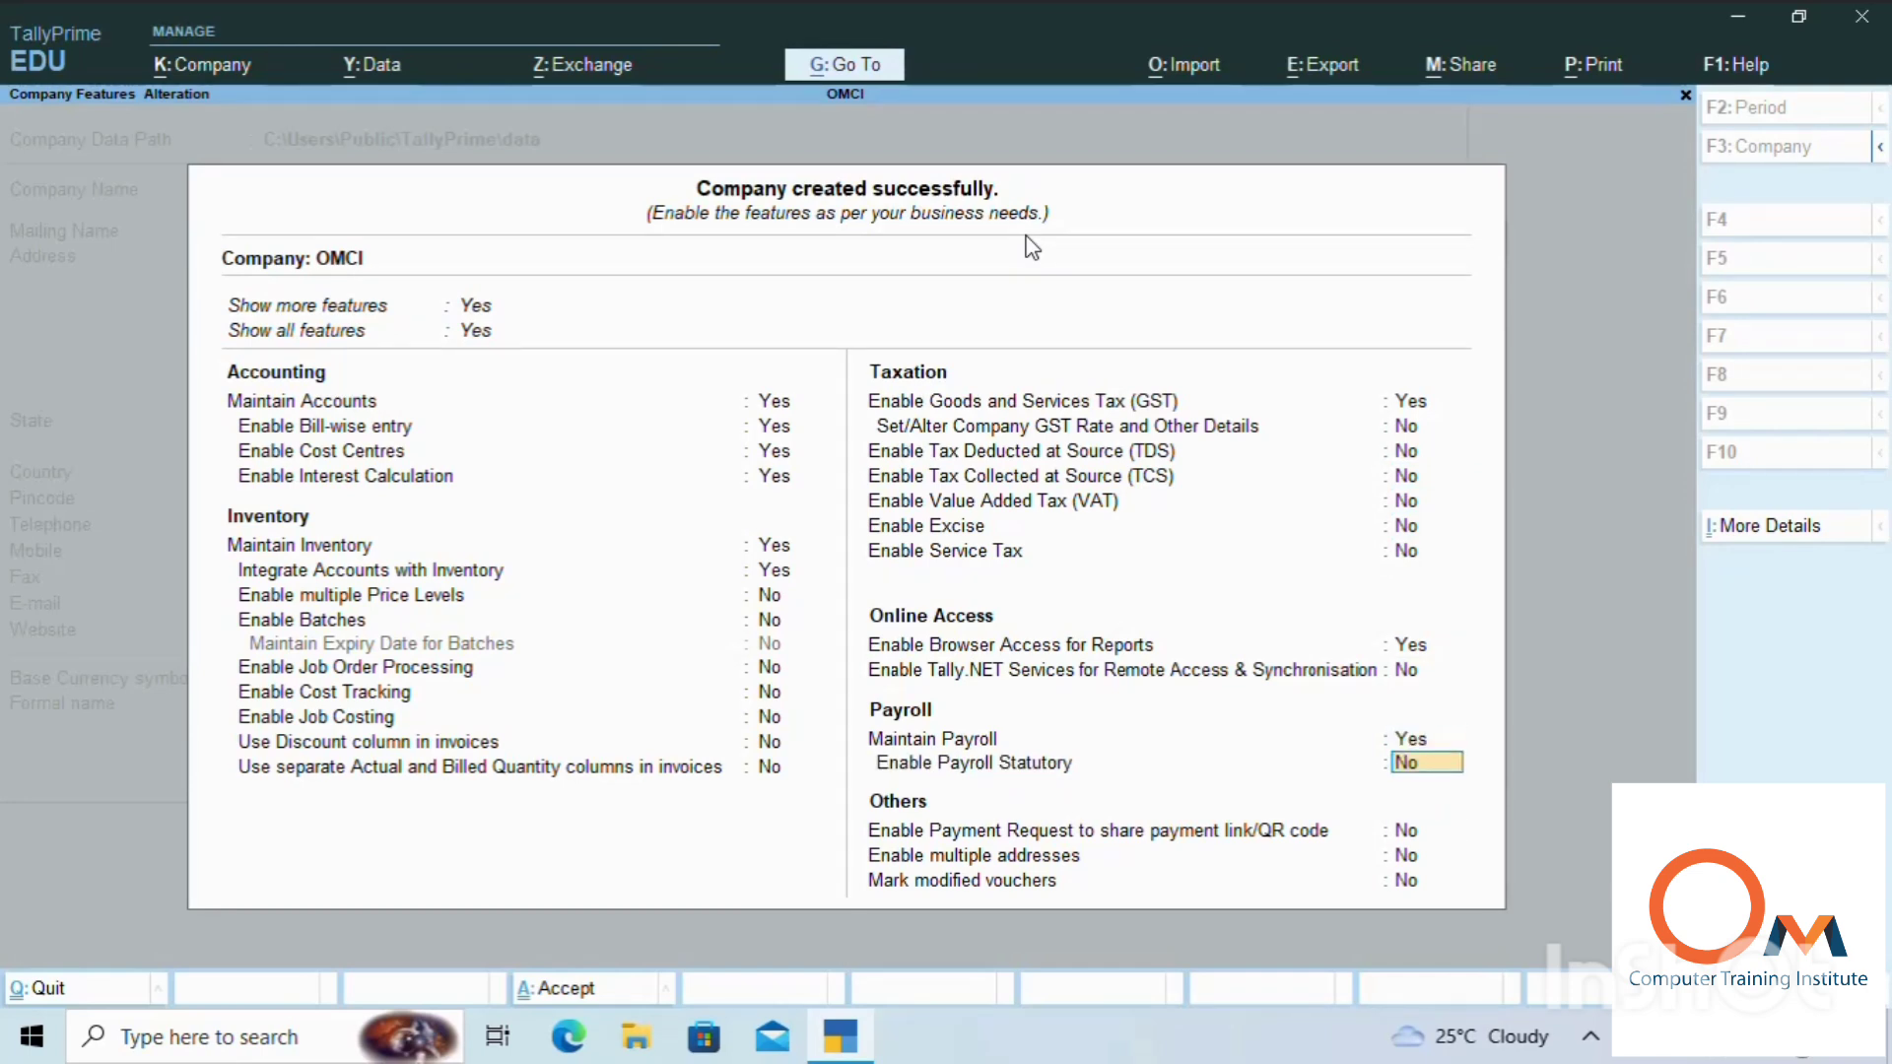
pyautogui.write('ye')
pyautogui.press('Return')
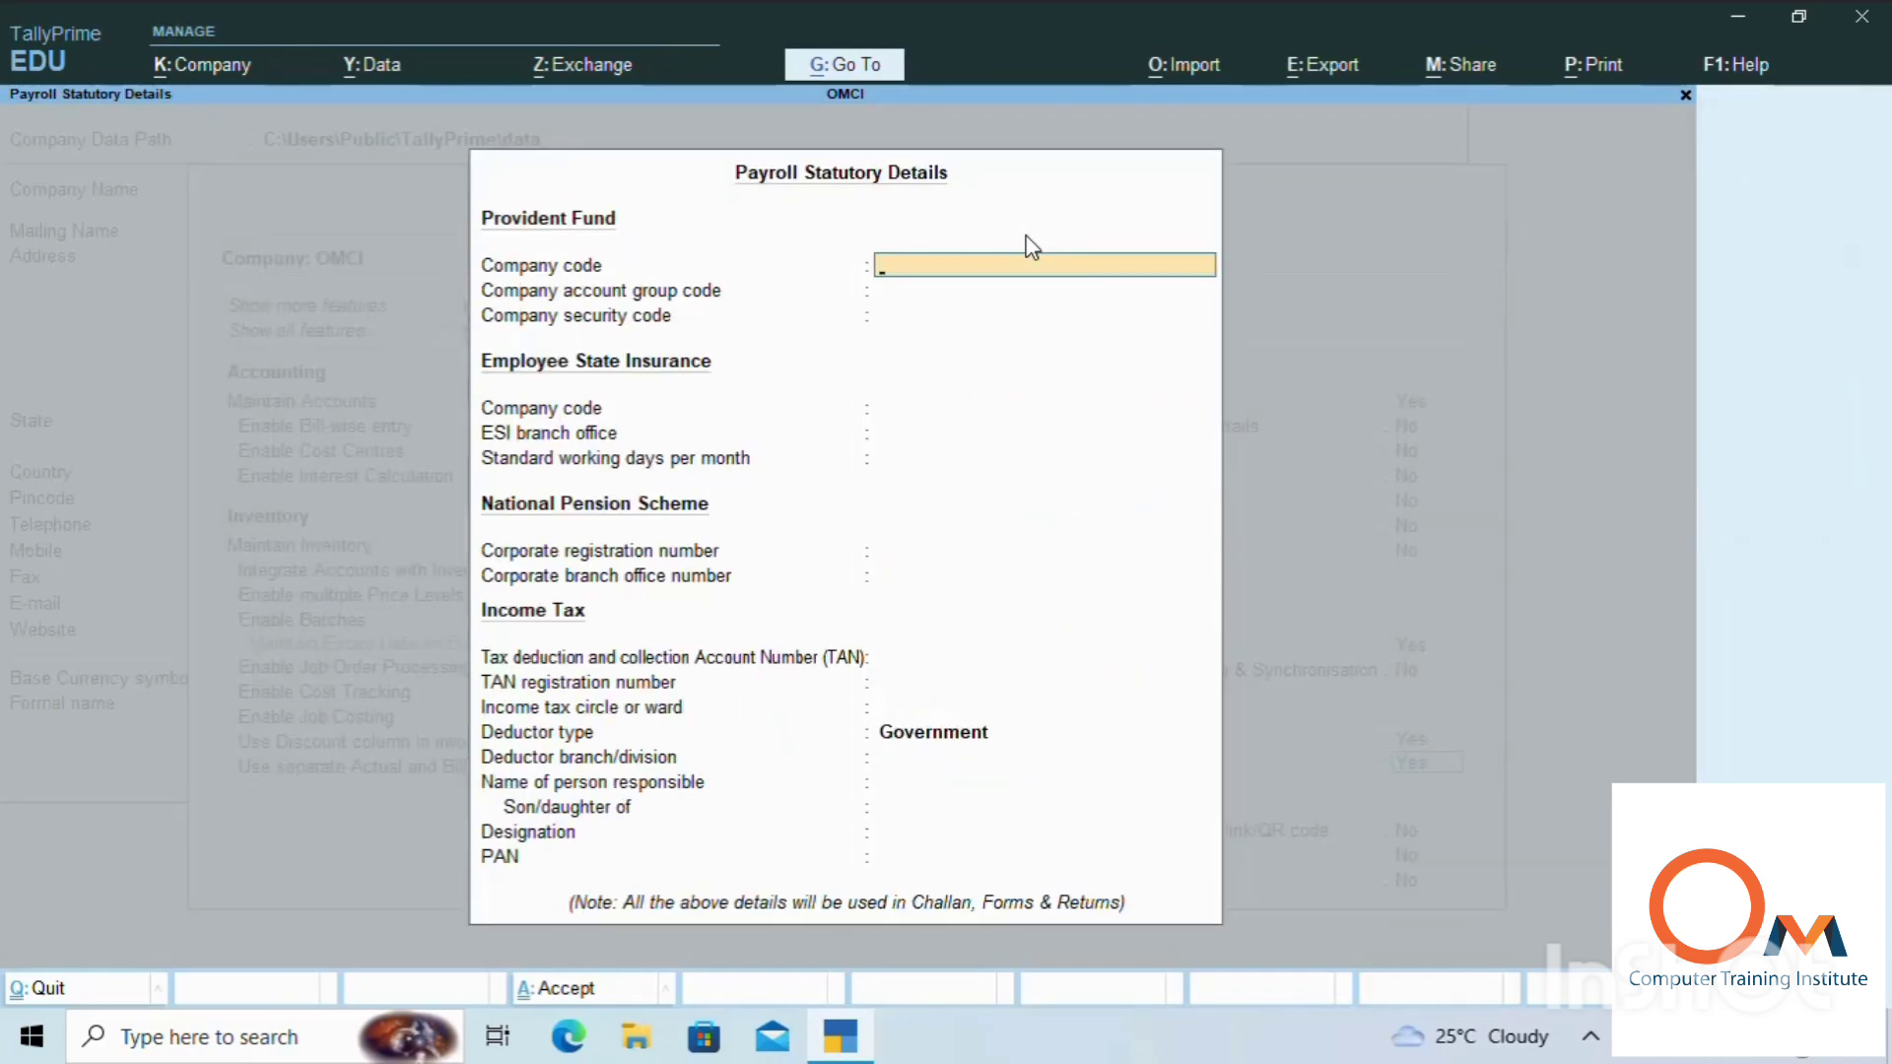
# Enter Provident Fund company code 123 and account group code 23, keeping deductor type Government and leaving the other payroll statutory details blank
pyautogui.press('Return')
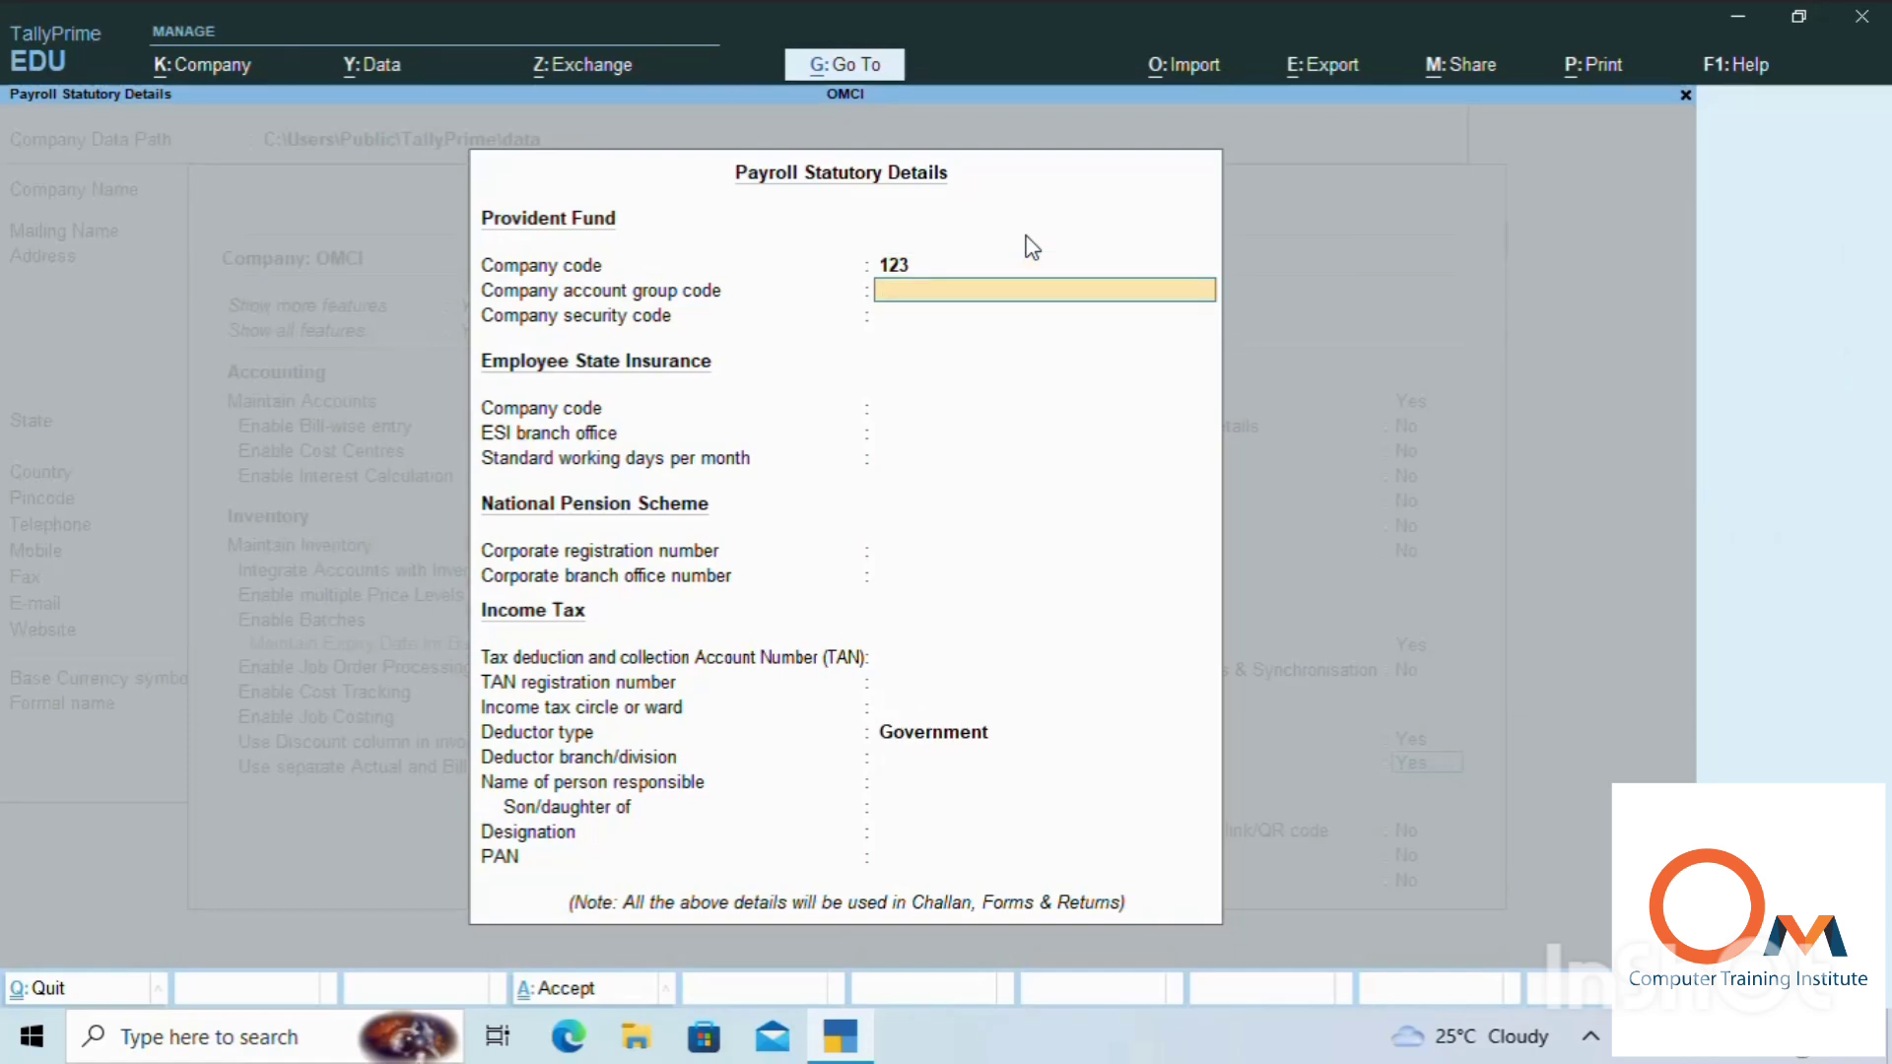
pyautogui.write('23')
pyautogui.press('Return')
pyautogui.press('Return')
pyautogui.press('Return')
pyautogui.press('Return')
pyautogui.press('Return')
pyautogui.press('Return')
pyautogui.press('Return')
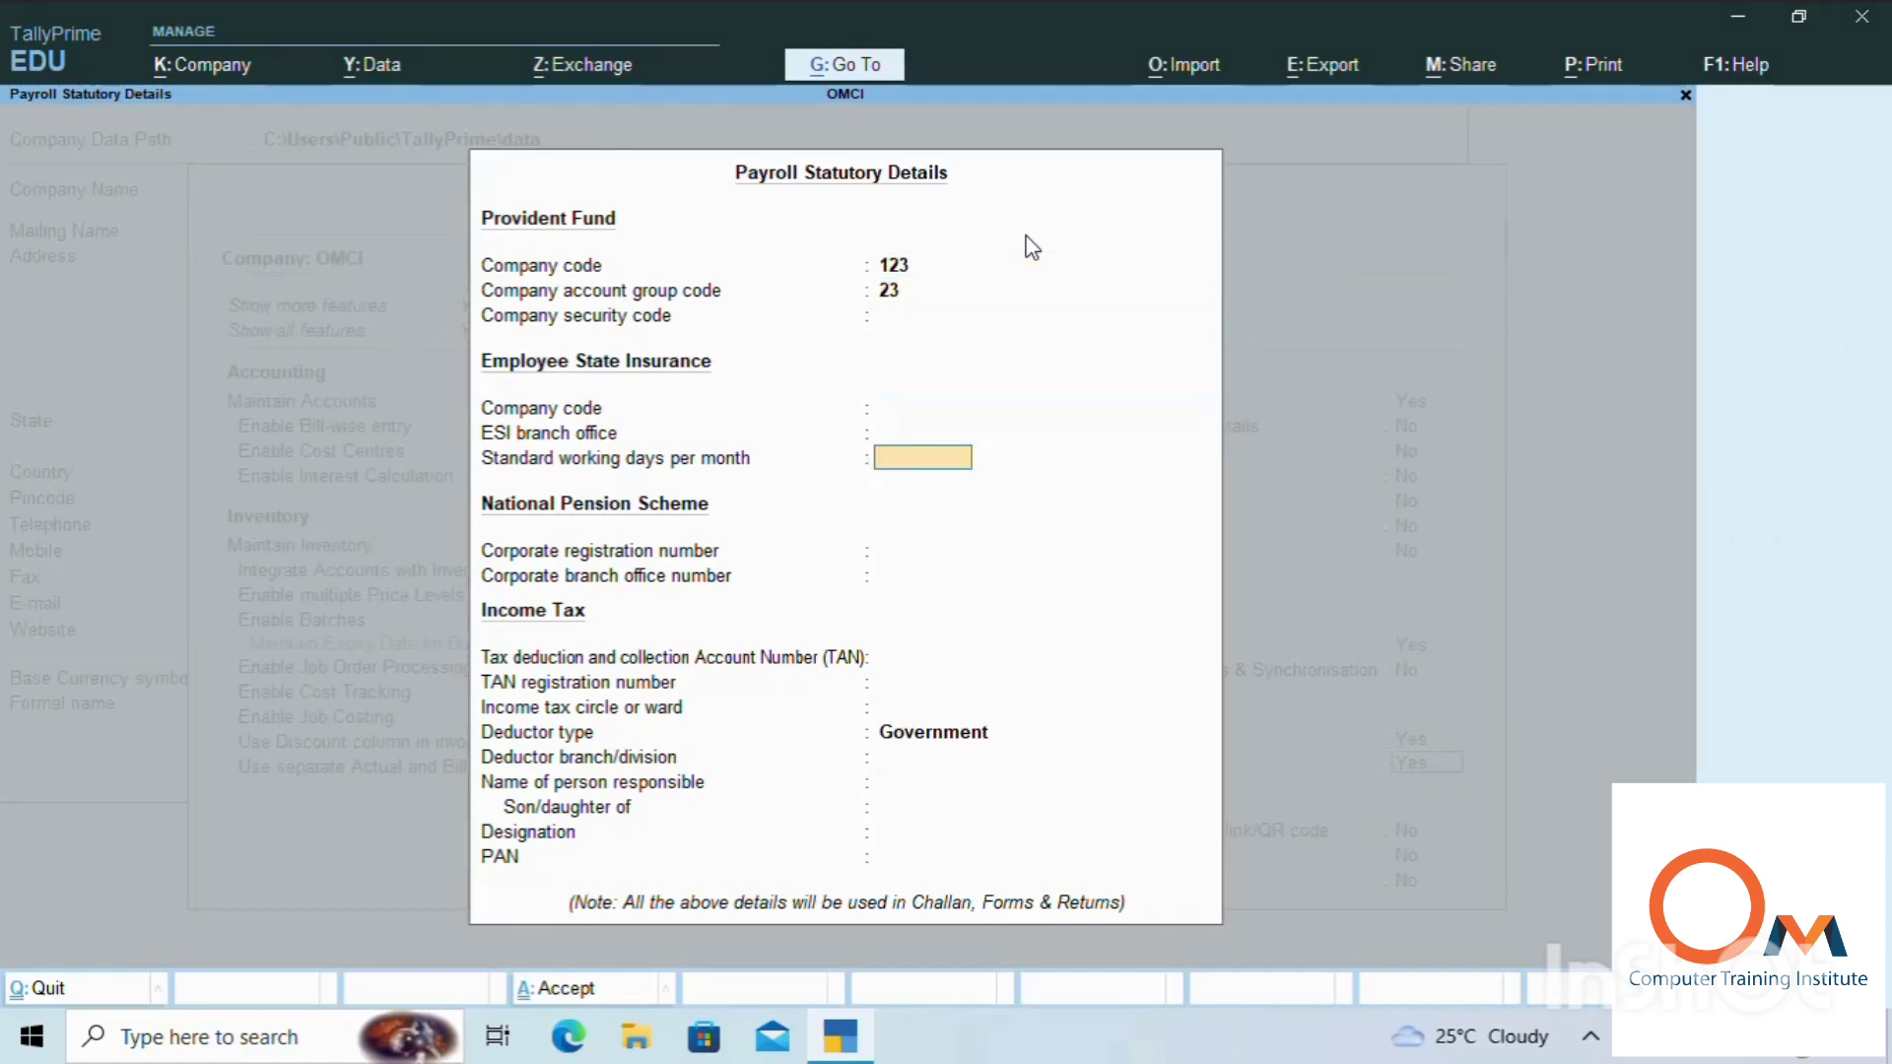
pyautogui.press('Return')
pyautogui.press('Return')
pyautogui.press('Return')
pyautogui.press('Return')
pyautogui.press('Return')
pyautogui.press('Return')
pyautogui.press('Return')
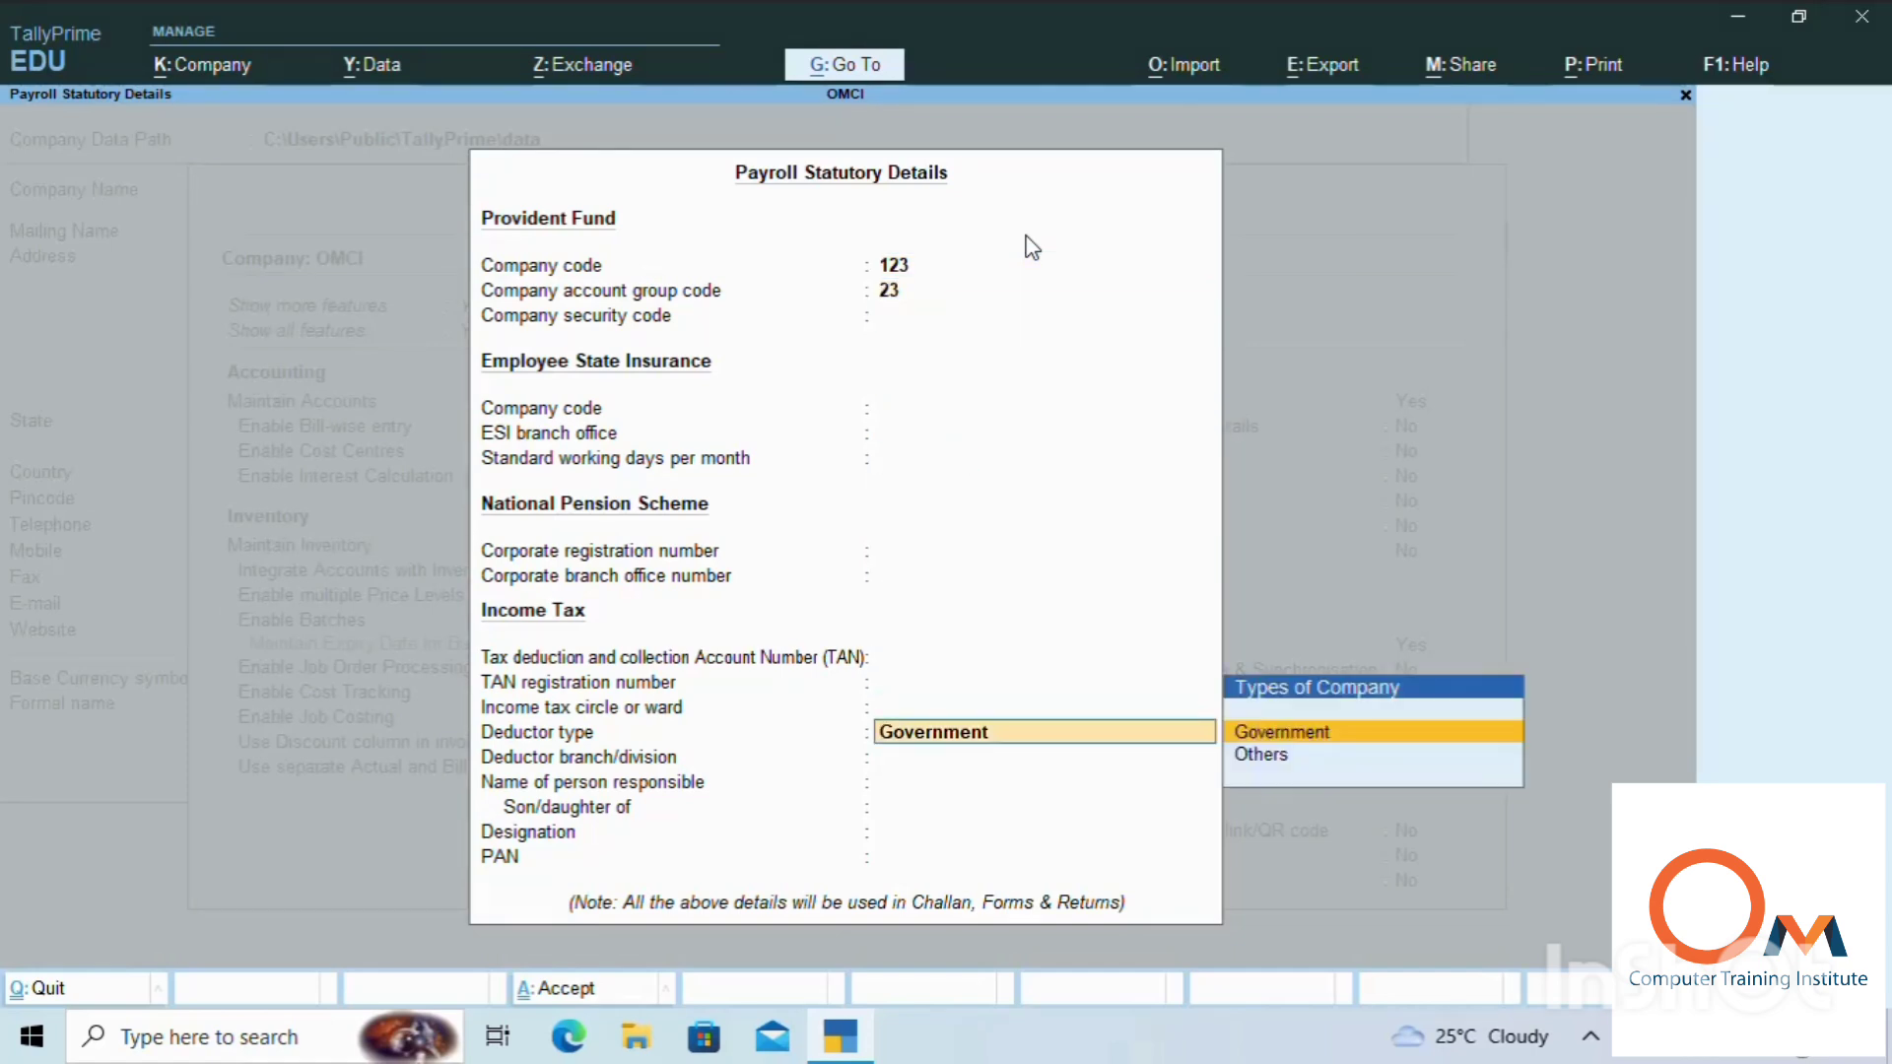
pyautogui.press('Return')
pyautogui.press('Return')
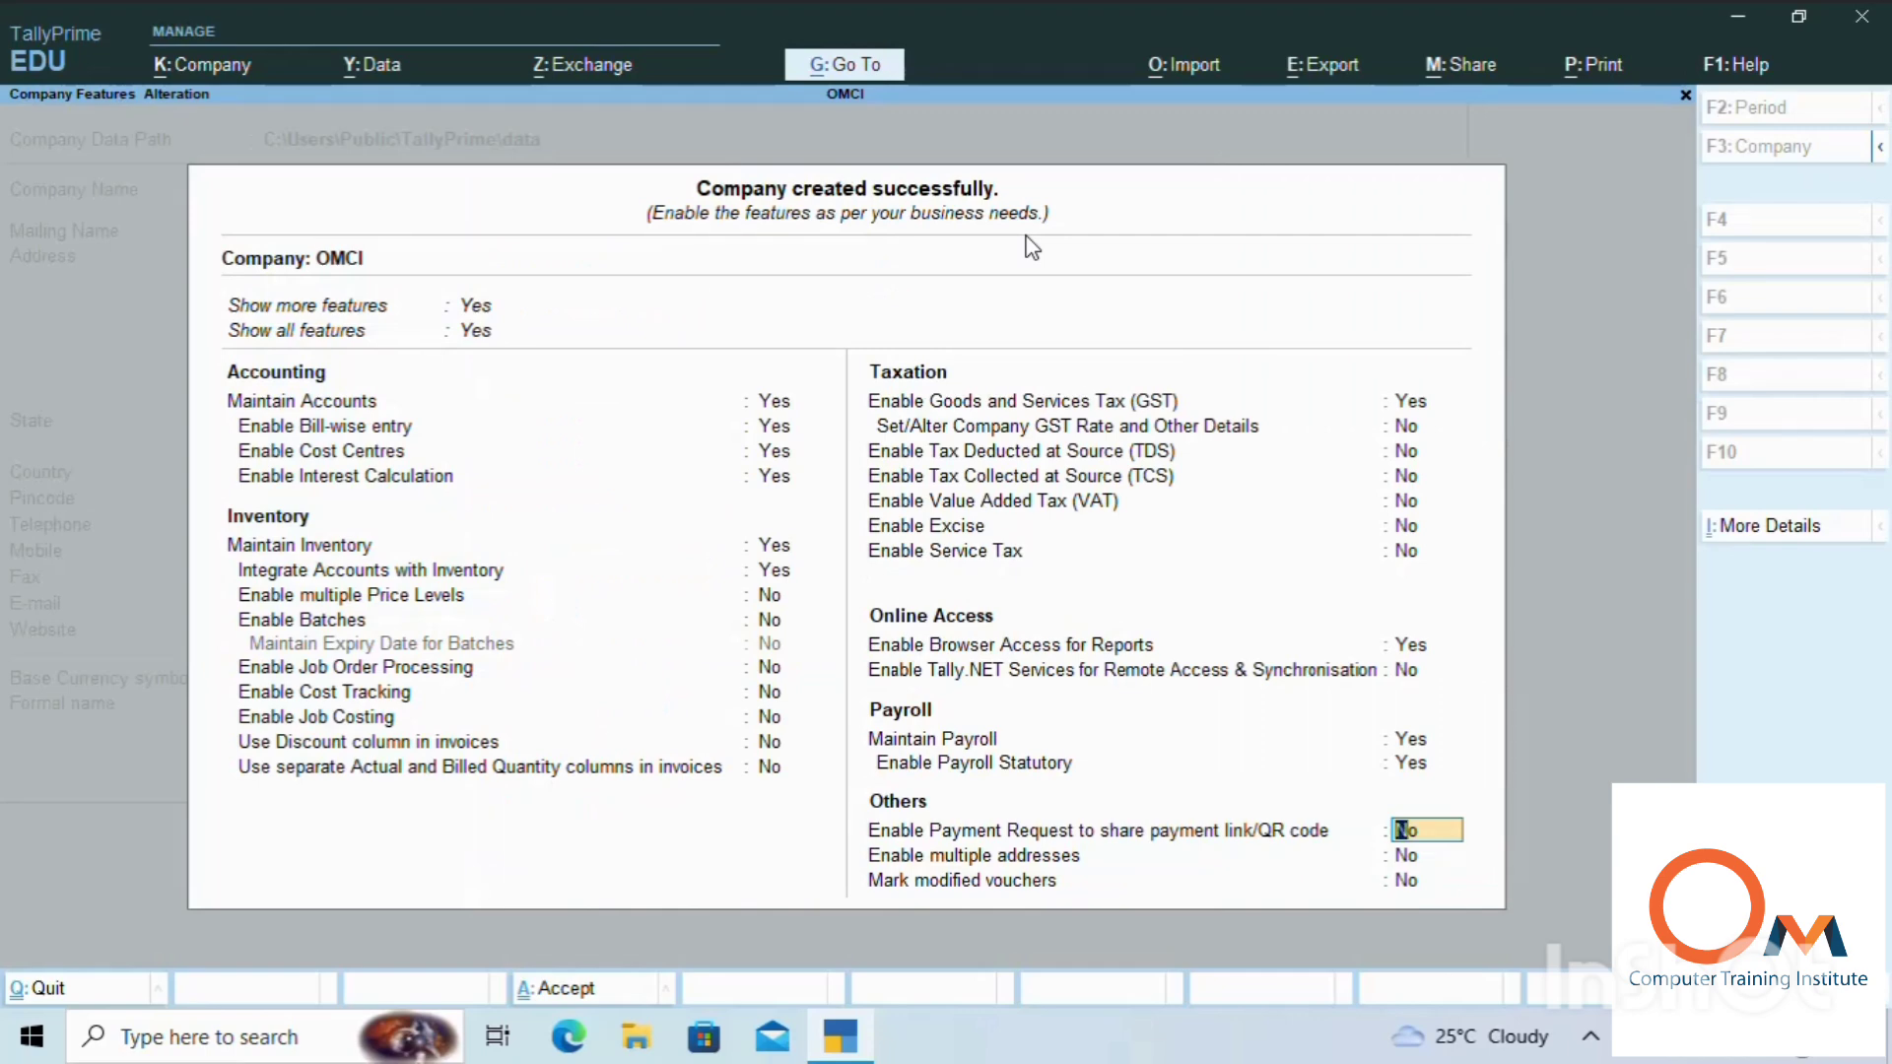
# Leave the payment request, multiple addresses and modified voucher options off, and save the company features
pyautogui.press('Return')
pyautogui.press('Return')
pyautogui.press('Return')
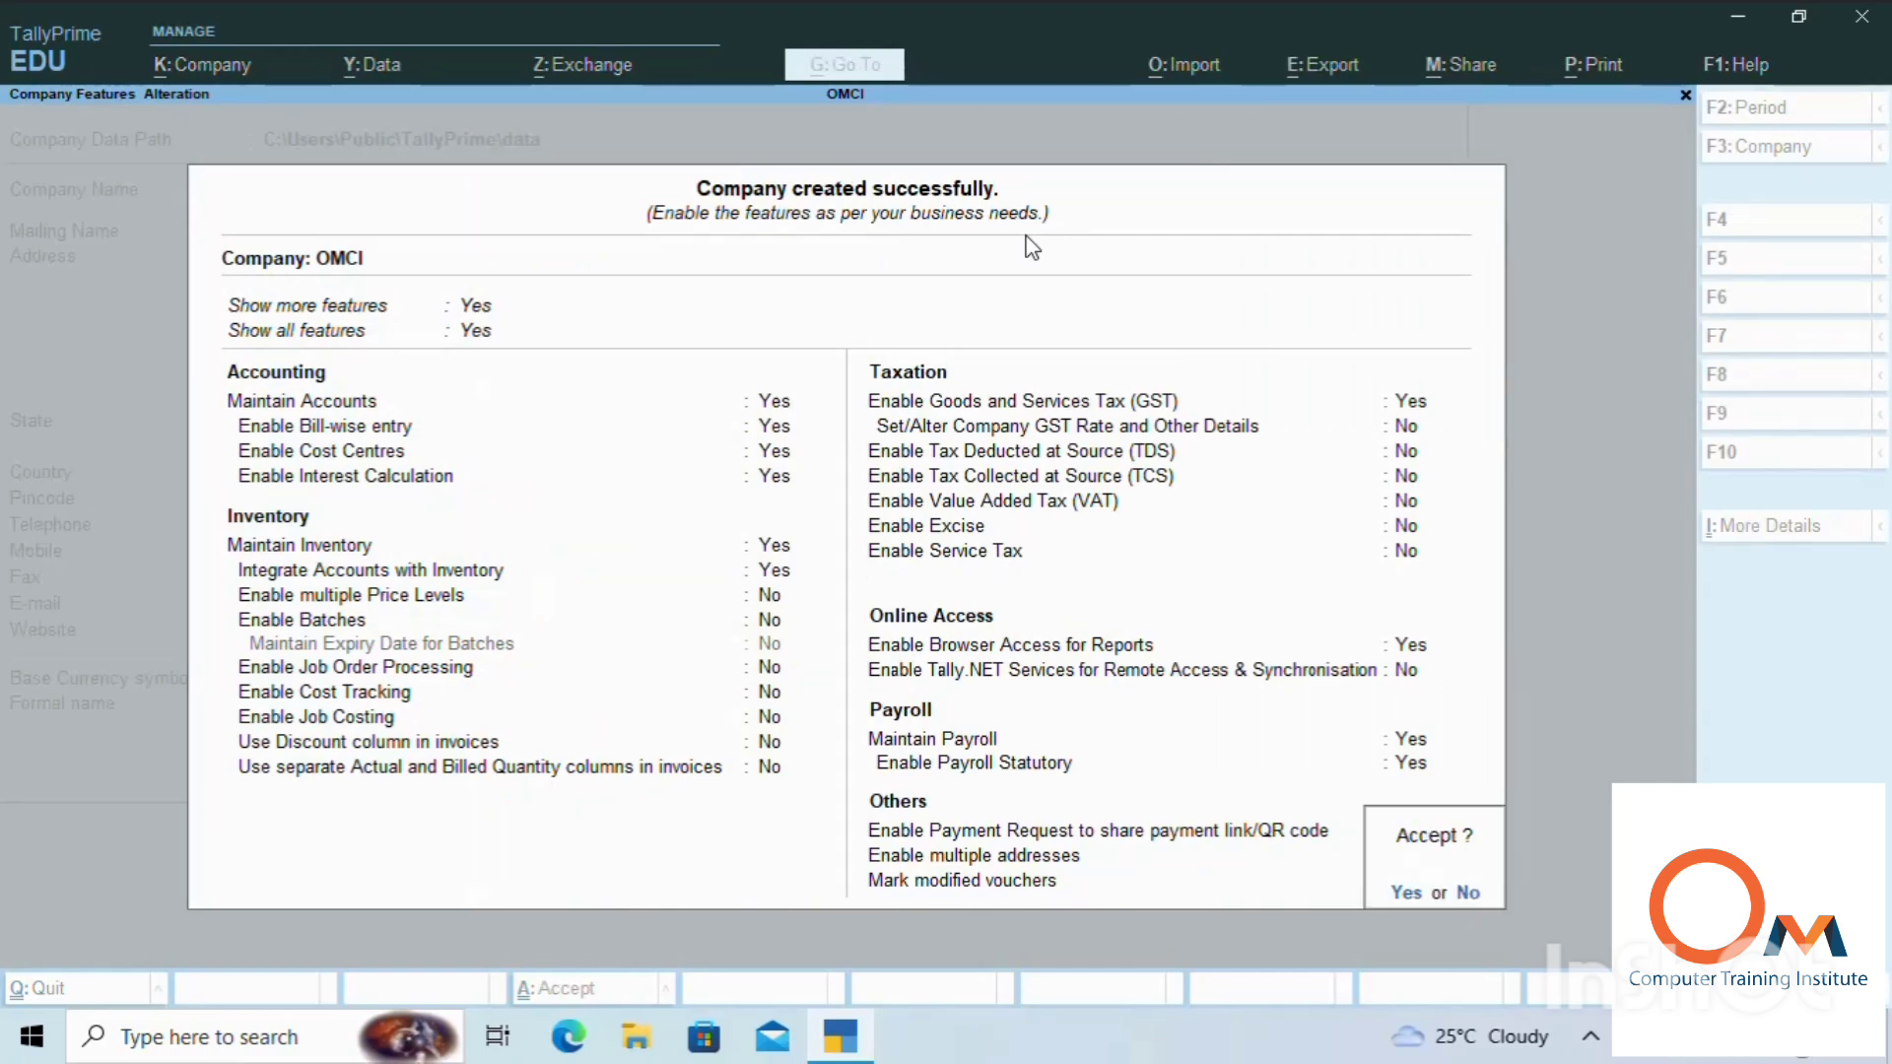
pyautogui.press('Return')
# Start creating a new Employee under the payroll masters
pyautogui.press('Return')
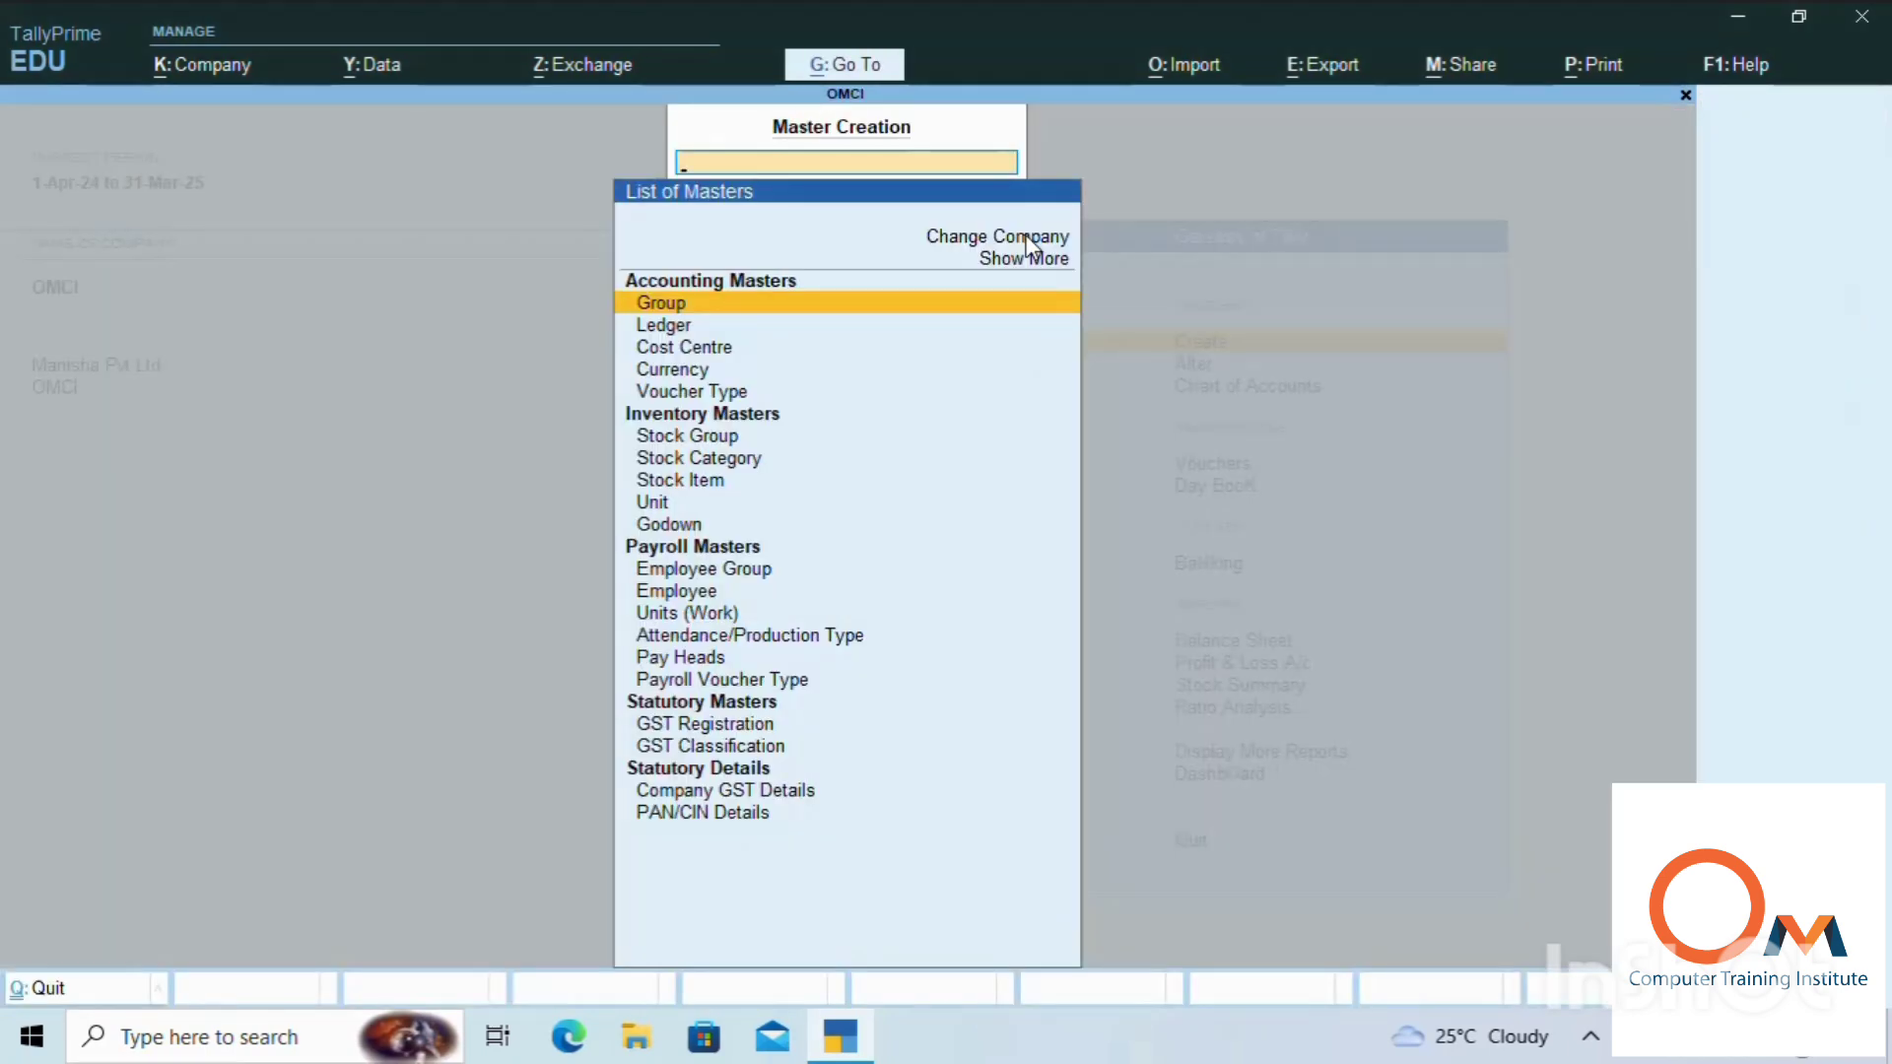
pyautogui.press('Down')
pyautogui.press('Down')
pyautogui.press('Down')
pyautogui.press('Down')
pyautogui.press('Down')
pyautogui.press('Down')
pyautogui.press('Down')
pyautogui.press('Down')
pyautogui.press('Down')
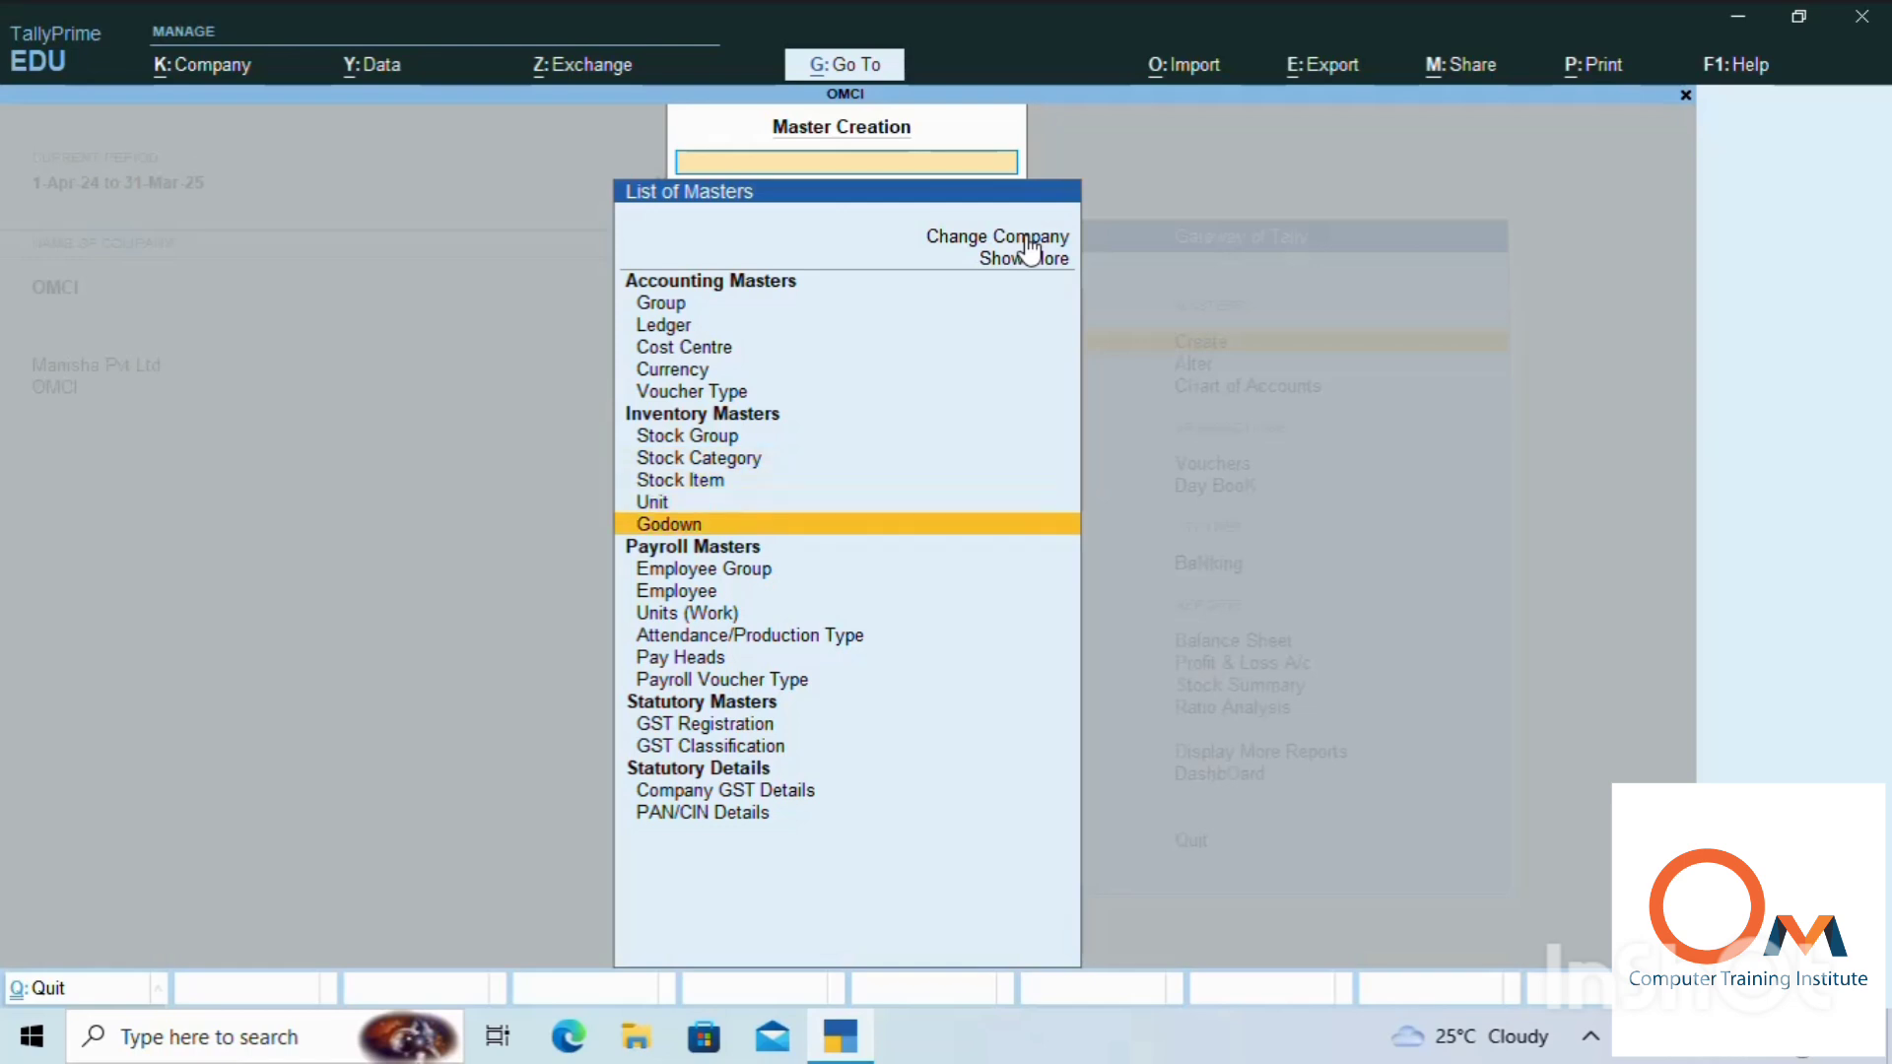
pyautogui.press('Down')
pyautogui.press('Down')
pyautogui.press('Return')
# Enter the employee's name and place the employee under Primary without defining salary details
pyautogui.write('V')
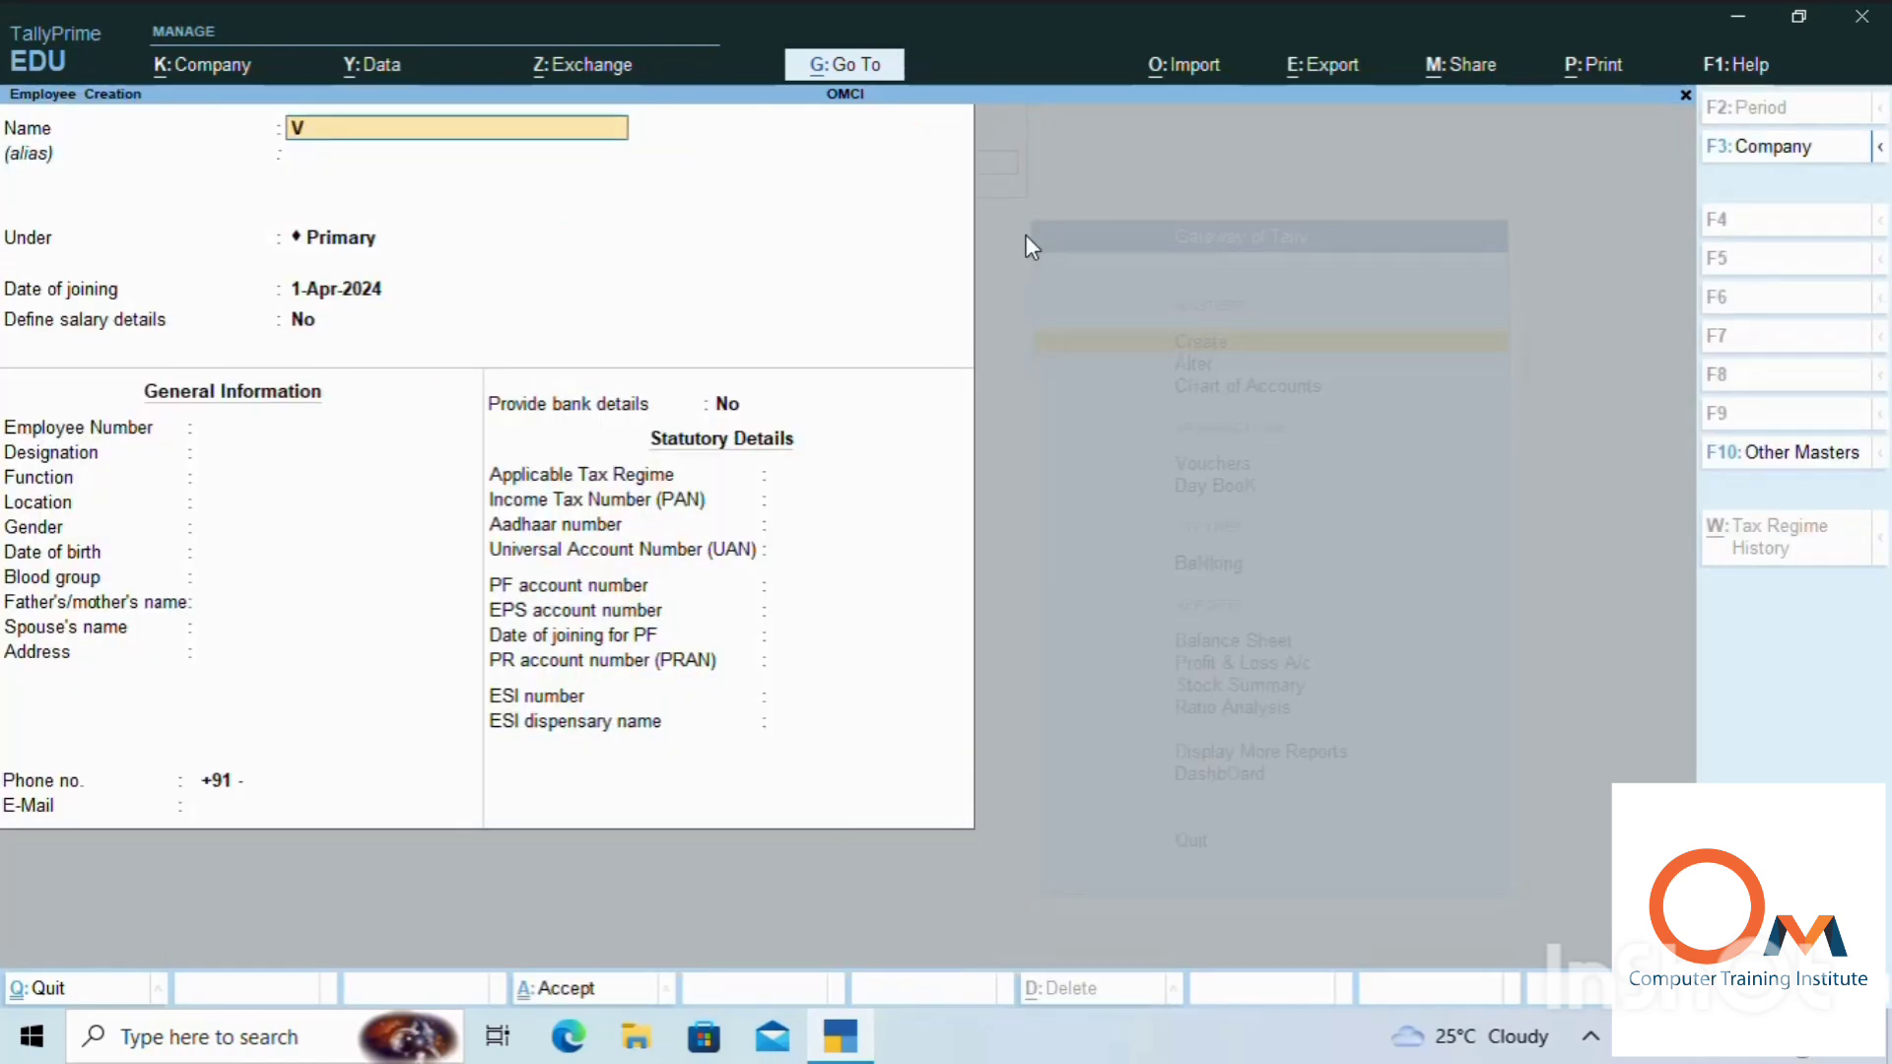
pyautogui.write('and')
pyautogui.press('BackSpace')
pyautogui.write('ndan')
pyautogui.press('Return')
pyautogui.press('Return')
pyautogui.press('Return')
pyautogui.press('Return')
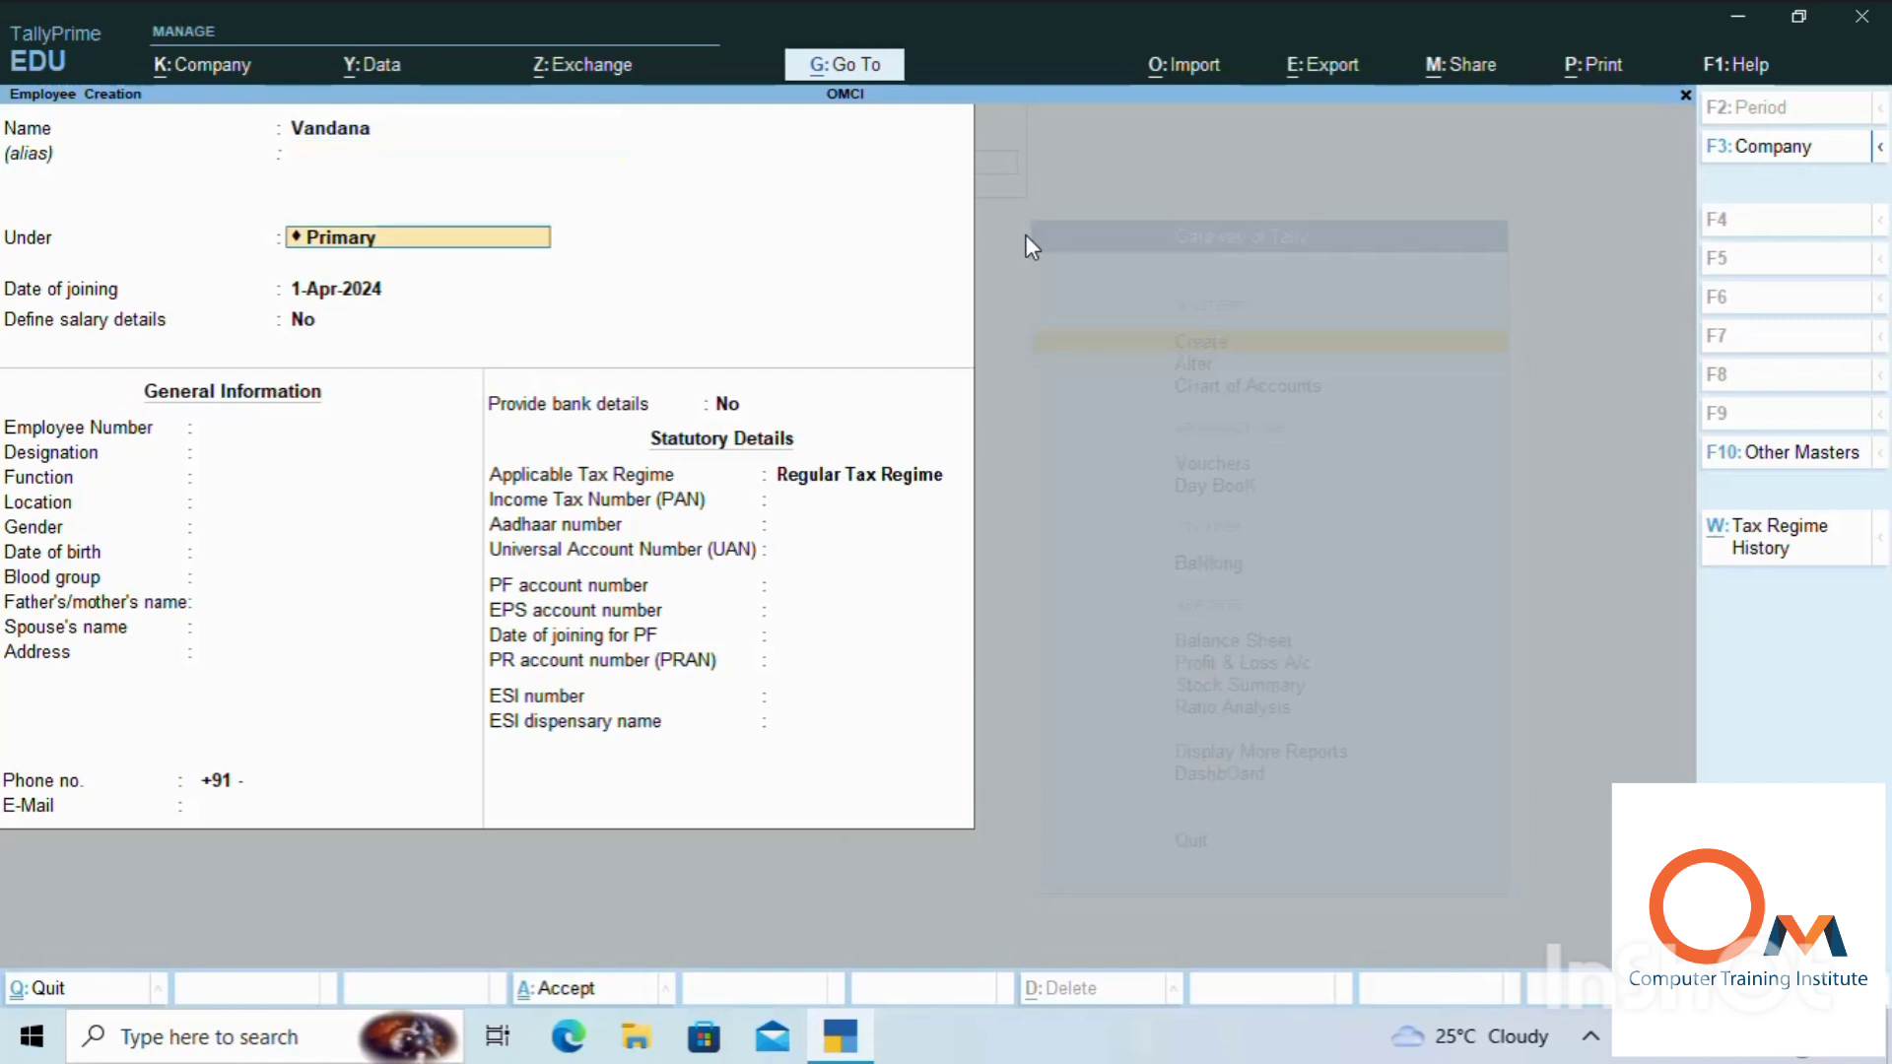
pyautogui.press('Return')
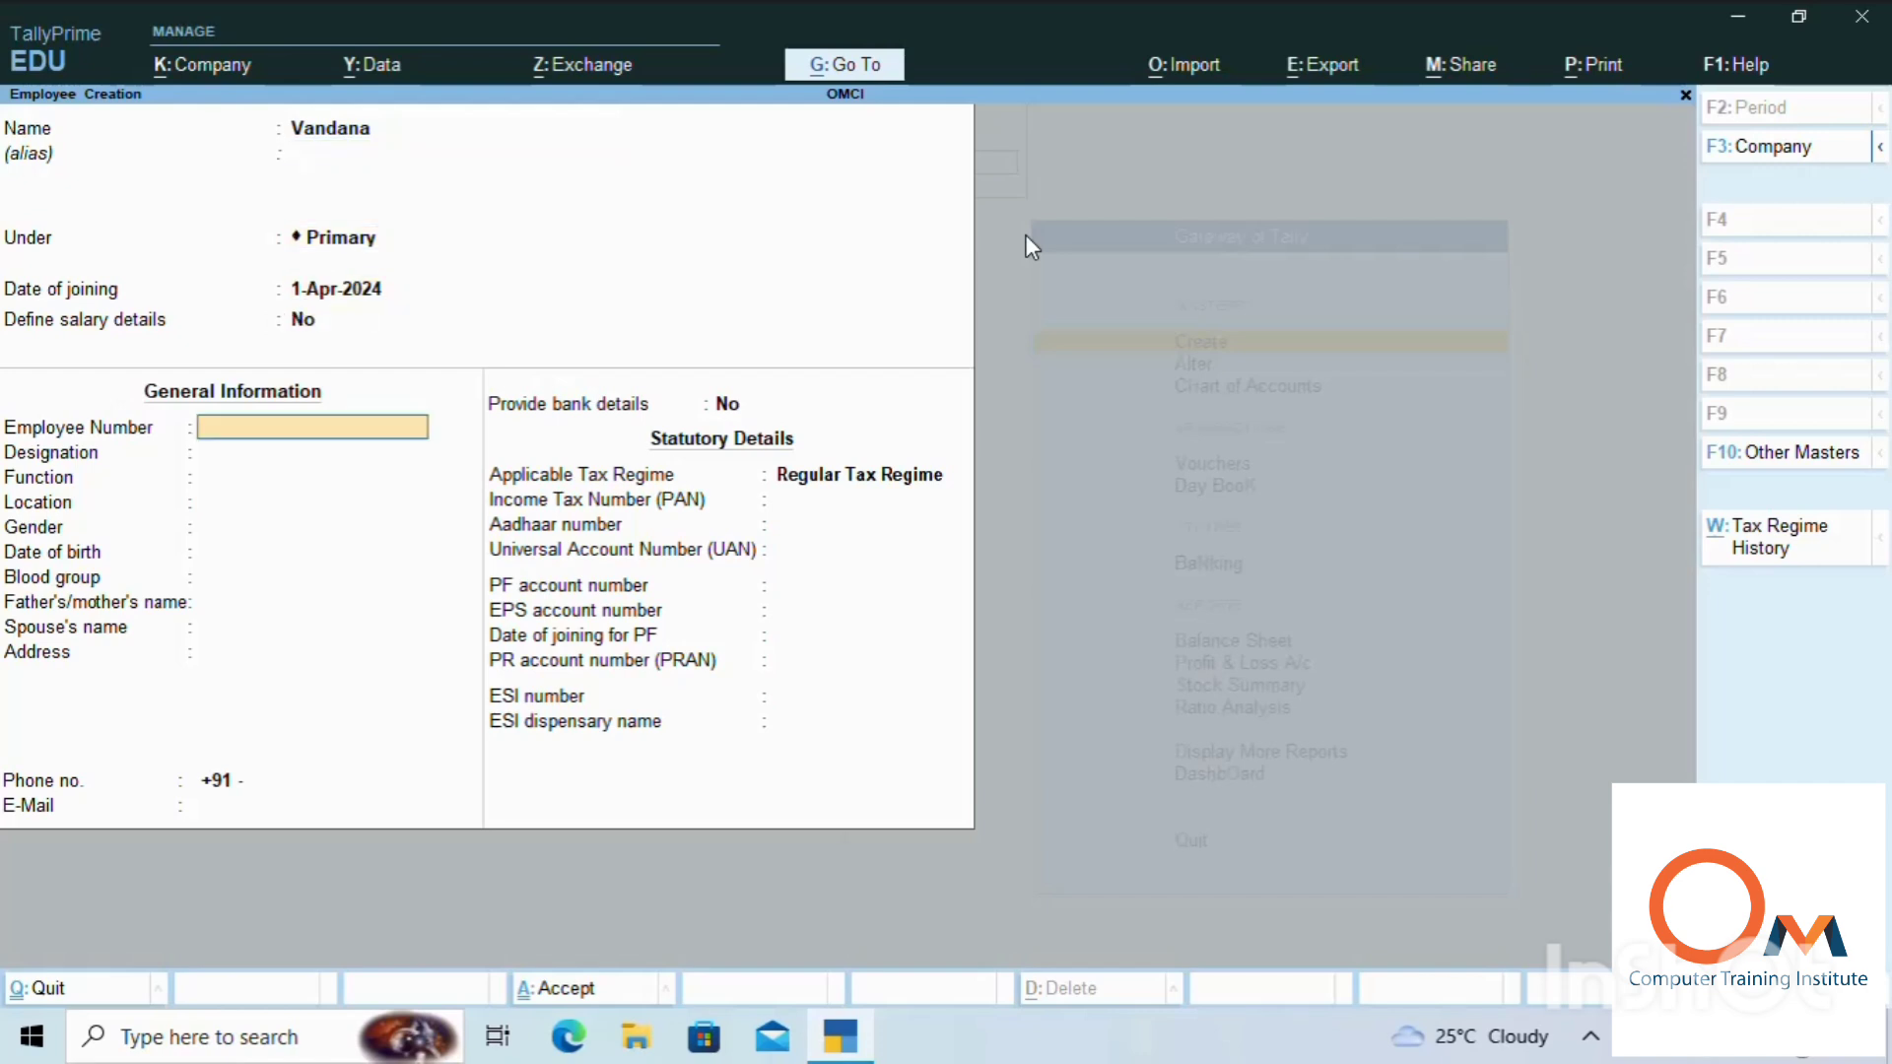
# Leave the employee's general information blank, with gender and blood group Unknown and no bank details
pyautogui.press('Return')
pyautogui.press('Return')
pyautogui.press('Return')
pyautogui.press('Return')
pyautogui.press('Return')
pyautogui.press('Return')
pyautogui.press('Return')
pyautogui.press('Return')
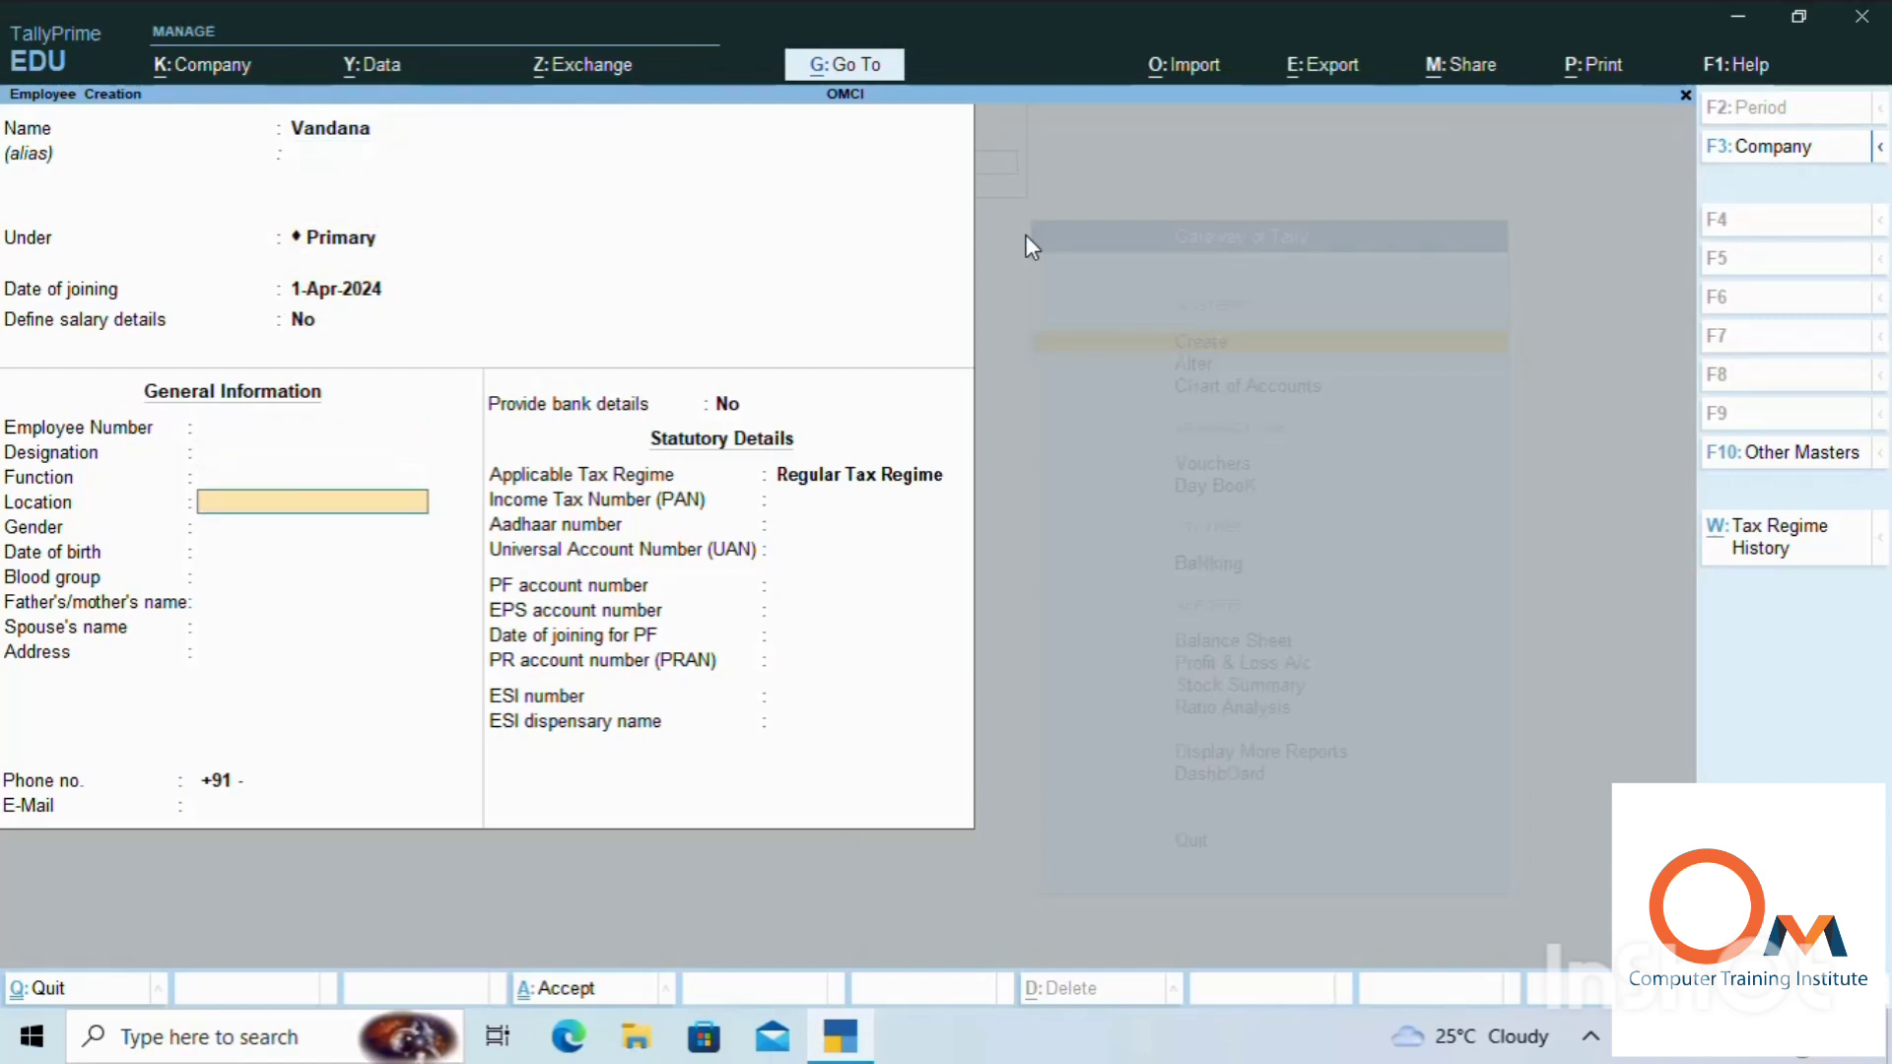
pyautogui.press('Return')
pyautogui.press('Return')
pyautogui.press('Return')
pyautogui.press('Return')
pyautogui.press('Return')
pyautogui.press('Return')
pyautogui.press('Return')
pyautogui.press('Return')
pyautogui.press('Return')
pyautogui.press('Return')
pyautogui.press('Return')
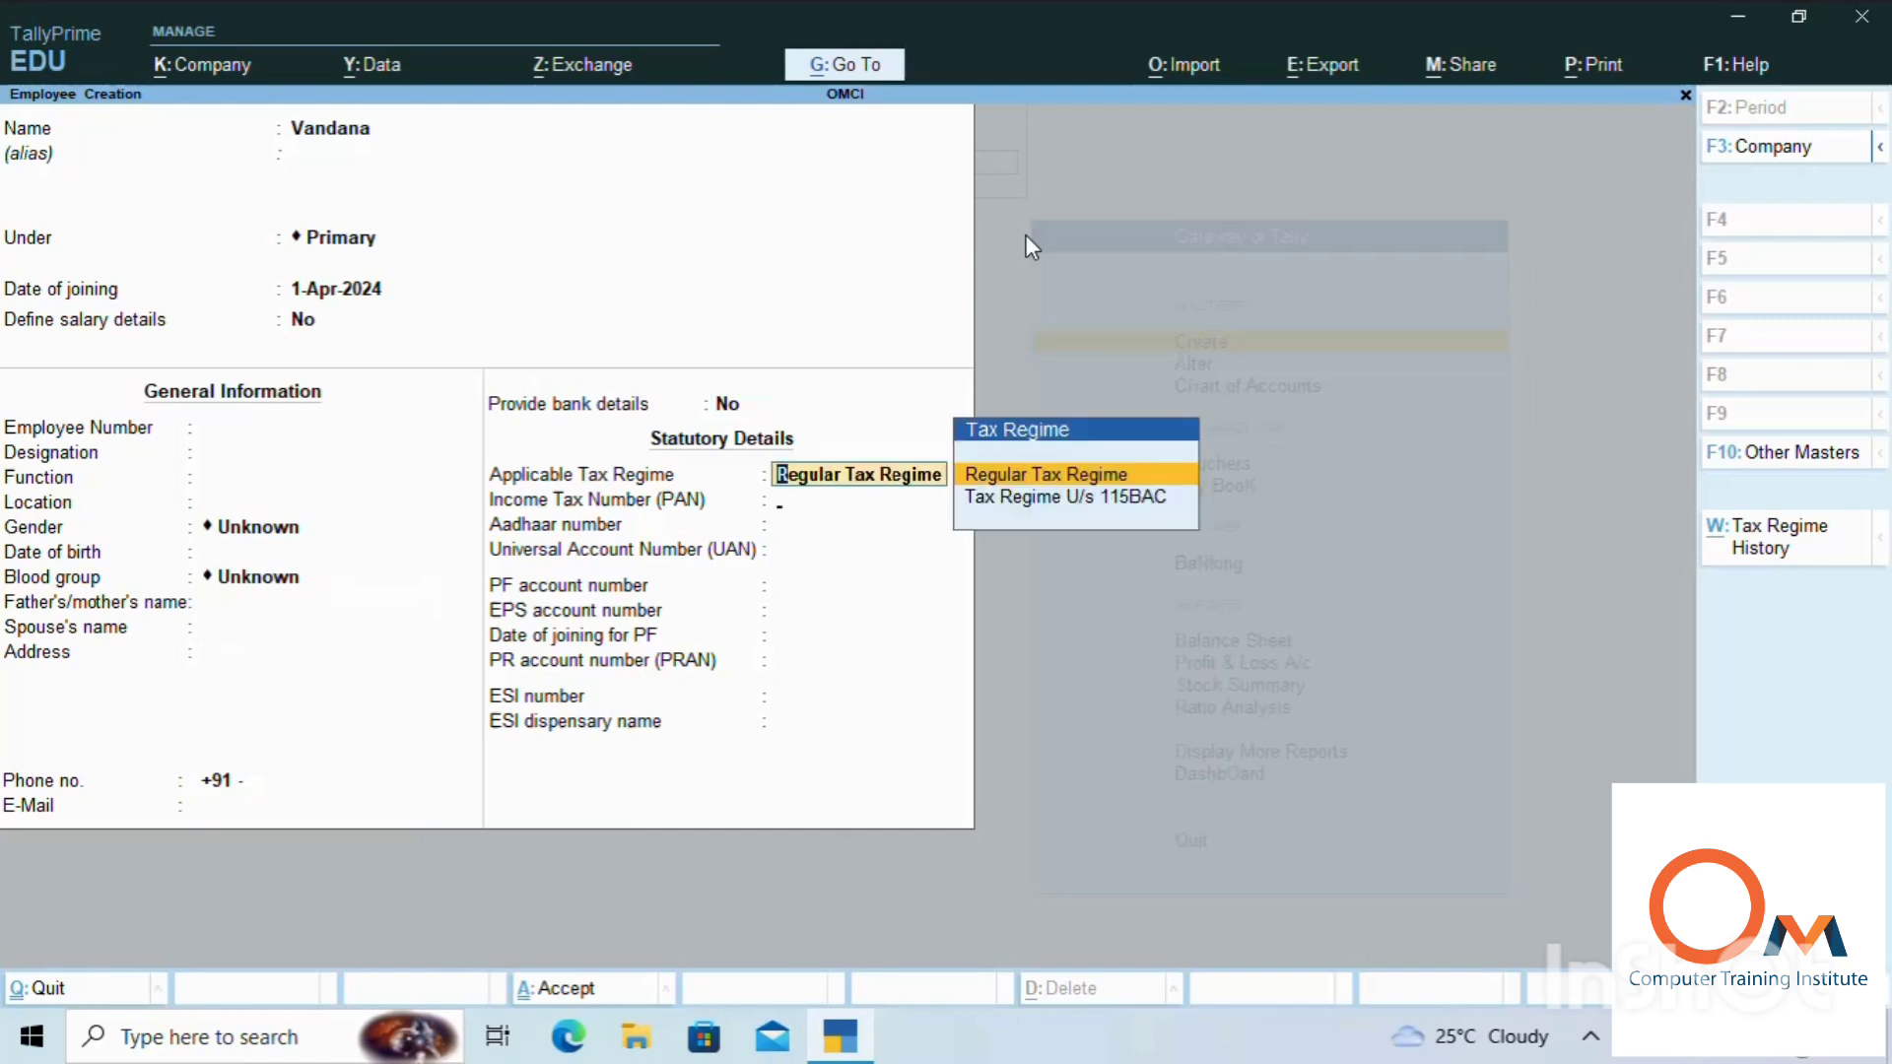
# Keep Regular Tax Regime with the other statutory details blank, save the employee, and leave employee creation
pyautogui.press('Return')
pyautogui.press('Return')
pyautogui.press('Return')
pyautogui.press('Return')
pyautogui.press('Return')
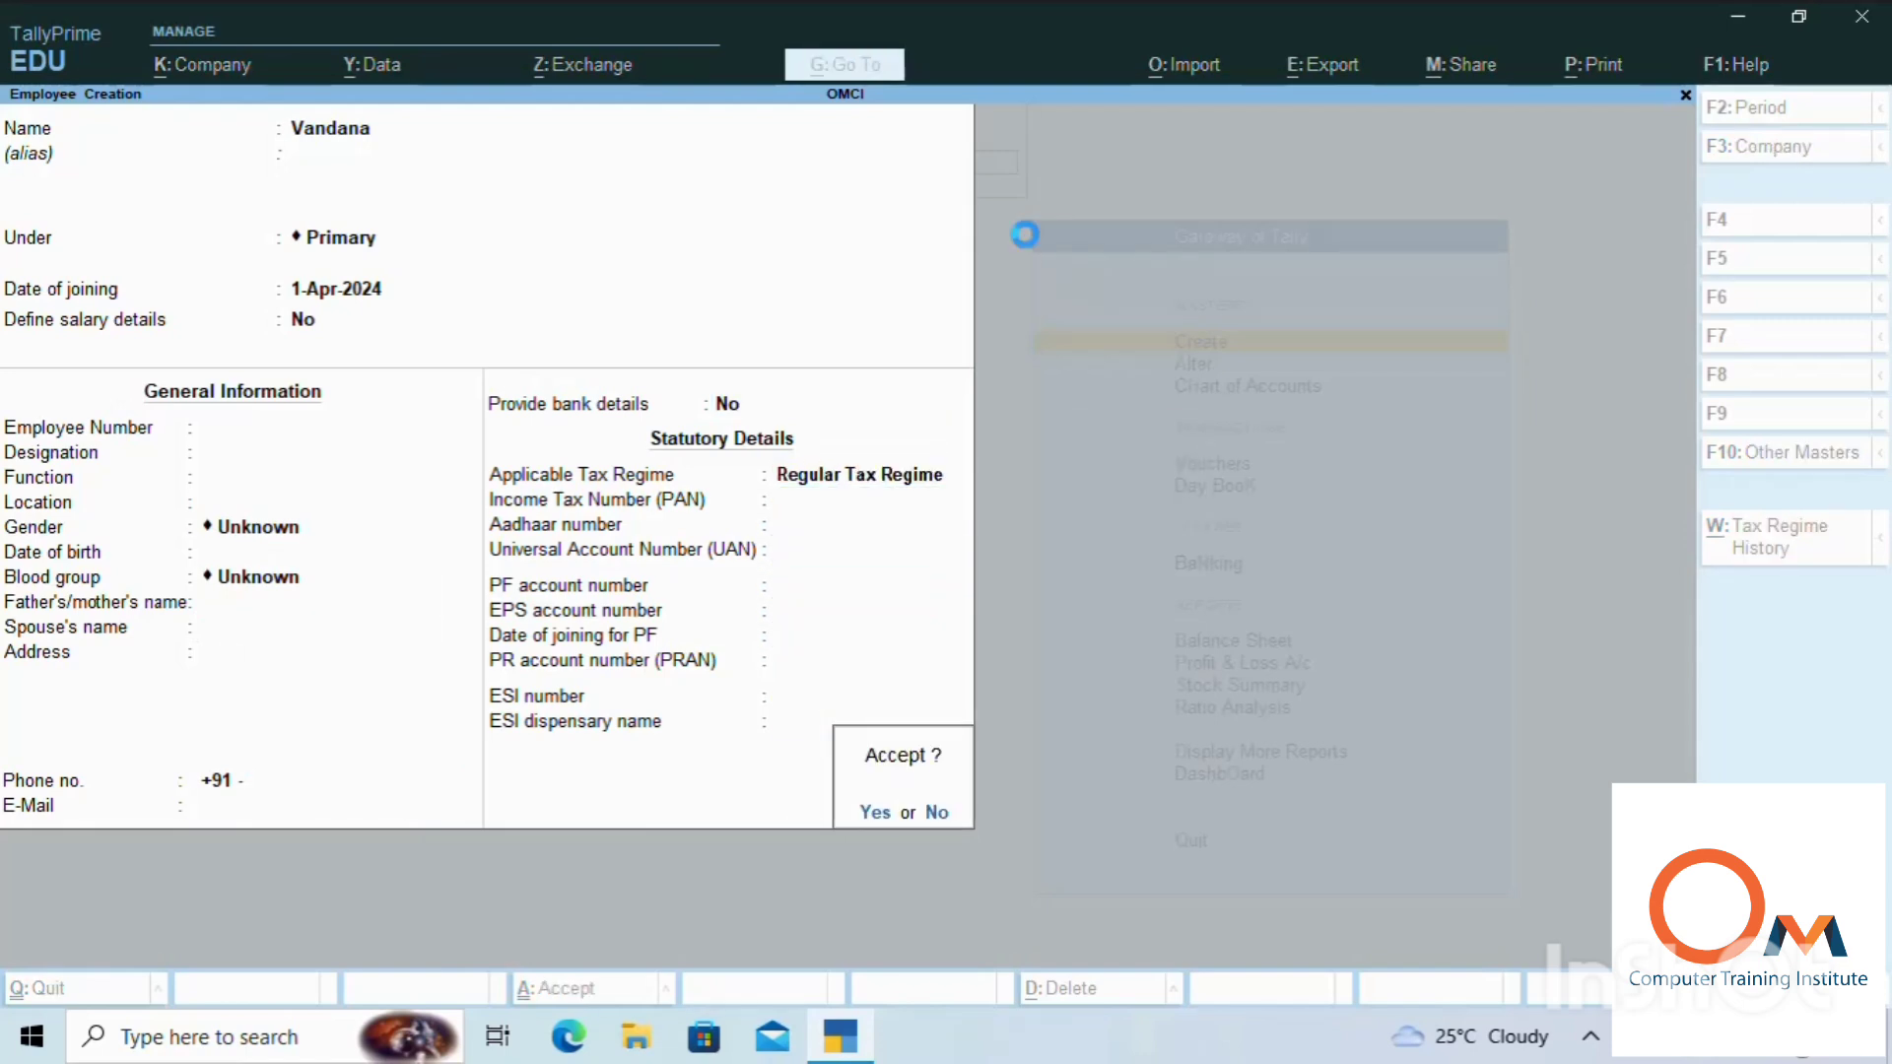
pyautogui.press('Escape')
pyautogui.press('Return')
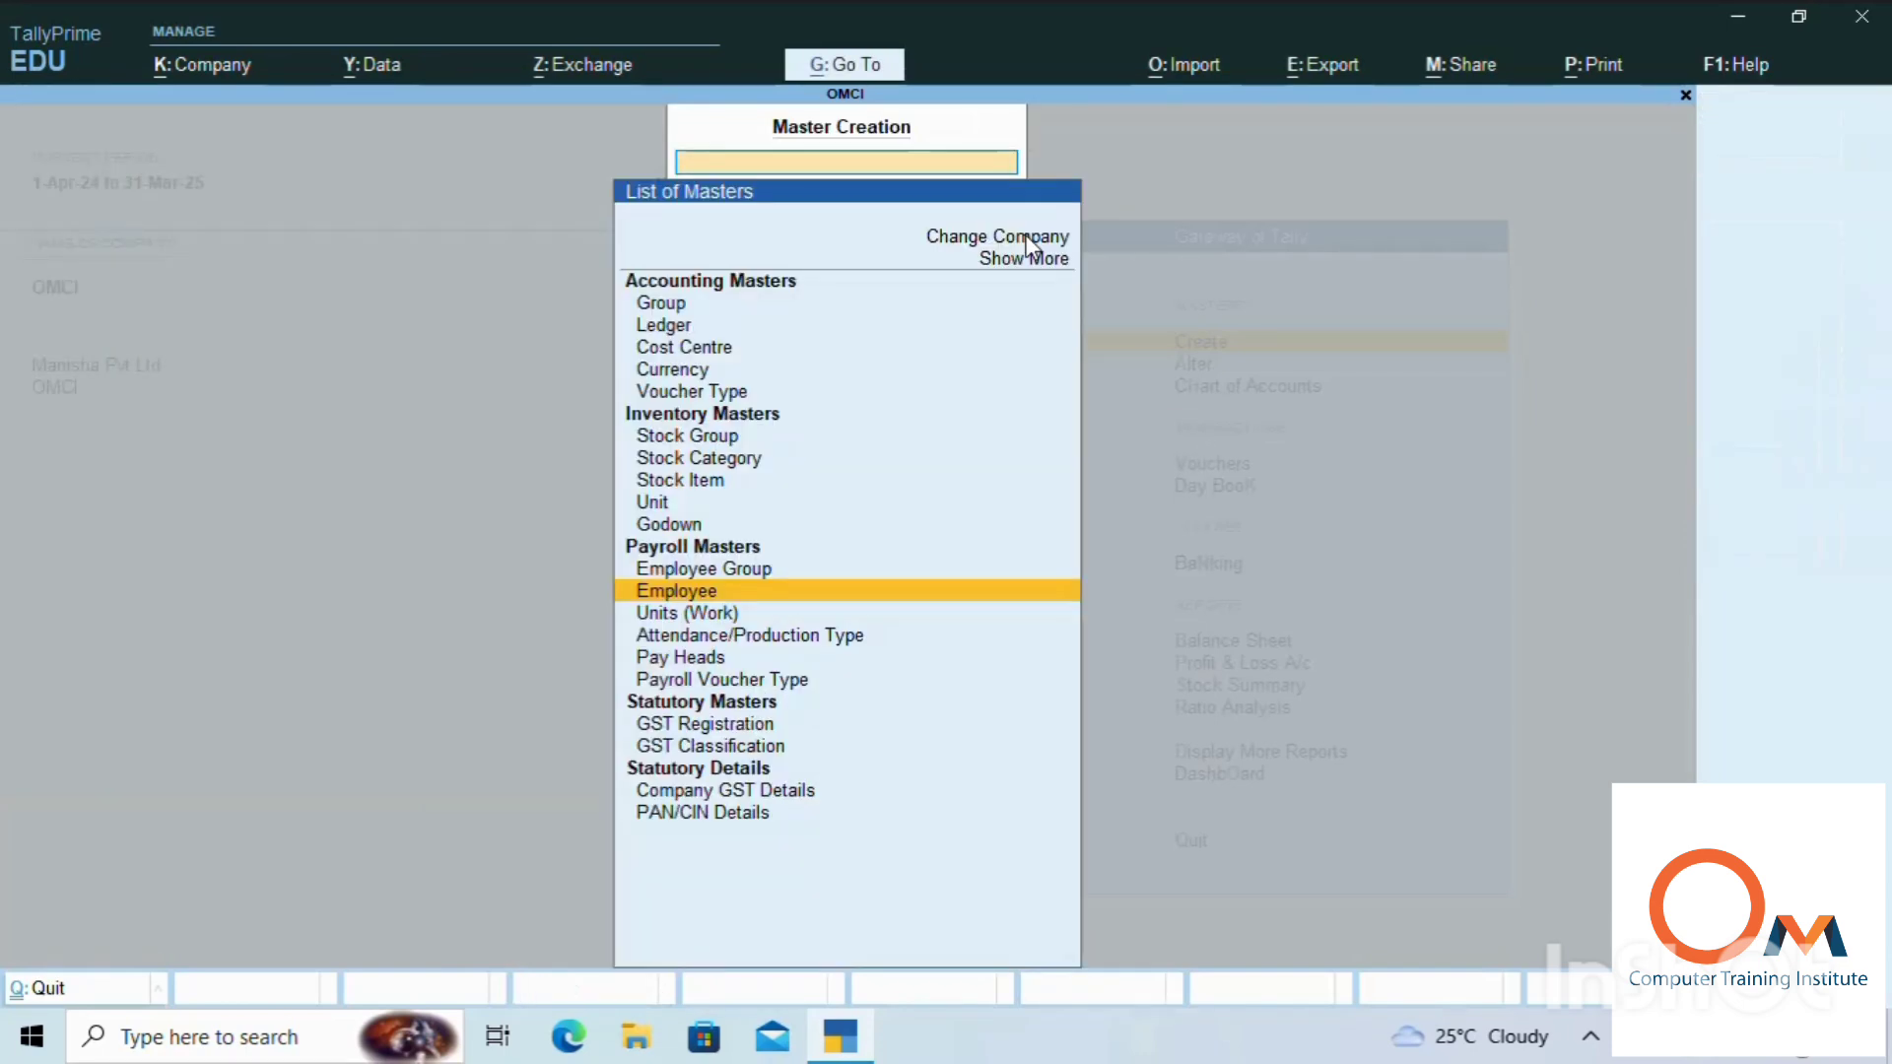
# Create a simple work unit with symbol hr, formal name Hours, UQC Not Applicable and 0 decimal places
pyautogui.press('Down')
pyautogui.press('Return')
pyautogui.write('hr')
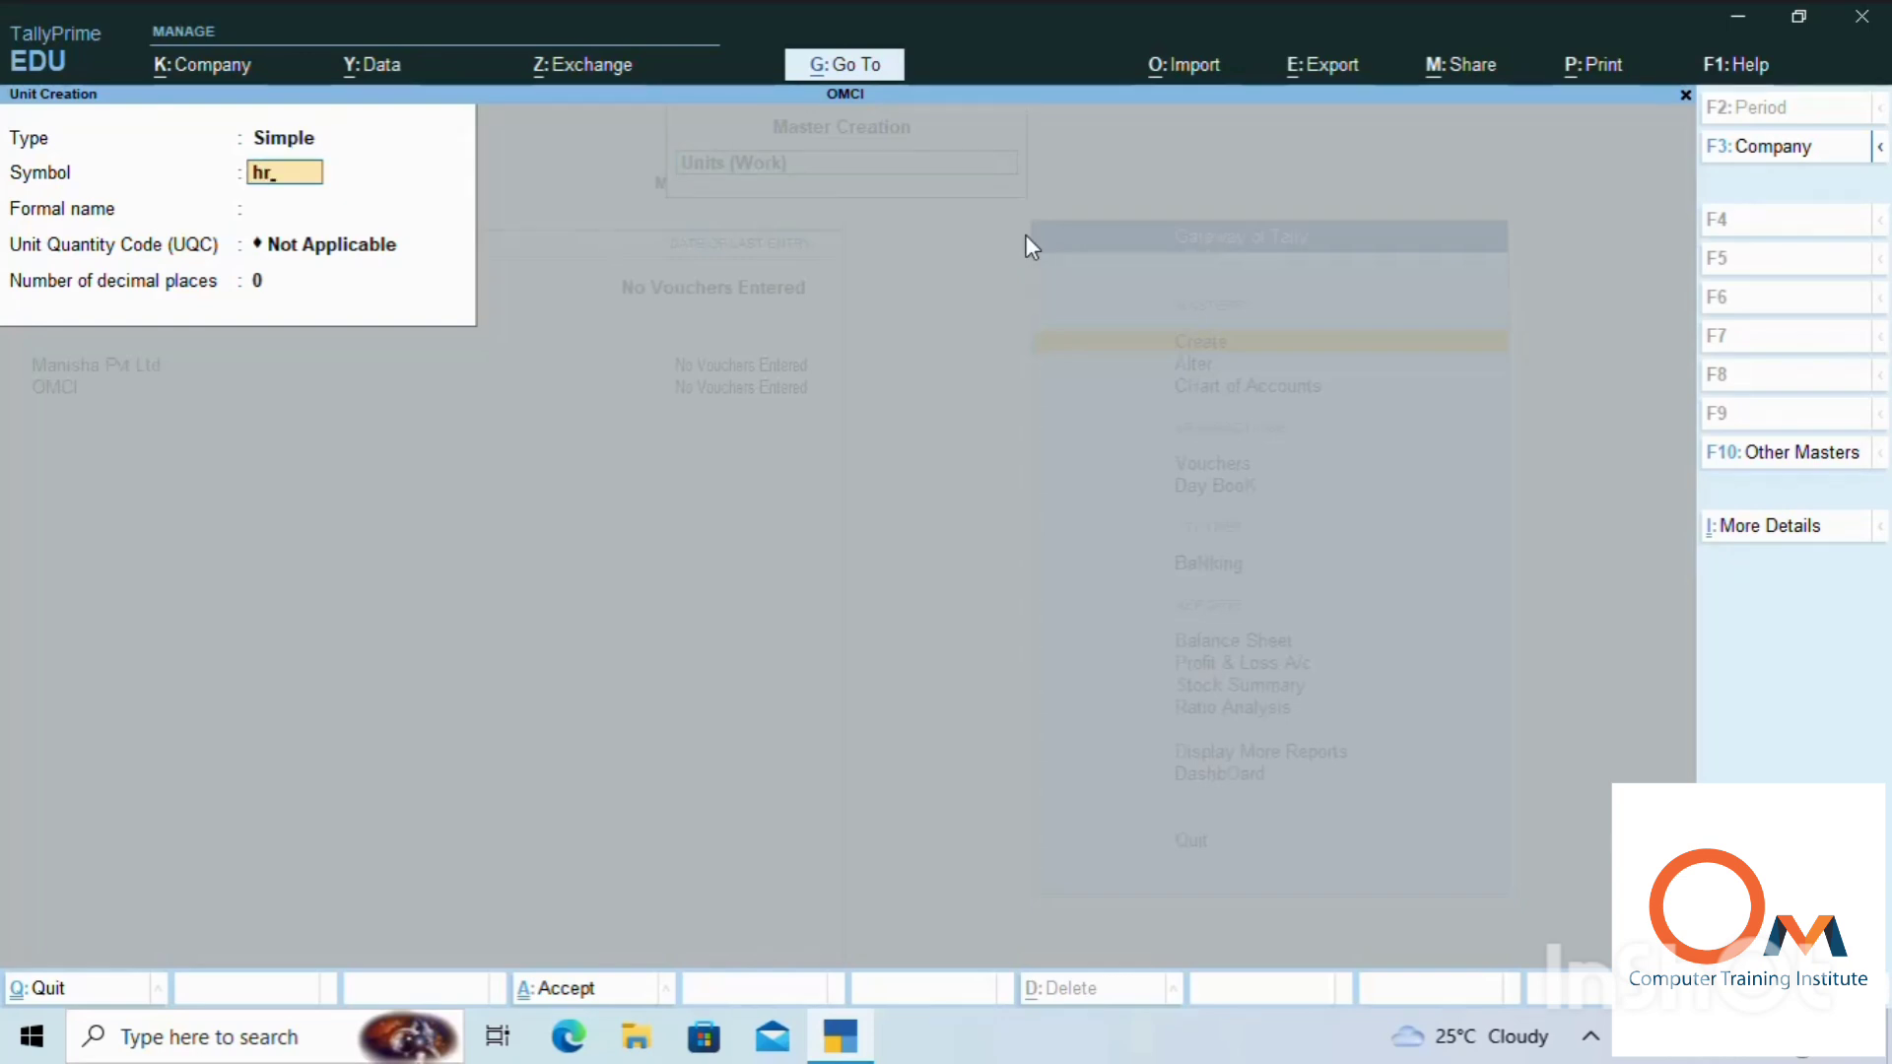
pyautogui.press('Return')
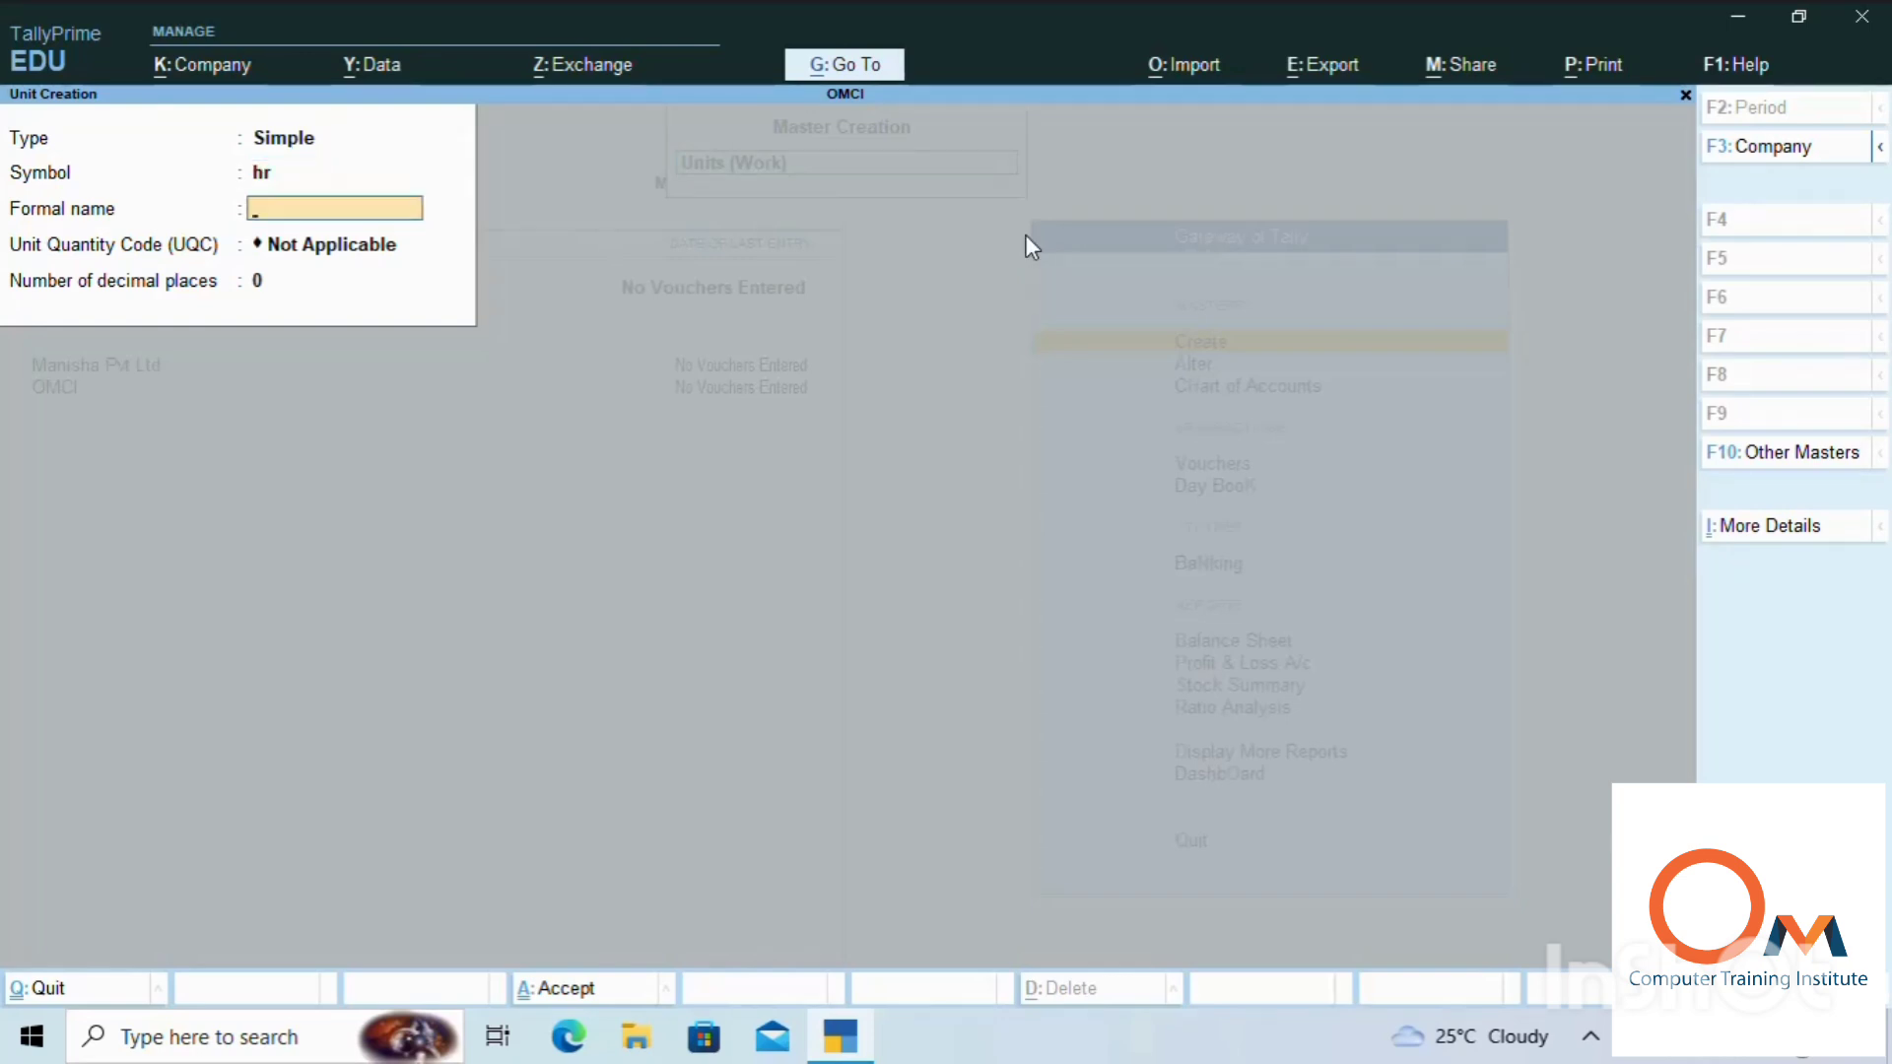
pyautogui.write('Hours')
pyautogui.press('Return')
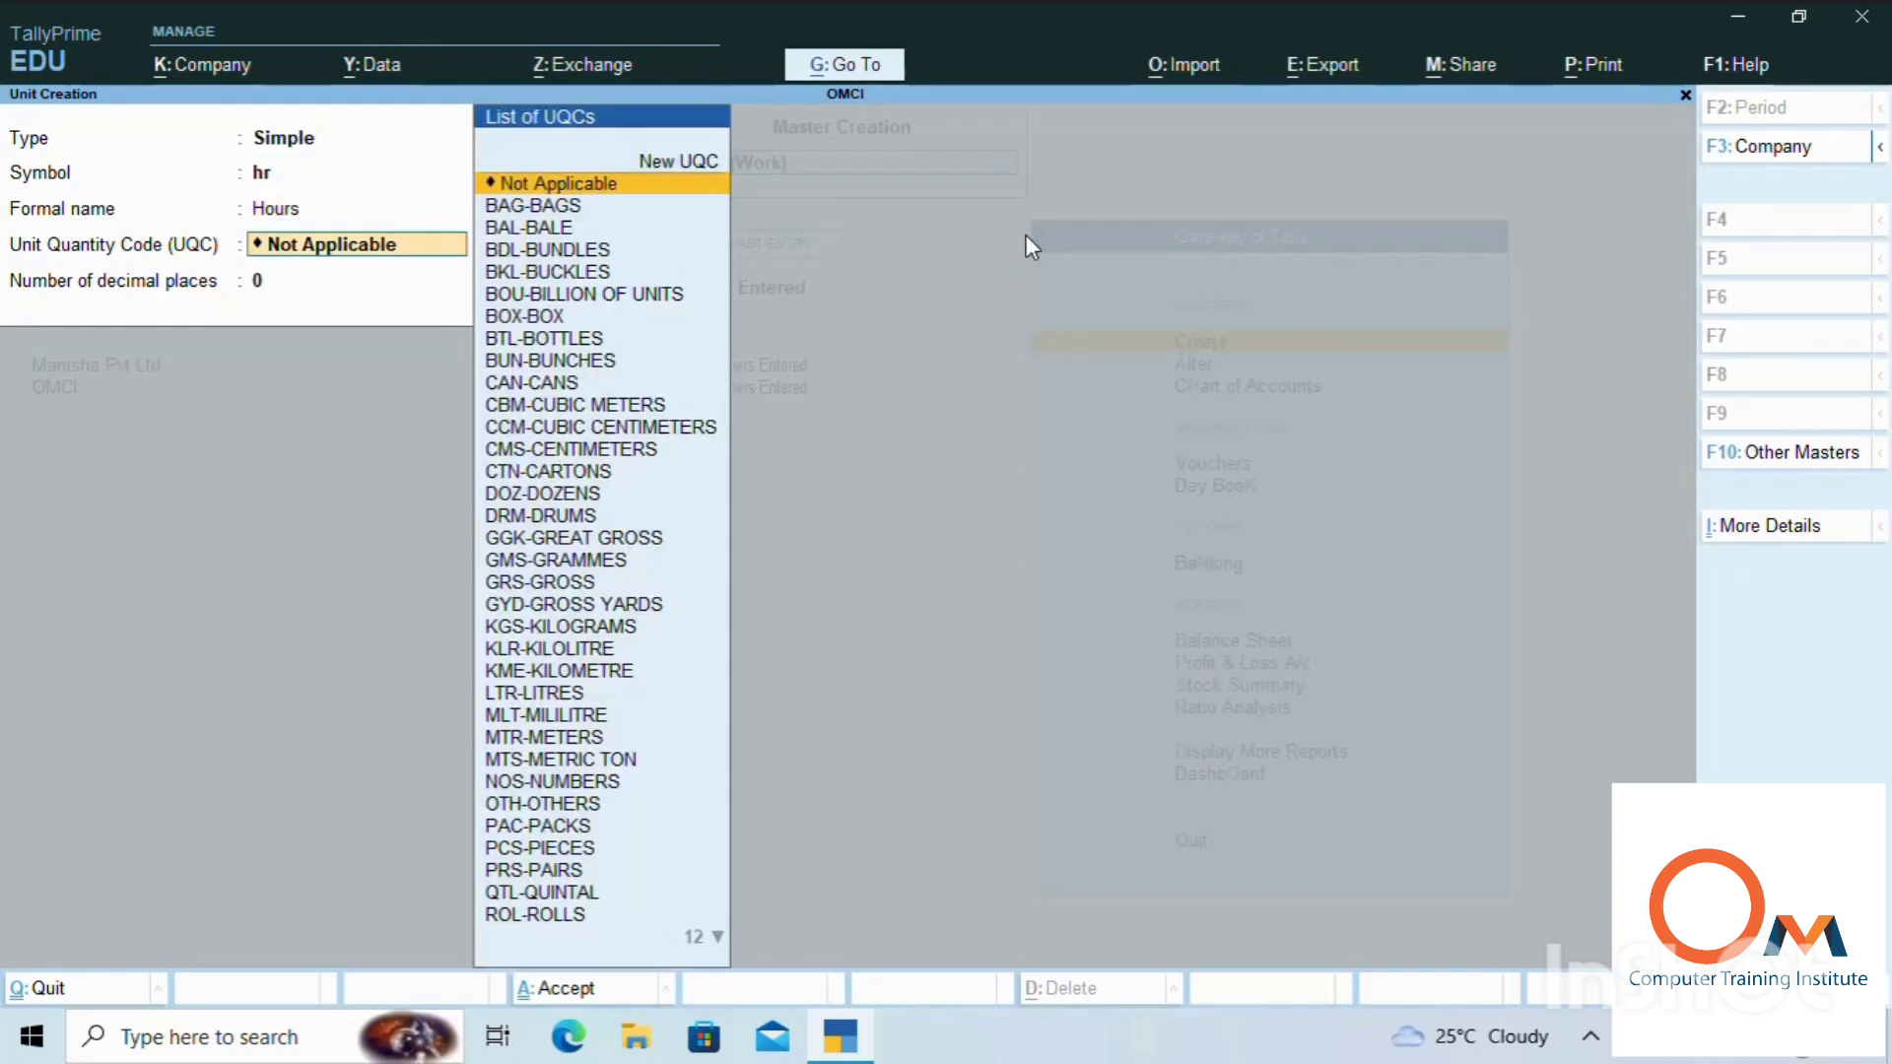
pyautogui.press('Return')
pyautogui.press('Return')
pyautogui.press('Return')
pyautogui.press('Escape')
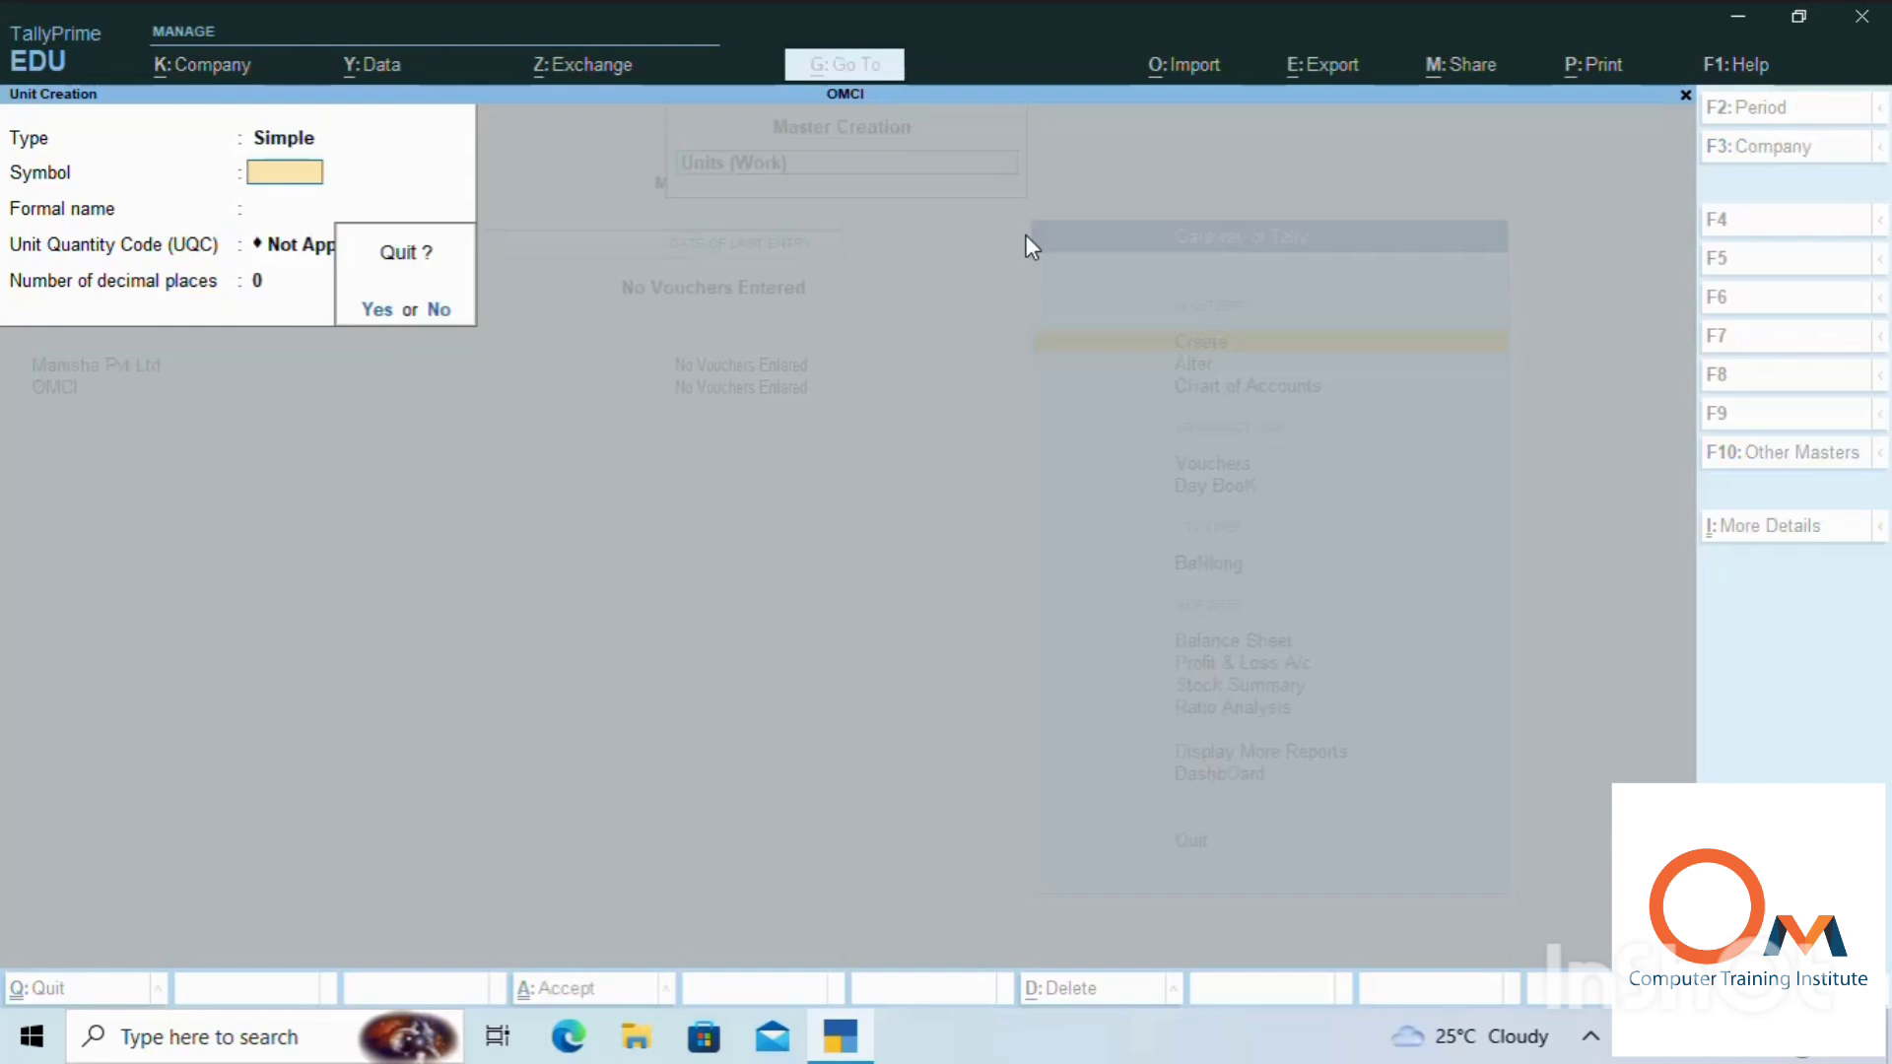
pyautogui.press('Return')
# Create the attendance type Present under Primary as Attendance / Leave with Pay
pyautogui.press('Down')
pyautogui.press('Return')
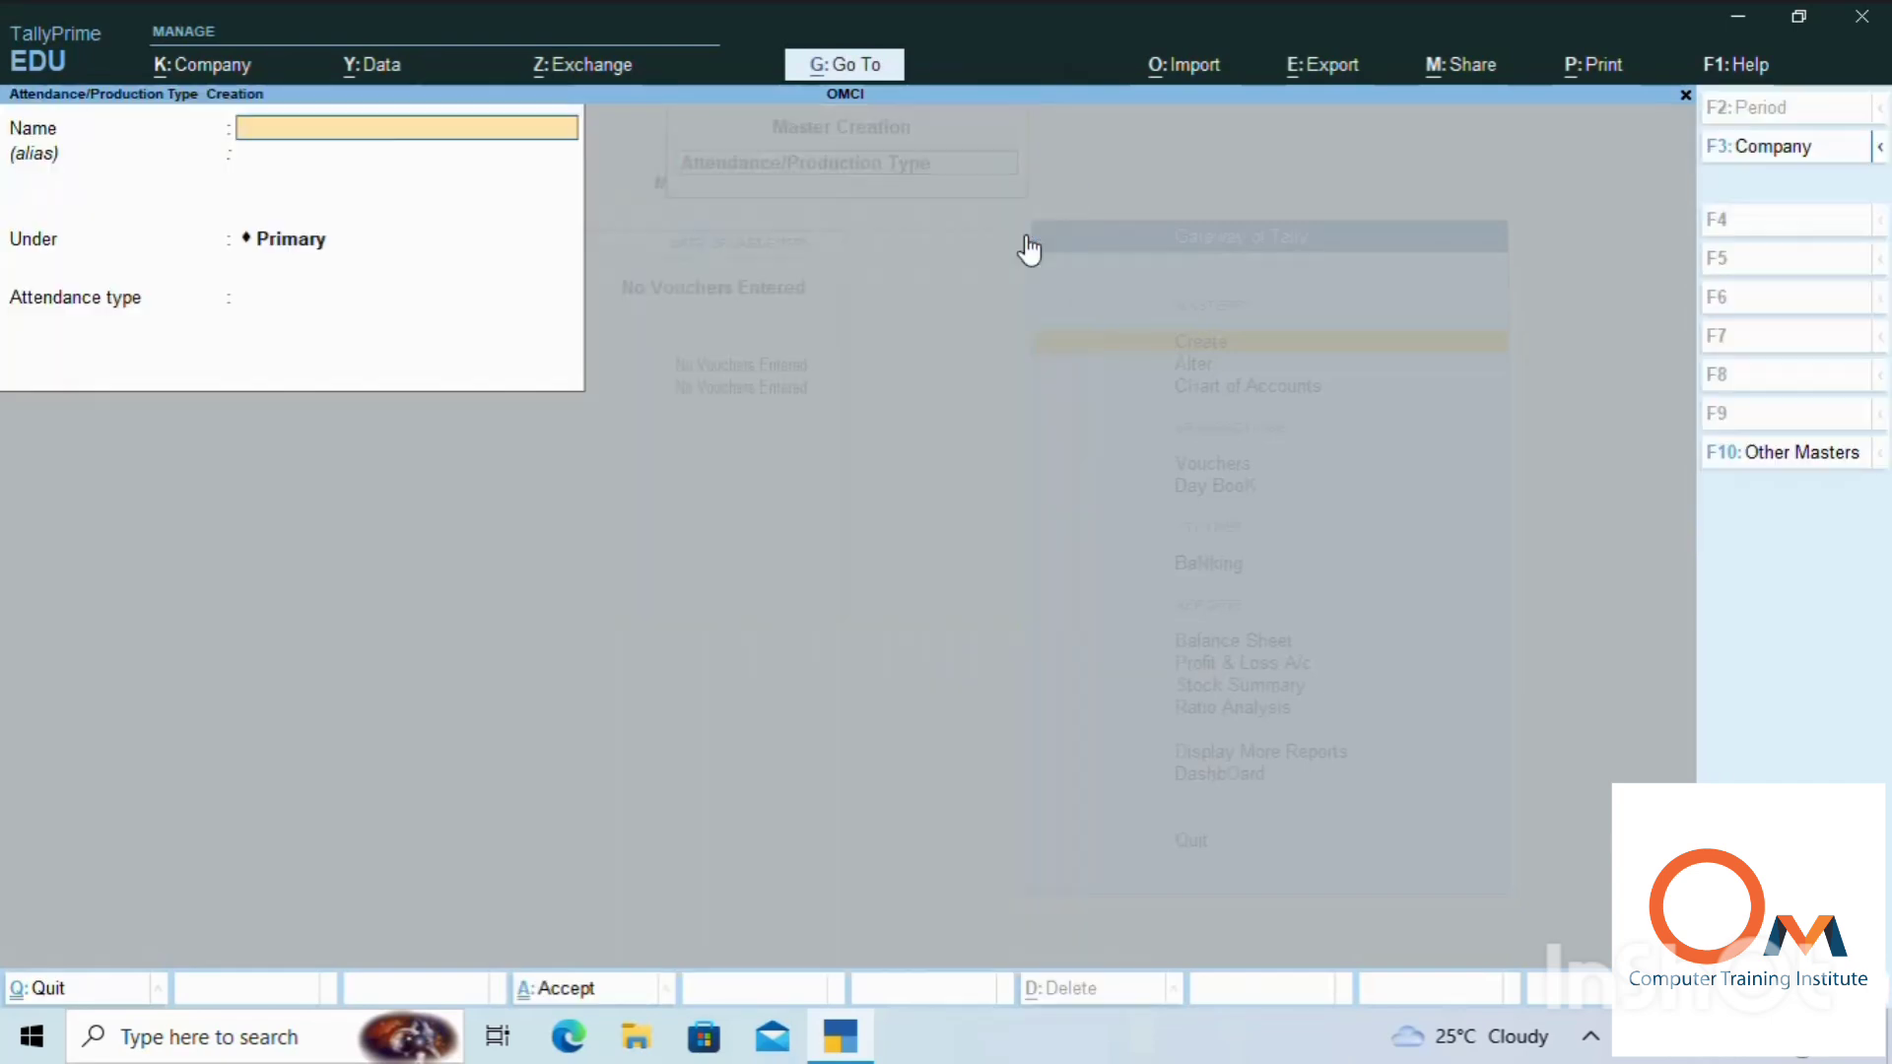
pyautogui.write('Presen')
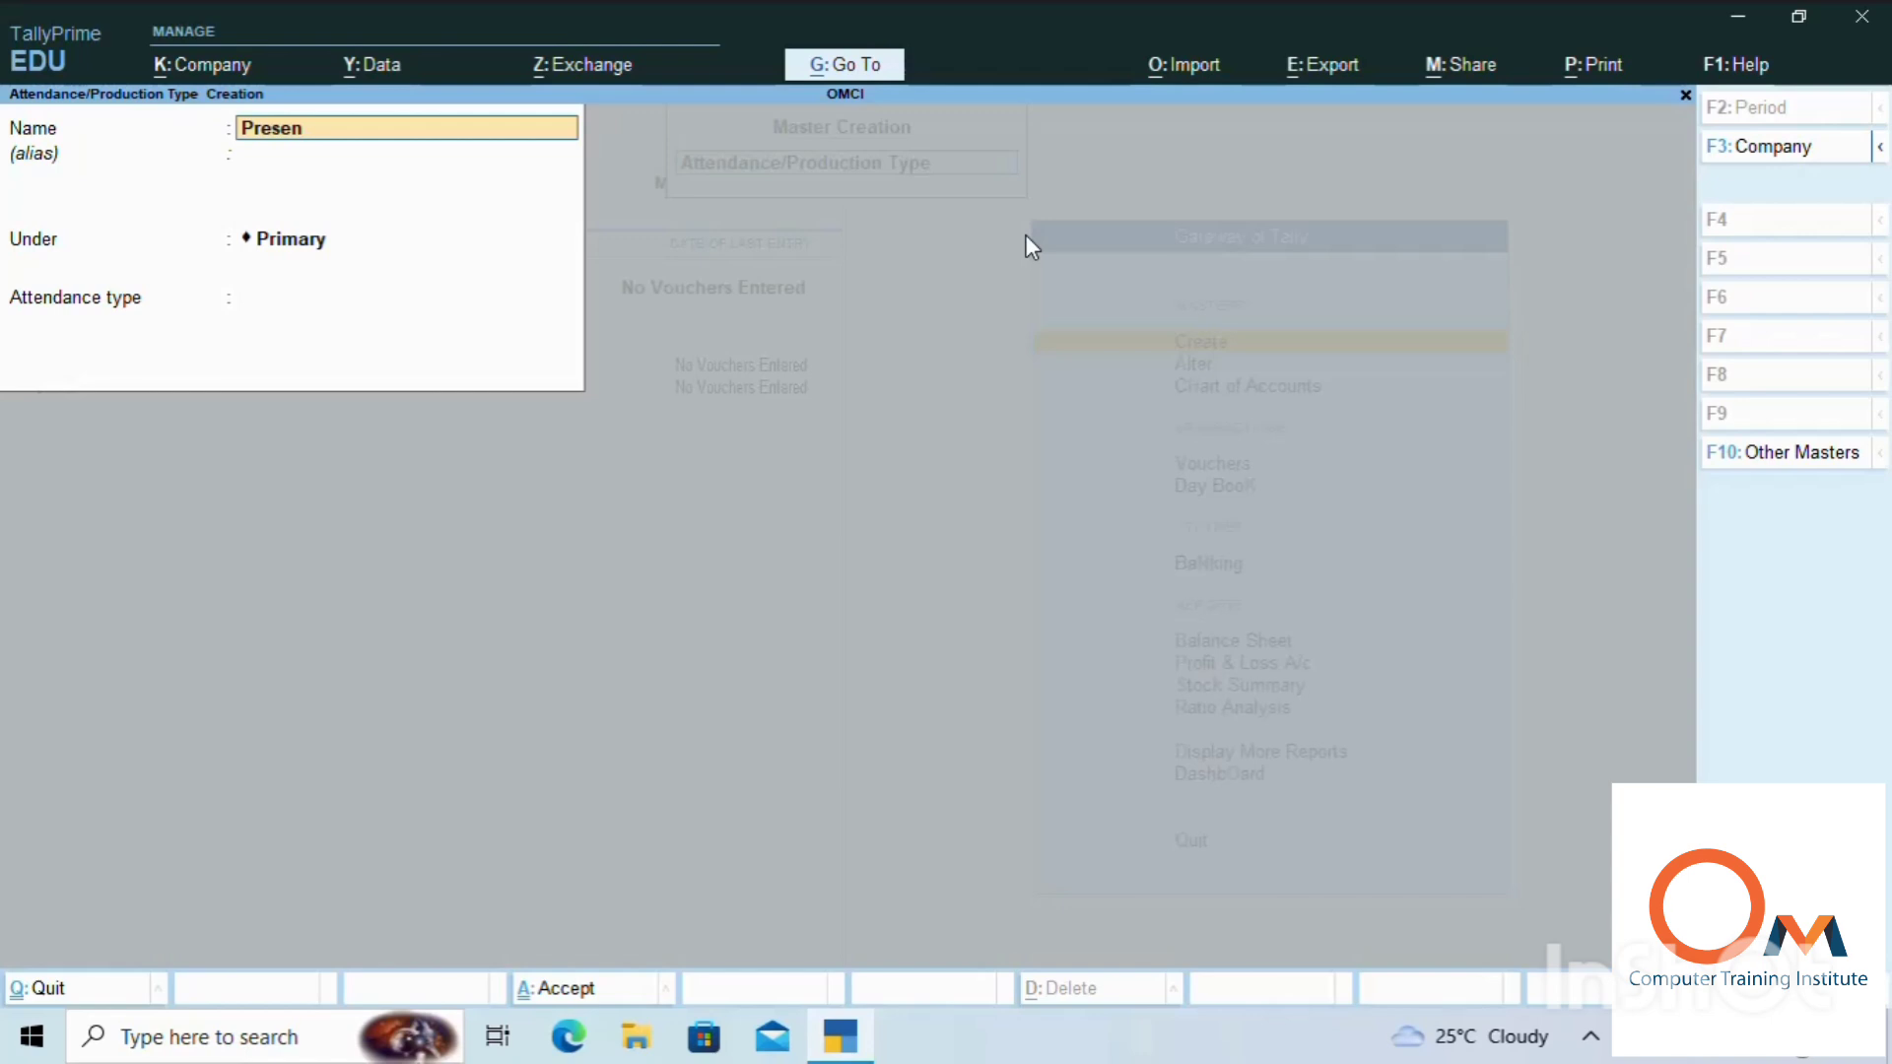
pyautogui.press('Return')
pyautogui.press('Return')
pyautogui.press('Return')
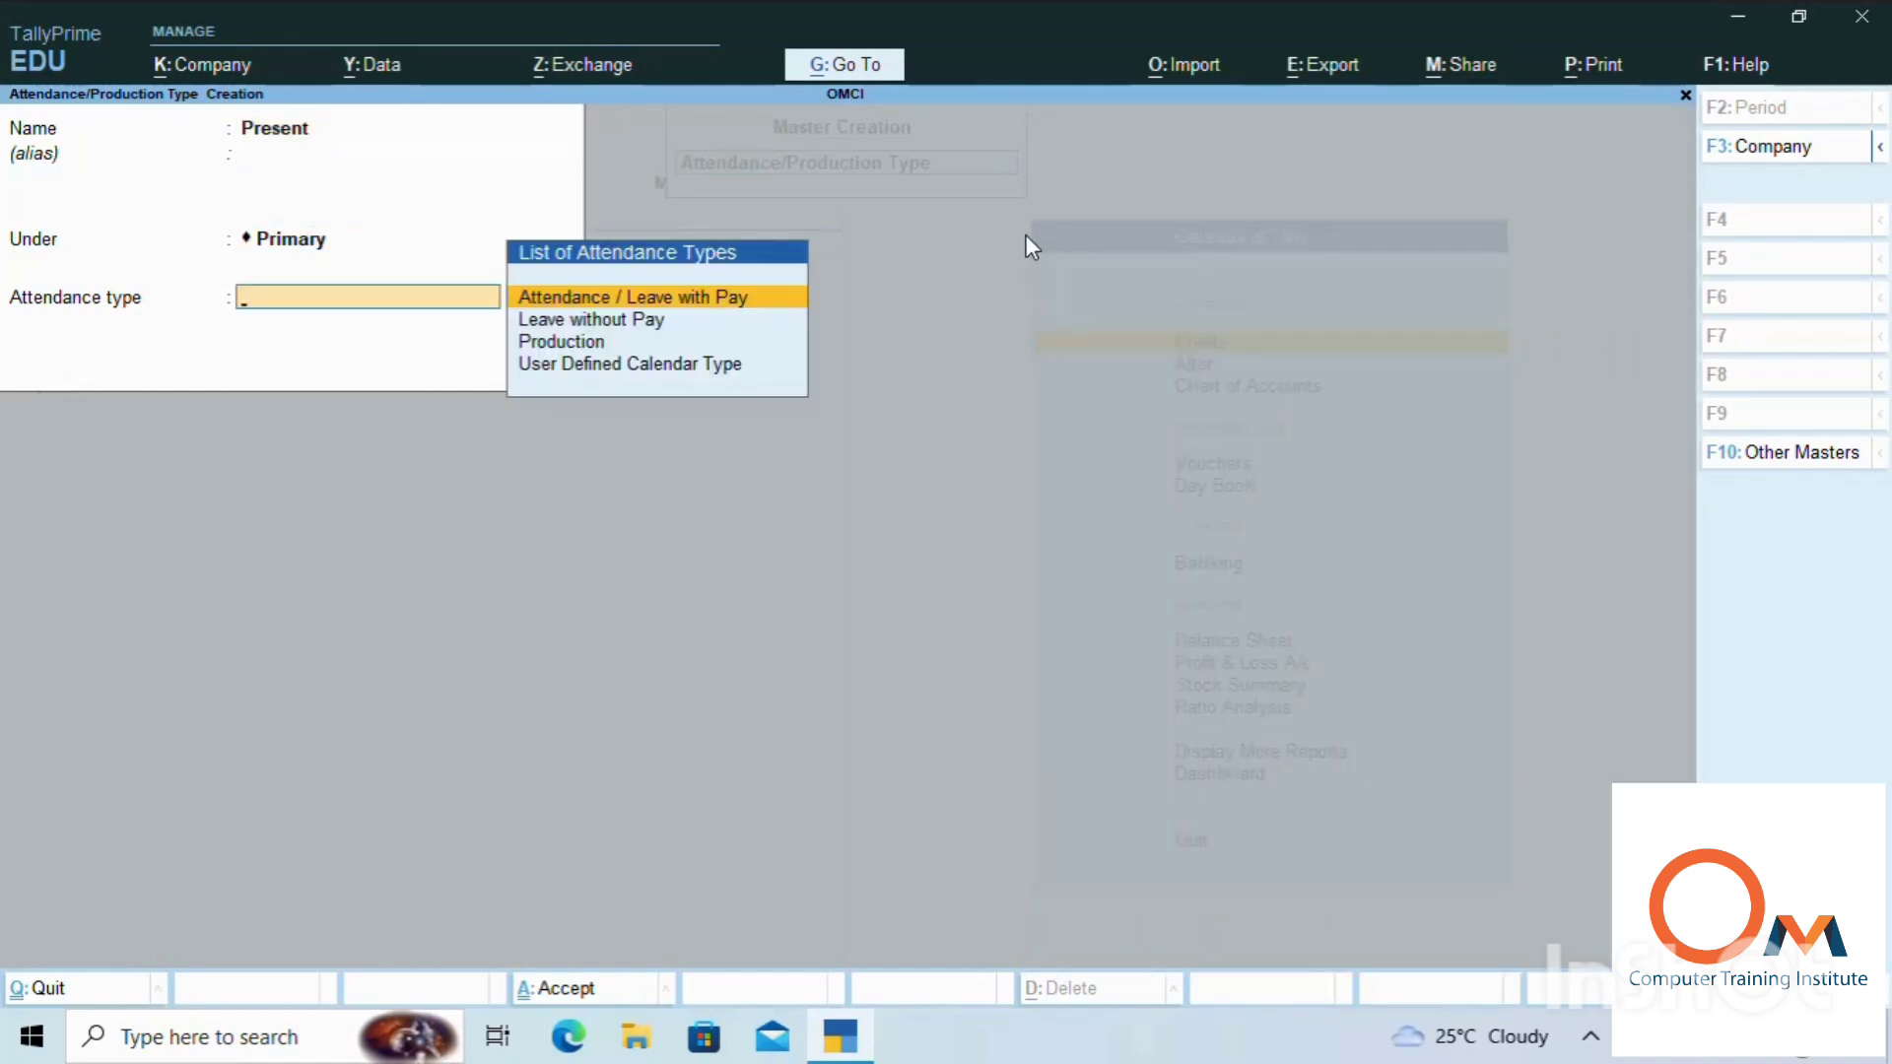
pyautogui.press('Return')
pyautogui.press('Return')
pyautogui.press('Return')
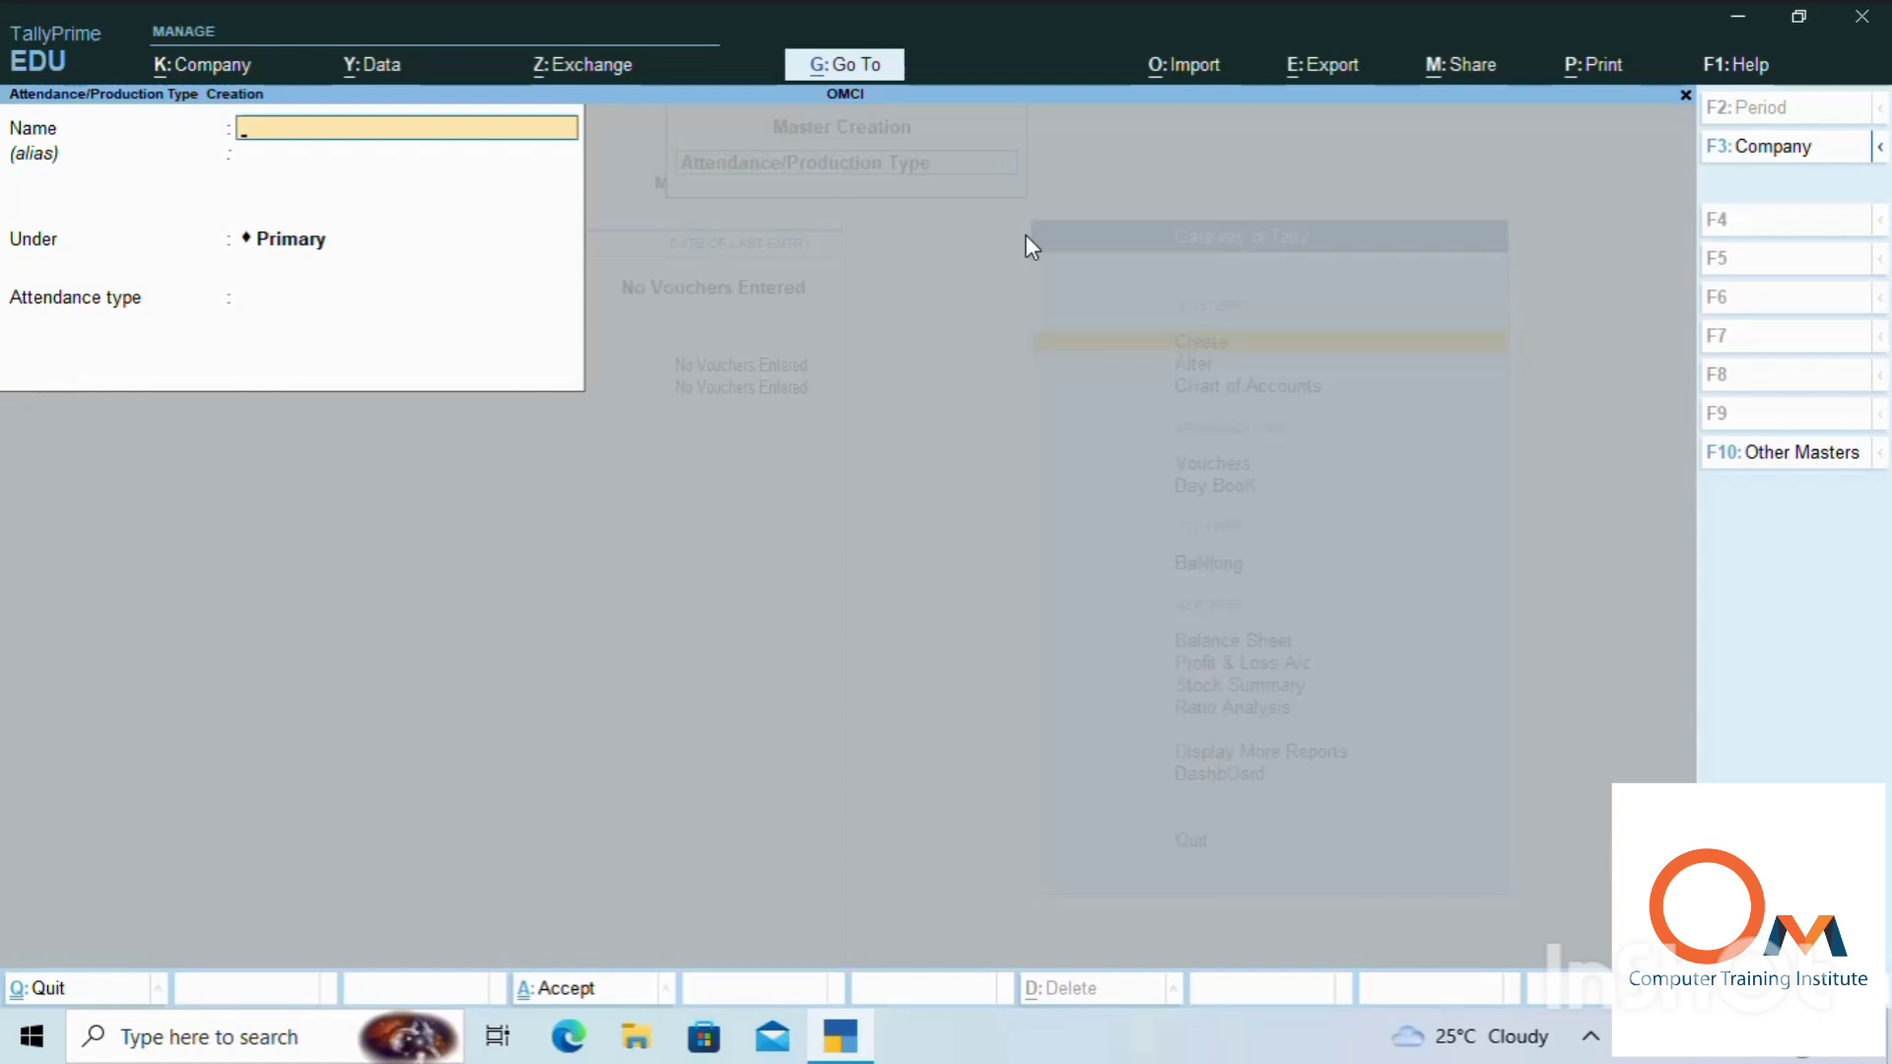
# Create the attendance type Overtime under Primary as Production with the unit hr
pyautogui.write('Ove')
pyautogui.press('Return')
pyautogui.press('Return')
pyautogui.press('Return')
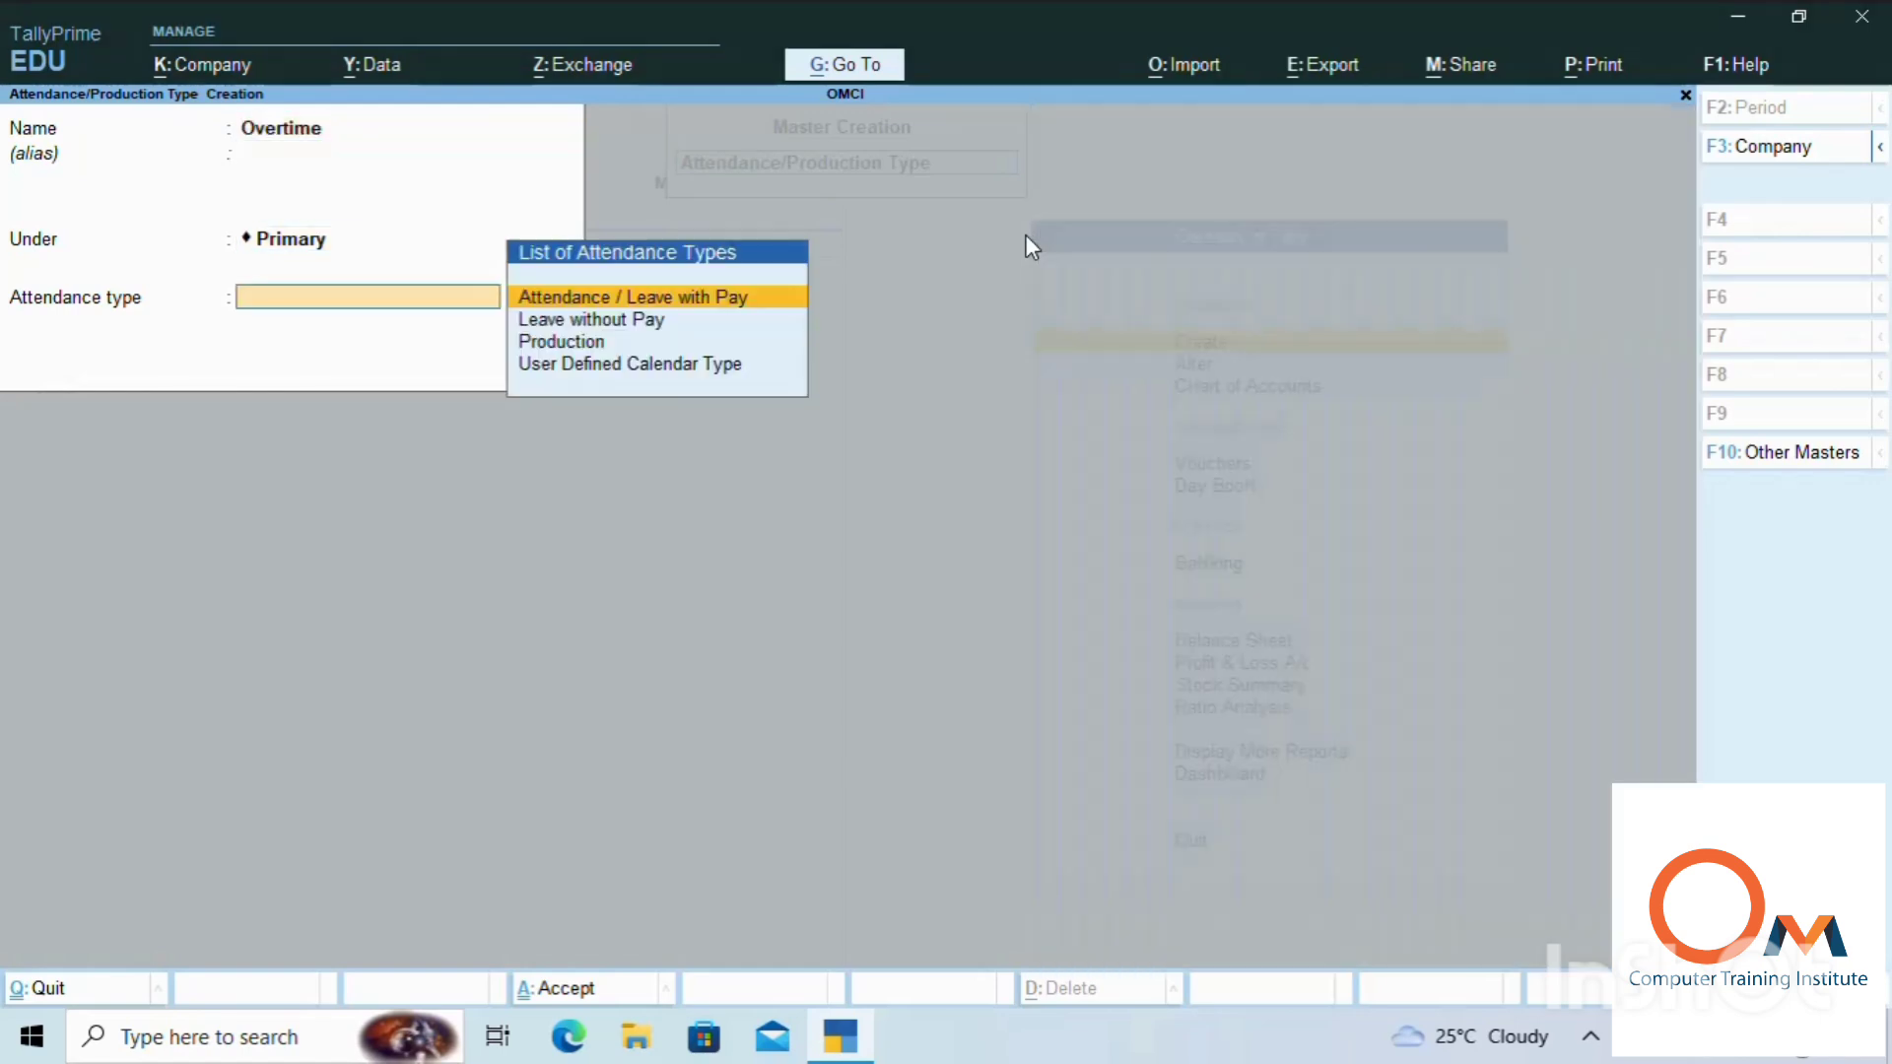
pyautogui.press('Down')
pyautogui.press('Down')
pyautogui.press('Return')
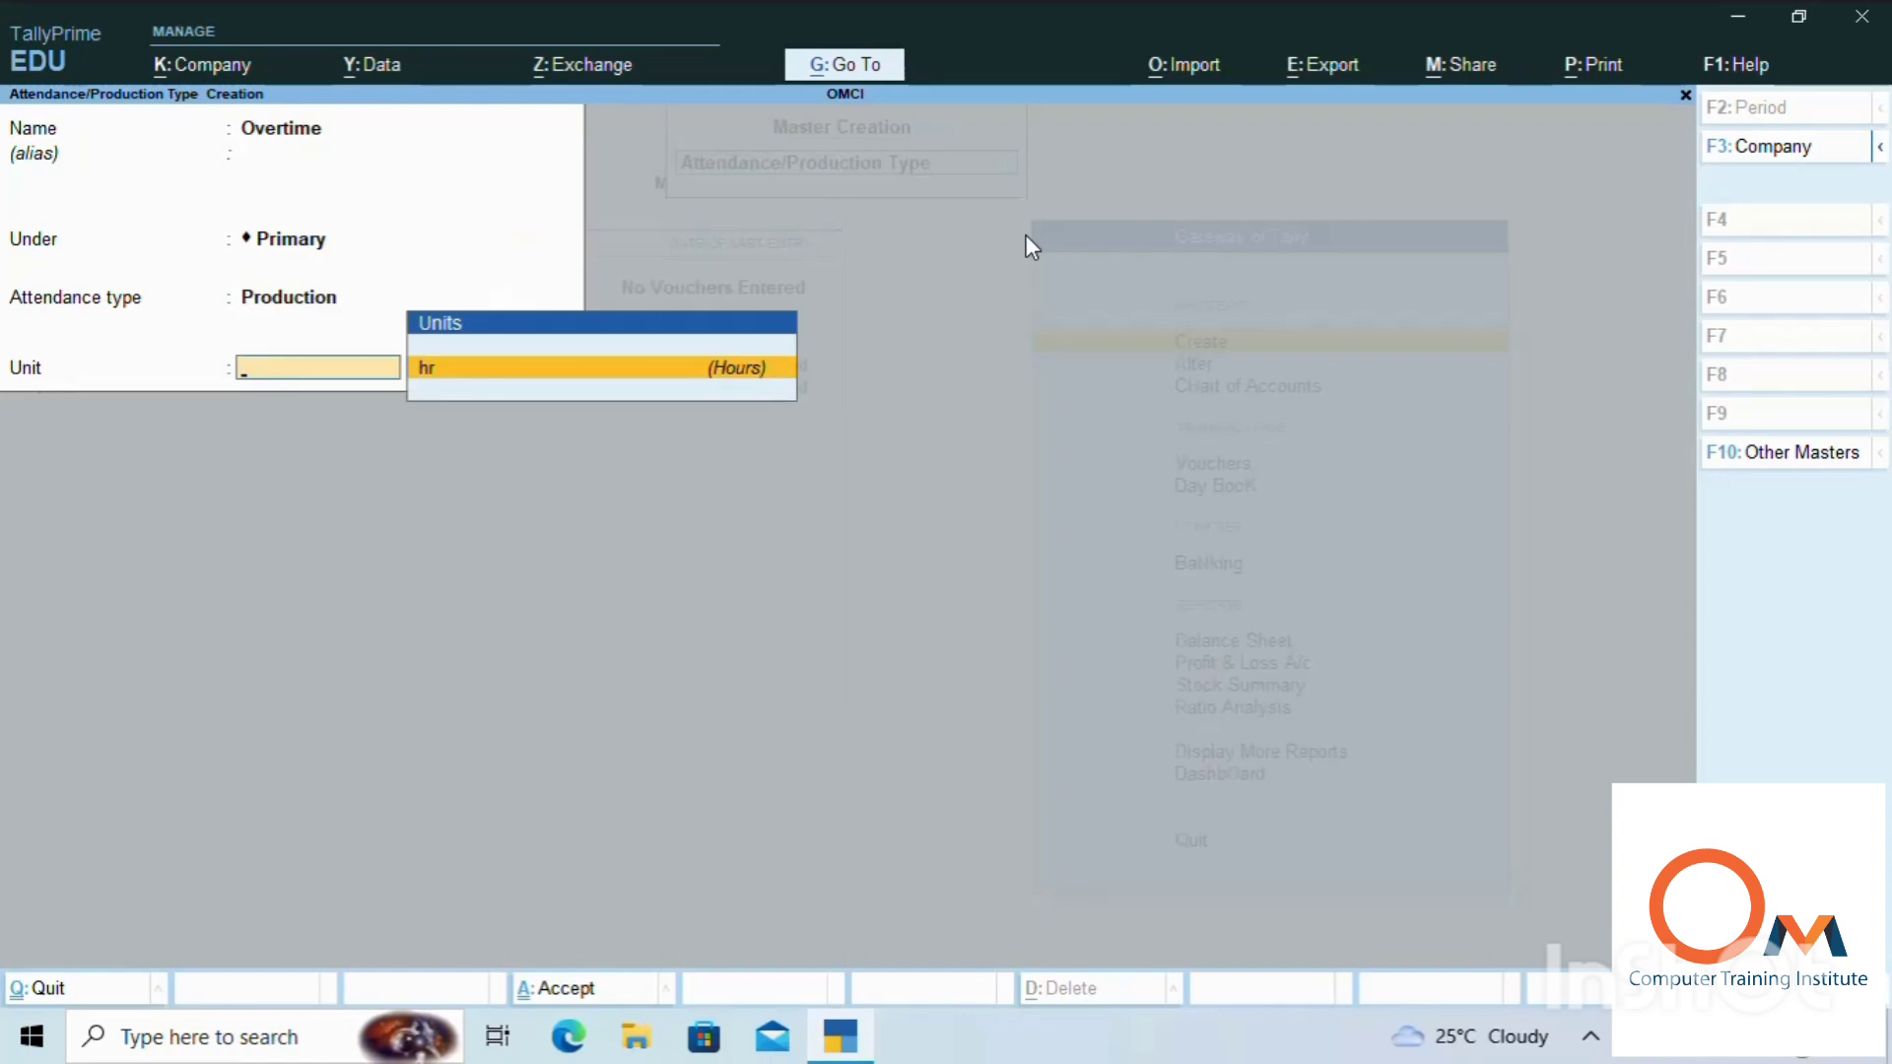
pyautogui.press('Return')
pyautogui.press('Return')
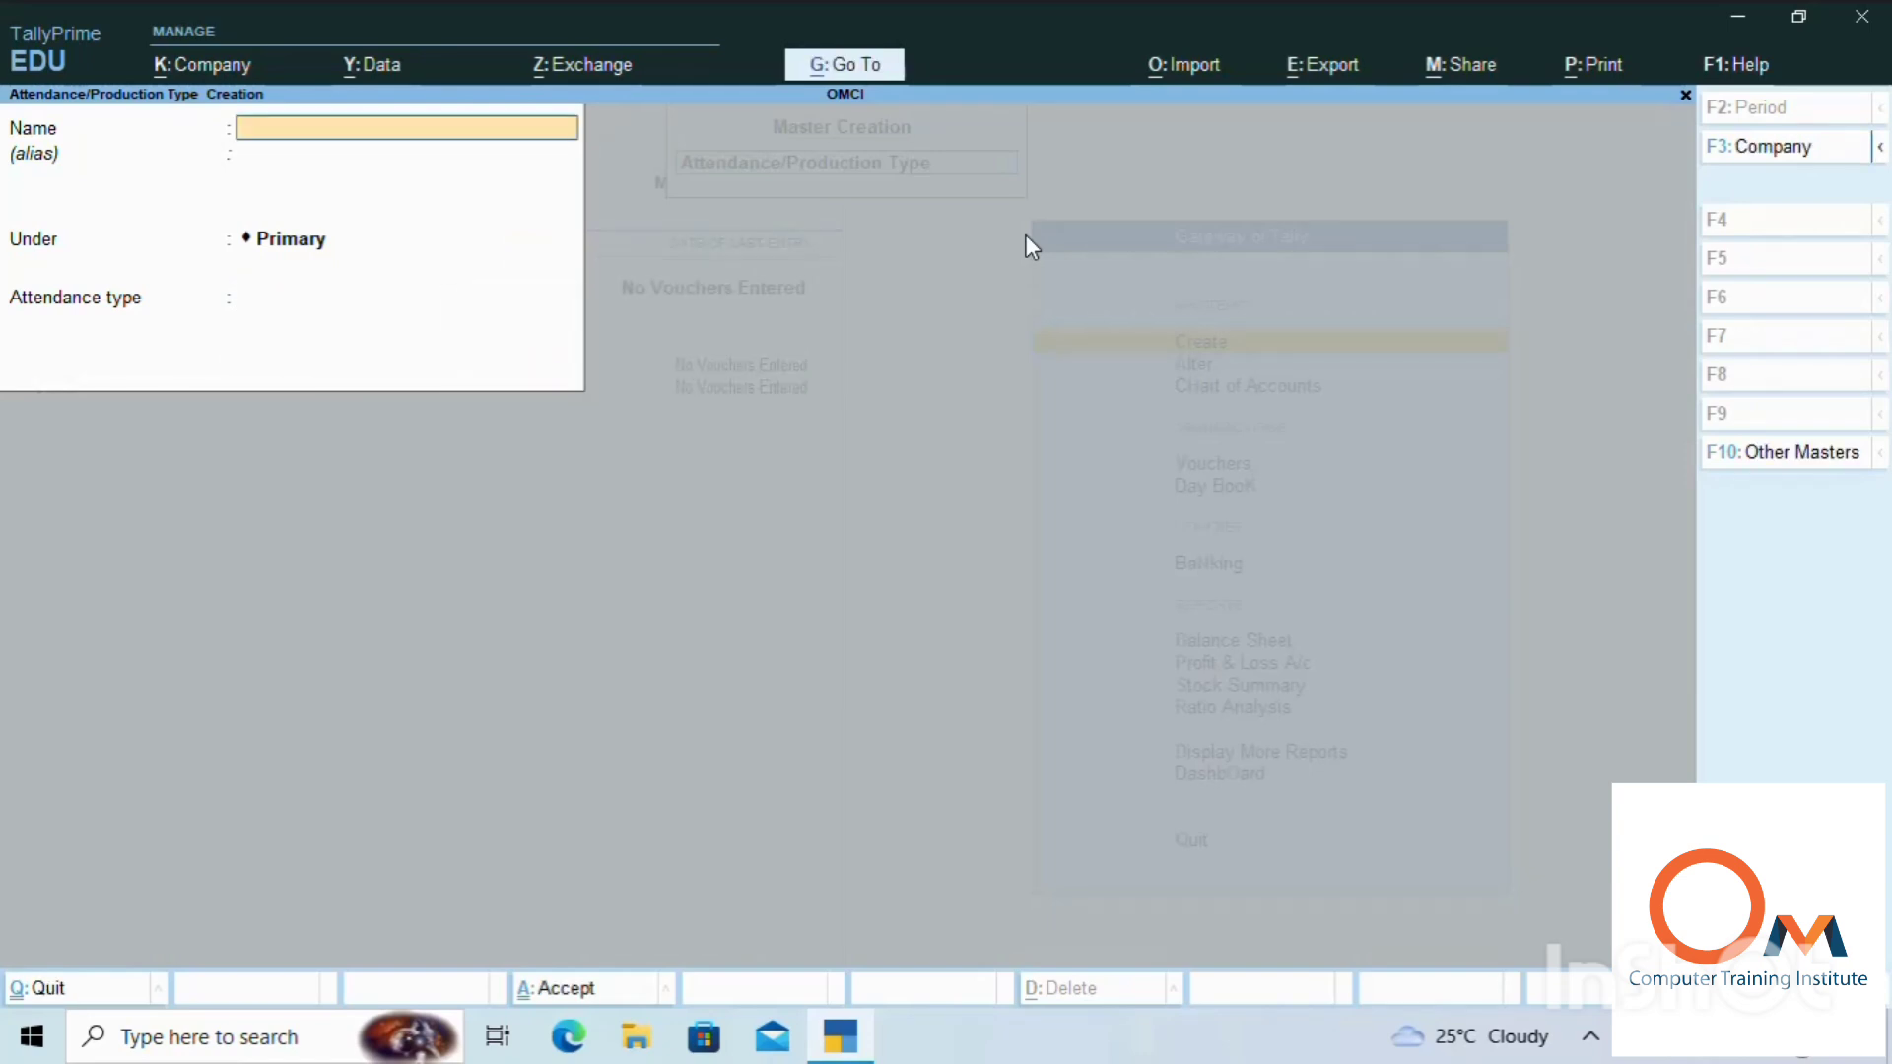
# Create the attendance type Apsent under Primary as Leave without Pay, and leave attendance type creation
pyautogui.write('Apsent')
pyautogui.press('Return')
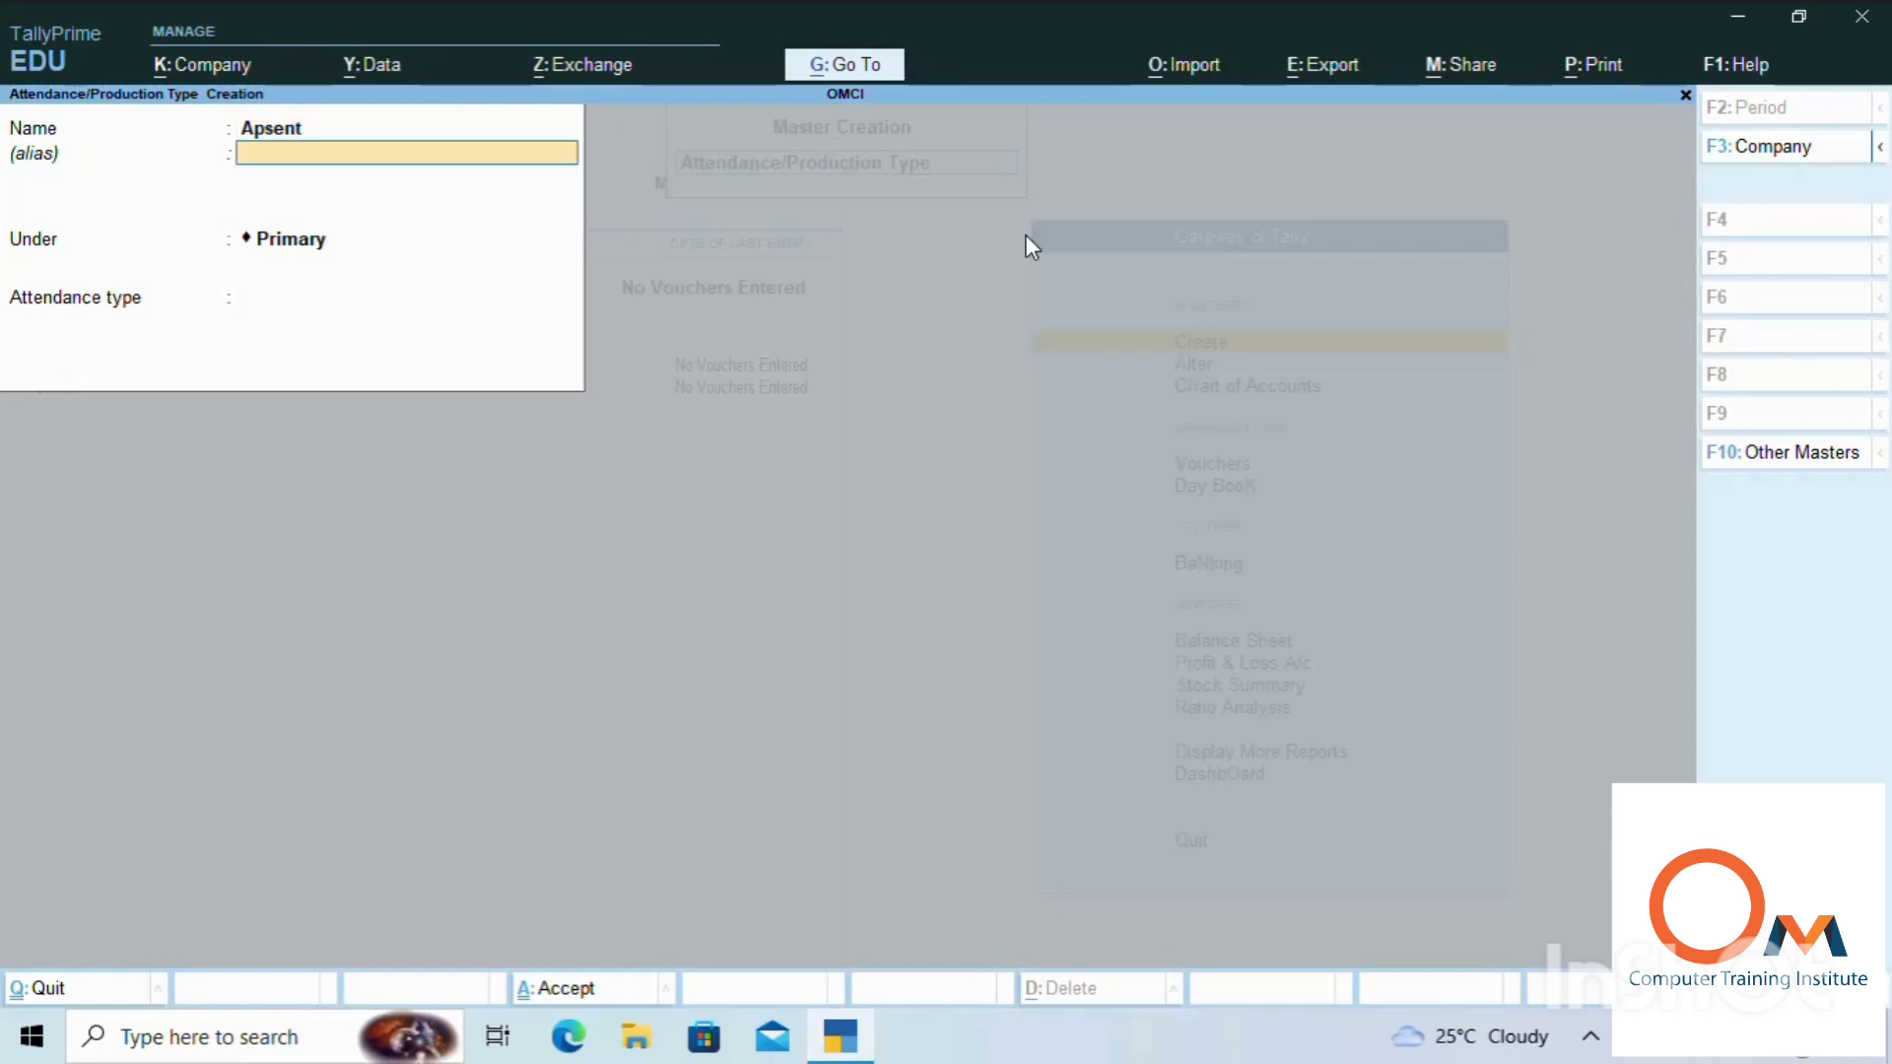
pyautogui.press('Return')
pyautogui.press('Return')
pyautogui.press('Down')
pyautogui.press('Down')
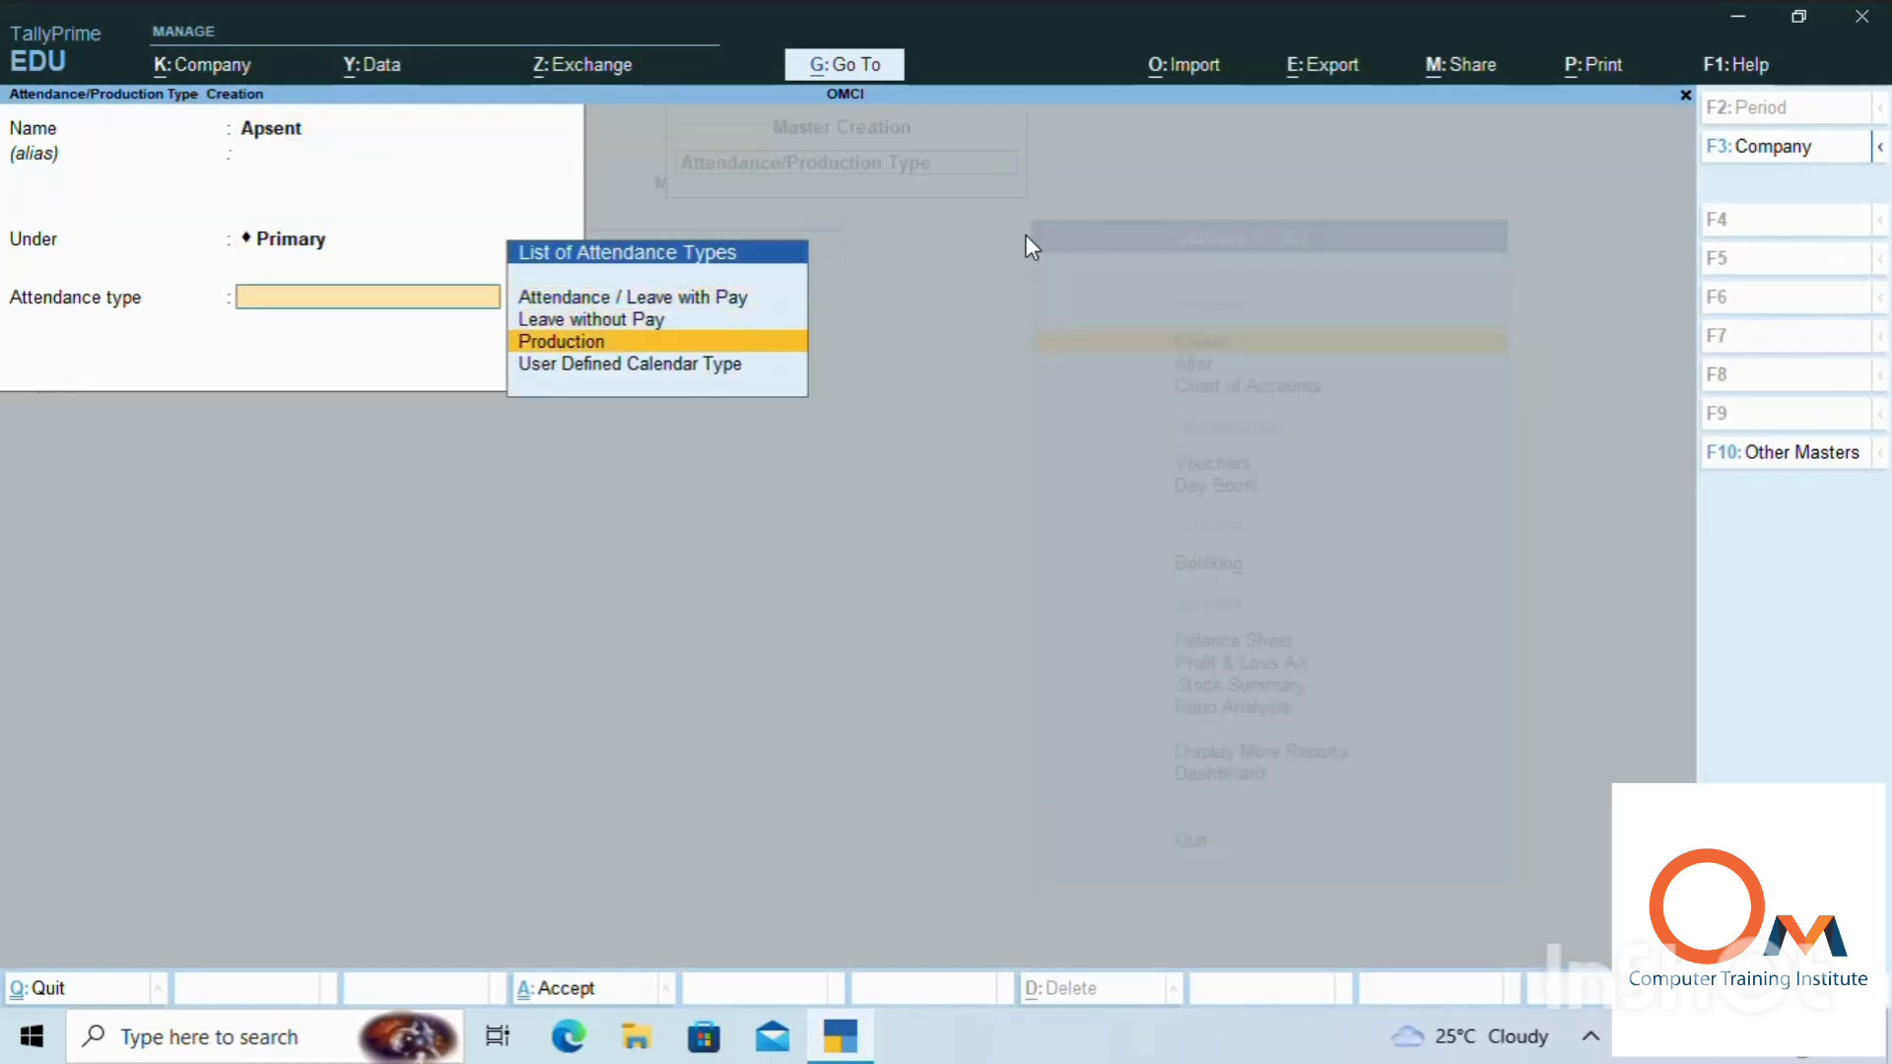
pyautogui.press('Up')
pyautogui.press('Return')
pyautogui.press('Return')
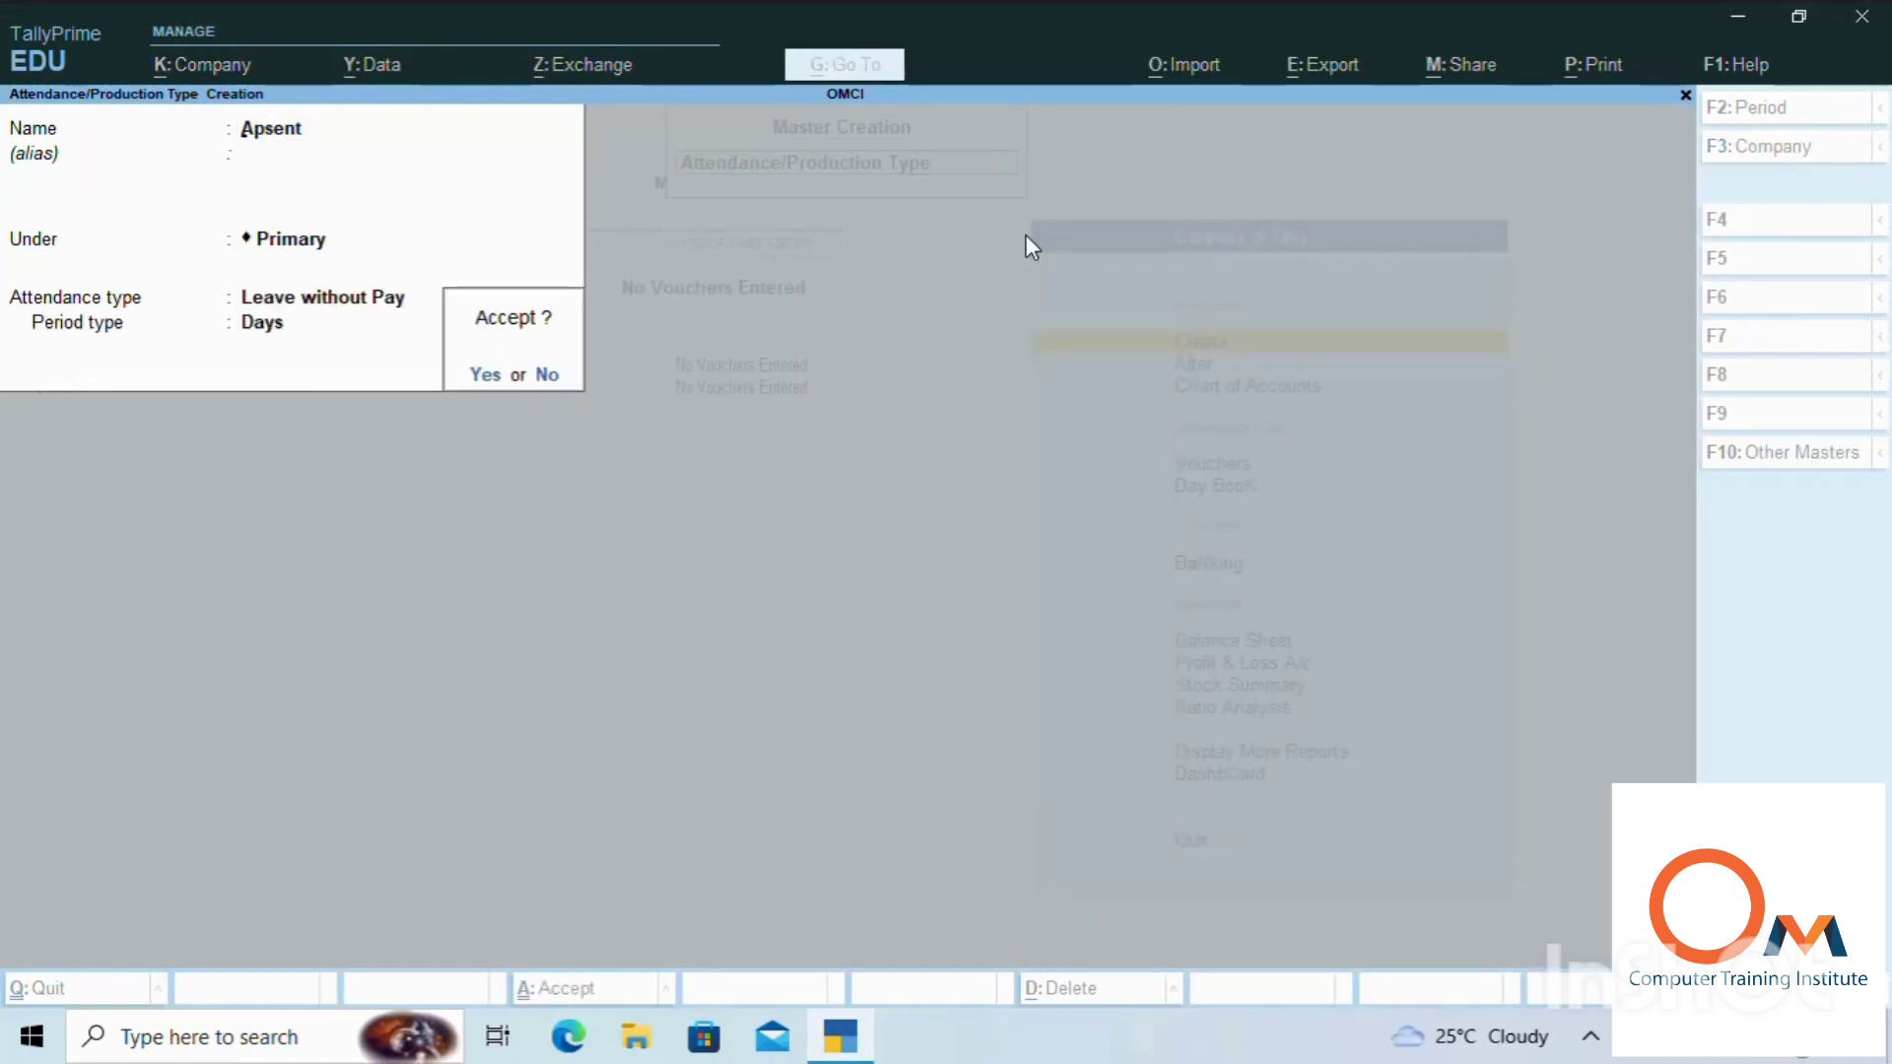
pyautogui.press('Return')
pyautogui.press('Escape')
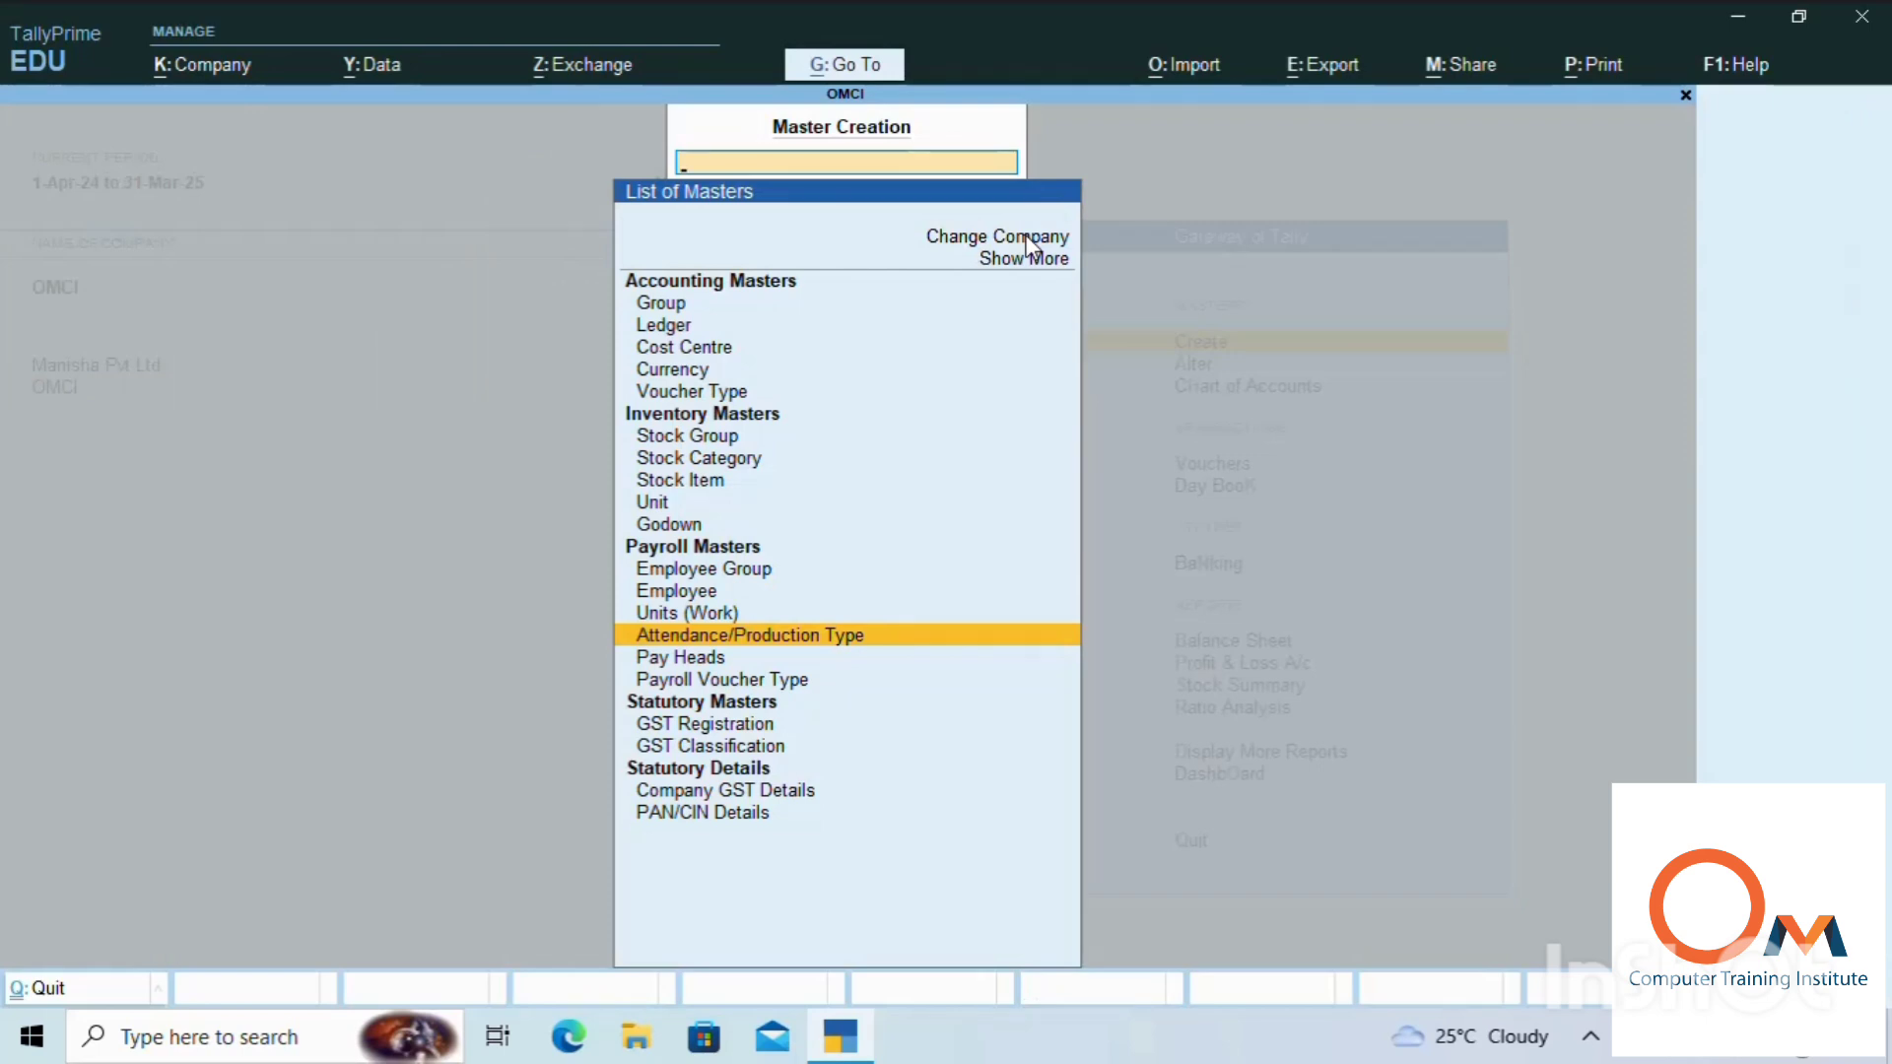
# Start a pay head named Basic Salary with pay head type Earnings for Employees and income type Fixed
pyautogui.press('Down')
pyautogui.press('Return')
pyautogui.write('Basic')
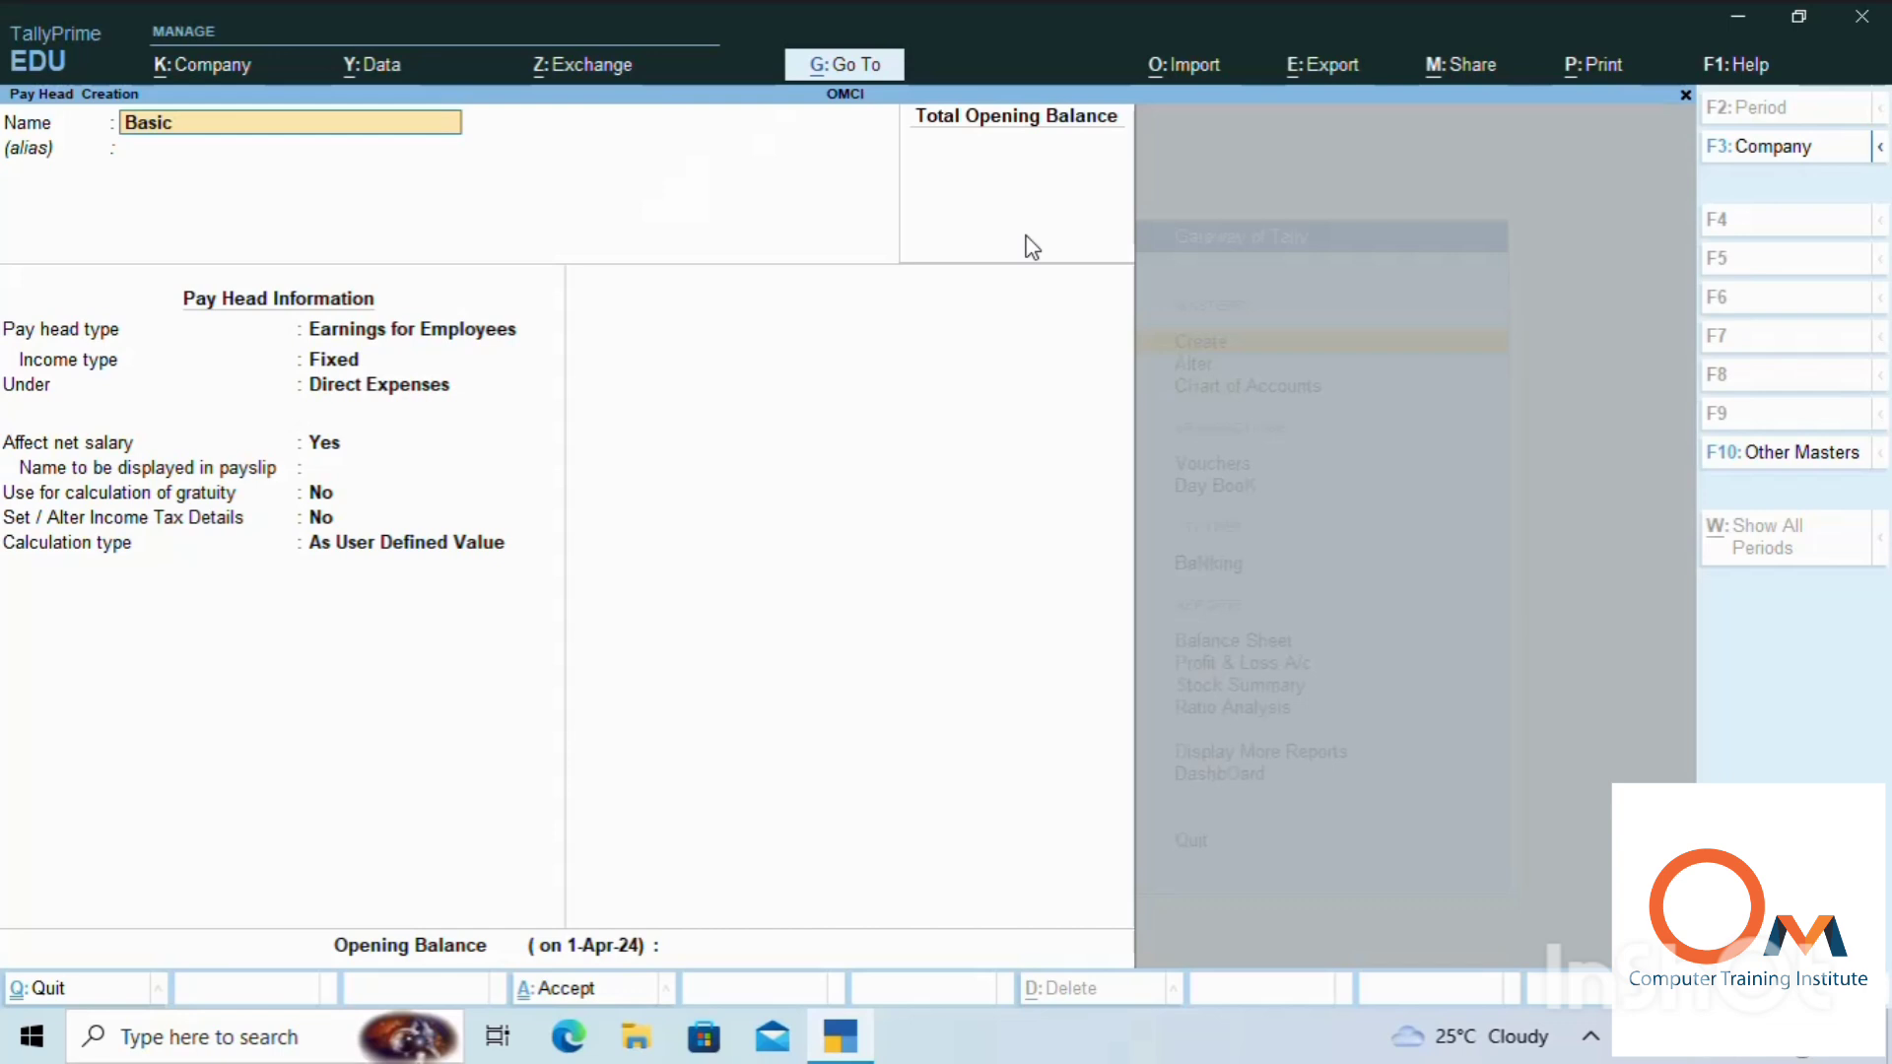
pyautogui.write('Salary')
pyautogui.press('Return')
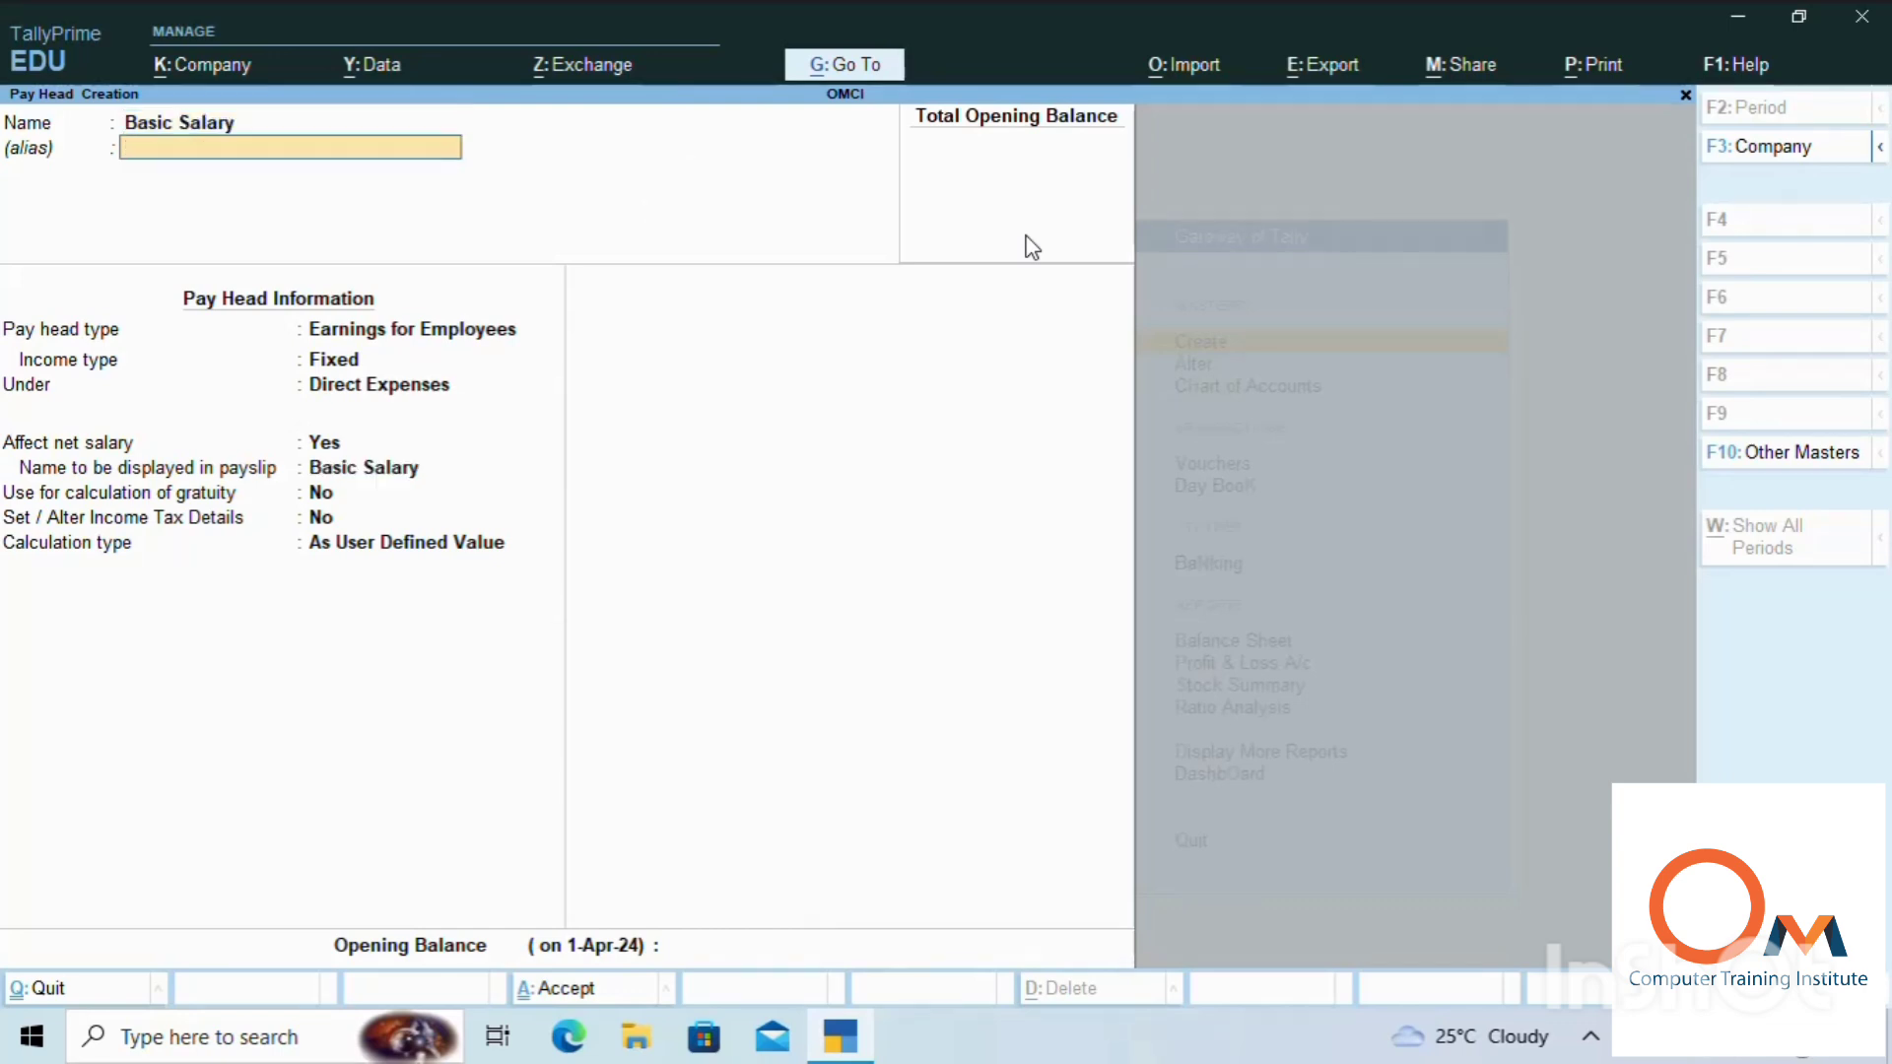
pyautogui.press('Return')
pyautogui.press('Return')
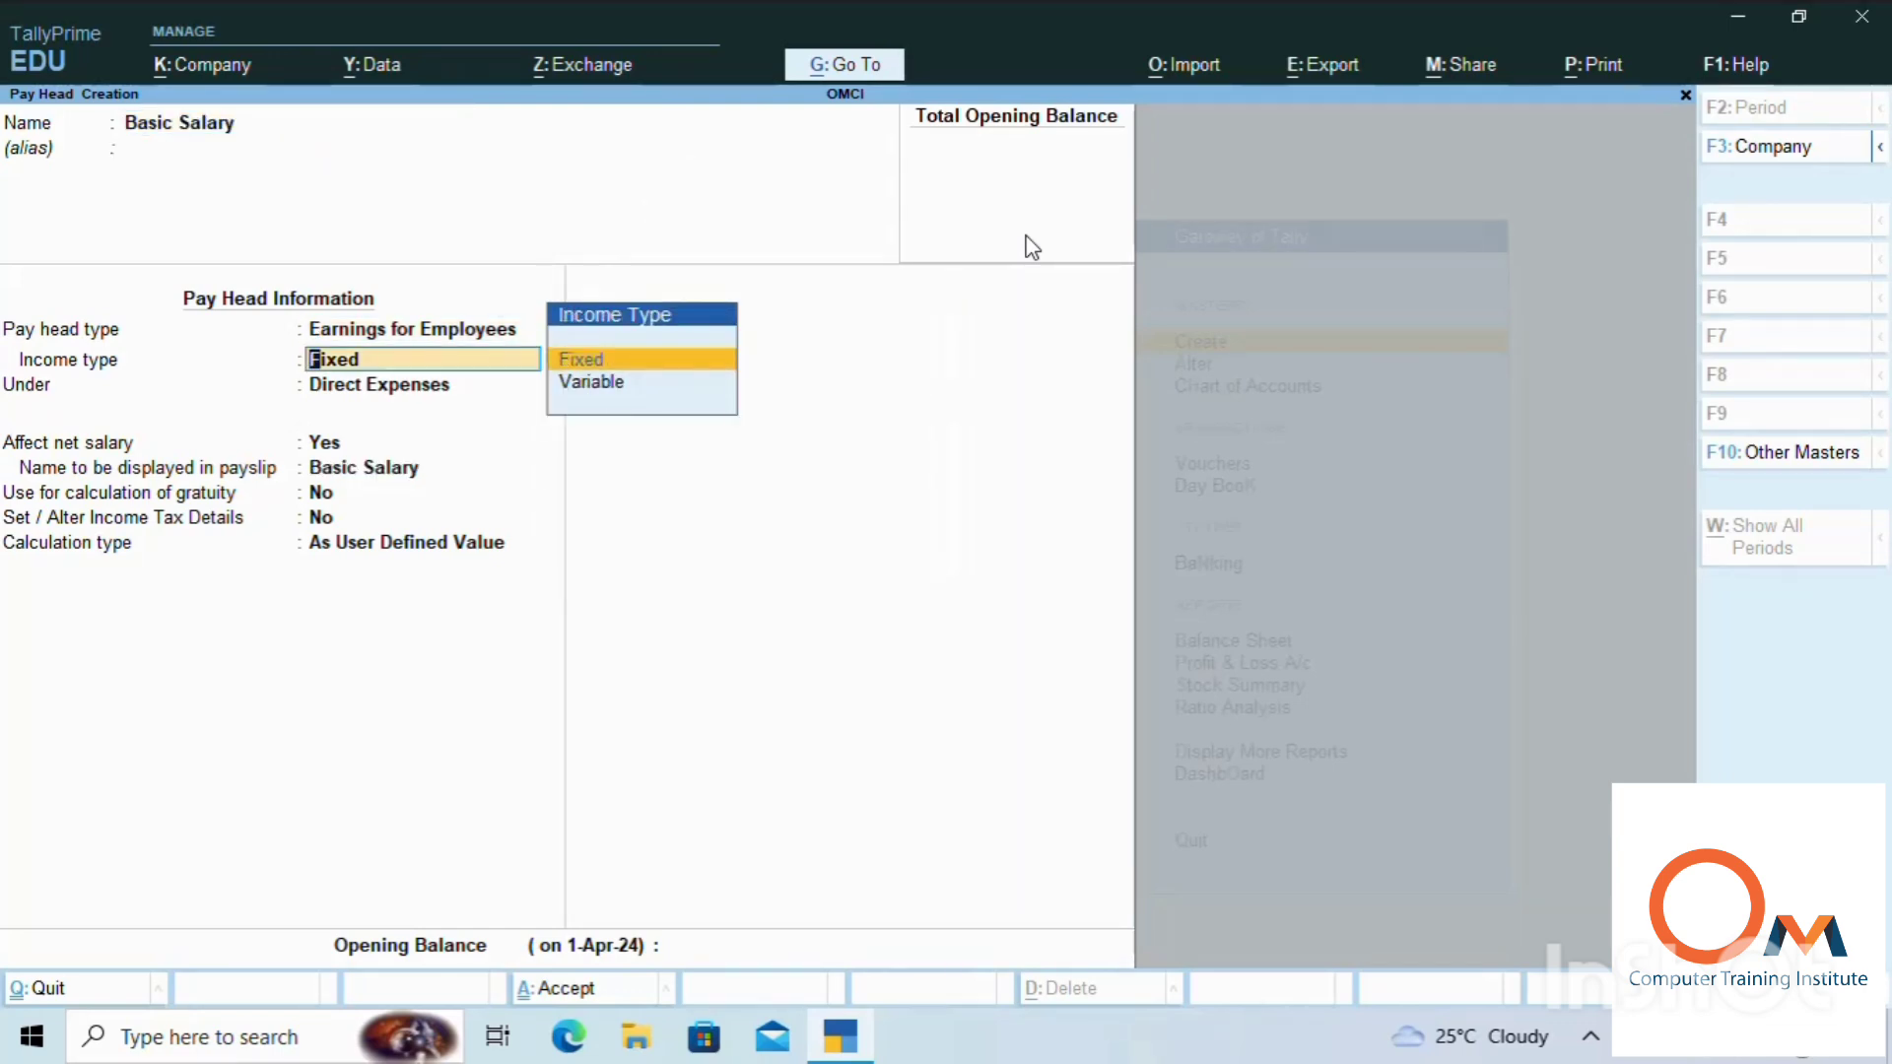
pyautogui.press('Return')
# Place Basic Salary under Indirect Expenses, affecting net salary, with gratuity use and income tax details kept at No
pyautogui.press('Down')
pyautogui.press('Down')
pyautogui.press('Down')
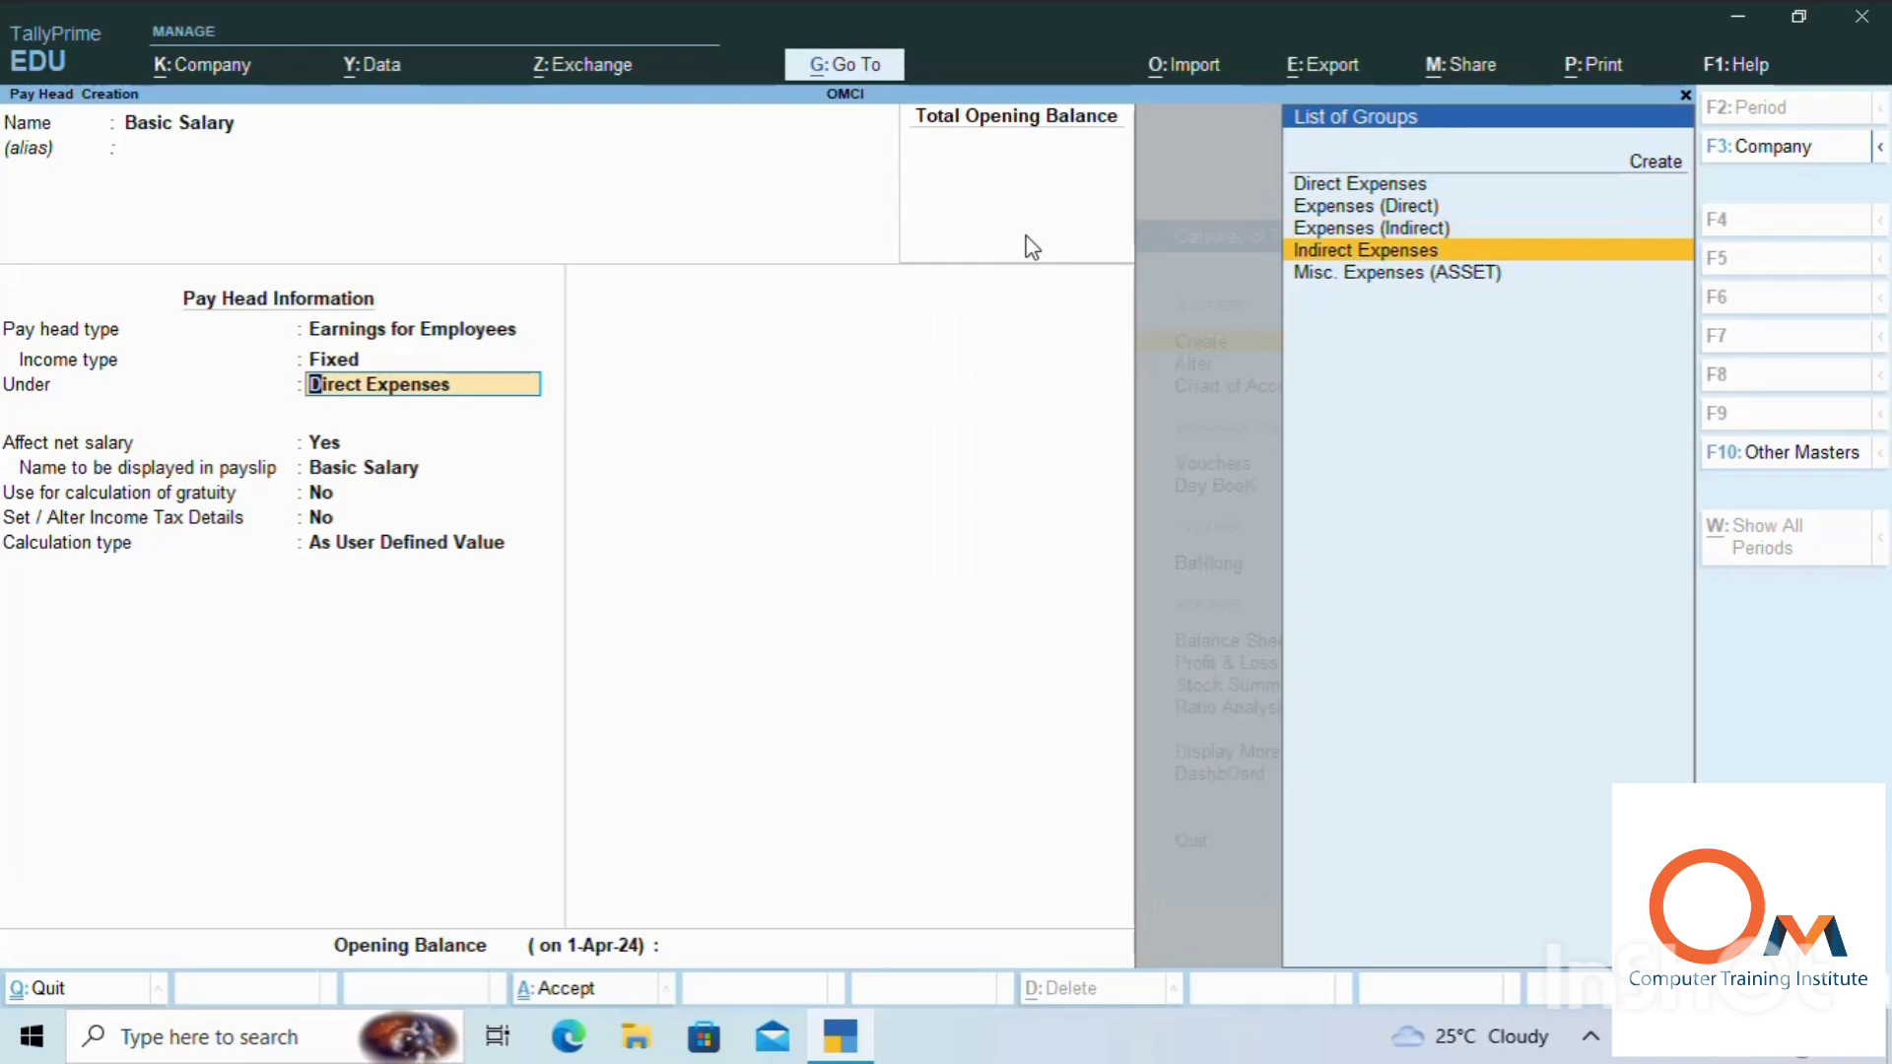
pyautogui.press('Return')
pyautogui.press('Return')
pyautogui.press('Return')
pyautogui.press('Return')
pyautogui.press('Return')
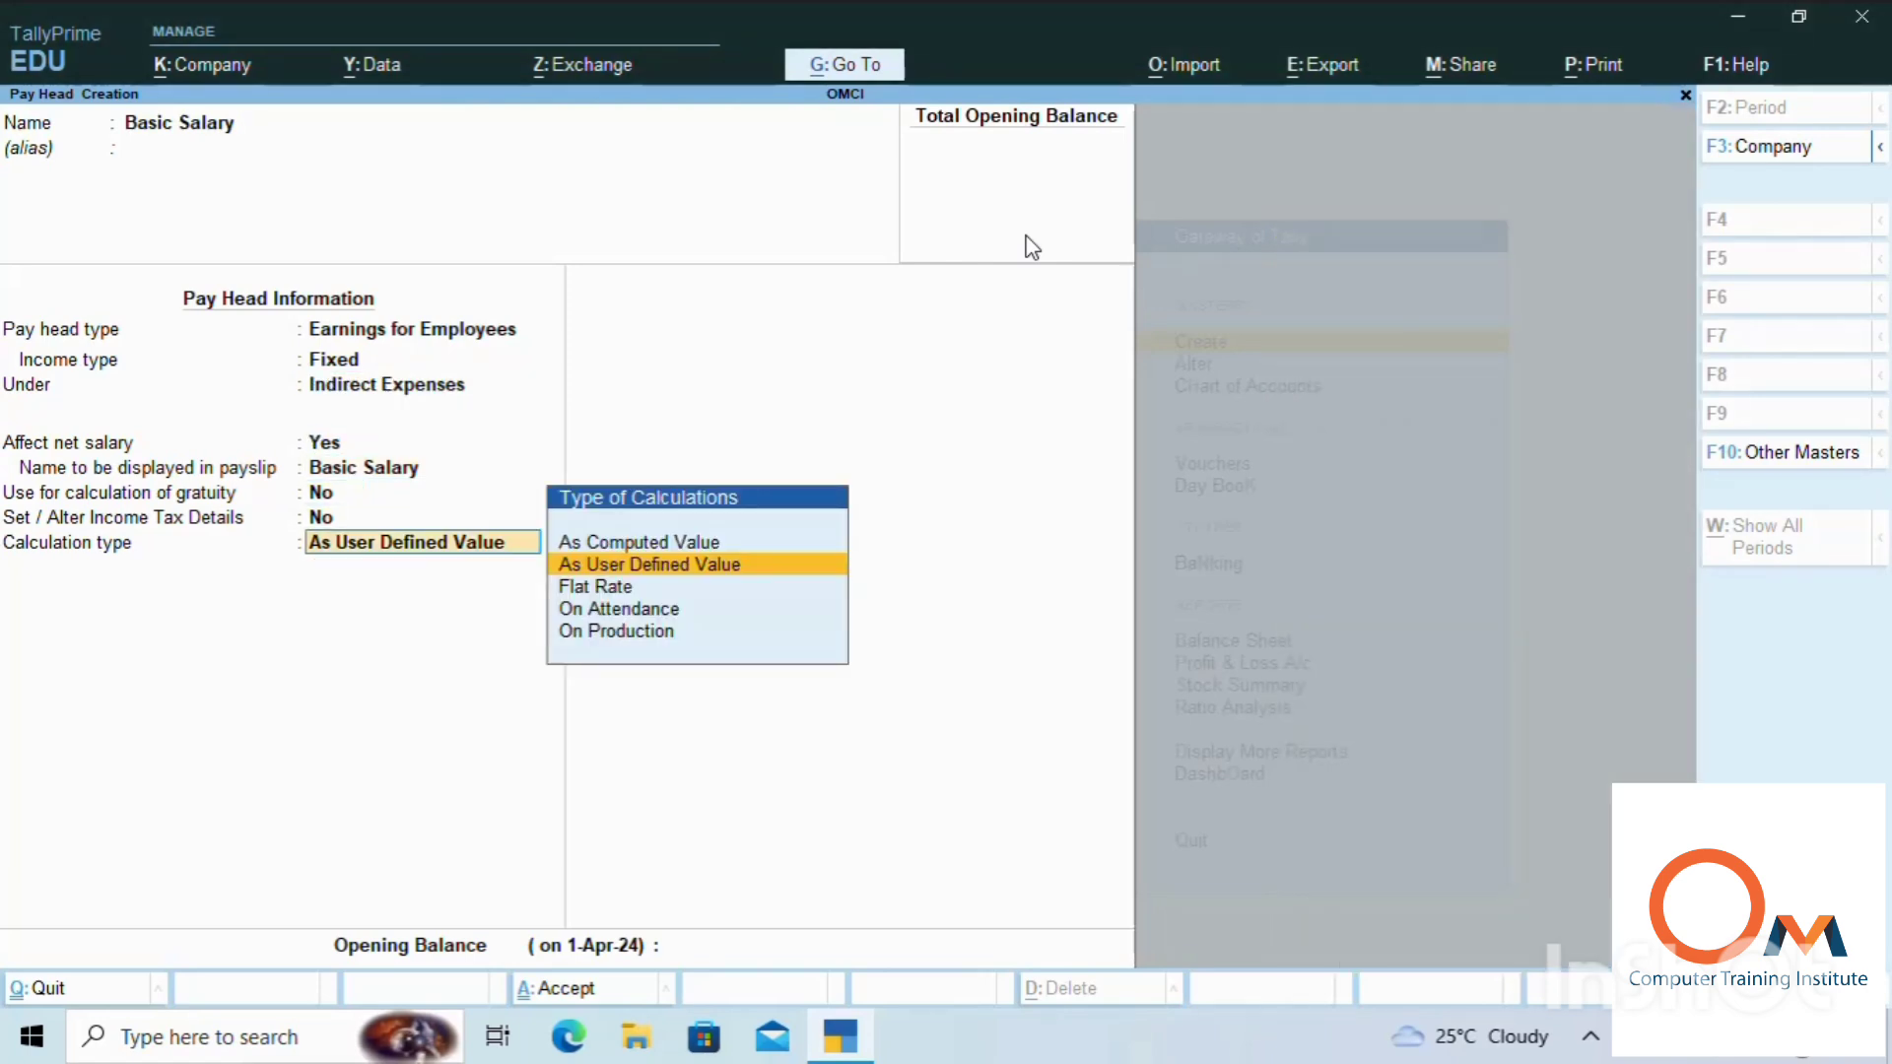
# Calculate Basic Salary On Attendance using Present, with a calculation period of Months and basis As per Calendar Period
pyautogui.press('Down')
pyautogui.press('Down')
pyautogui.press('Return')
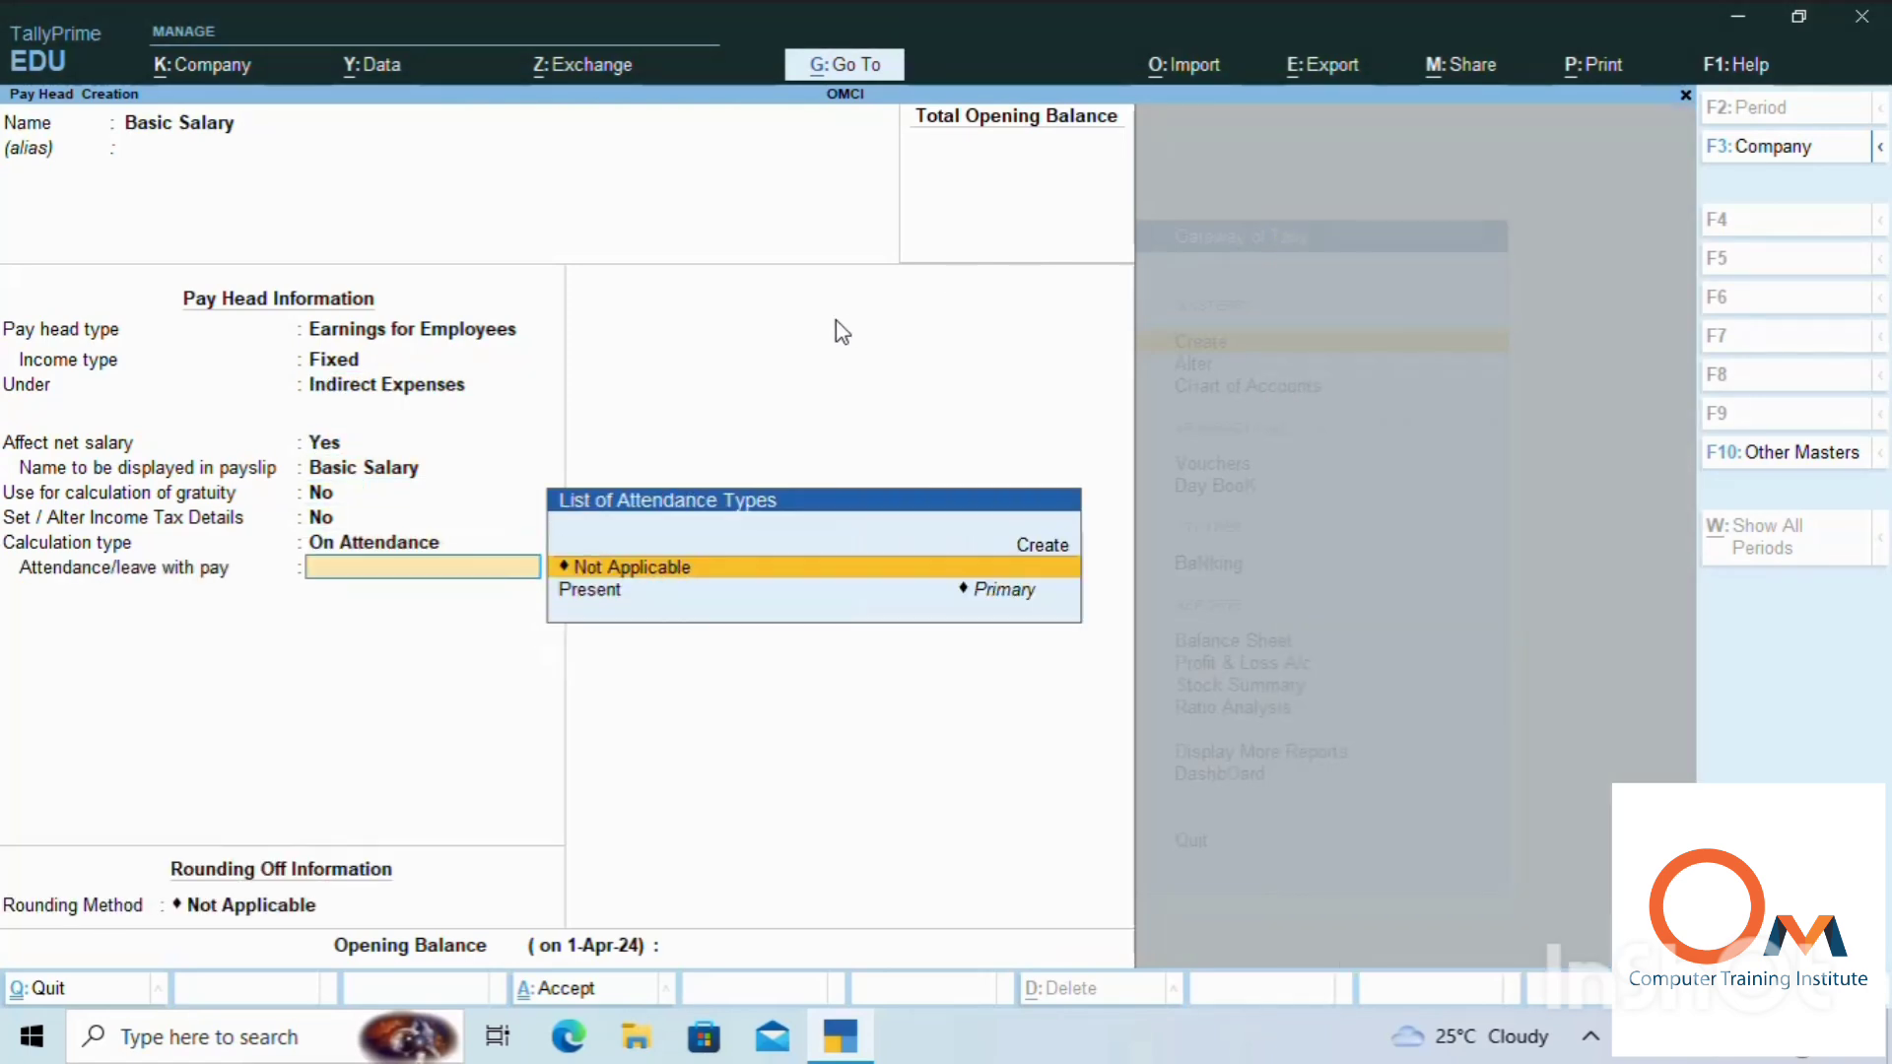
pyautogui.press('Down')
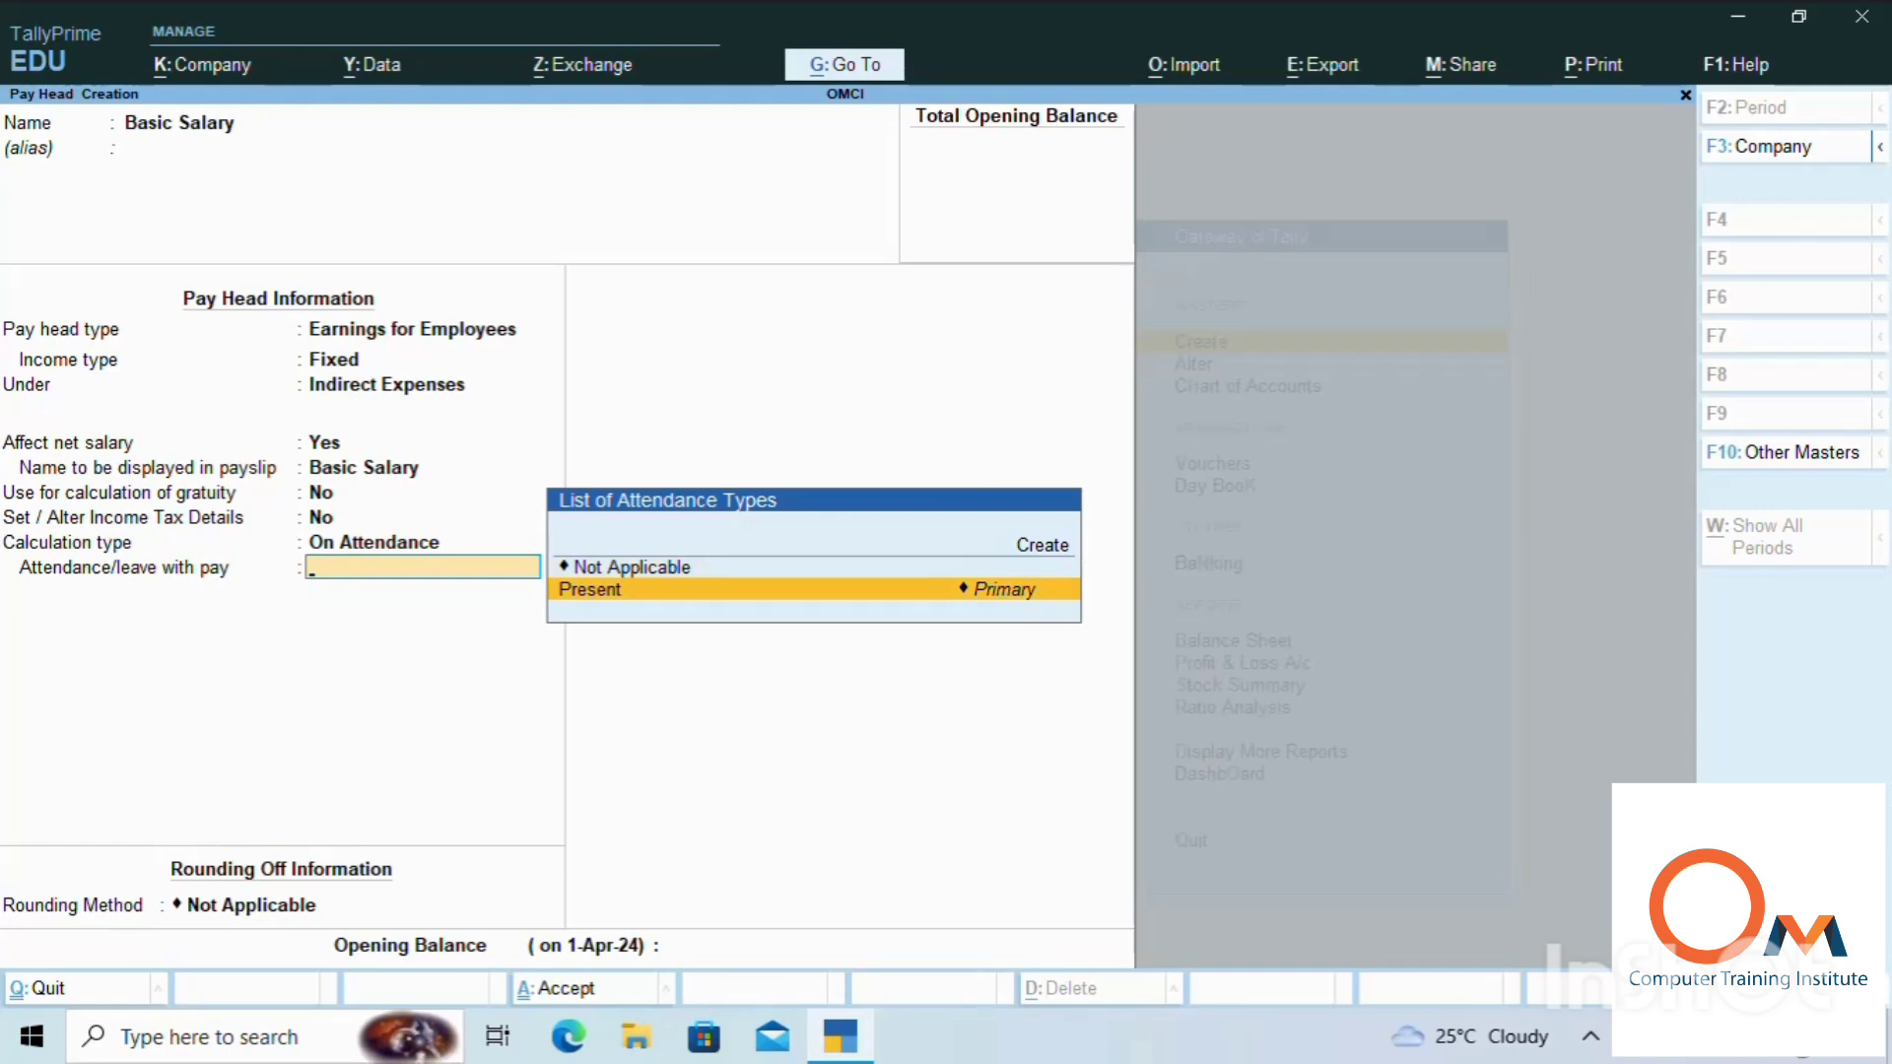
pyautogui.press('Return')
pyautogui.press('Down')
pyautogui.press('Down')
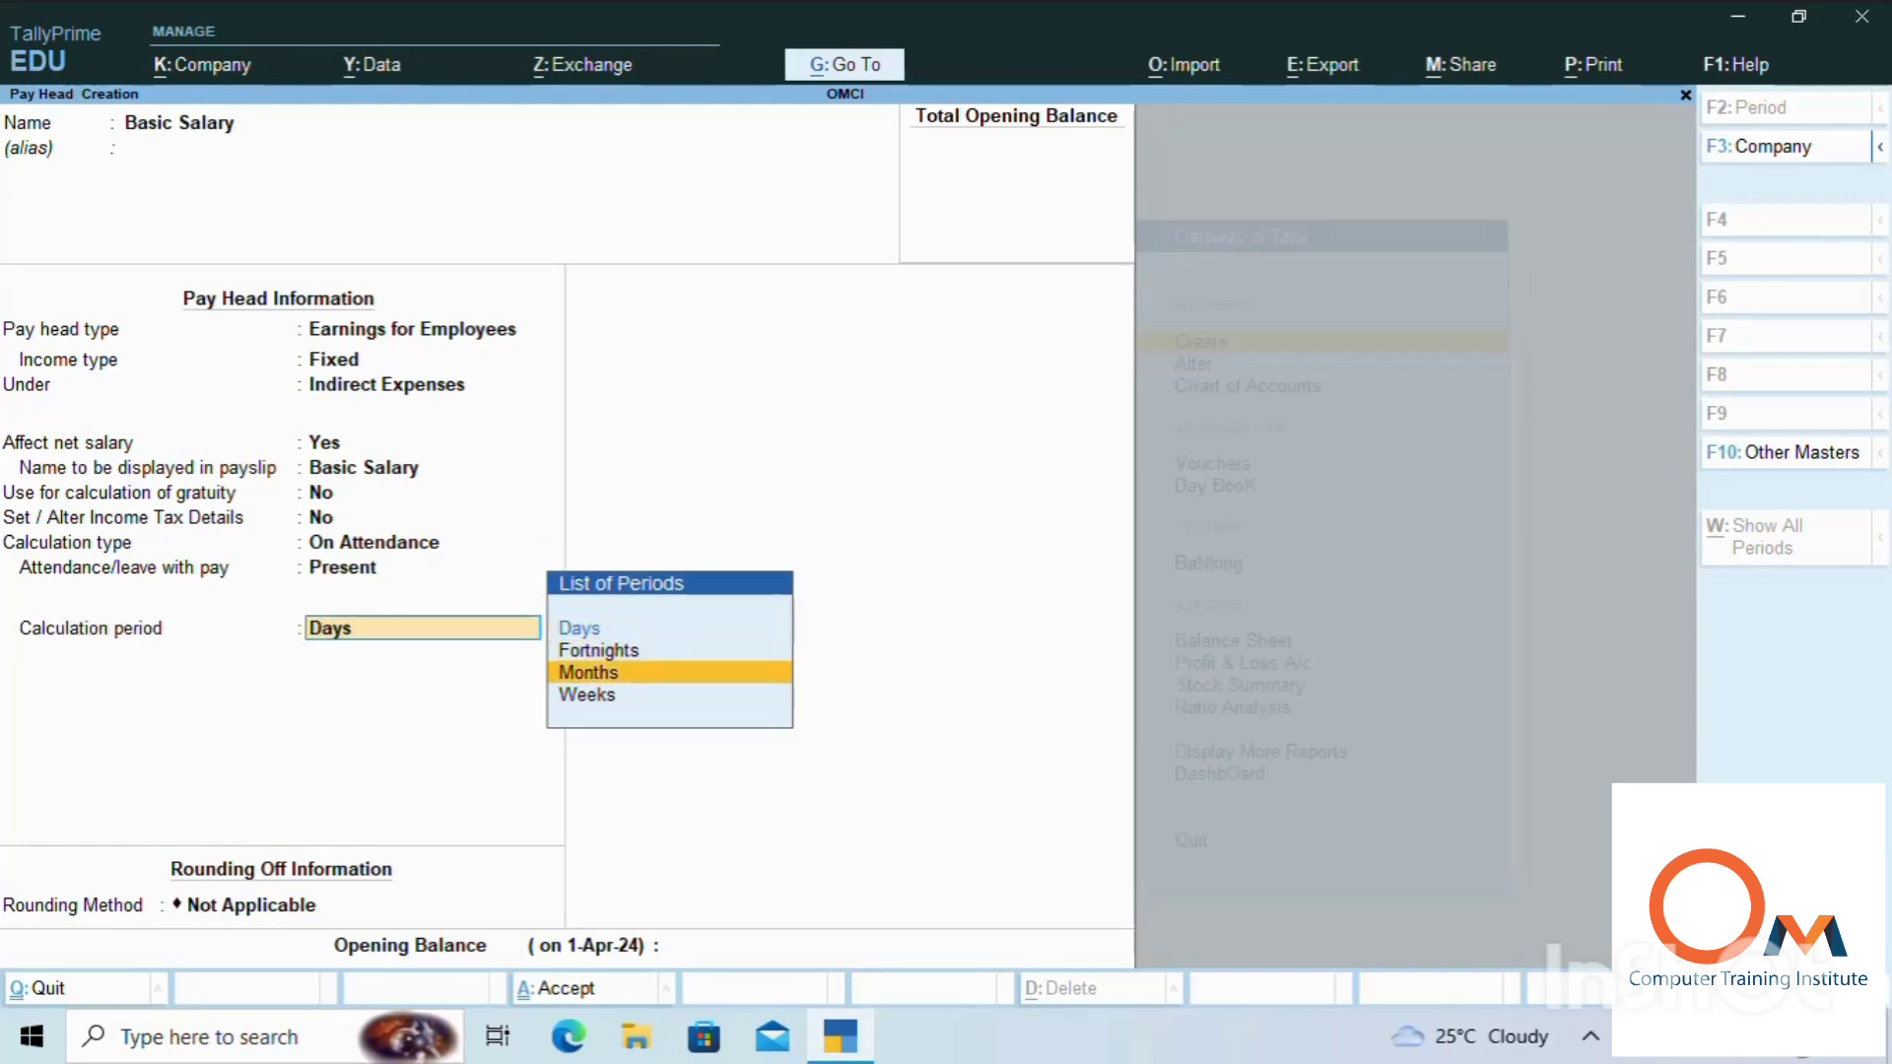
pyautogui.press('Return')
pyautogui.press('Return')
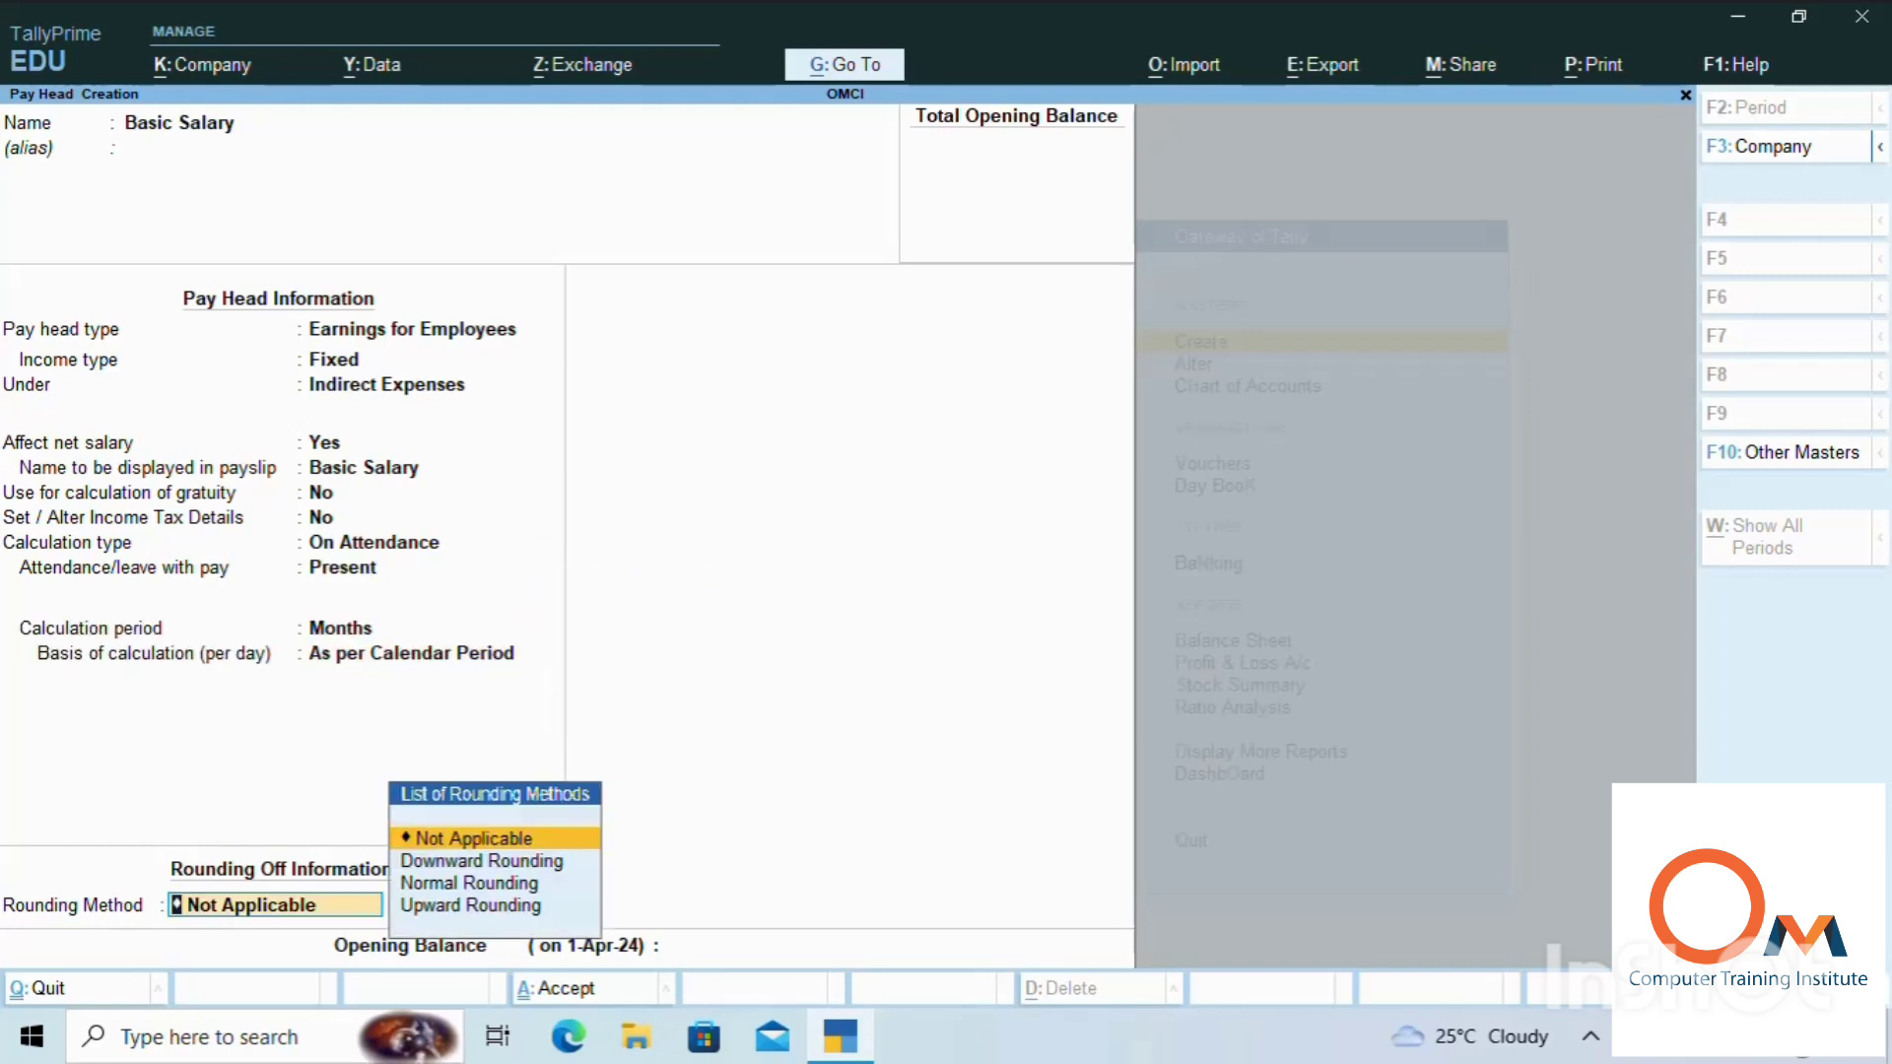
# Apply Normal Rounding to Basic Salary with limit and opening balance blank, and save the pay head
pyautogui.press('Down')
pyautogui.press('Down')
pyautogui.press('Return')
pyautogui.press('Return')
pyautogui.press('Return')
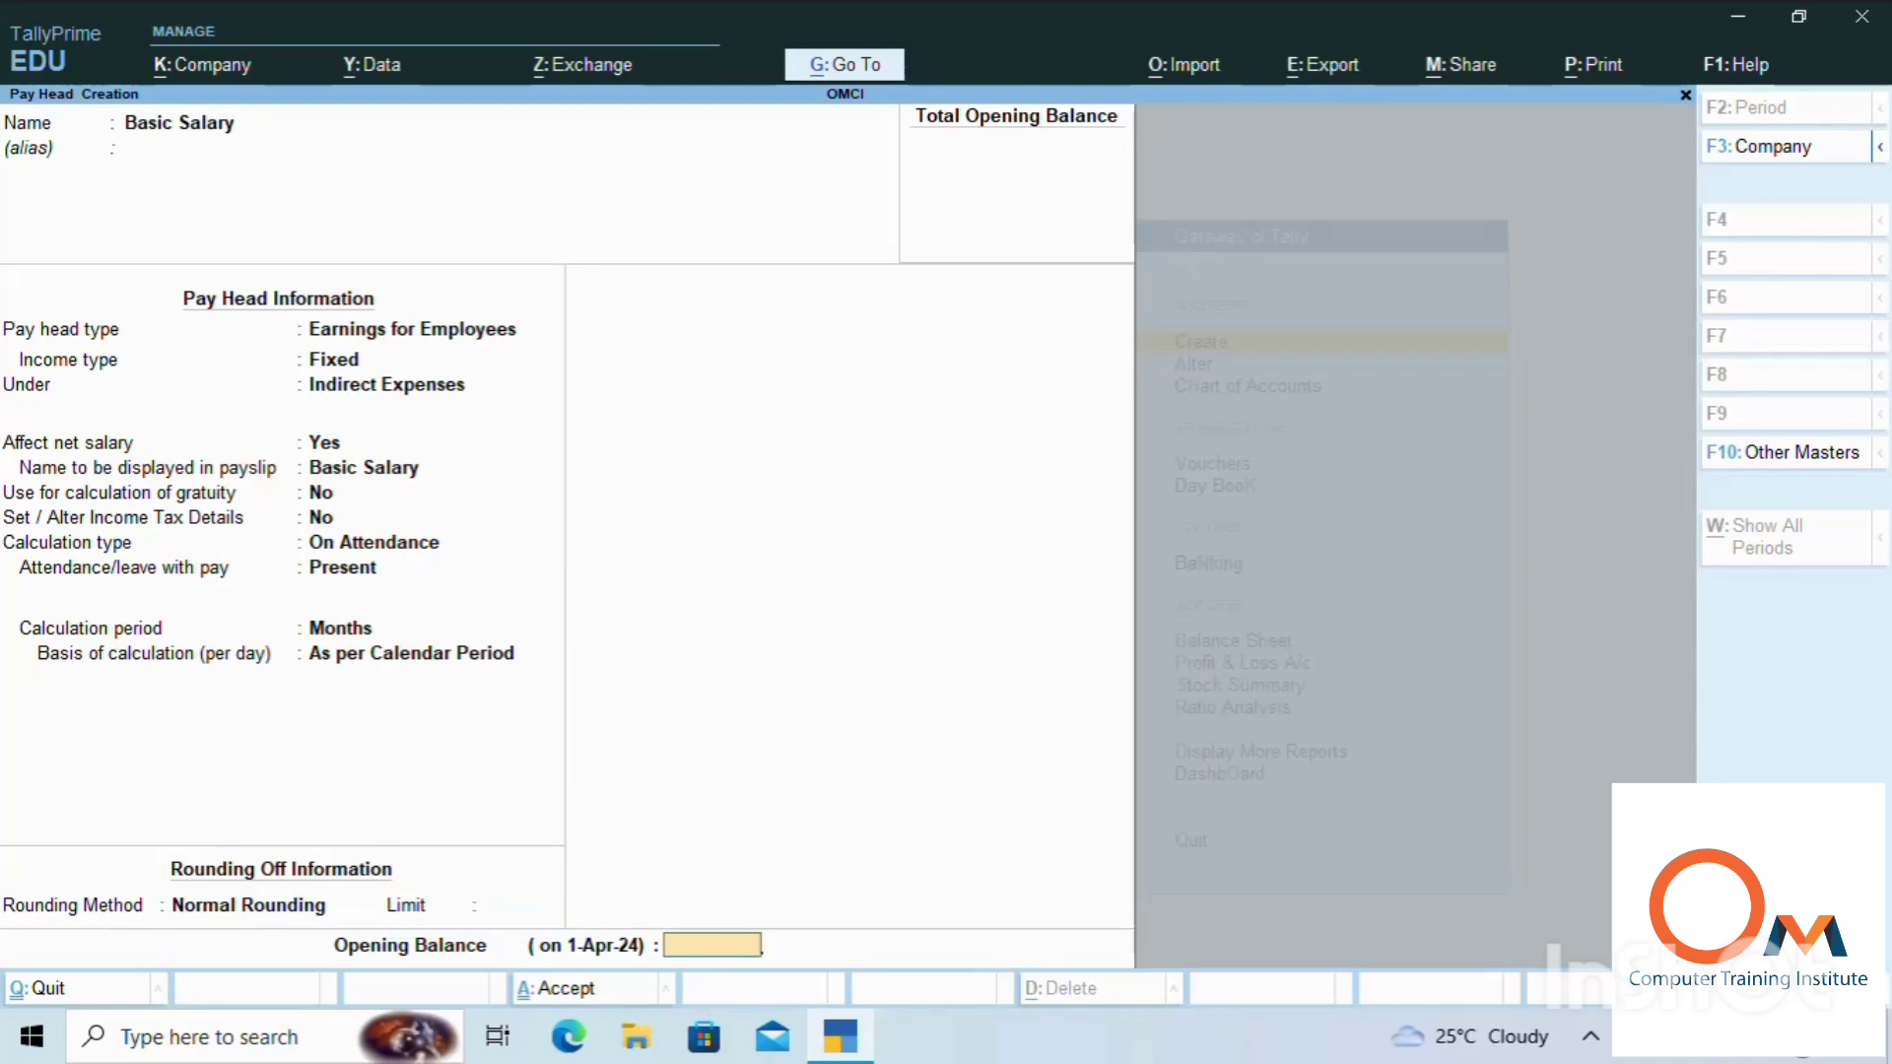
pyautogui.press('Return')
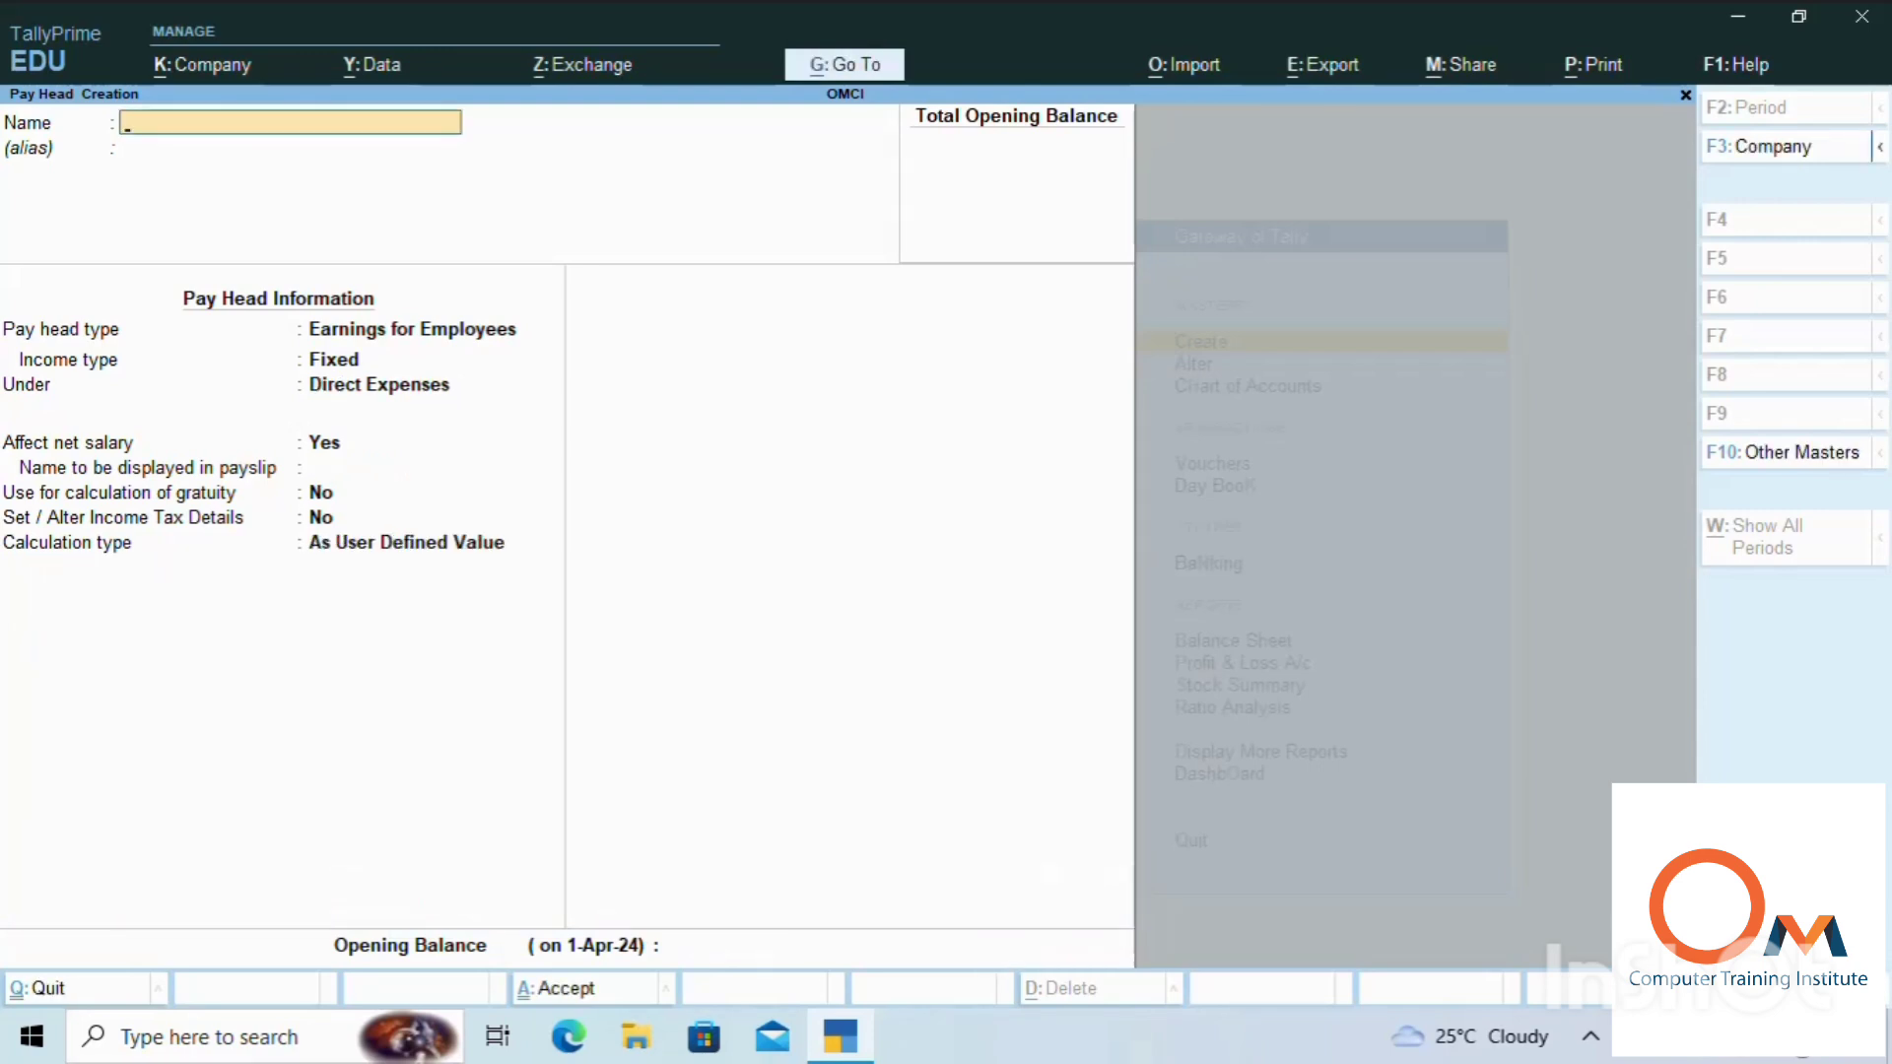
# Start a pay head named Da as Earnings for Employees with Fixed income type under Indirect Expenses
pyautogui.write('Da')
pyautogui.press('Return')
pyautogui.press('Return')
pyautogui.press('Return')
pyautogui.press('Return')
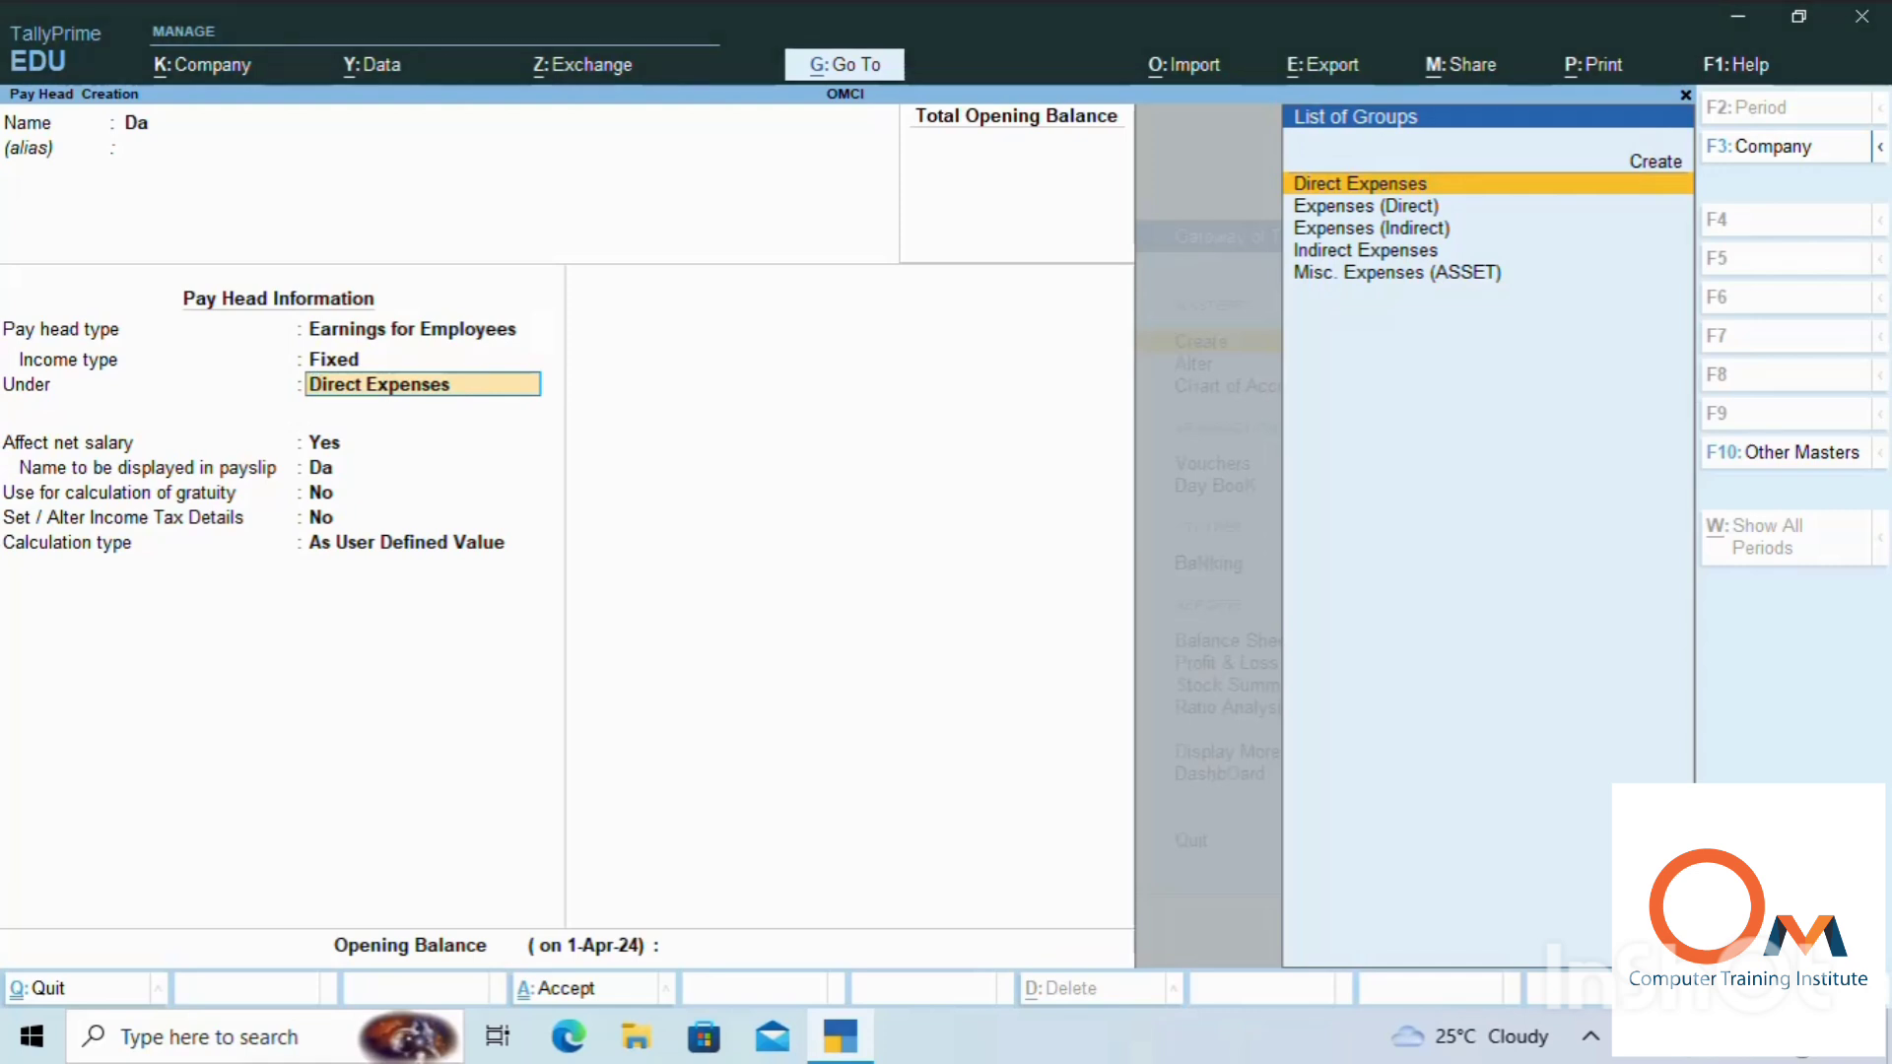
pyautogui.press('Down')
pyautogui.press('Down')
pyautogui.press('Down')
pyautogui.press('Return')
# Keep Da's net salary, gratuity and tax defaults, and calculate it As Computed Value by Months with Normal Rounding and no limit
pyautogui.press('Return')
pyautogui.press('Return')
pyautogui.press('Return')
pyautogui.press('Return')
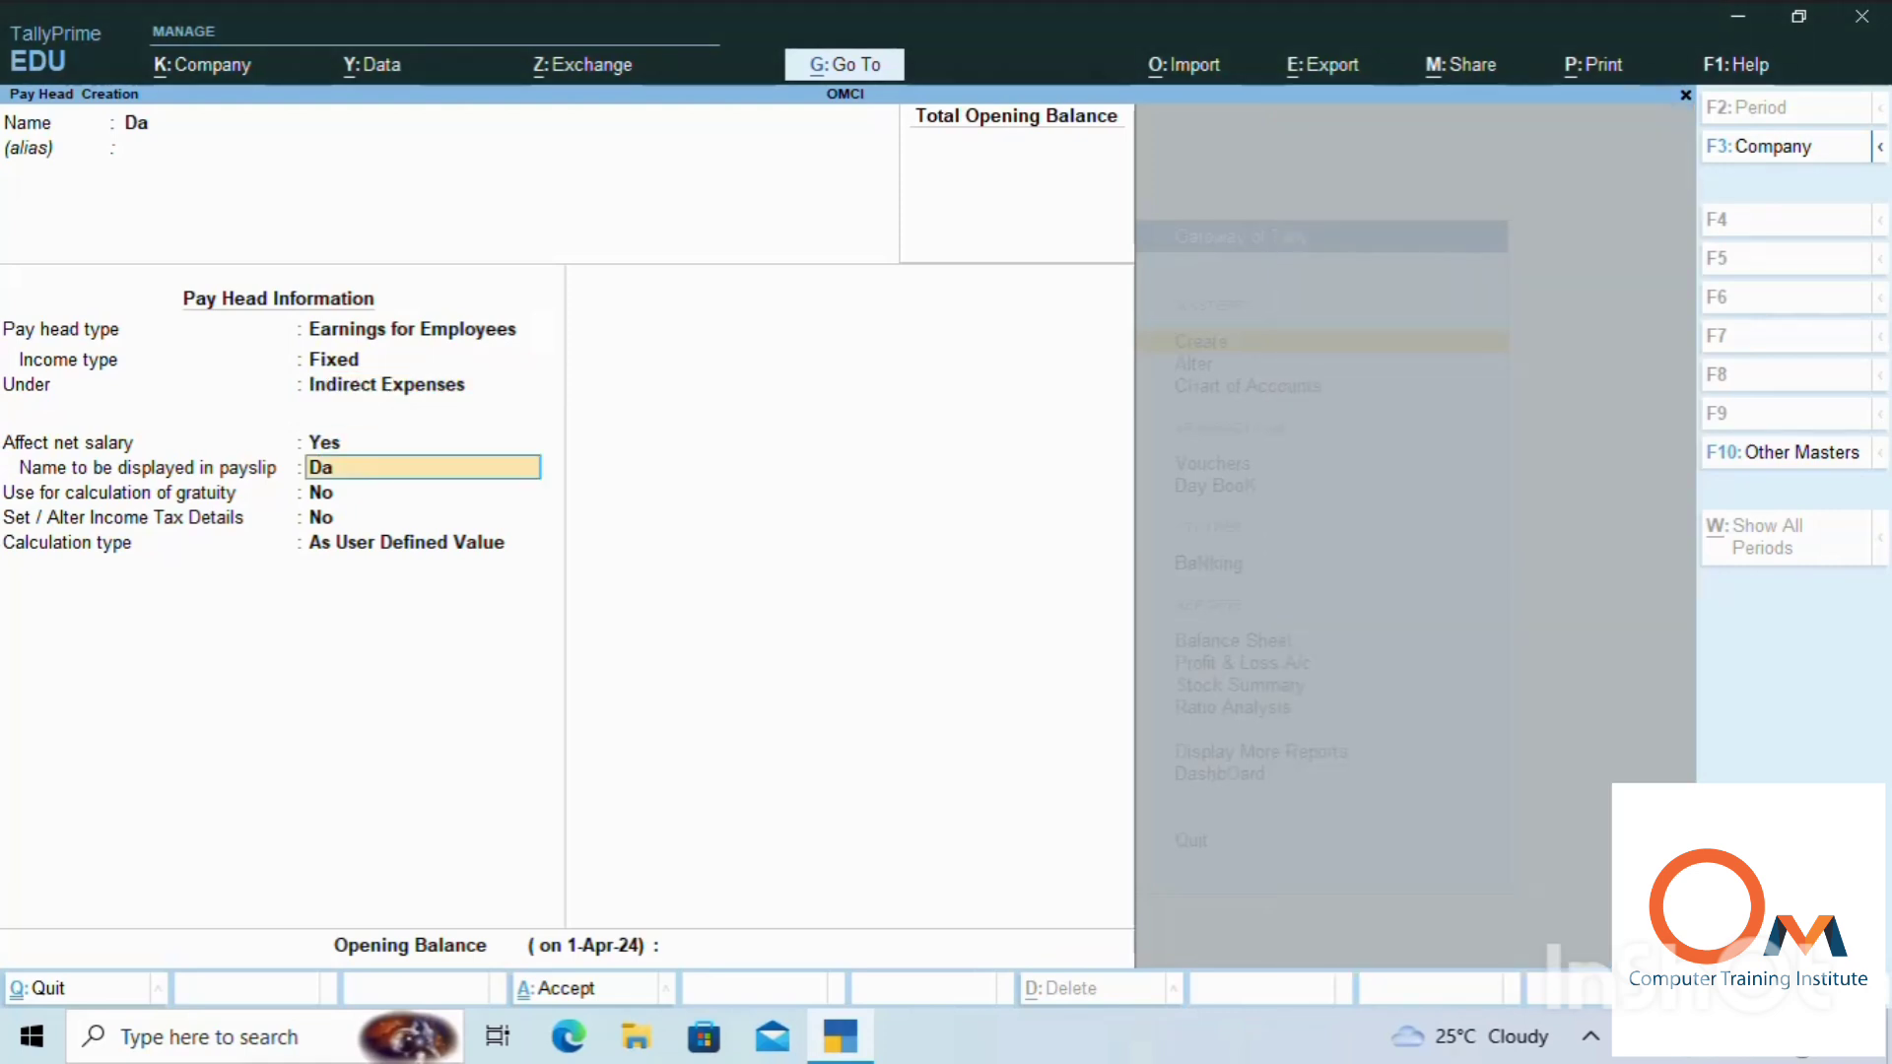
pyautogui.press('Down')
pyautogui.press('Up')
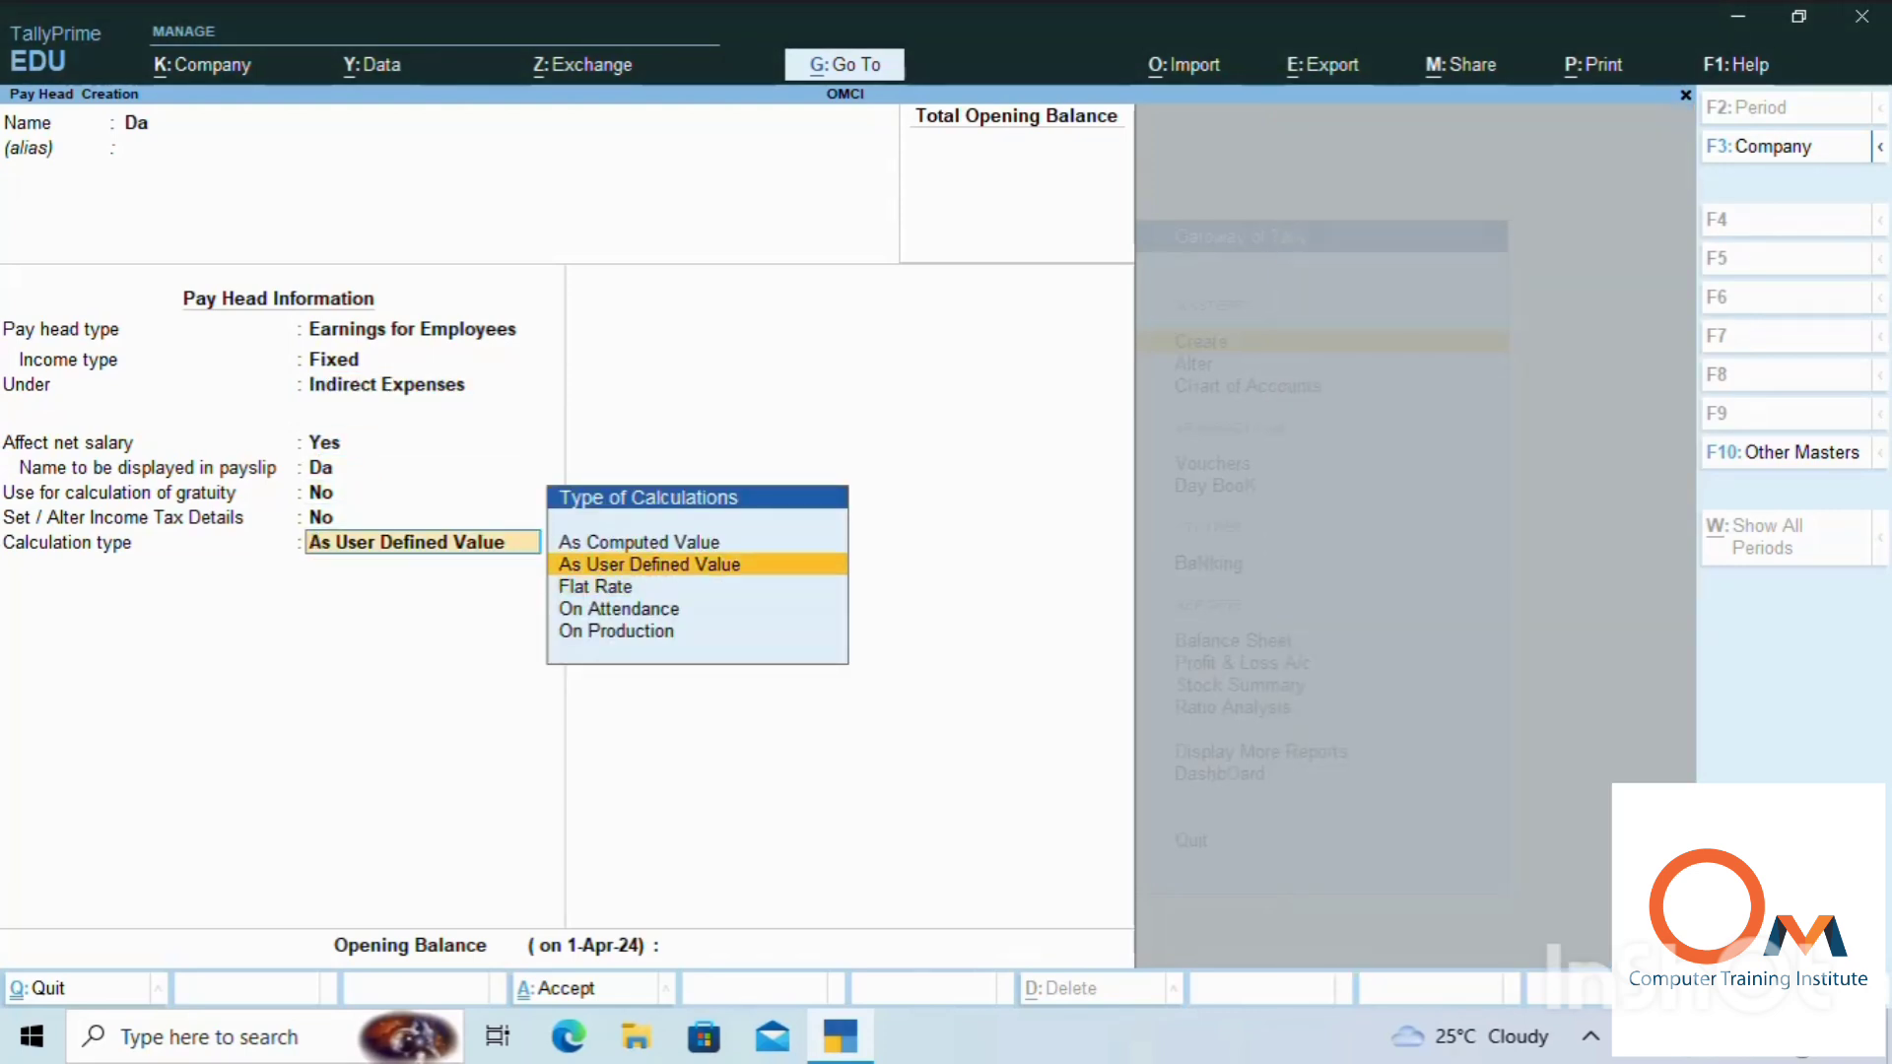
pyautogui.press('Up')
pyautogui.press('Return')
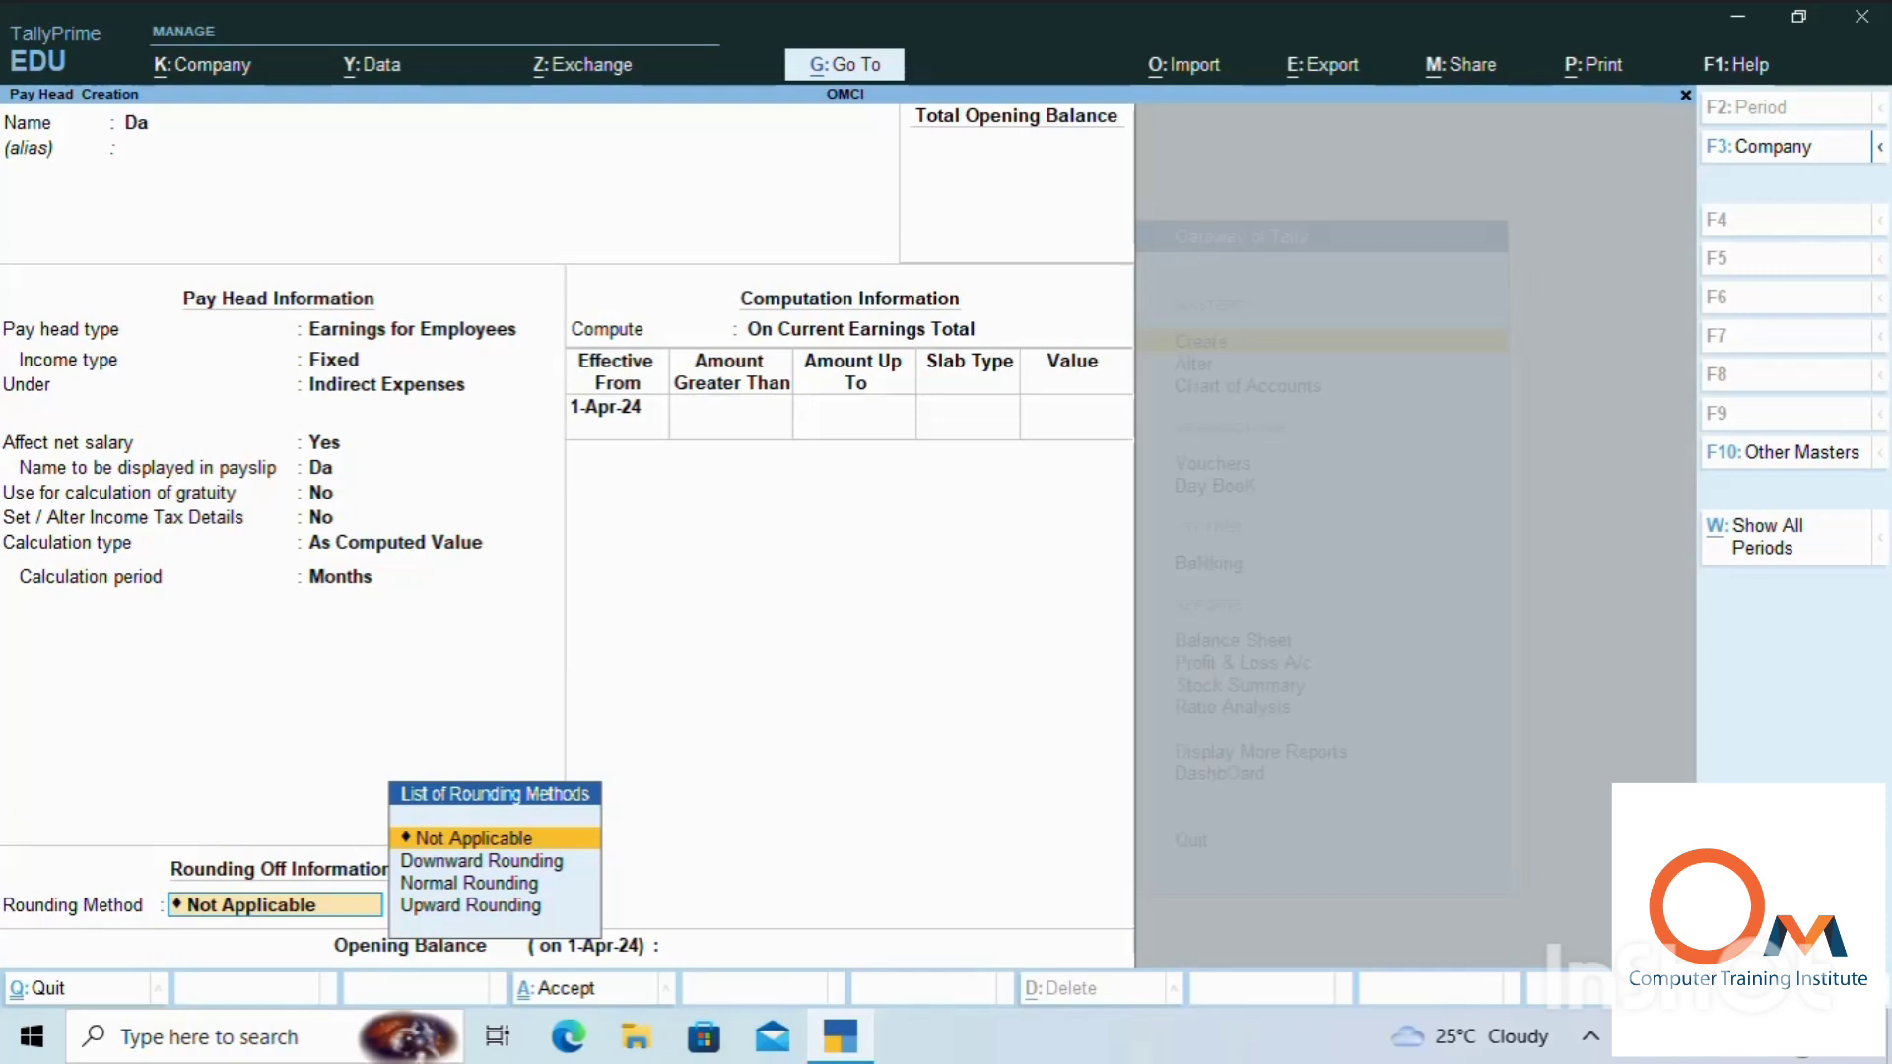
pyautogui.press('Down')
pyautogui.press('Down')
pyautogui.press('Return')
pyautogui.press('Return')
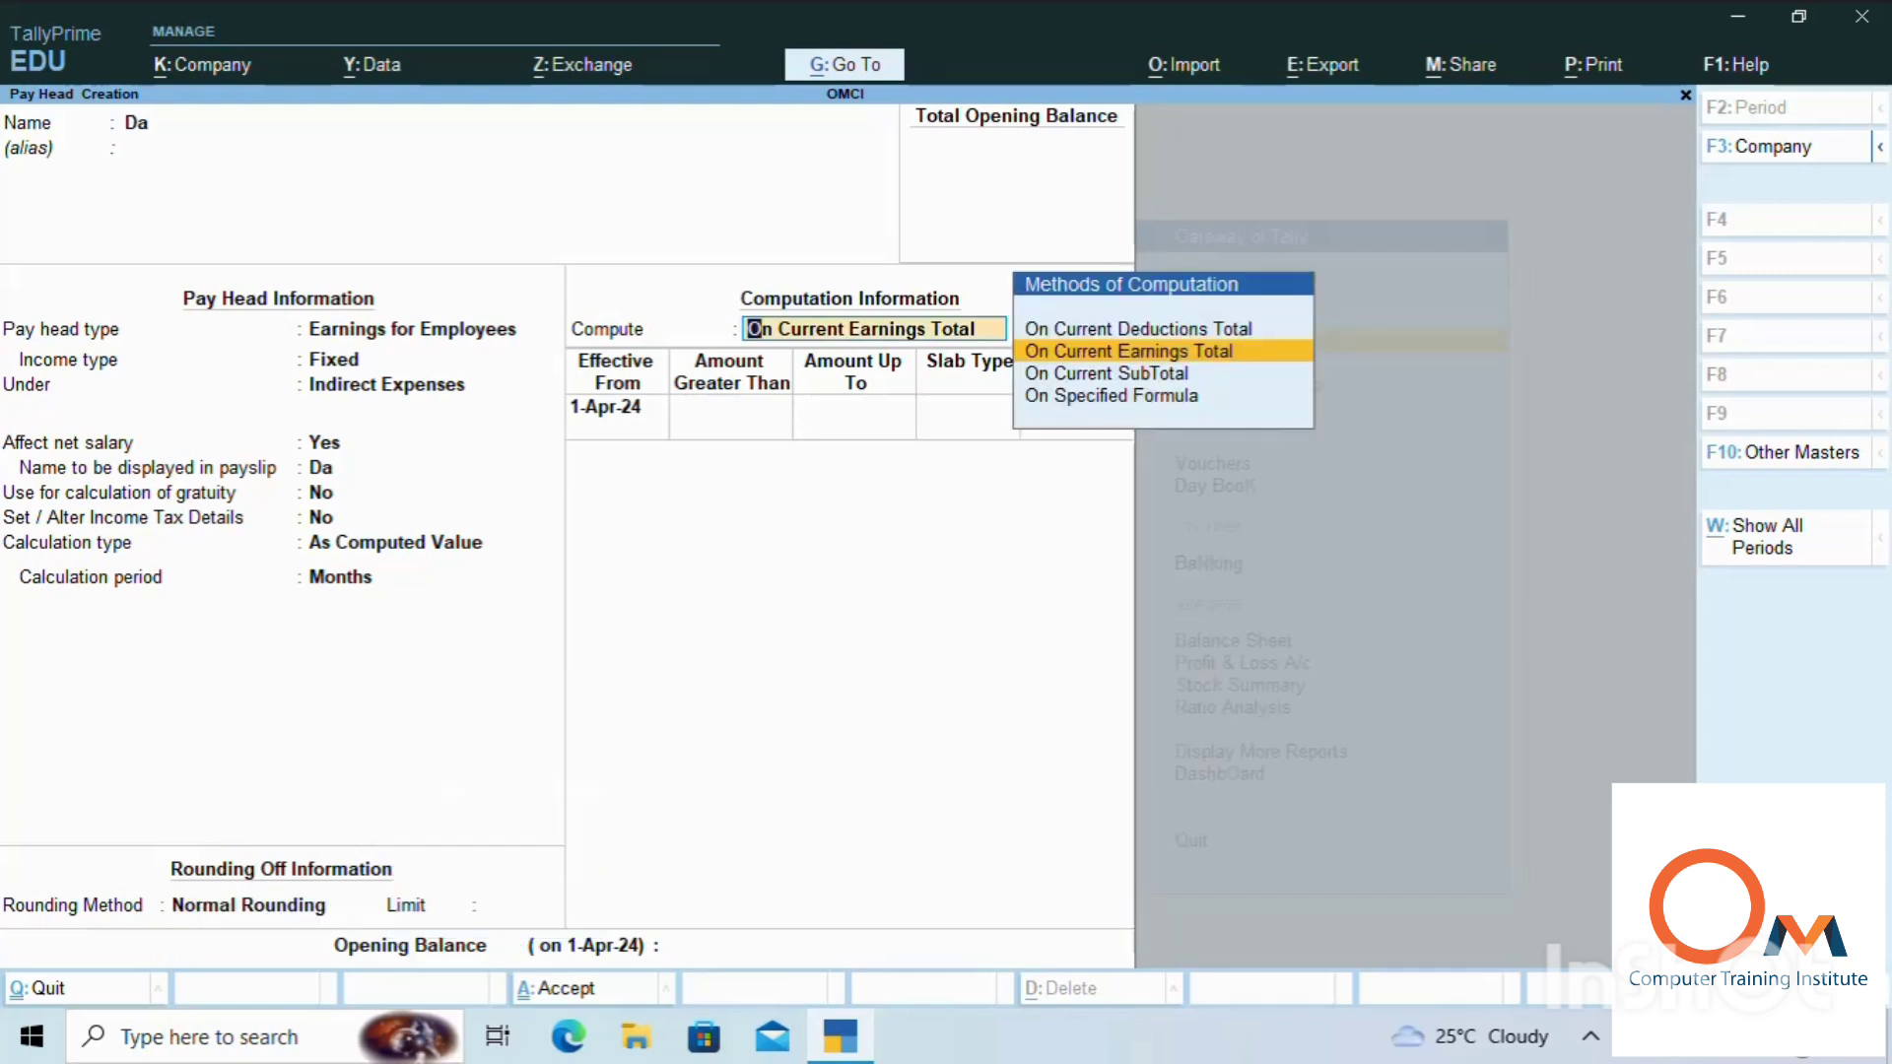
# Compute Da On Specified Formula by adding only the Basic Salary pay head
pyautogui.press('Down')
pyautogui.press('Down')
pyautogui.press('Return')
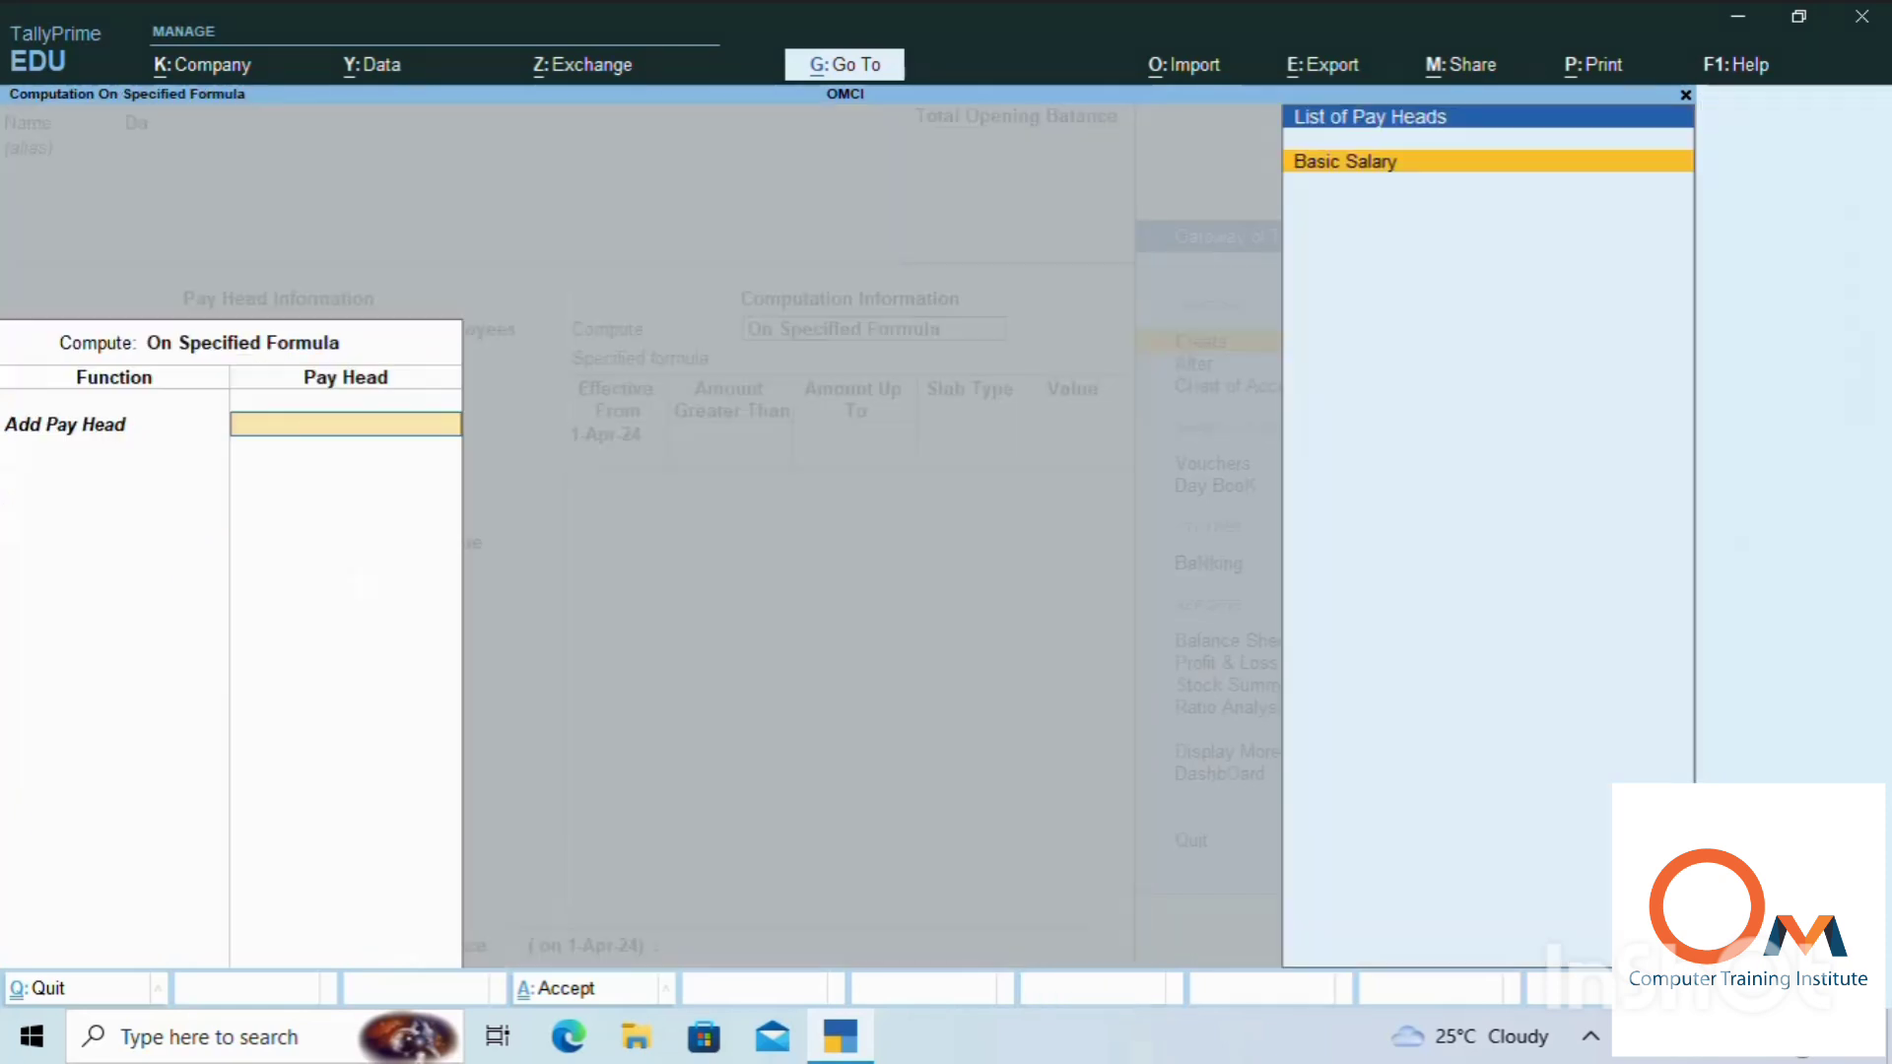
pyautogui.press('Return')
pyautogui.press('Return')
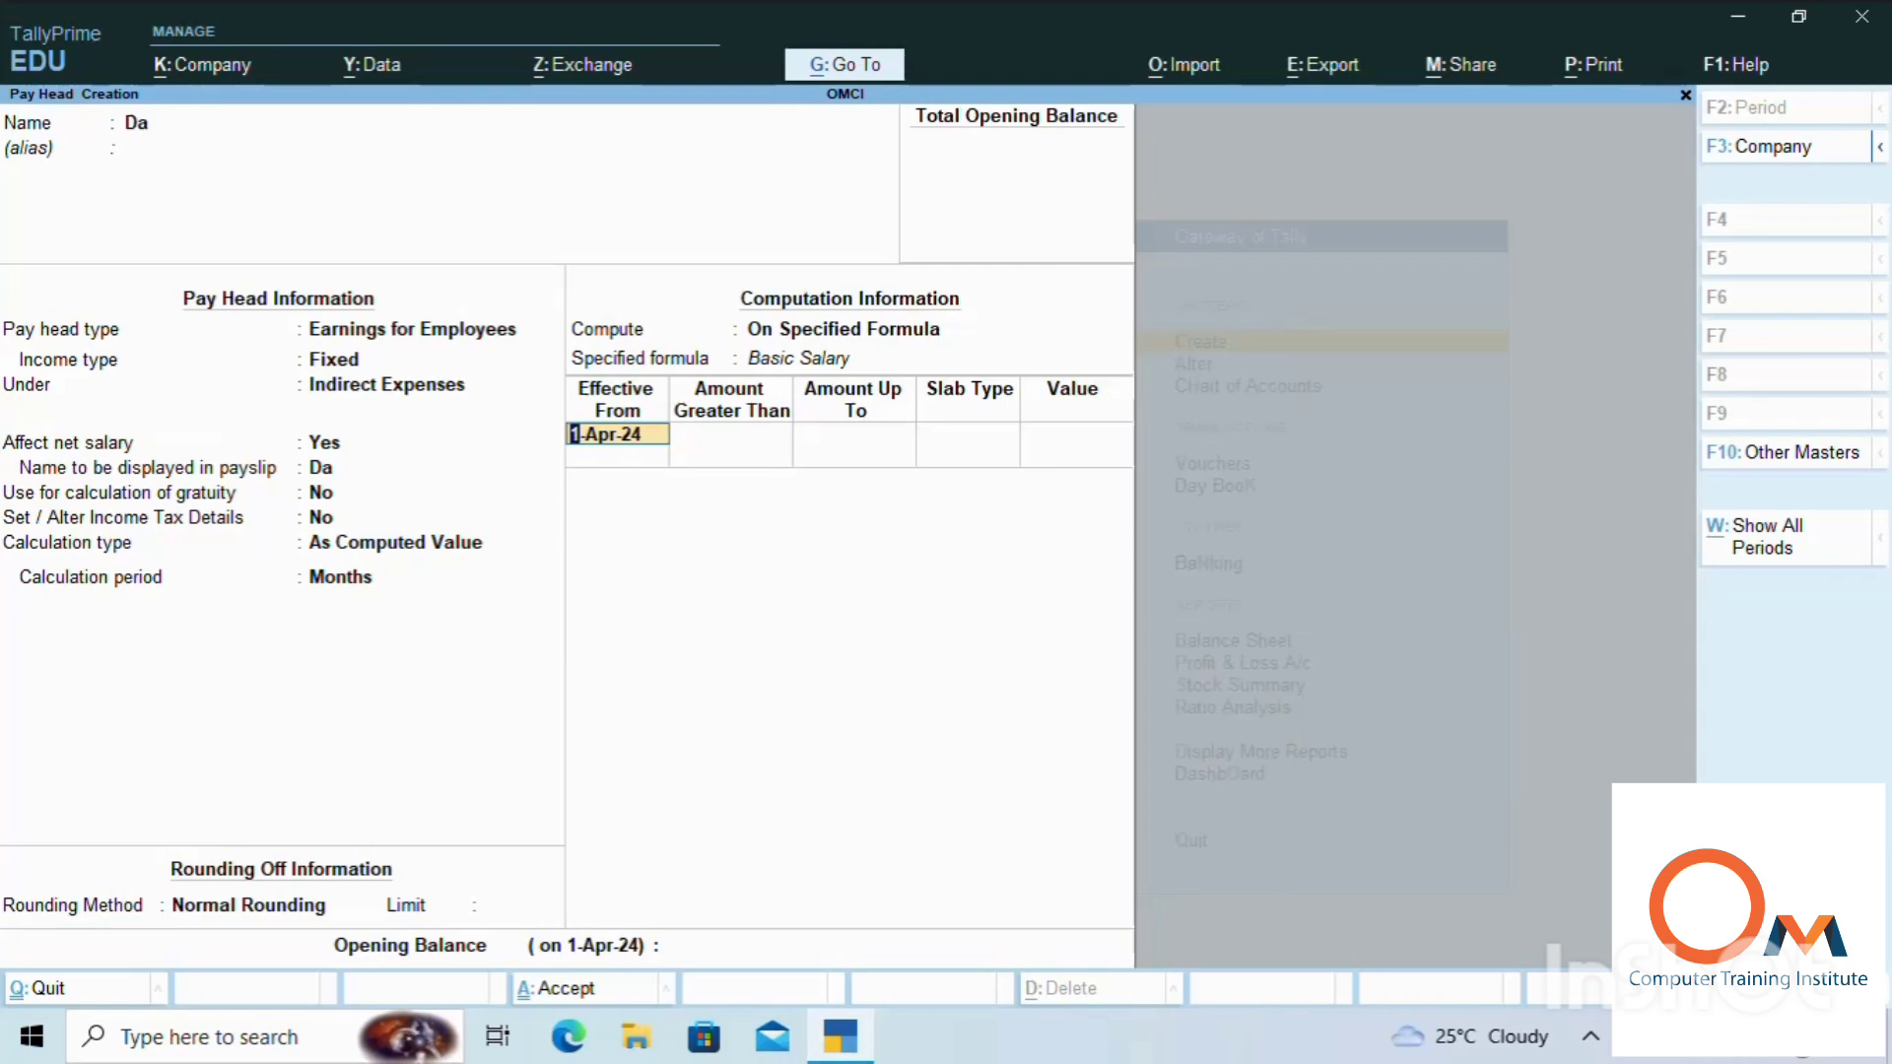
# Set a 5 % Percentage slab for Da effective from 1-Apr-24 without amount limits or opening balance, and save the pay head
pyautogui.press('Return')
pyautogui.press('Return')
pyautogui.press('Return')
pyautogui.press('Return')
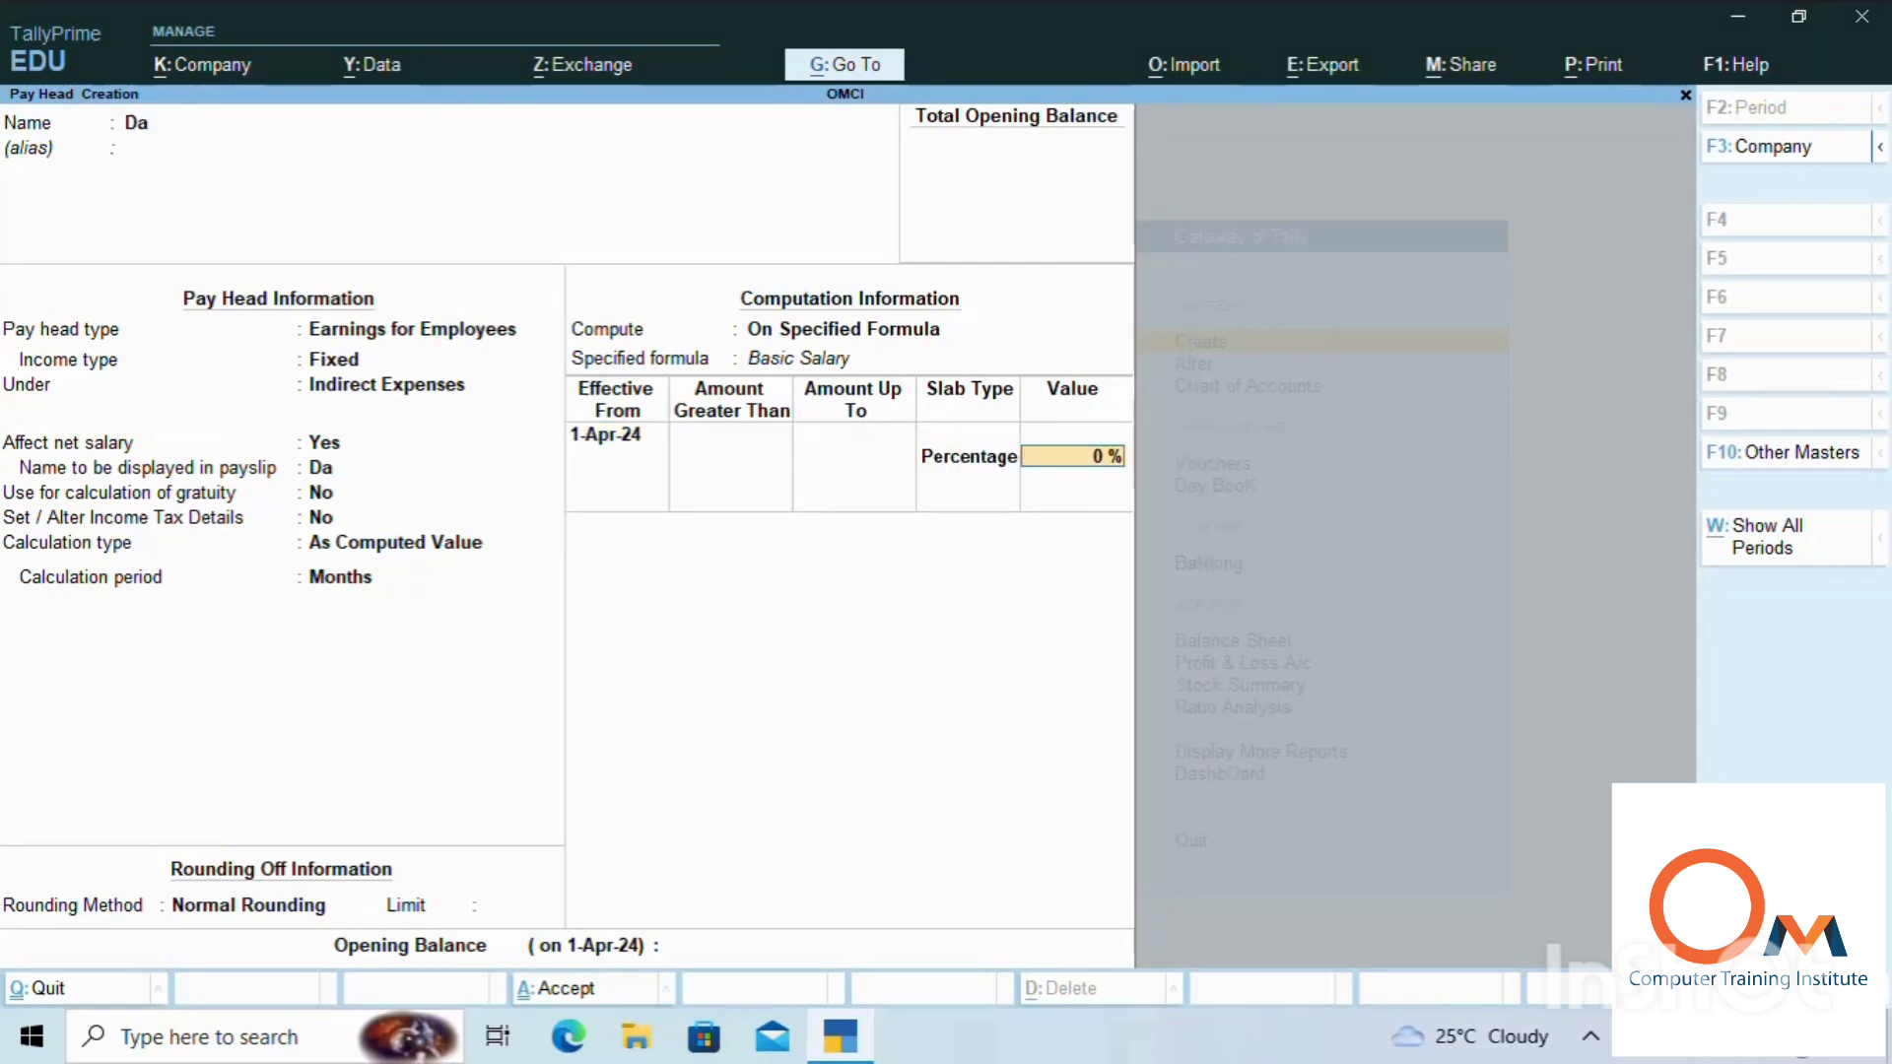
pyautogui.write('5')
pyautogui.press('Return')
pyautogui.press('Return')
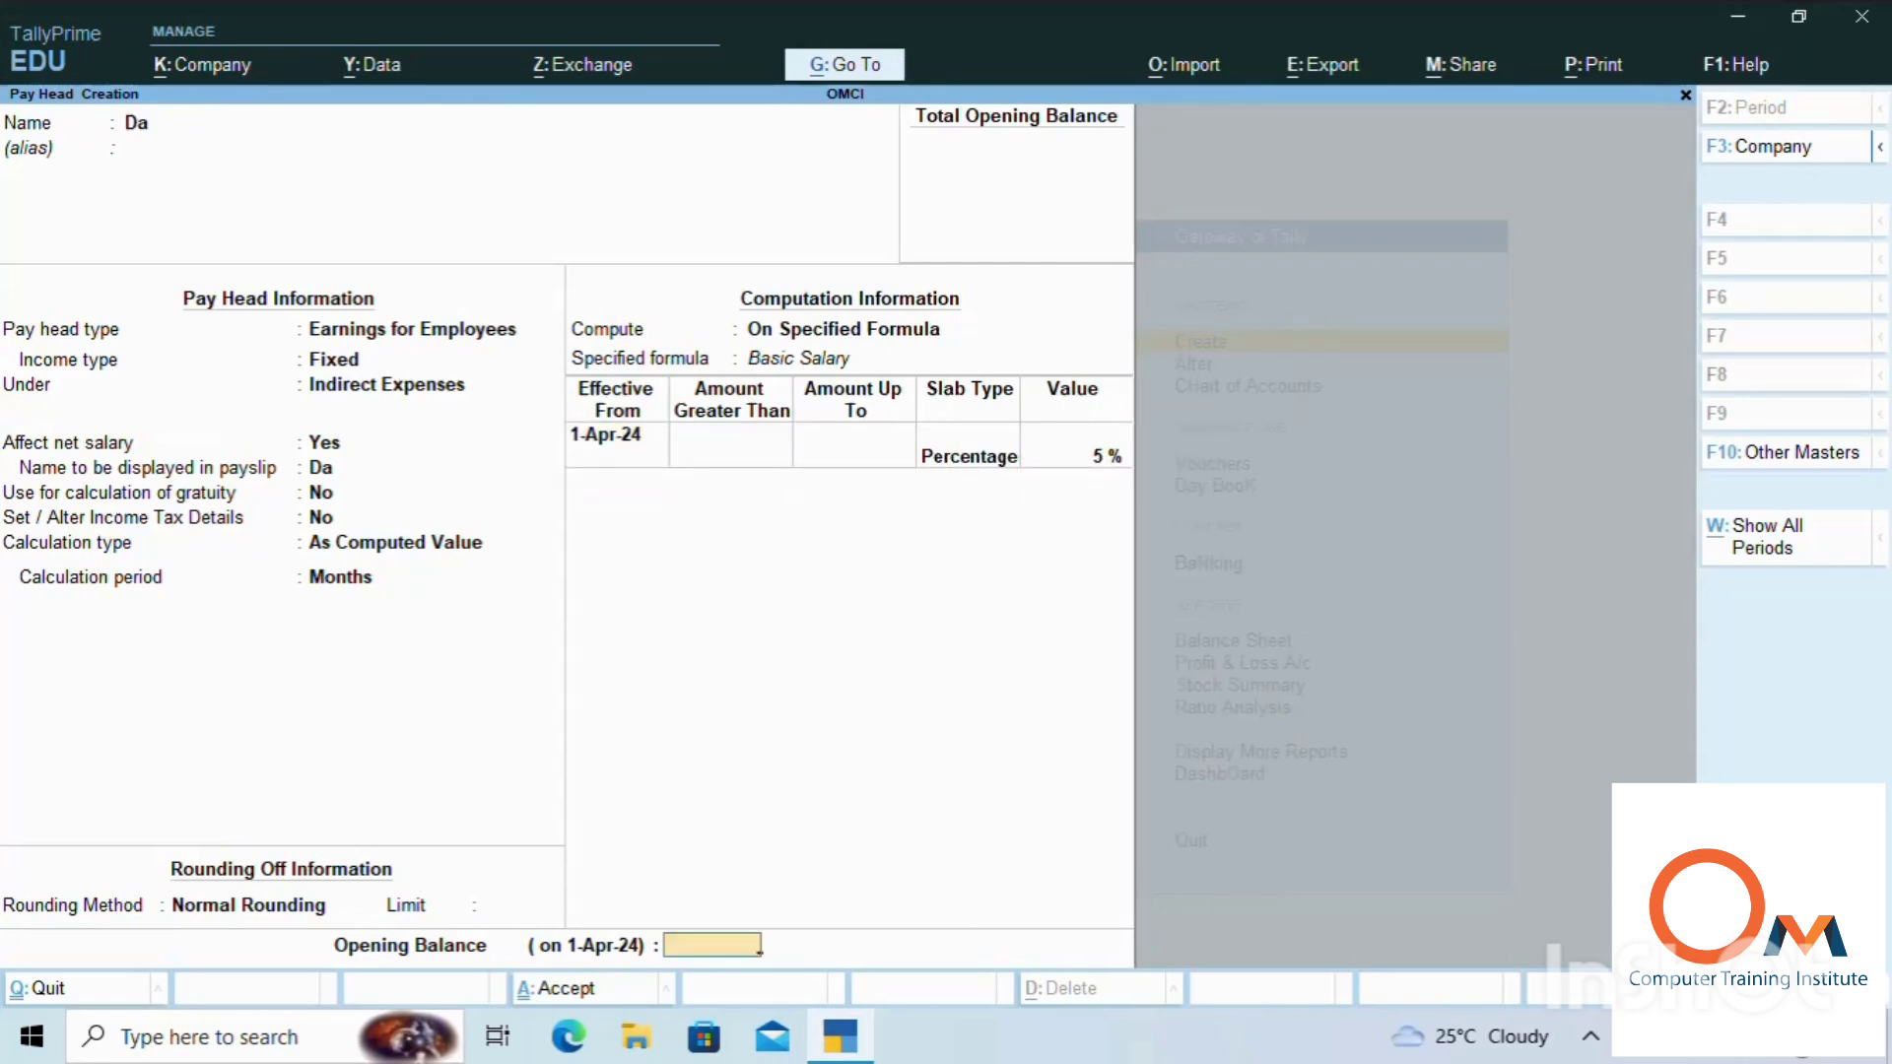
pyautogui.press('Return')
pyautogui.press('y')
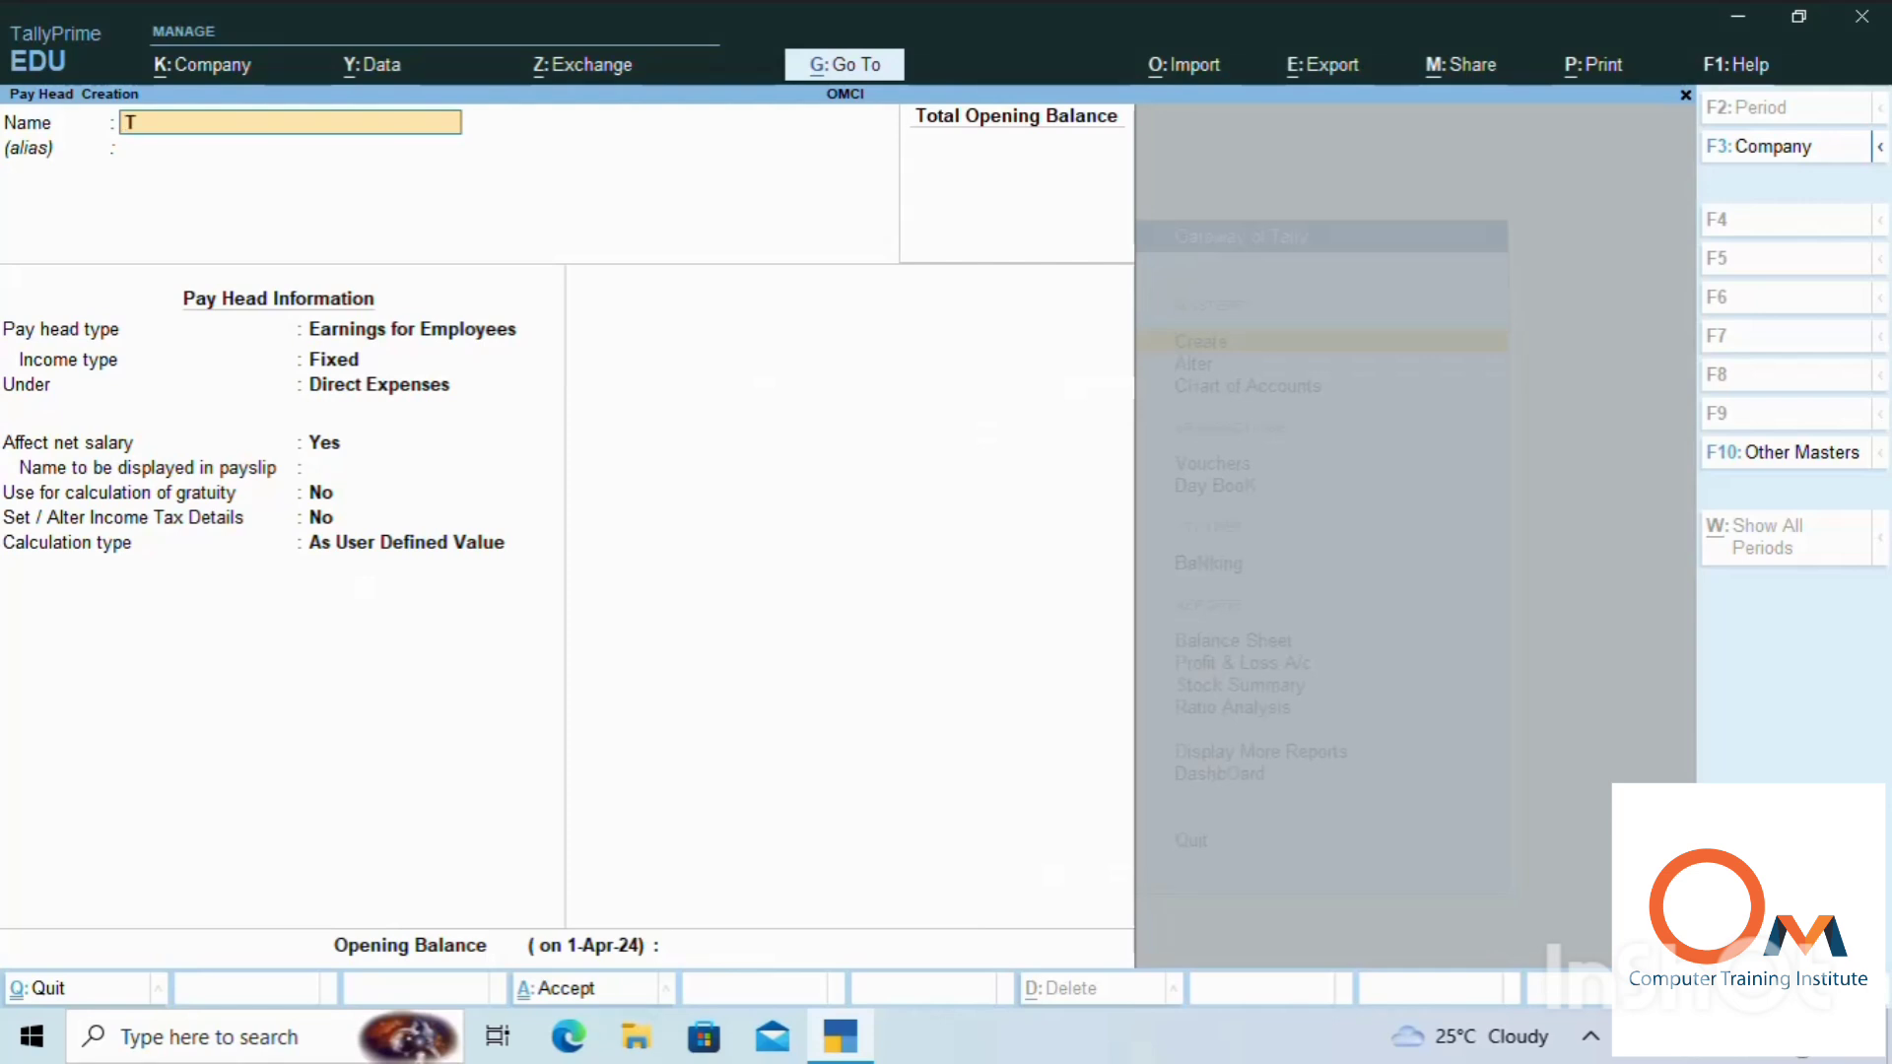
# Start a pay head named Ta as Earnings for Employees with Fixed income type under Indirect Expenses
pyautogui.press('Return')
pyautogui.press('Return')
pyautogui.press('Return')
pyautogui.press('Return')
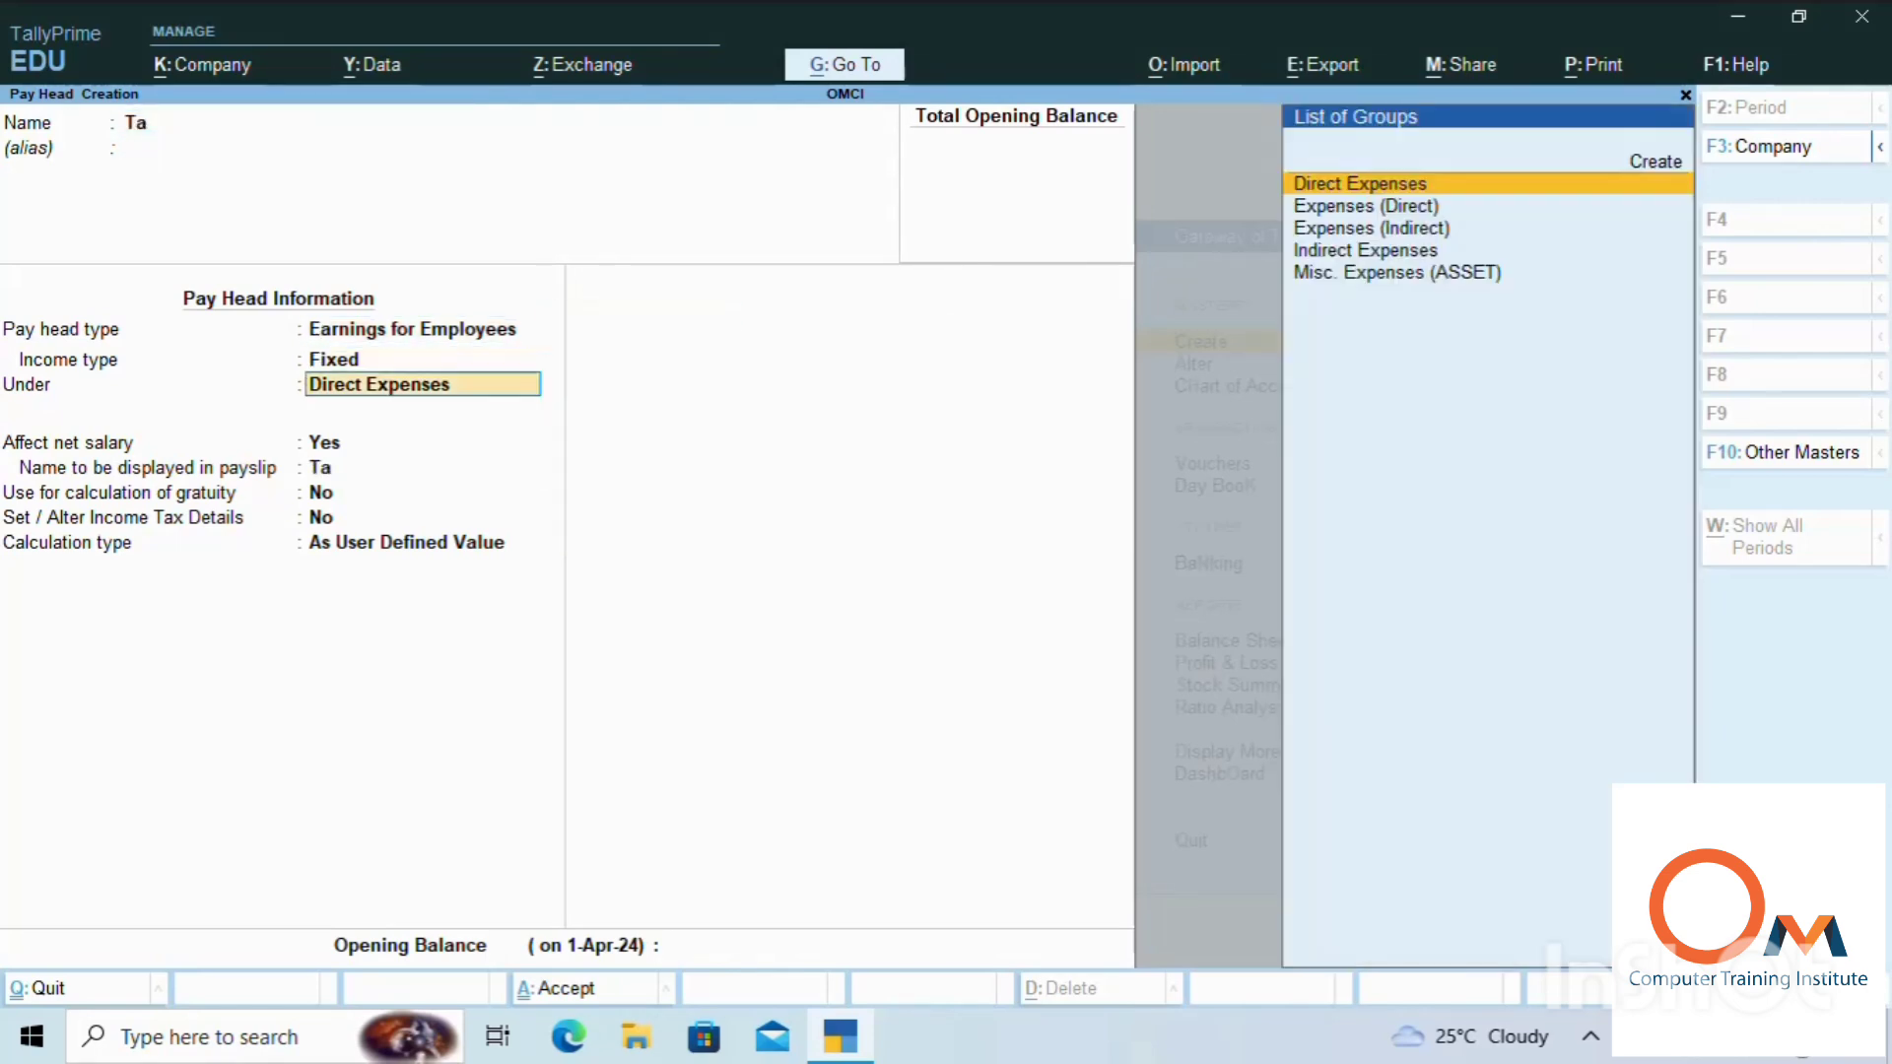
pyautogui.press('Down')
pyautogui.press('Down')
pyautogui.press('Down')
pyautogui.press('Return')
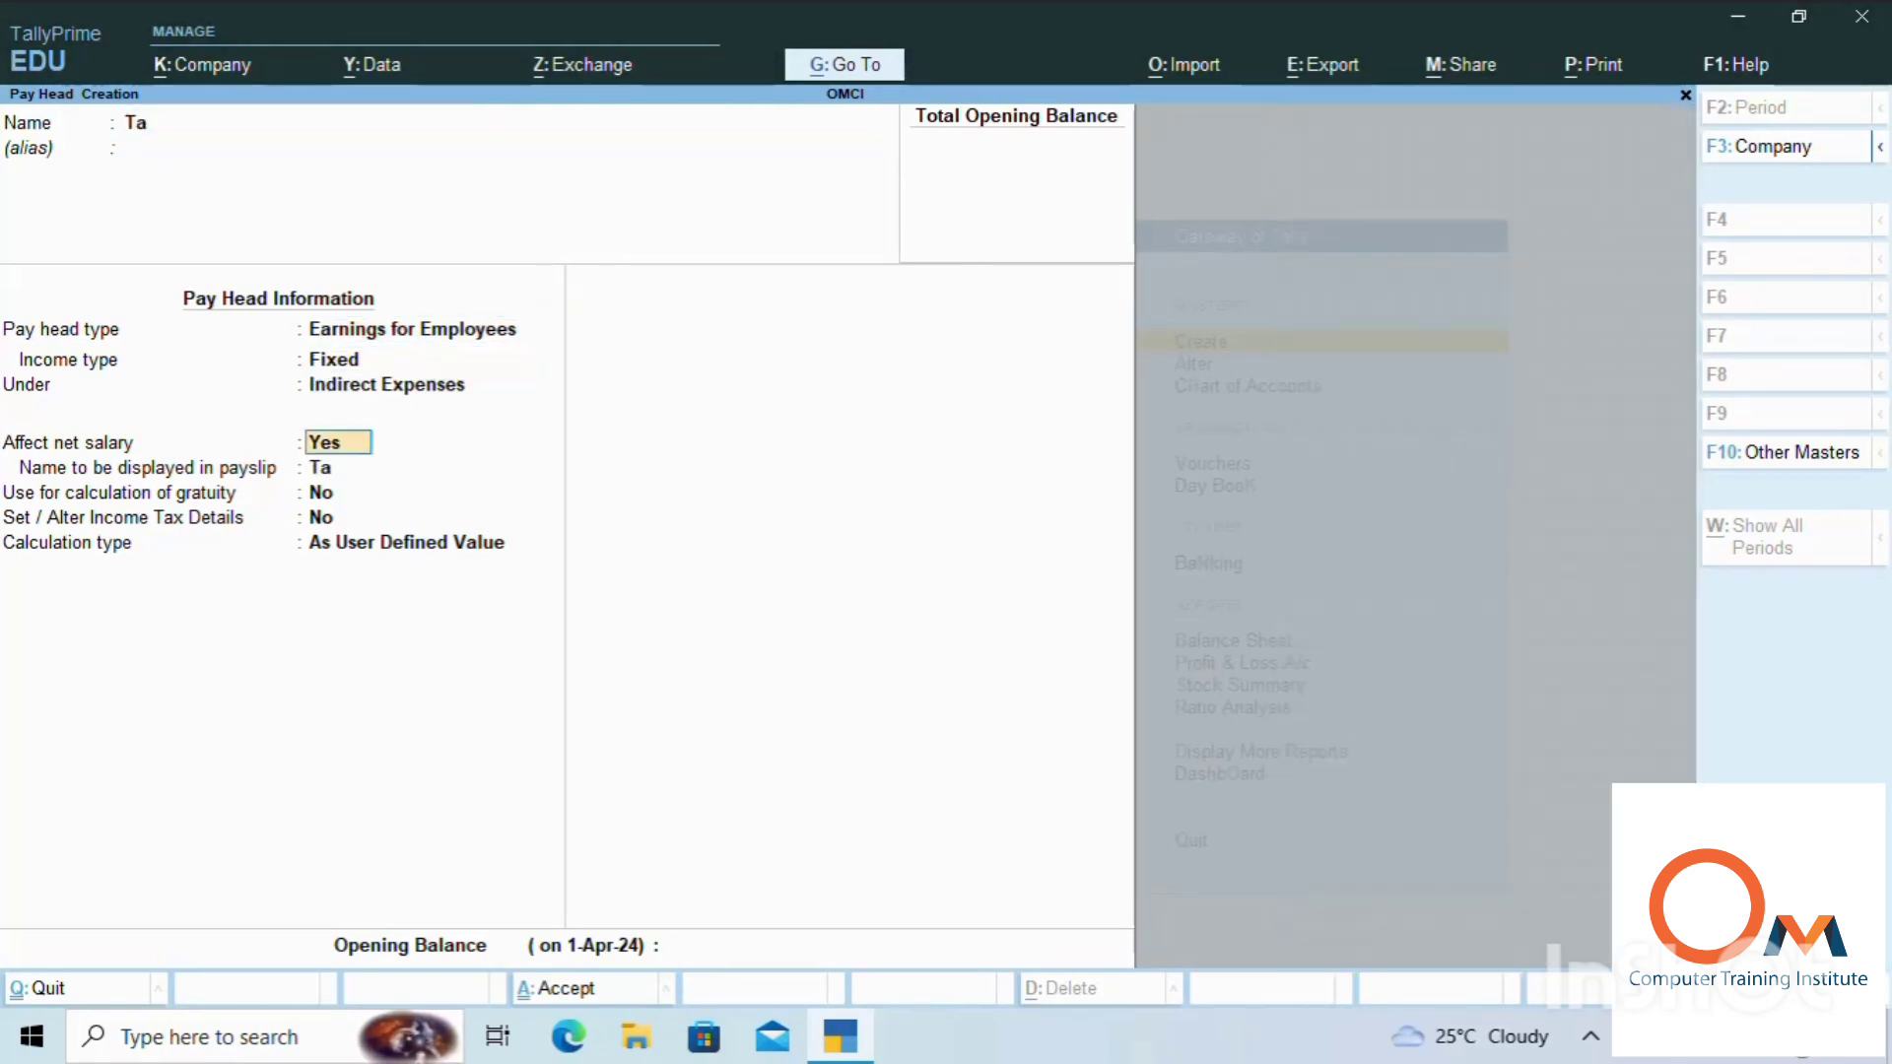
# Keep Ta's net salary, gratuity and tax defaults, and calculate it As Computed Value by Months with rounding Not Applicable
pyautogui.press('Return')
pyautogui.press('Return')
pyautogui.press('Return')
pyautogui.press('Return')
pyautogui.press('Up')
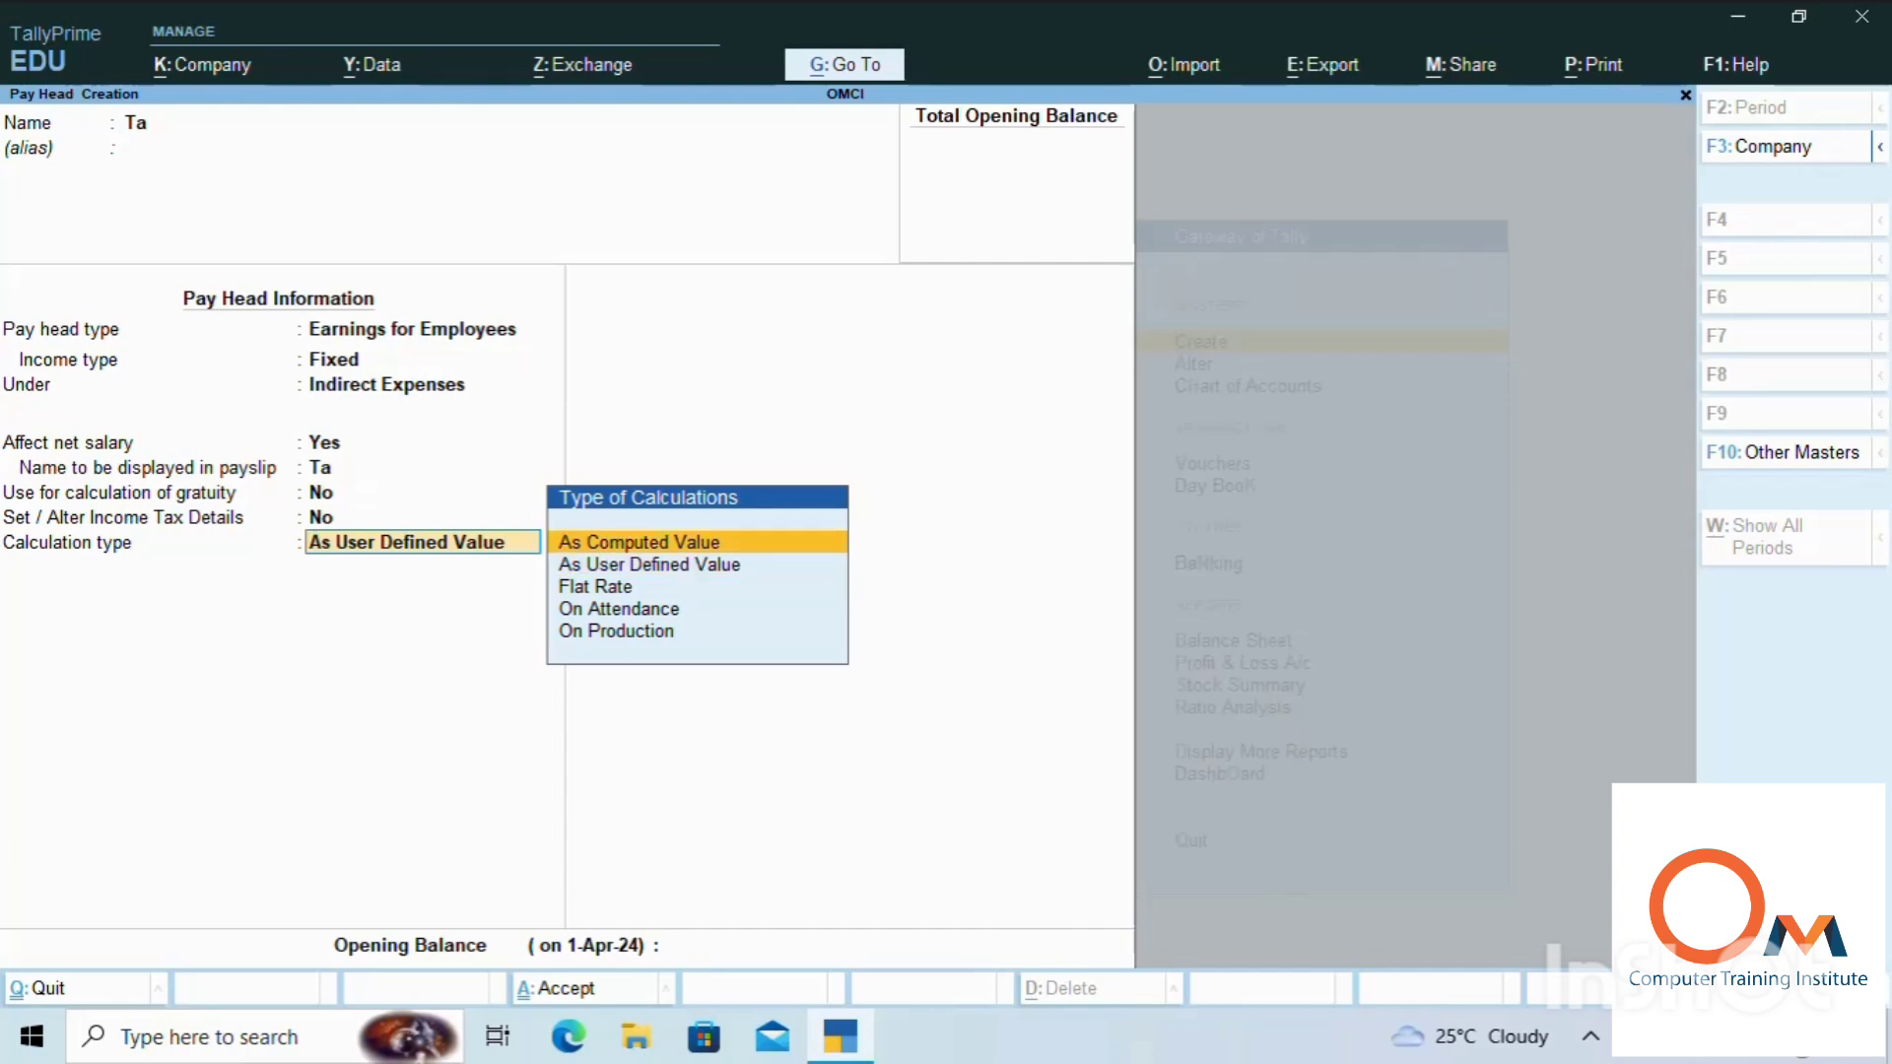
pyautogui.press('Return')
pyautogui.press('Return')
pyautogui.press('Return')
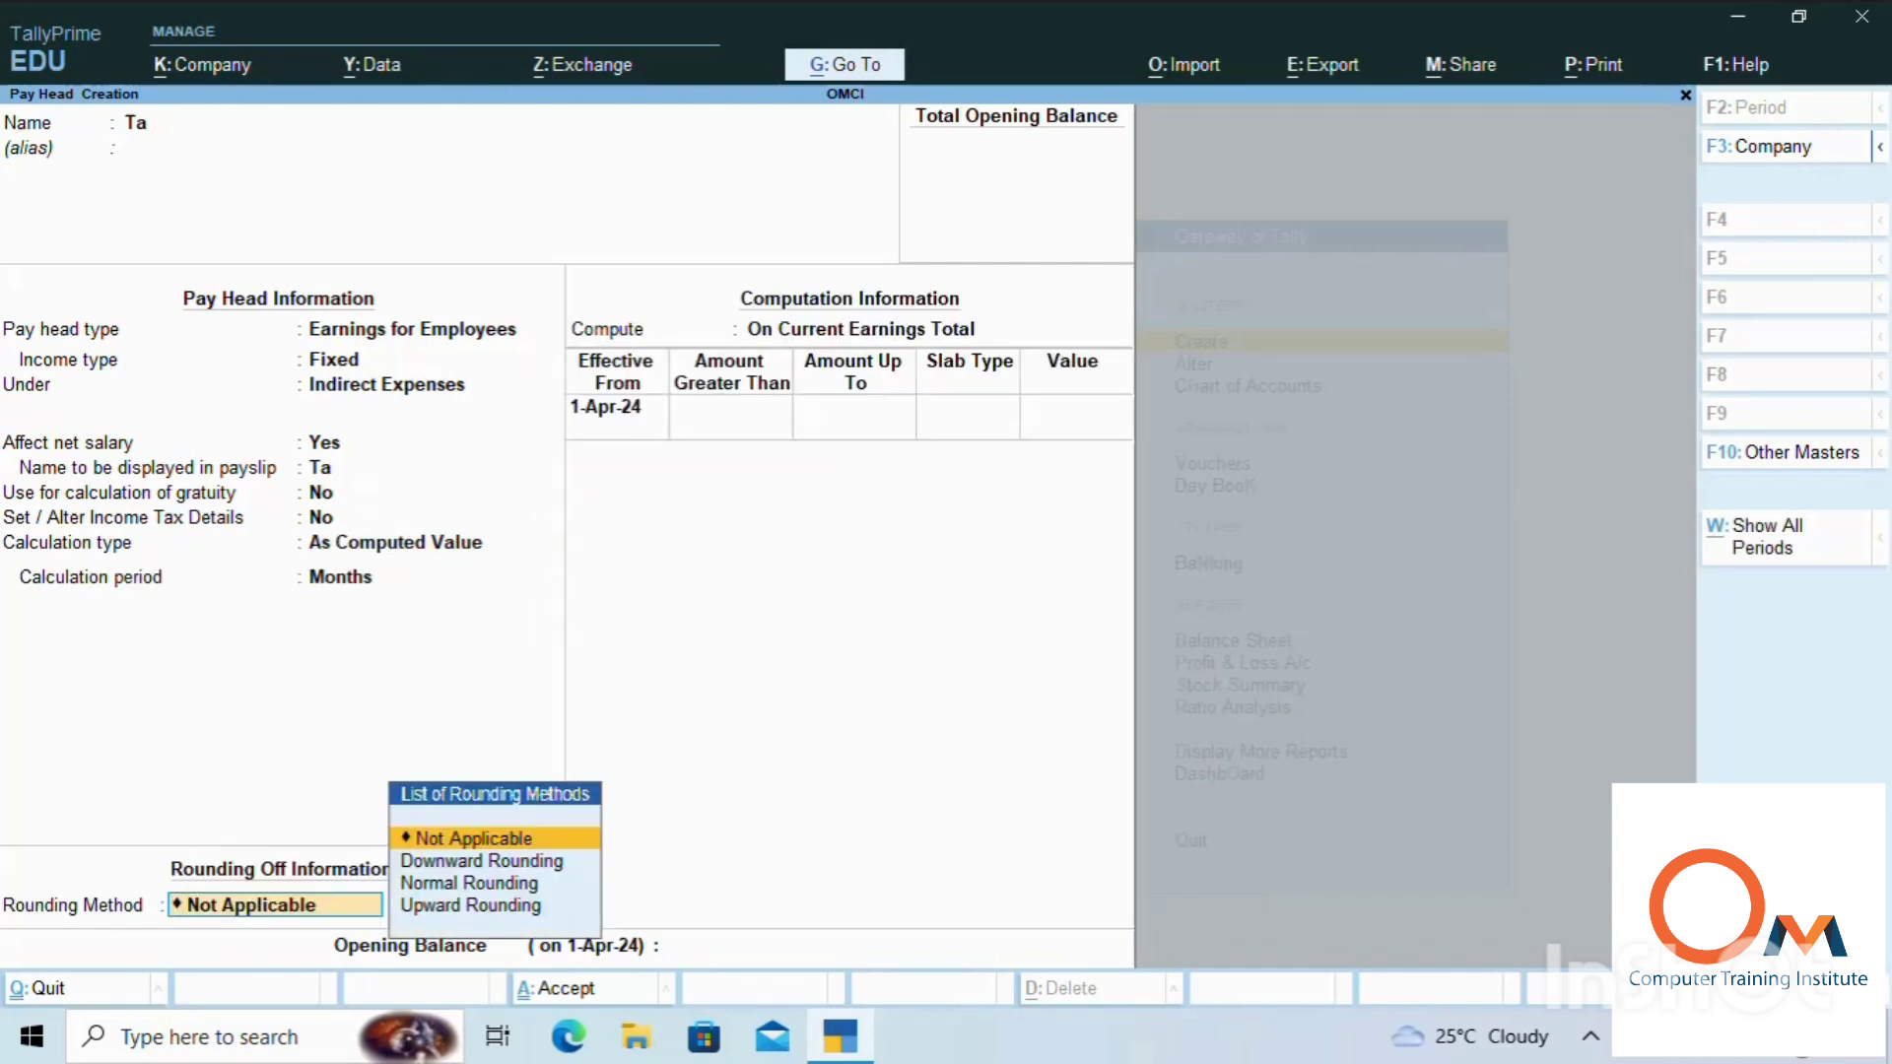
pyautogui.press('Return')
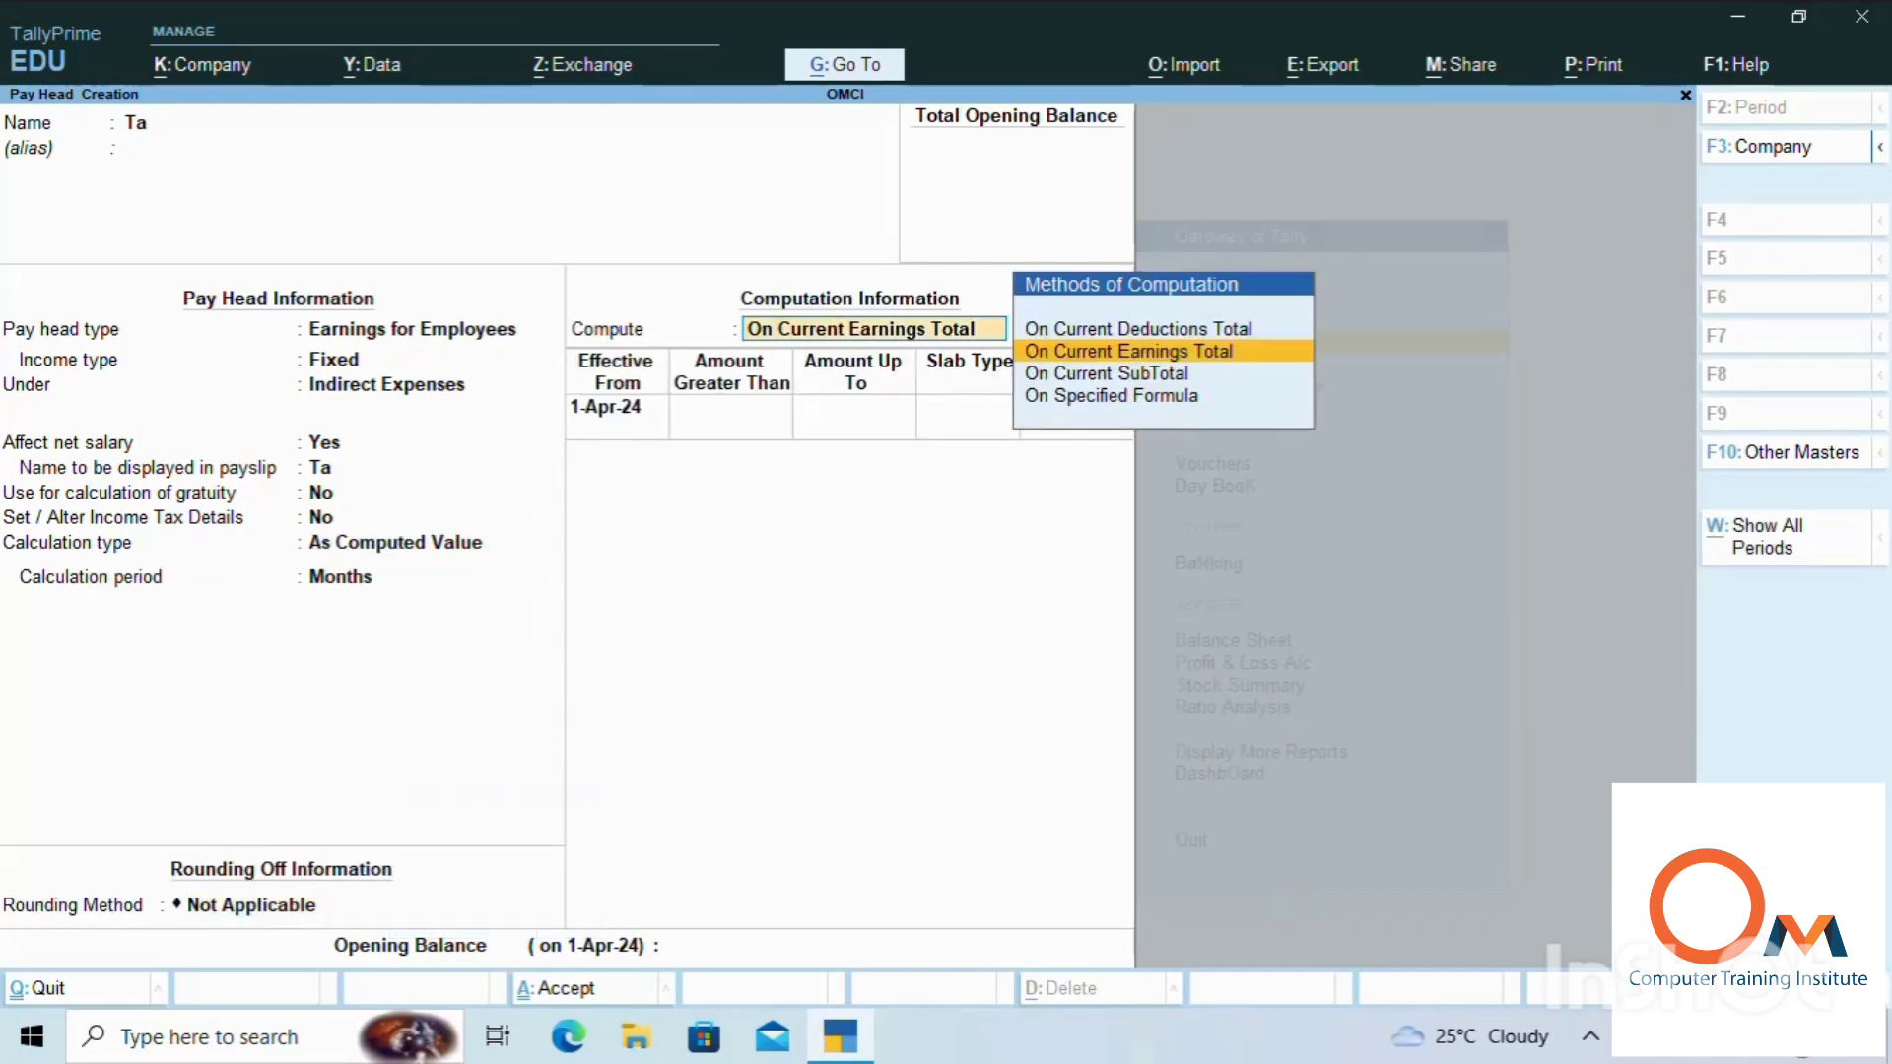
# Compute Ta On Specified Formula by adding the Basic Salary and Da pay heads
pyautogui.press('Down')
pyautogui.press('Down')
pyautogui.press('Return')
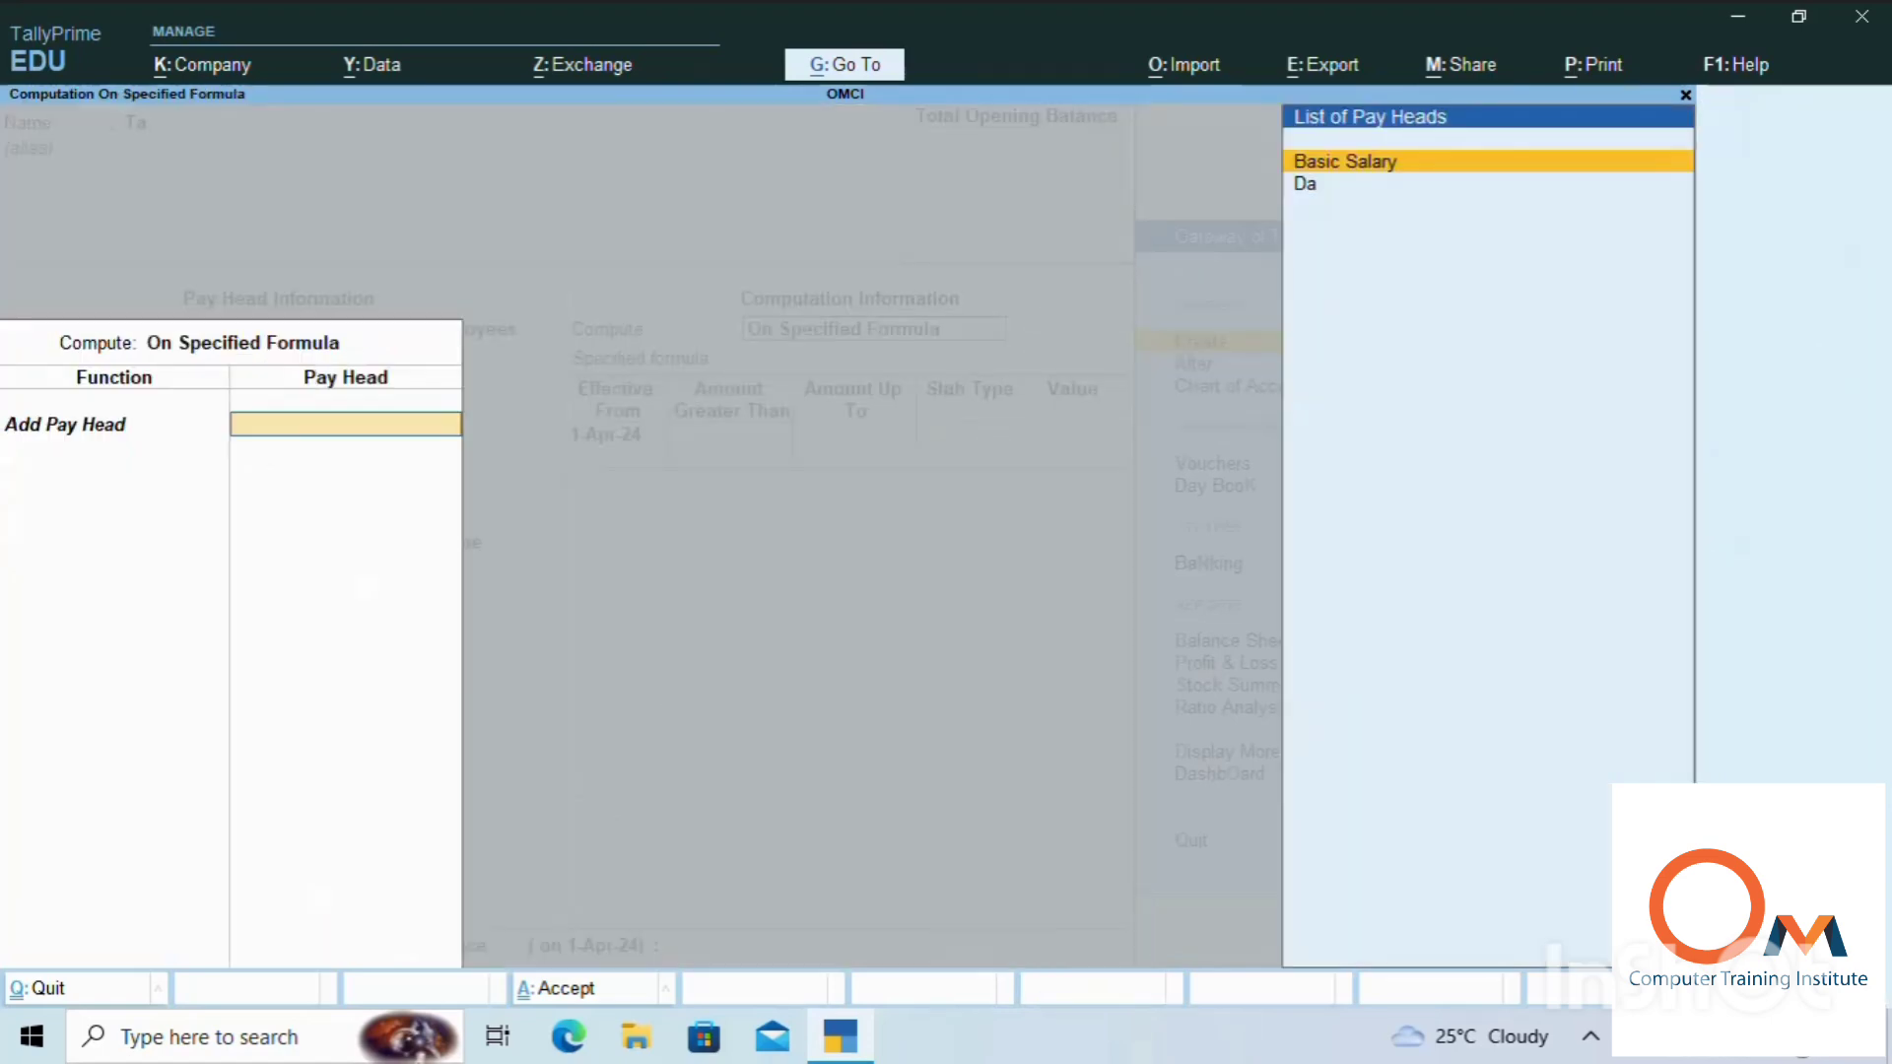
pyautogui.press('Return')
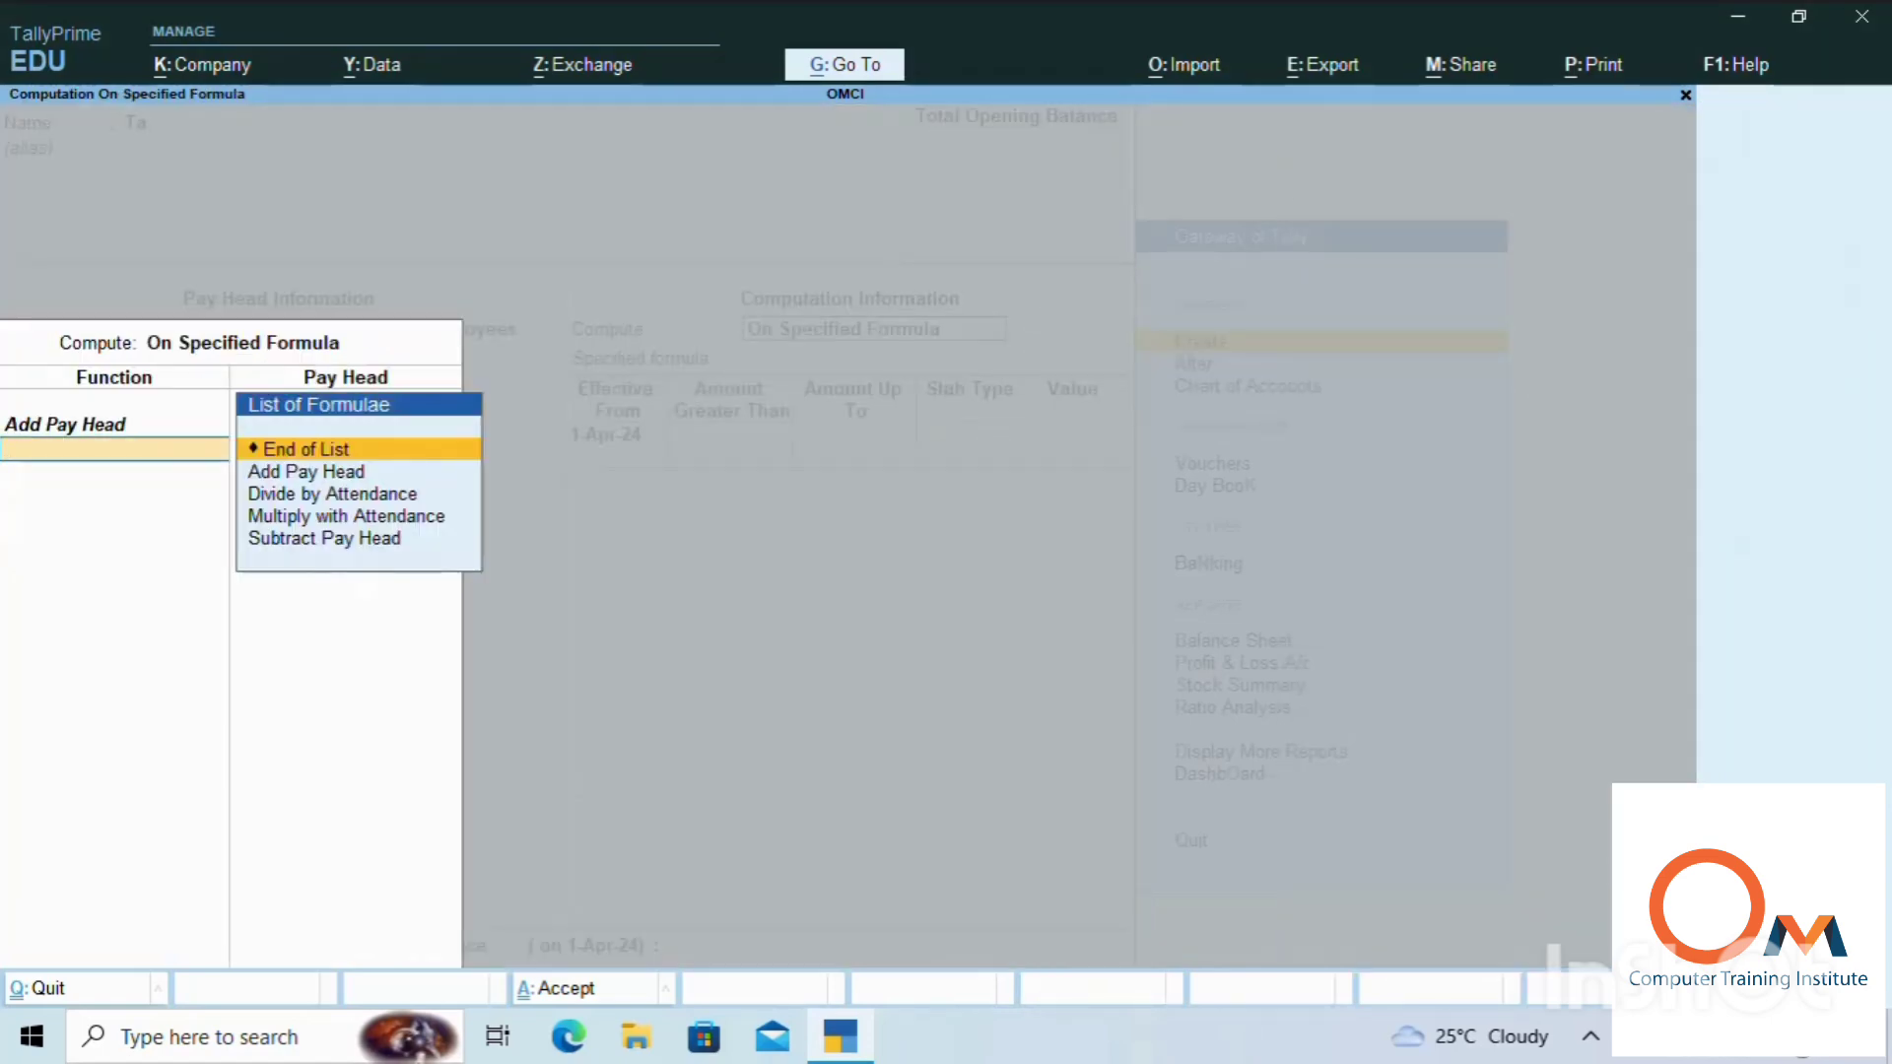
pyautogui.press('Down')
pyautogui.press('Return')
pyautogui.press('Down')
pyautogui.press('Return')
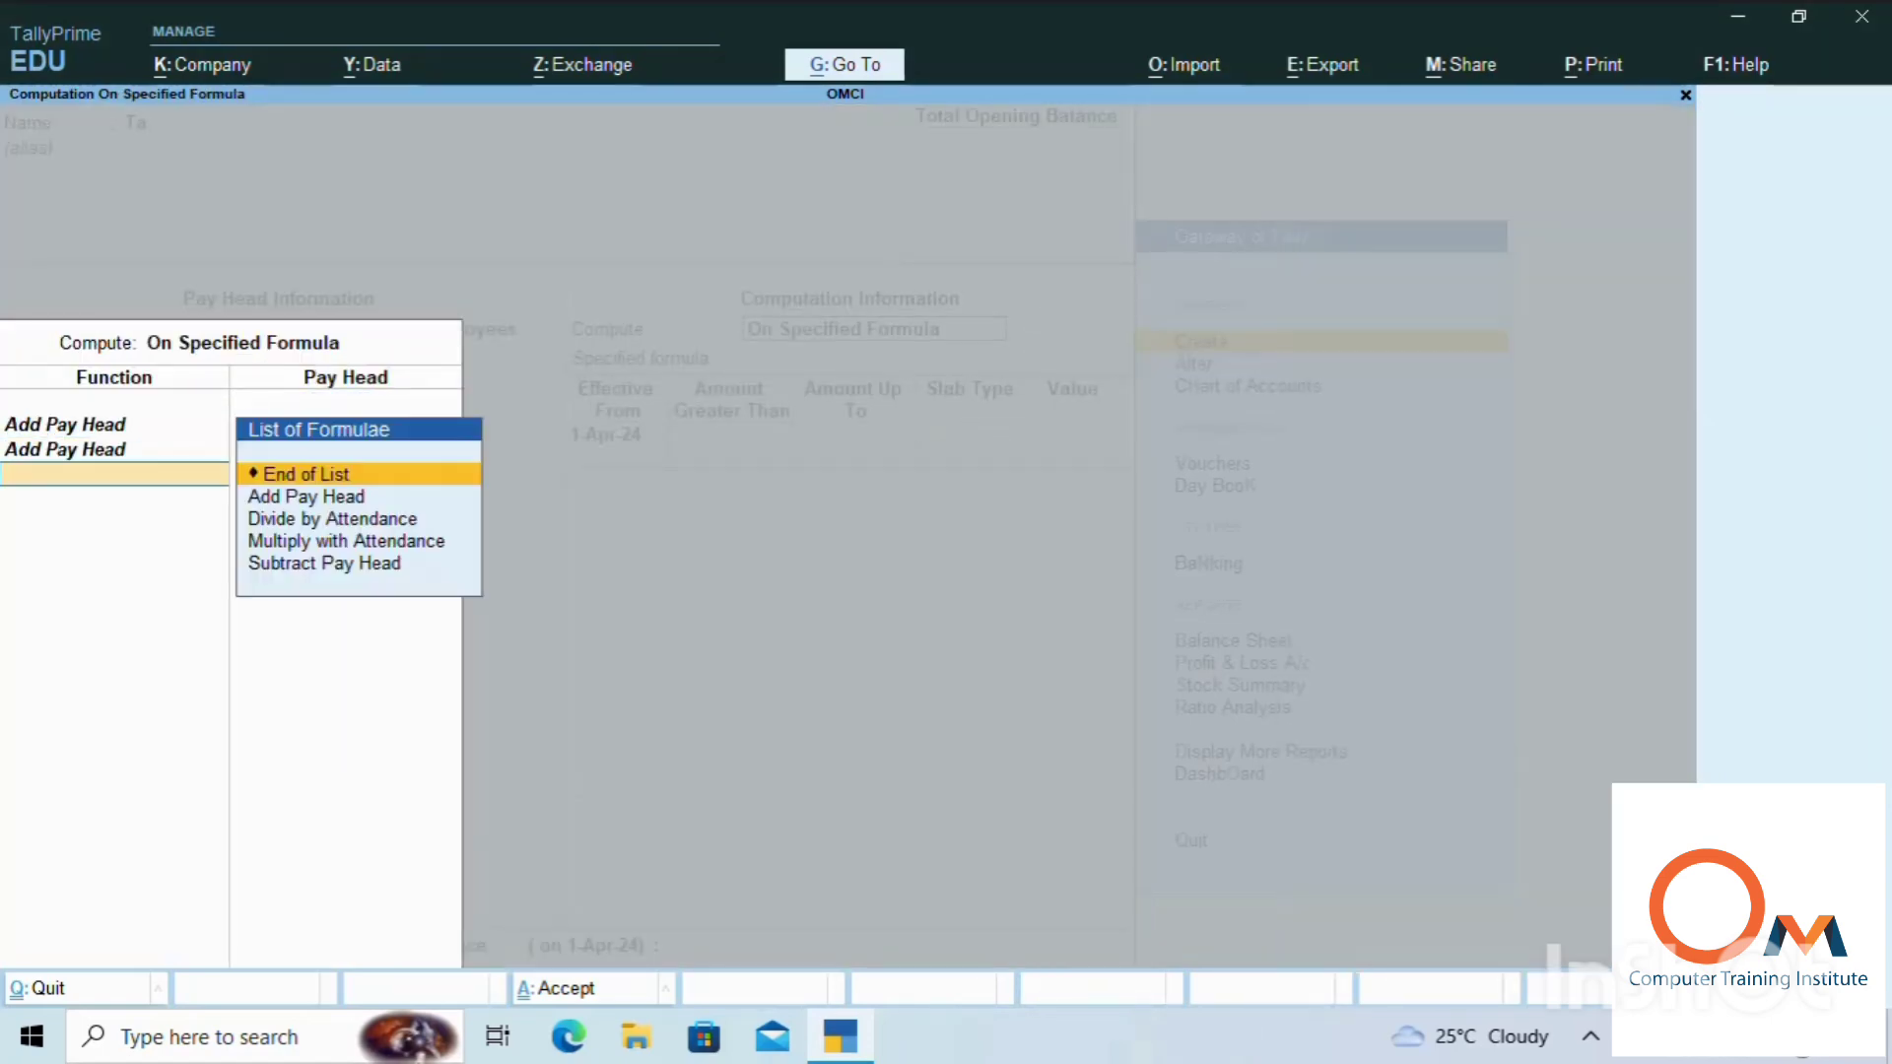
pyautogui.press('Return')
# Set a 2 % Percentage slab for Ta effective from 1-Apr-24 without amount limits or opening balance, and save the pay head
pyautogui.press('Return')
pyautogui.press('Return')
pyautogui.press('Return')
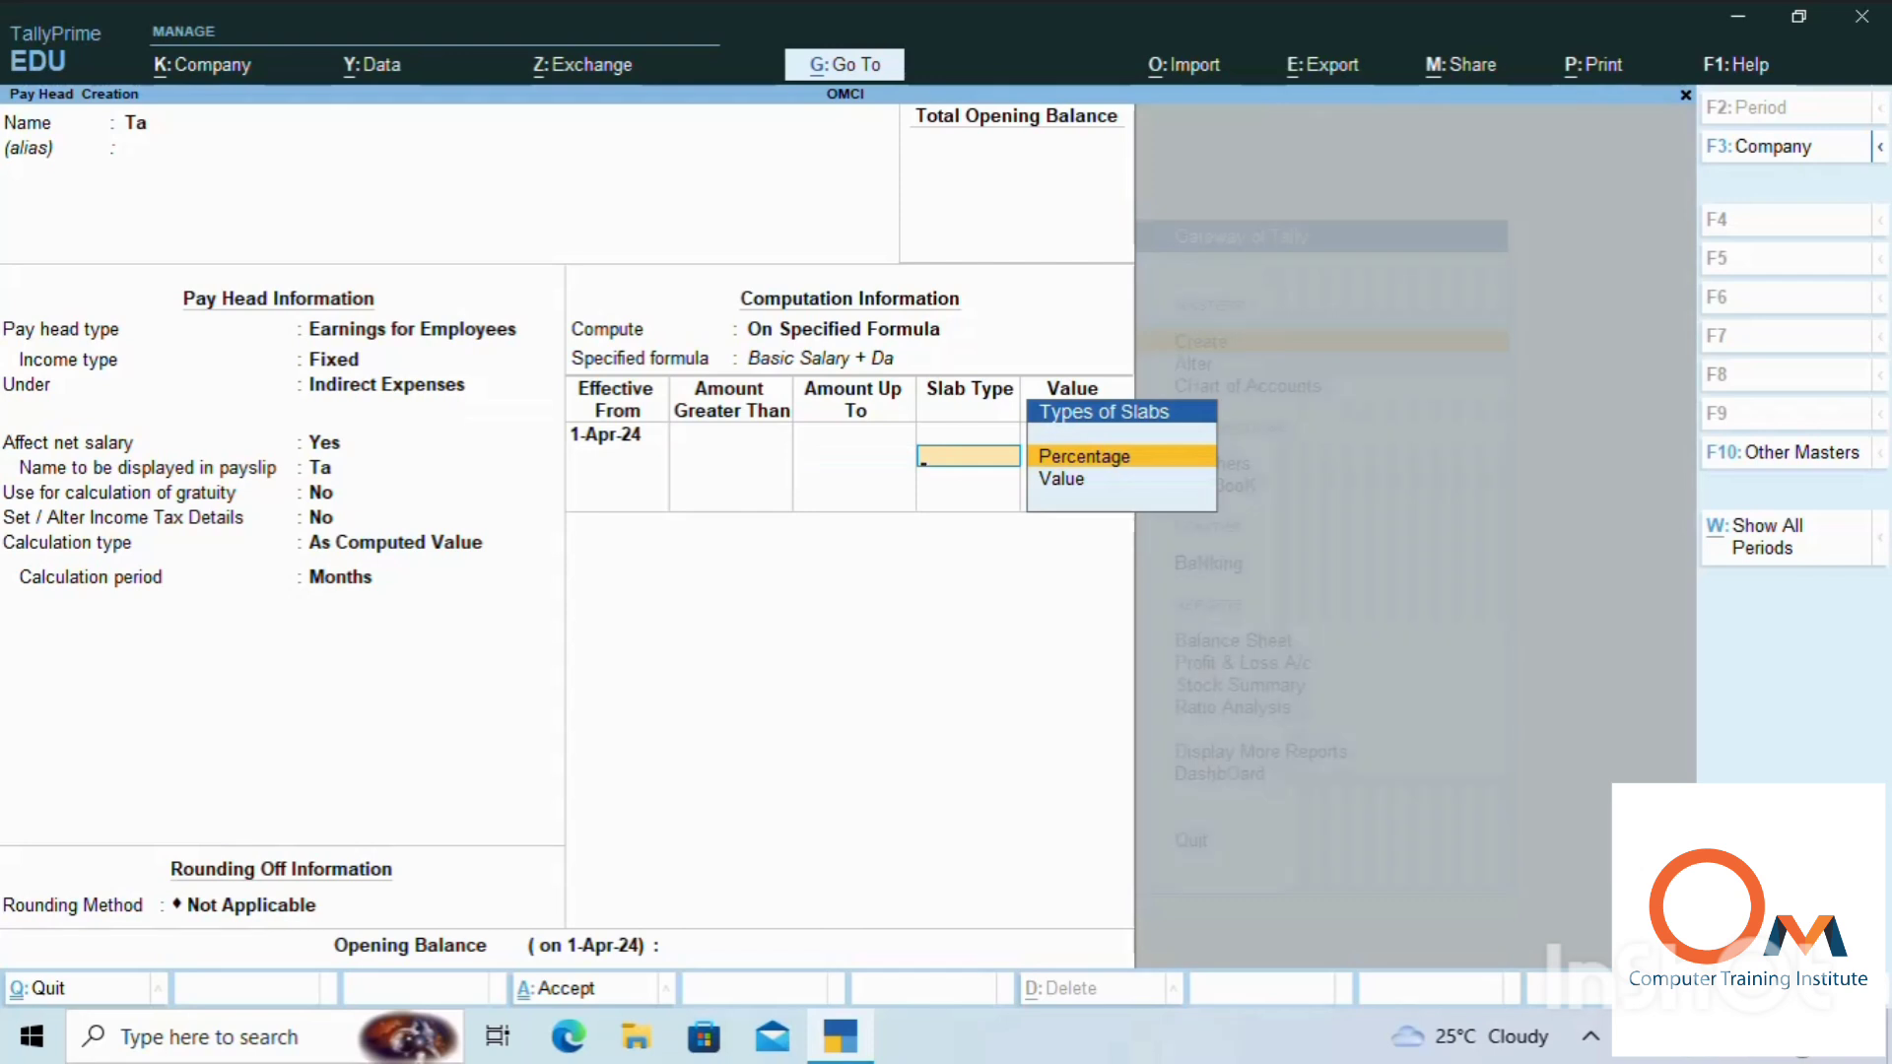
pyautogui.press('Return')
pyautogui.write('2')
pyautogui.press('Return')
pyautogui.press('Return')
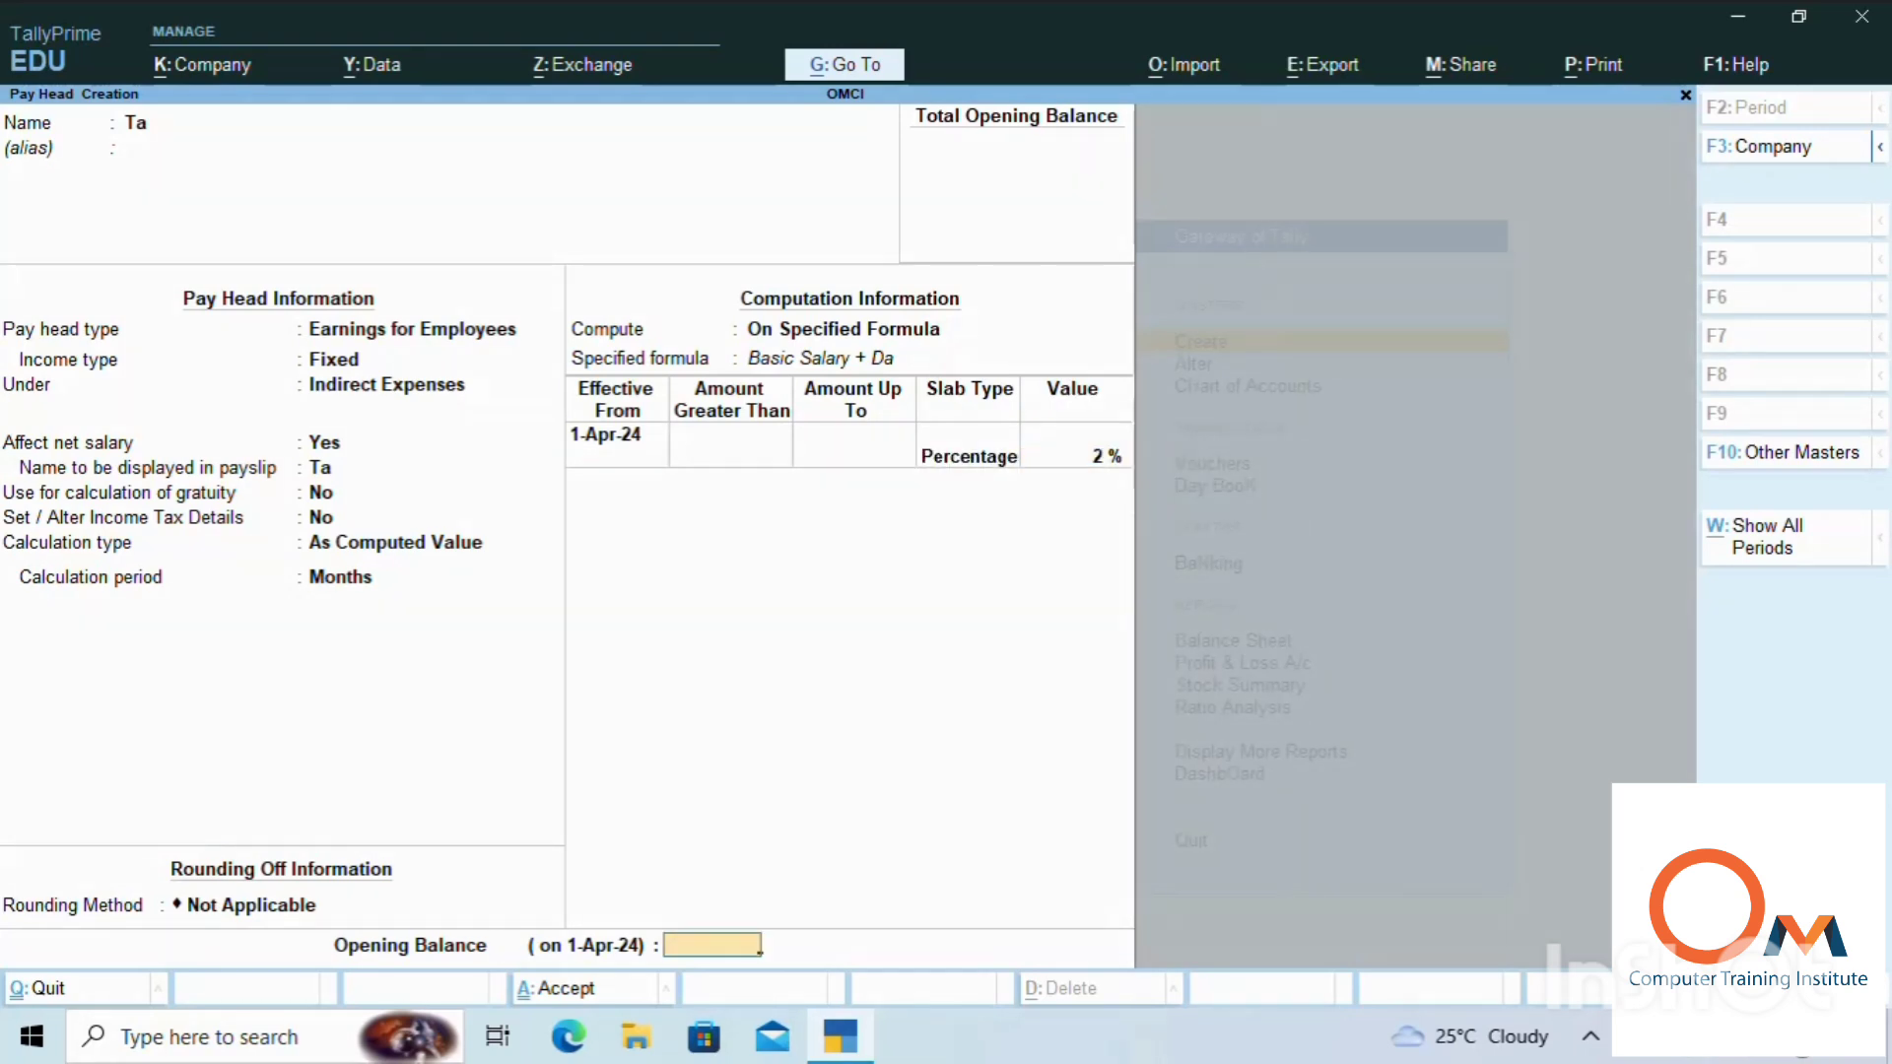
pyautogui.press('Return')
pyautogui.press('Return')
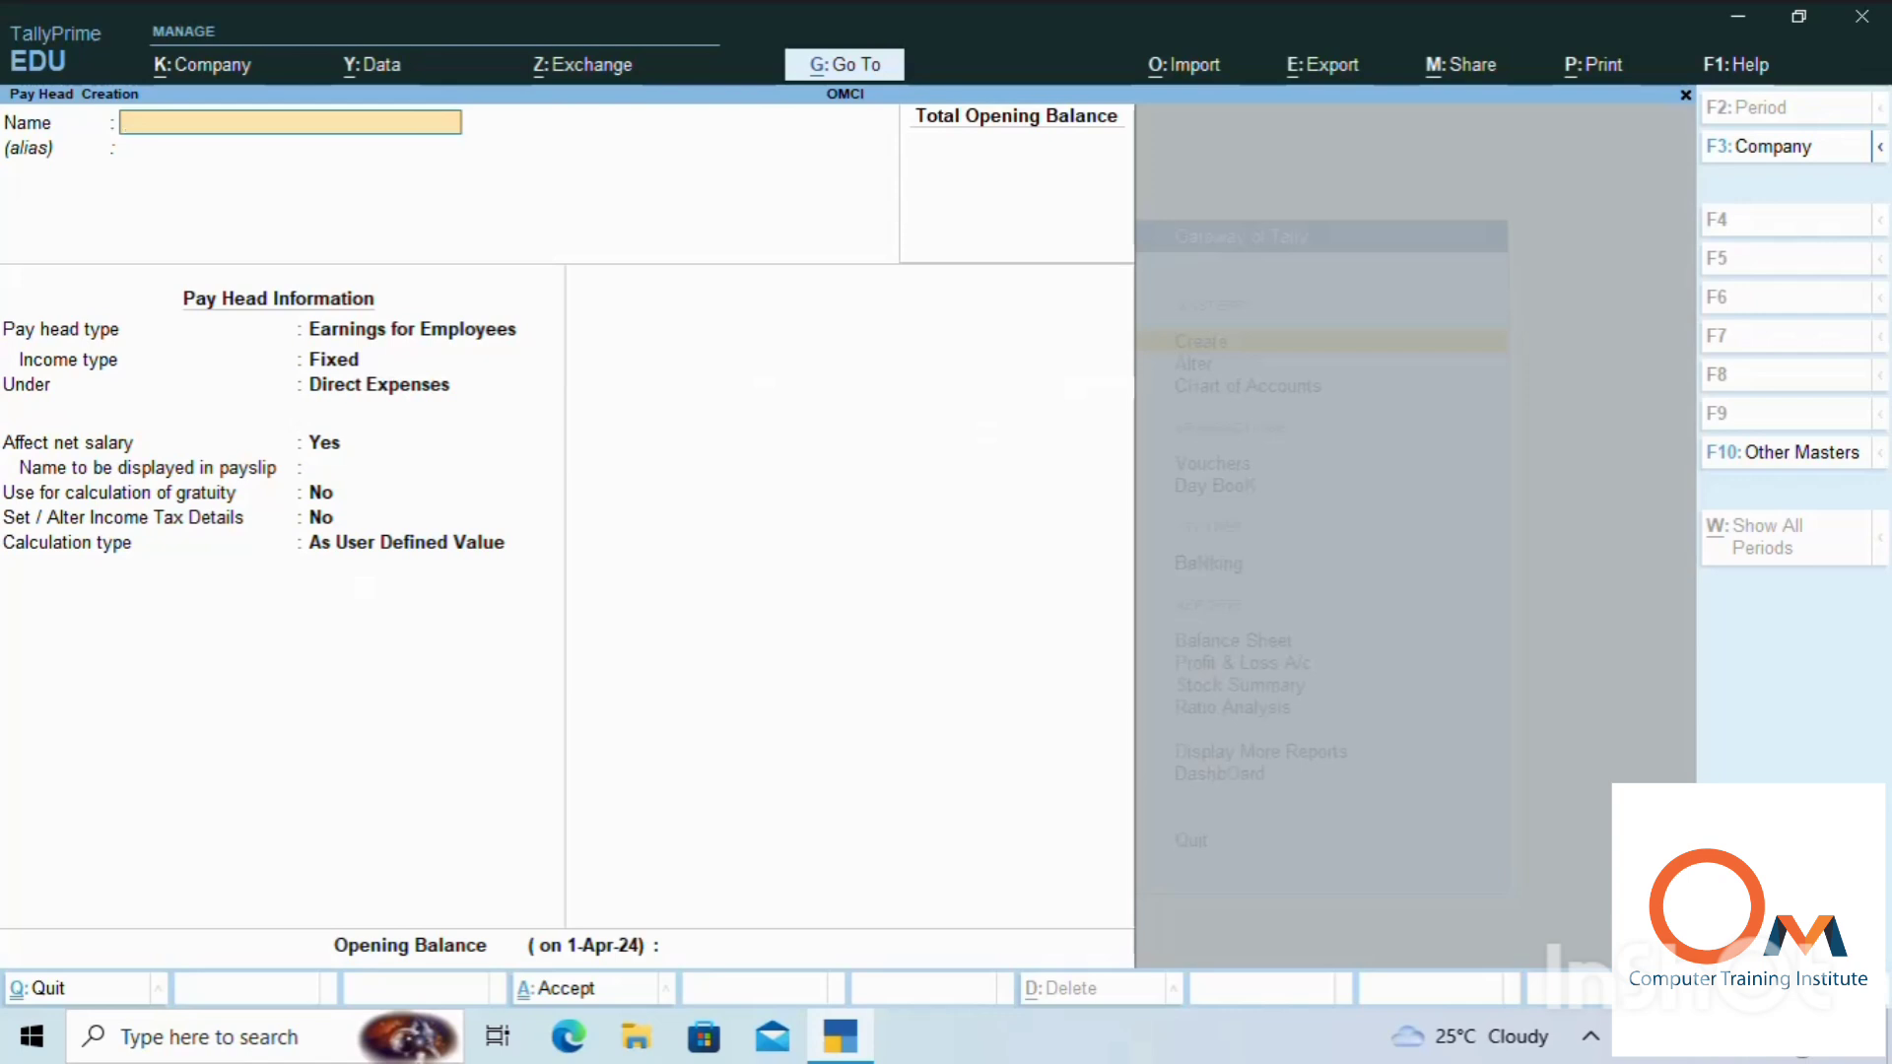
# Start a pay head named Hrs as Earnings for Employees with Fixed income type under Indirect Expenses
pyautogui.write('Ht')
pyautogui.write('s')
pyautogui.press('Return')
pyautogui.press('Return')
pyautogui.press('Return')
pyautogui.press('Return')
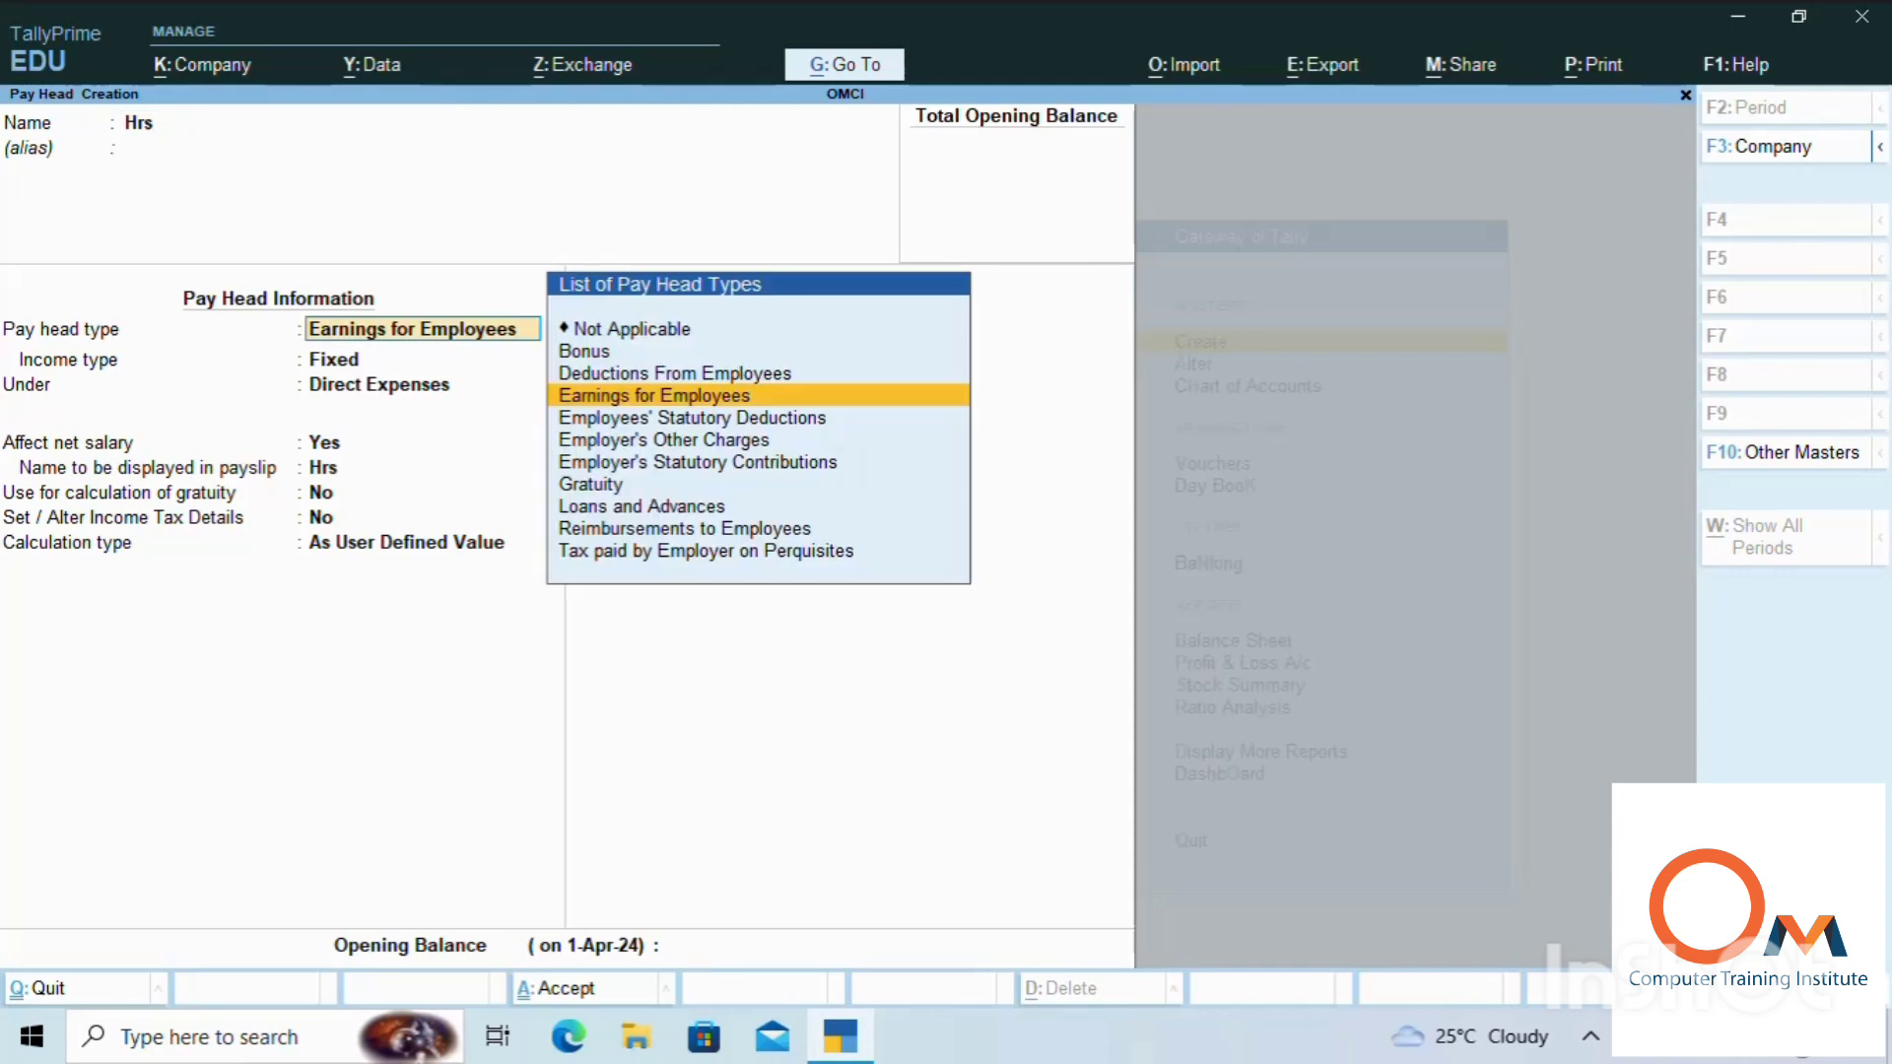
pyautogui.press('Down')
pyautogui.press('Down')
pyautogui.press('Down')
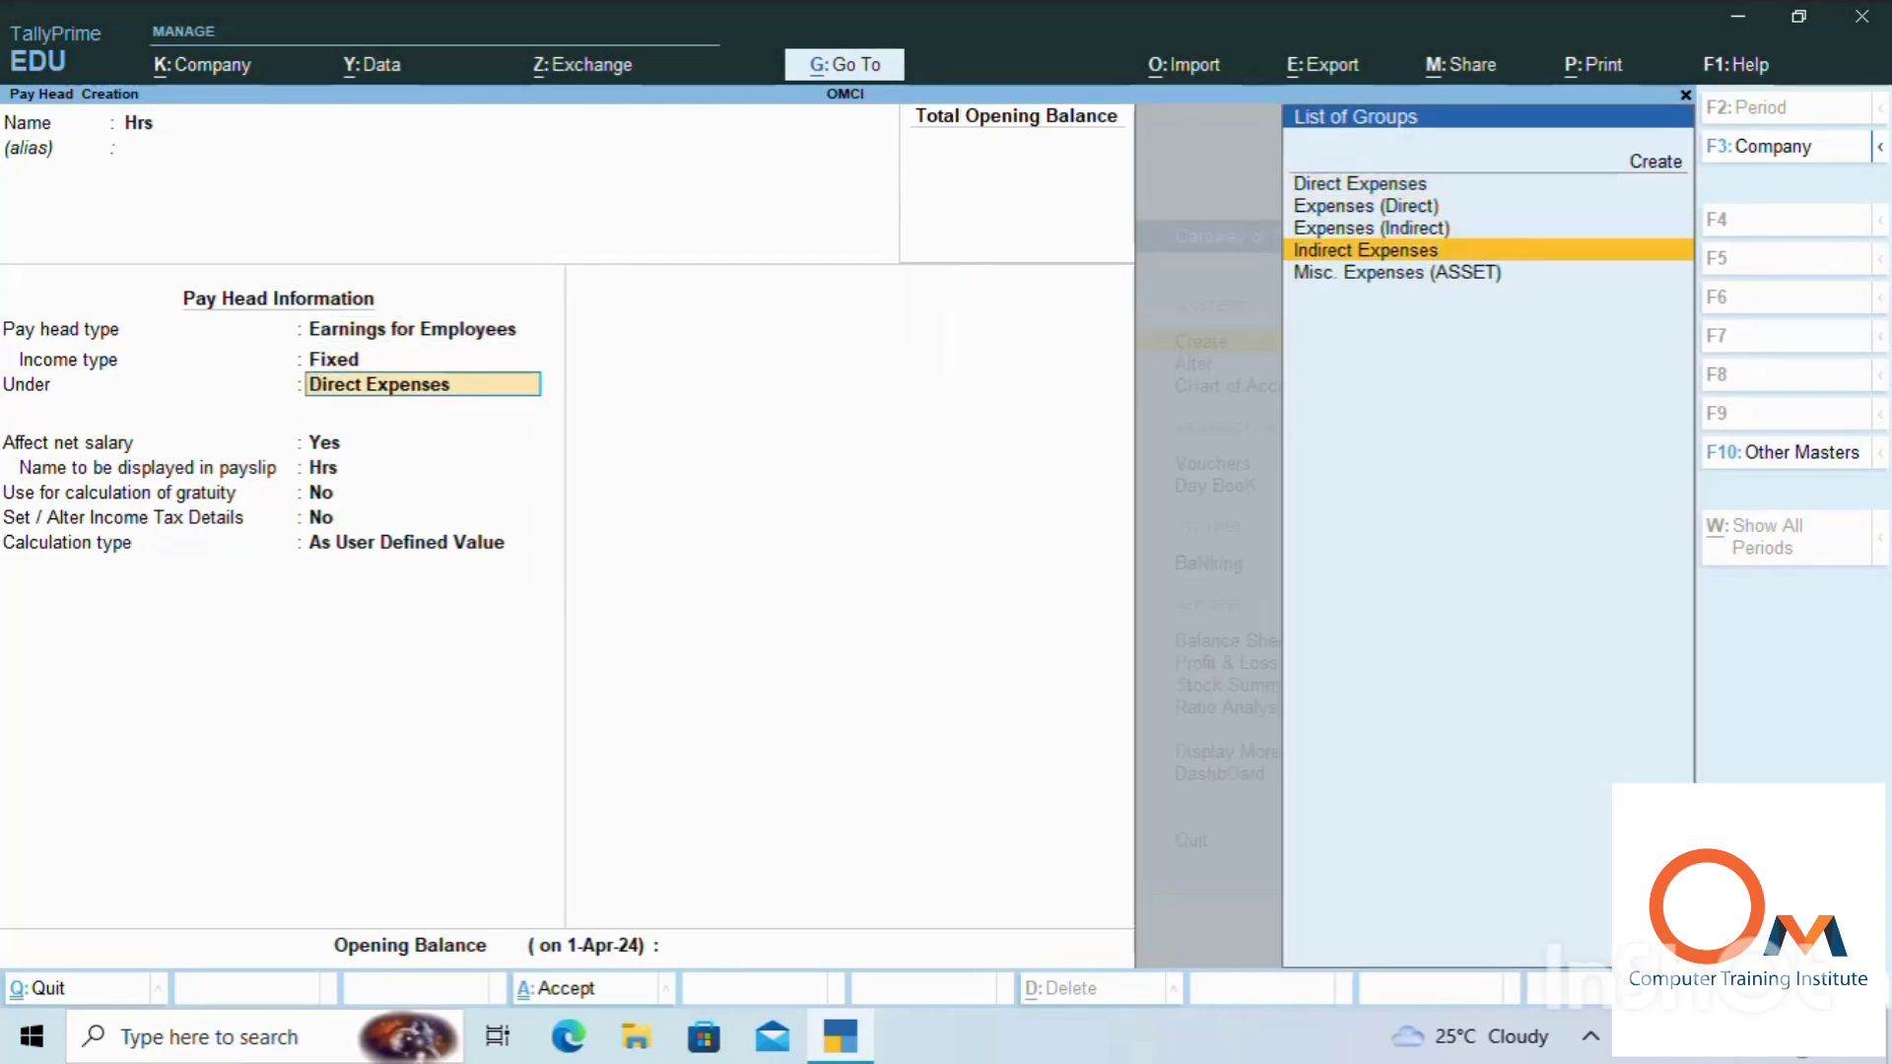
pyautogui.press('Return')
# Keep Hrs's net salary, payslip name, gratuity and tax defaults, and calculate it As Computed Value by Months
pyautogui.press('Return')
pyautogui.press('Return')
pyautogui.press('Return')
pyautogui.press('Return')
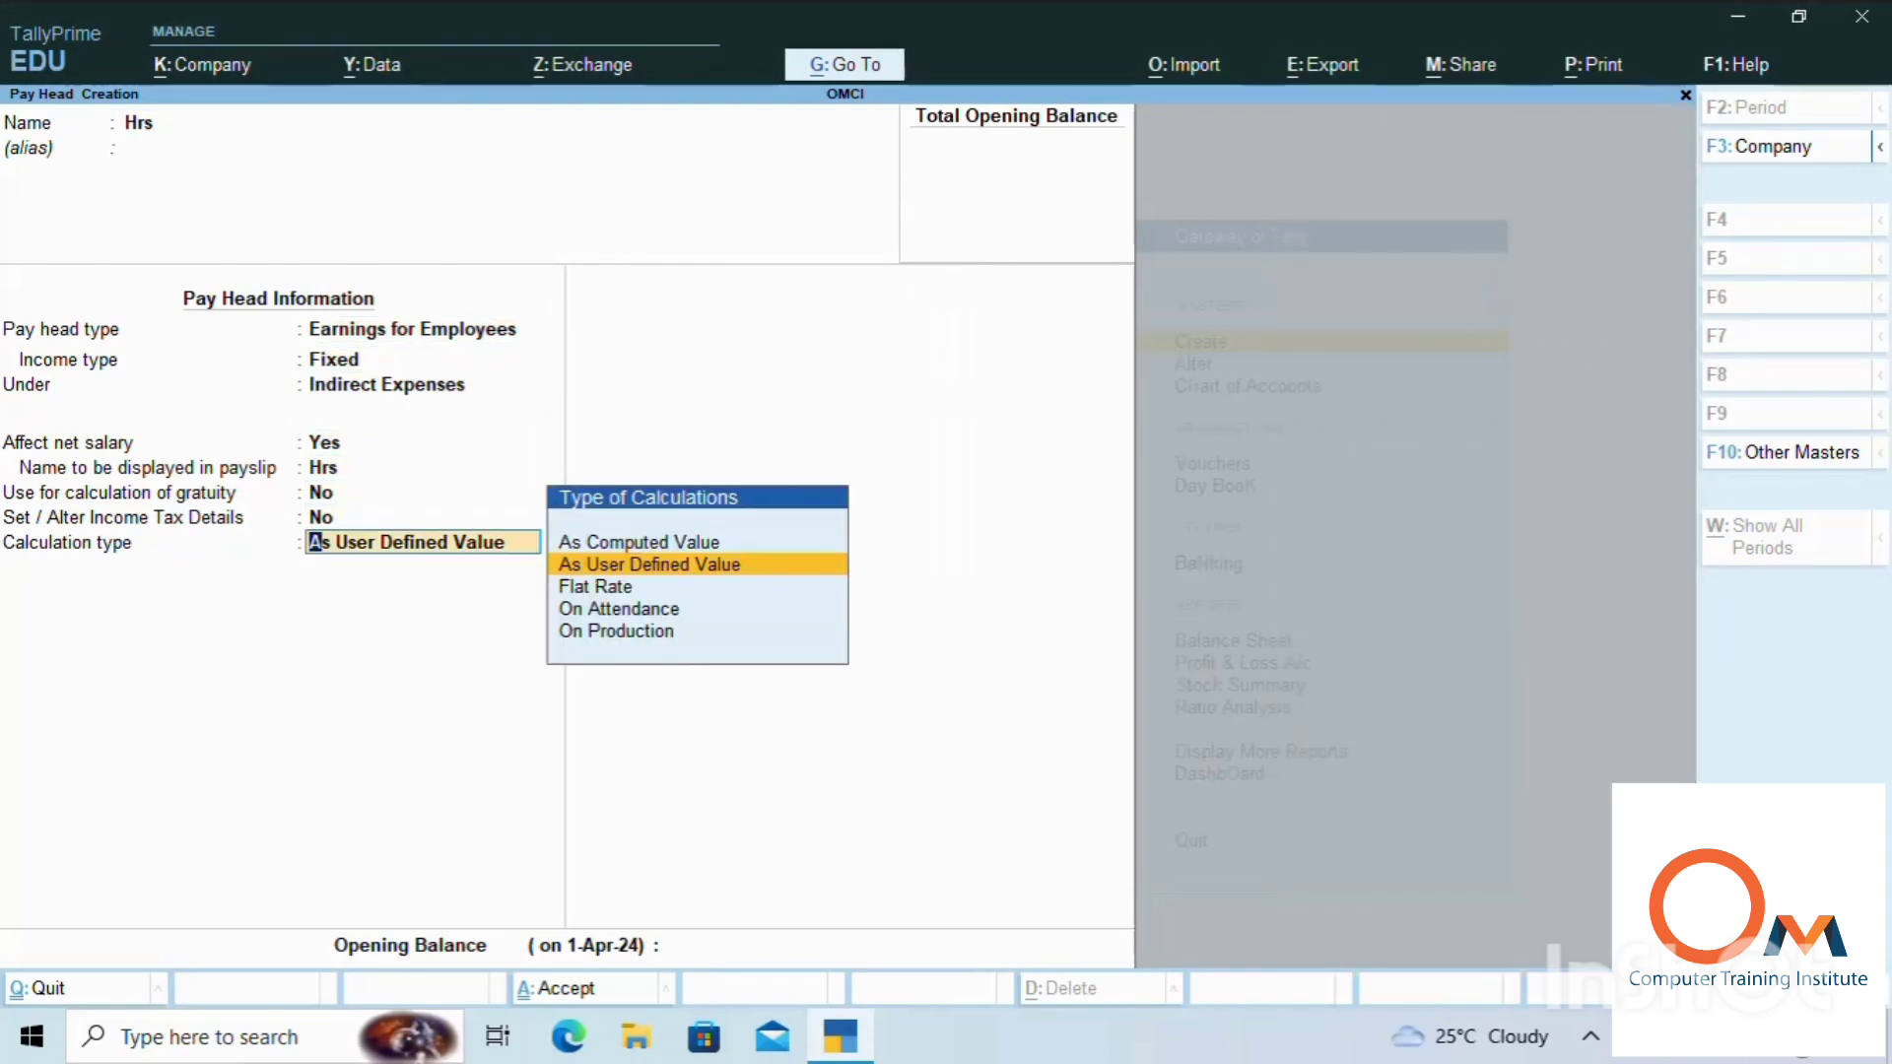
pyautogui.press('Up')
pyautogui.press('Return')
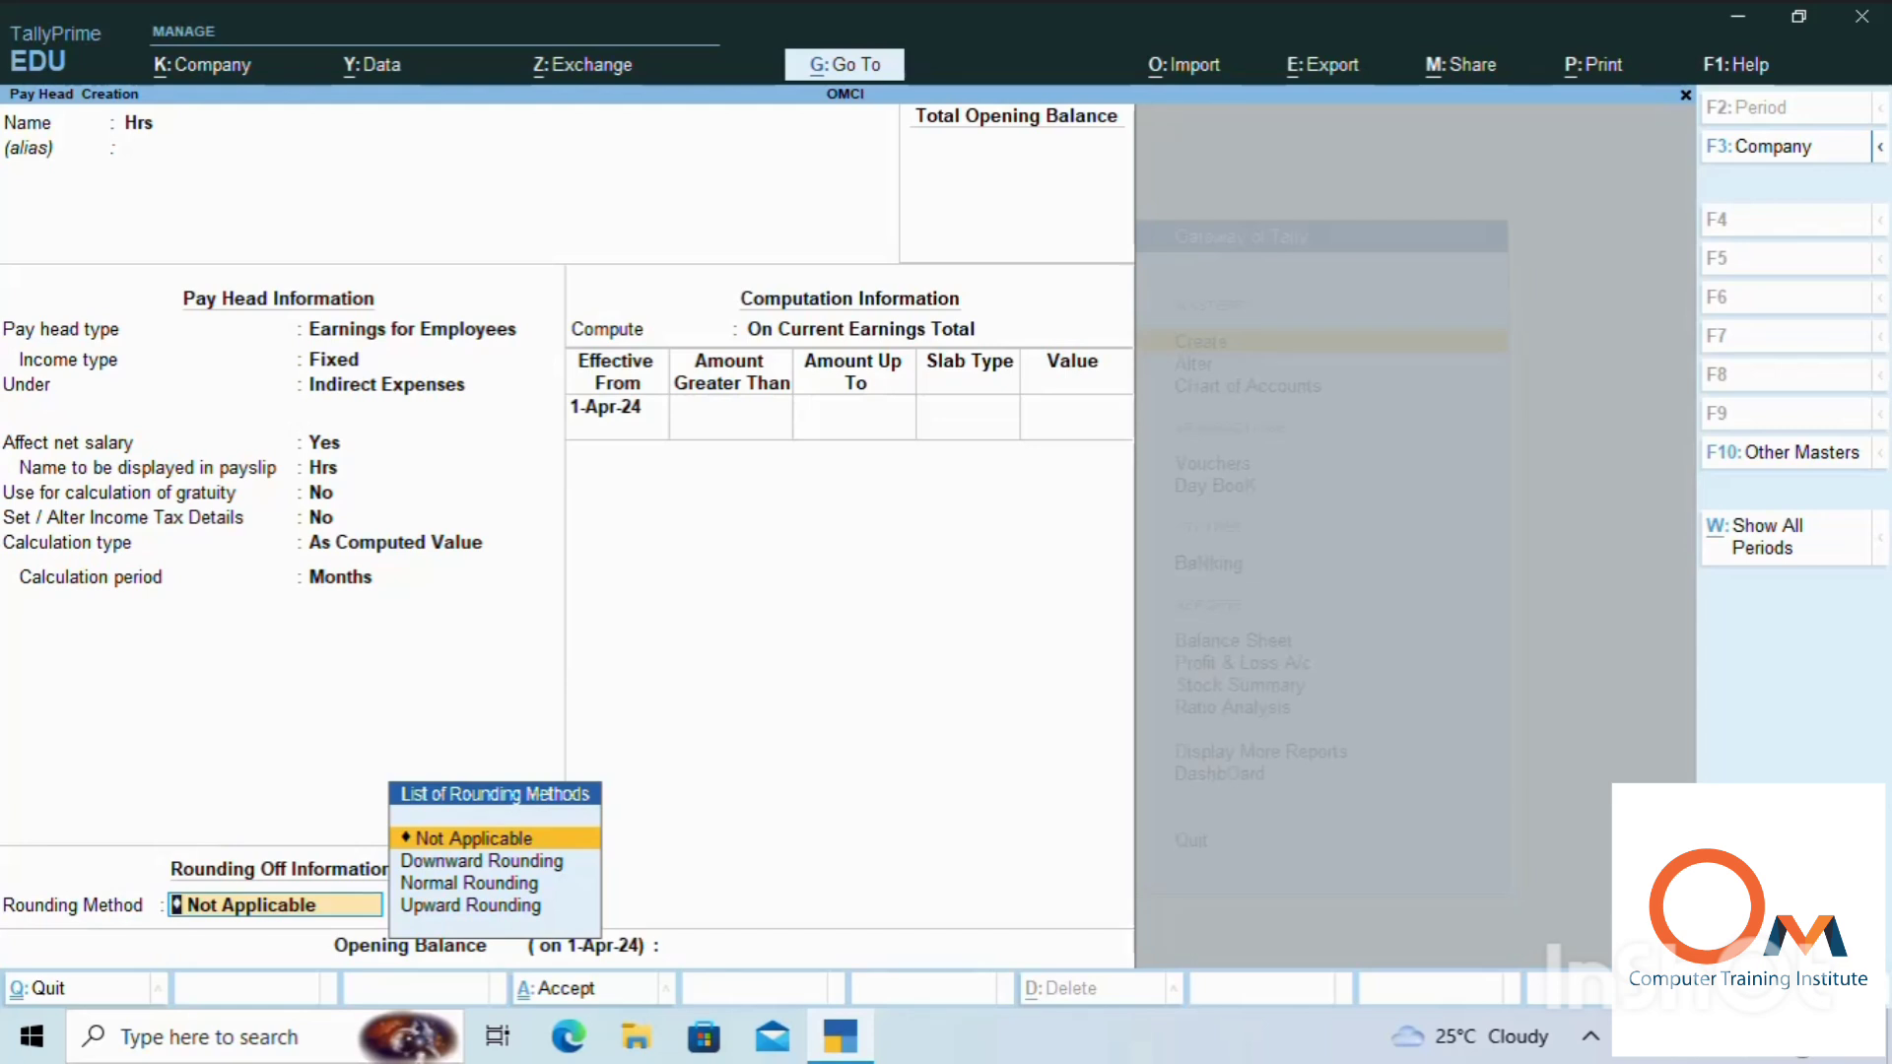
# Compute Hrs On Specified Formula with Basic Salary as the first added pay head
pyautogui.click(900, 335)
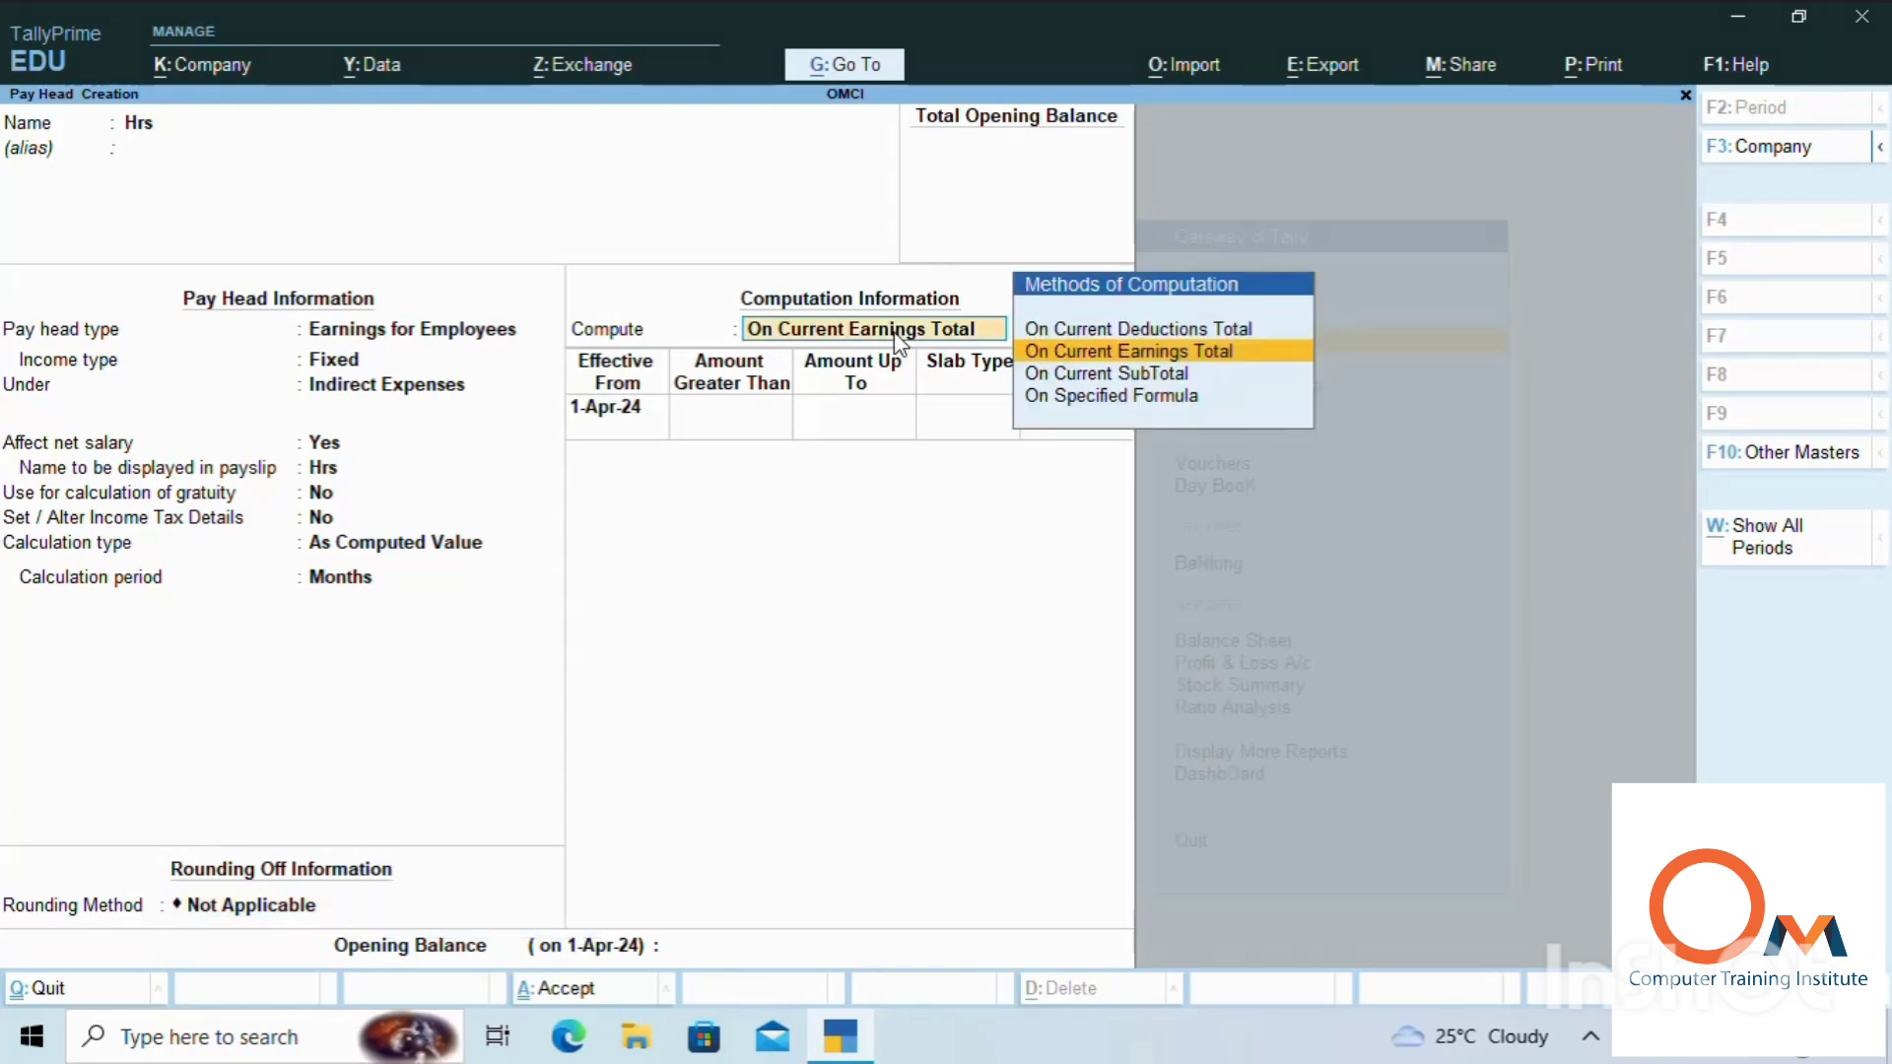
pyautogui.press('Down')
pyautogui.press('Down')
pyautogui.press('Return')
pyautogui.press('Return')
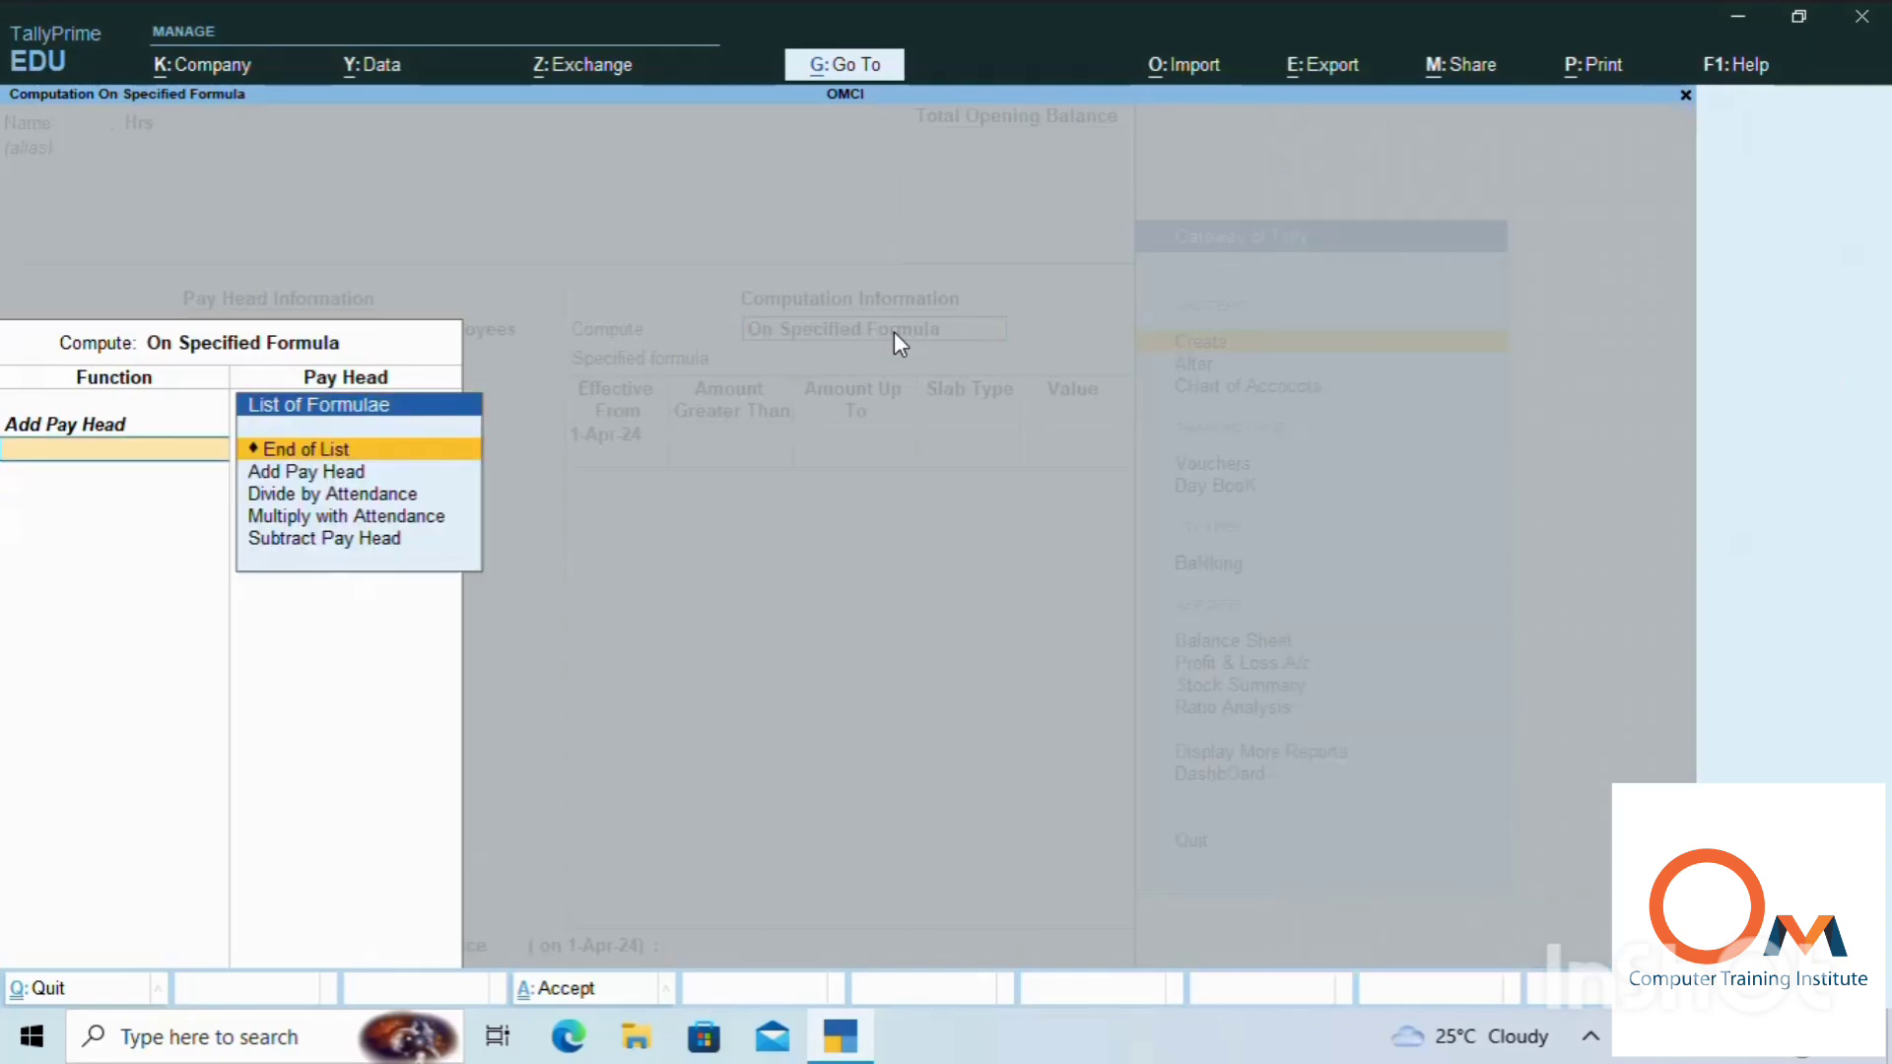
# Add the Da and Ta pay heads to Hrs's formula and end the list
pyautogui.press('Down')
pyautogui.press('Return')
pyautogui.press('Return')
pyautogui.press('Down')
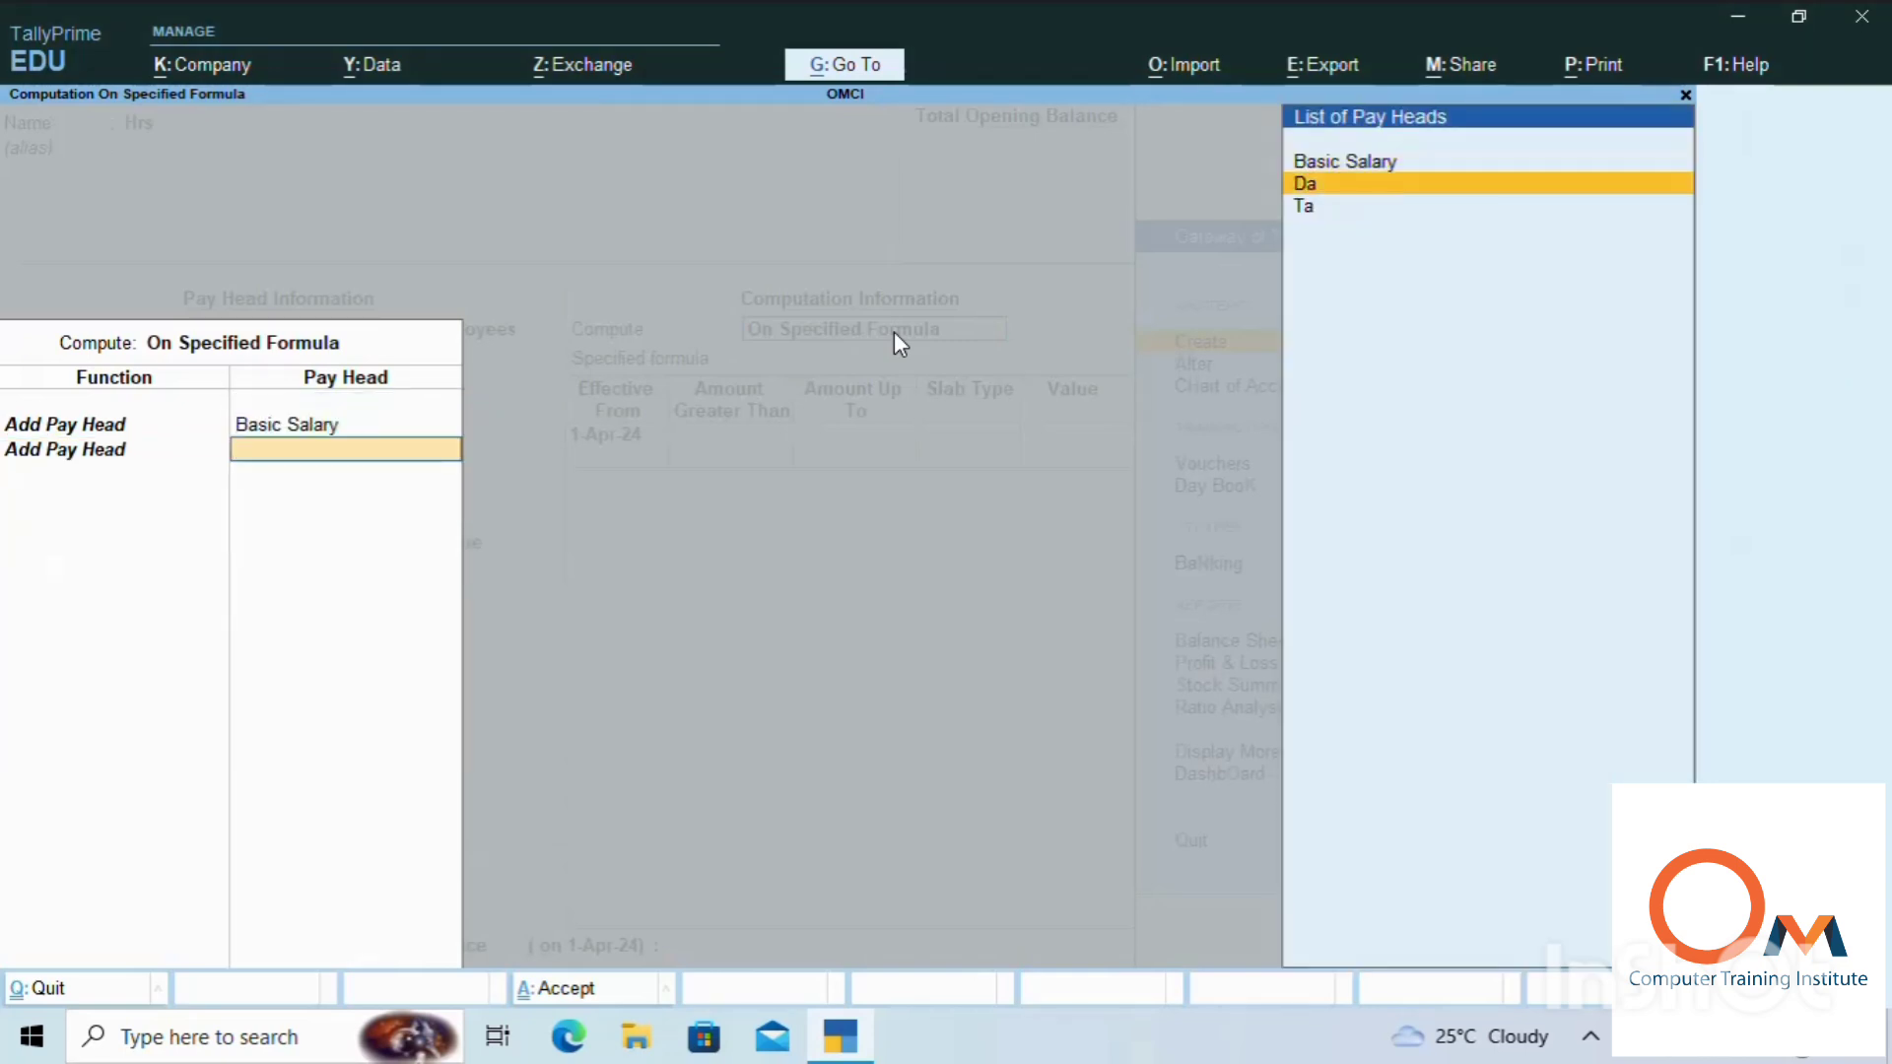
pyautogui.press('Return')
pyautogui.press('Down')
pyautogui.press('Return')
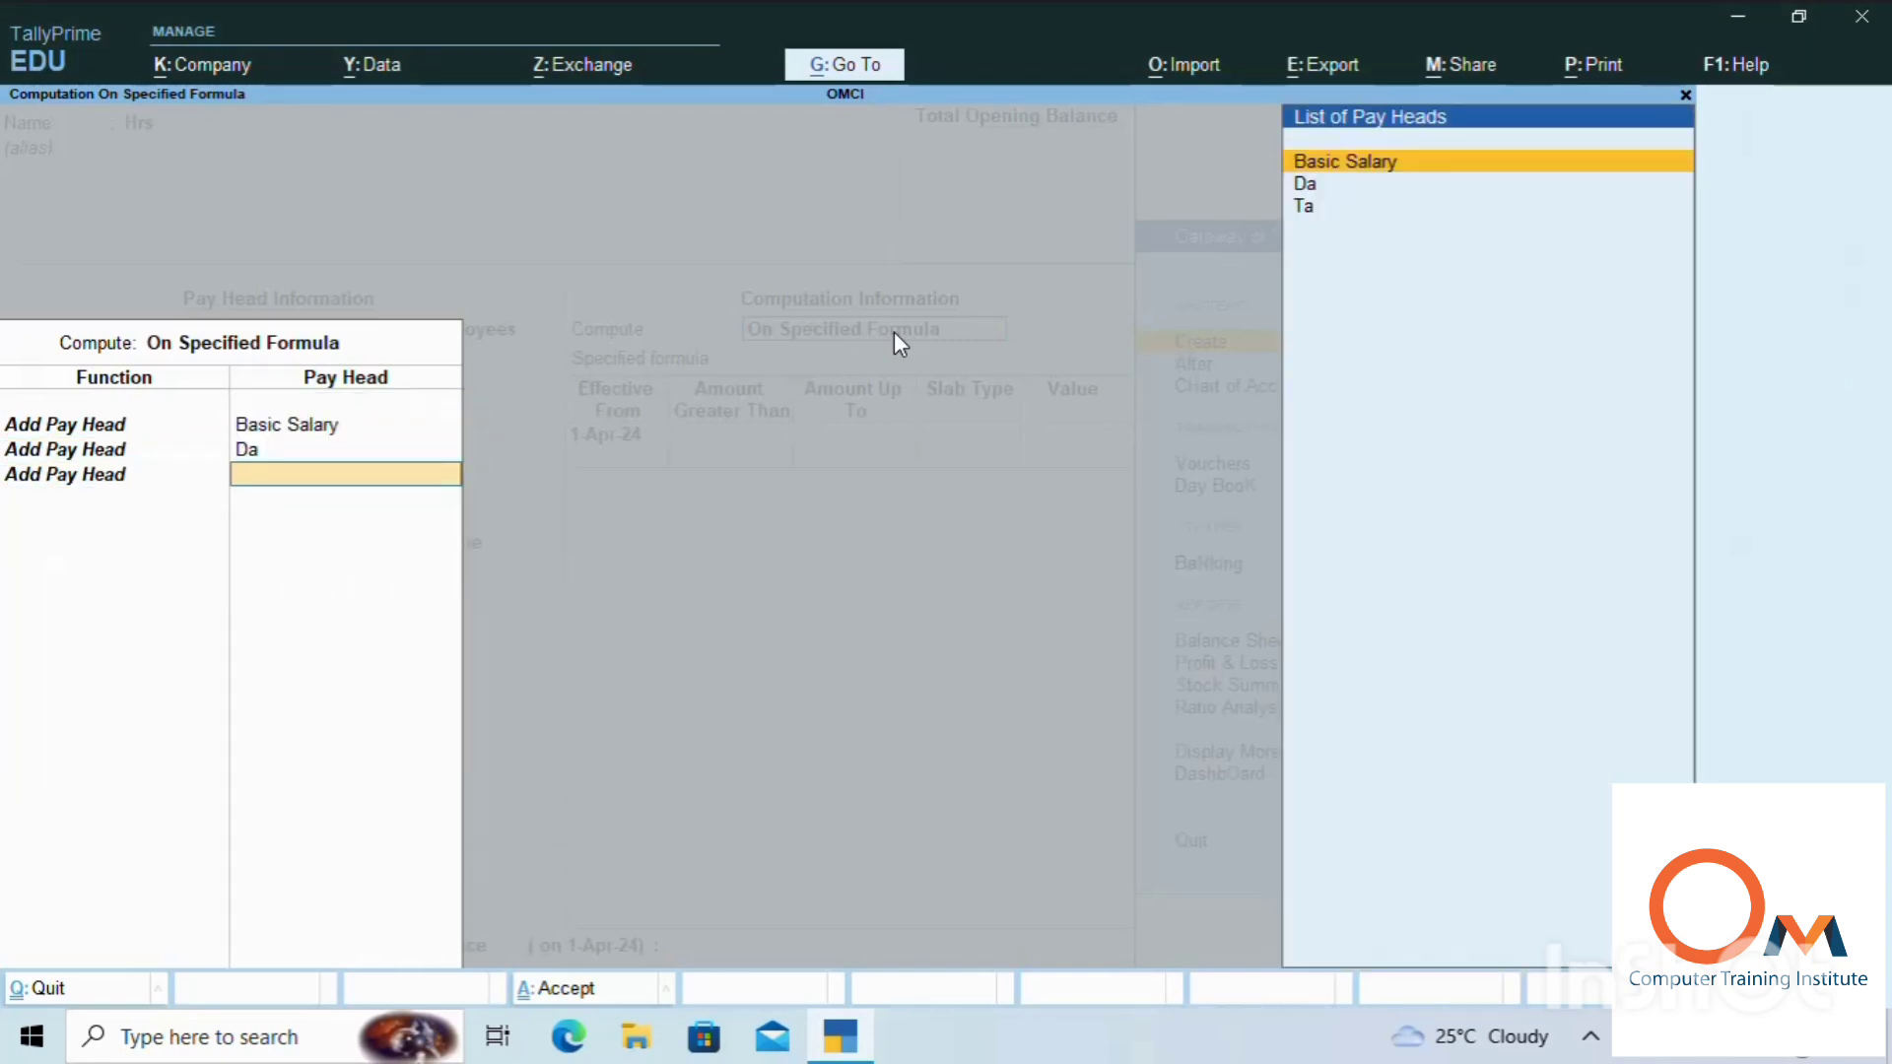
pyautogui.press('Down')
pyautogui.press('Down')
pyautogui.press('Return')
pyautogui.press('Return')
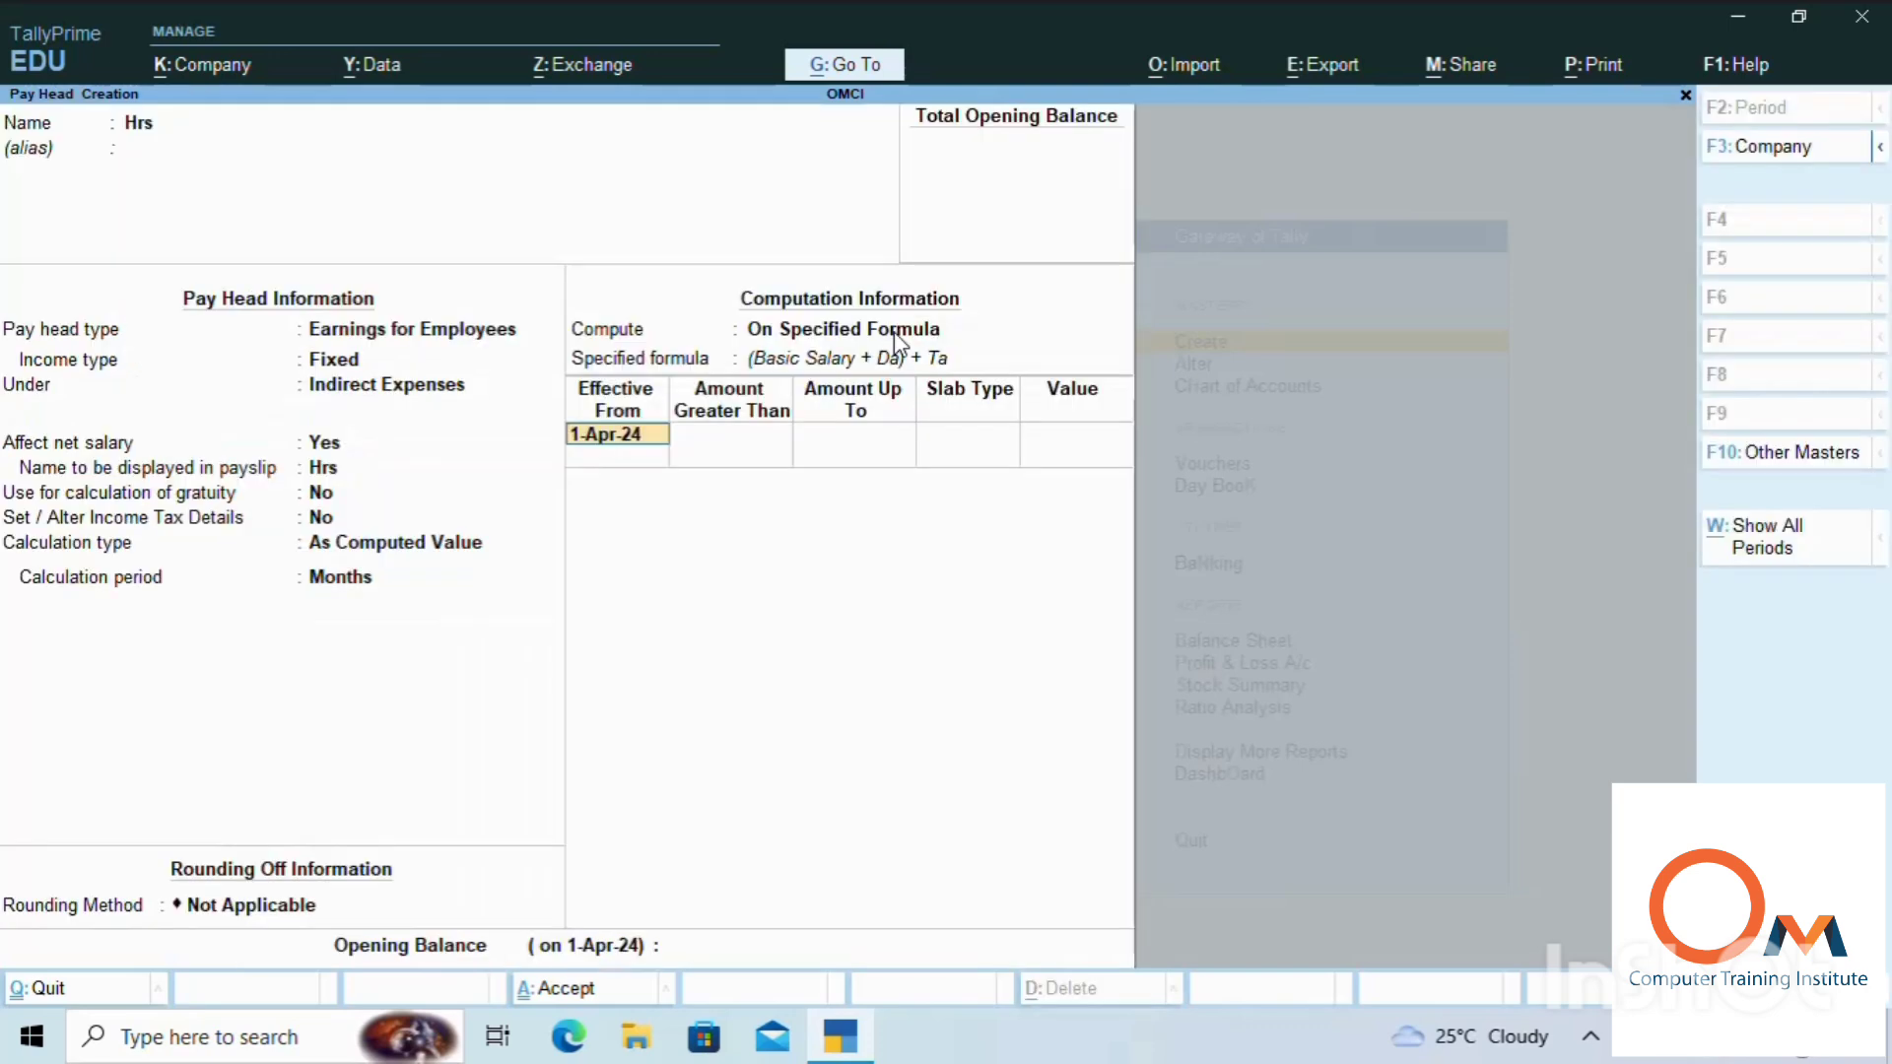
# Set a 3 % Percentage slab for Hrs effective from 1-Apr-24 without amount limits or opening balance
pyautogui.press('Return')
pyautogui.press('Return')
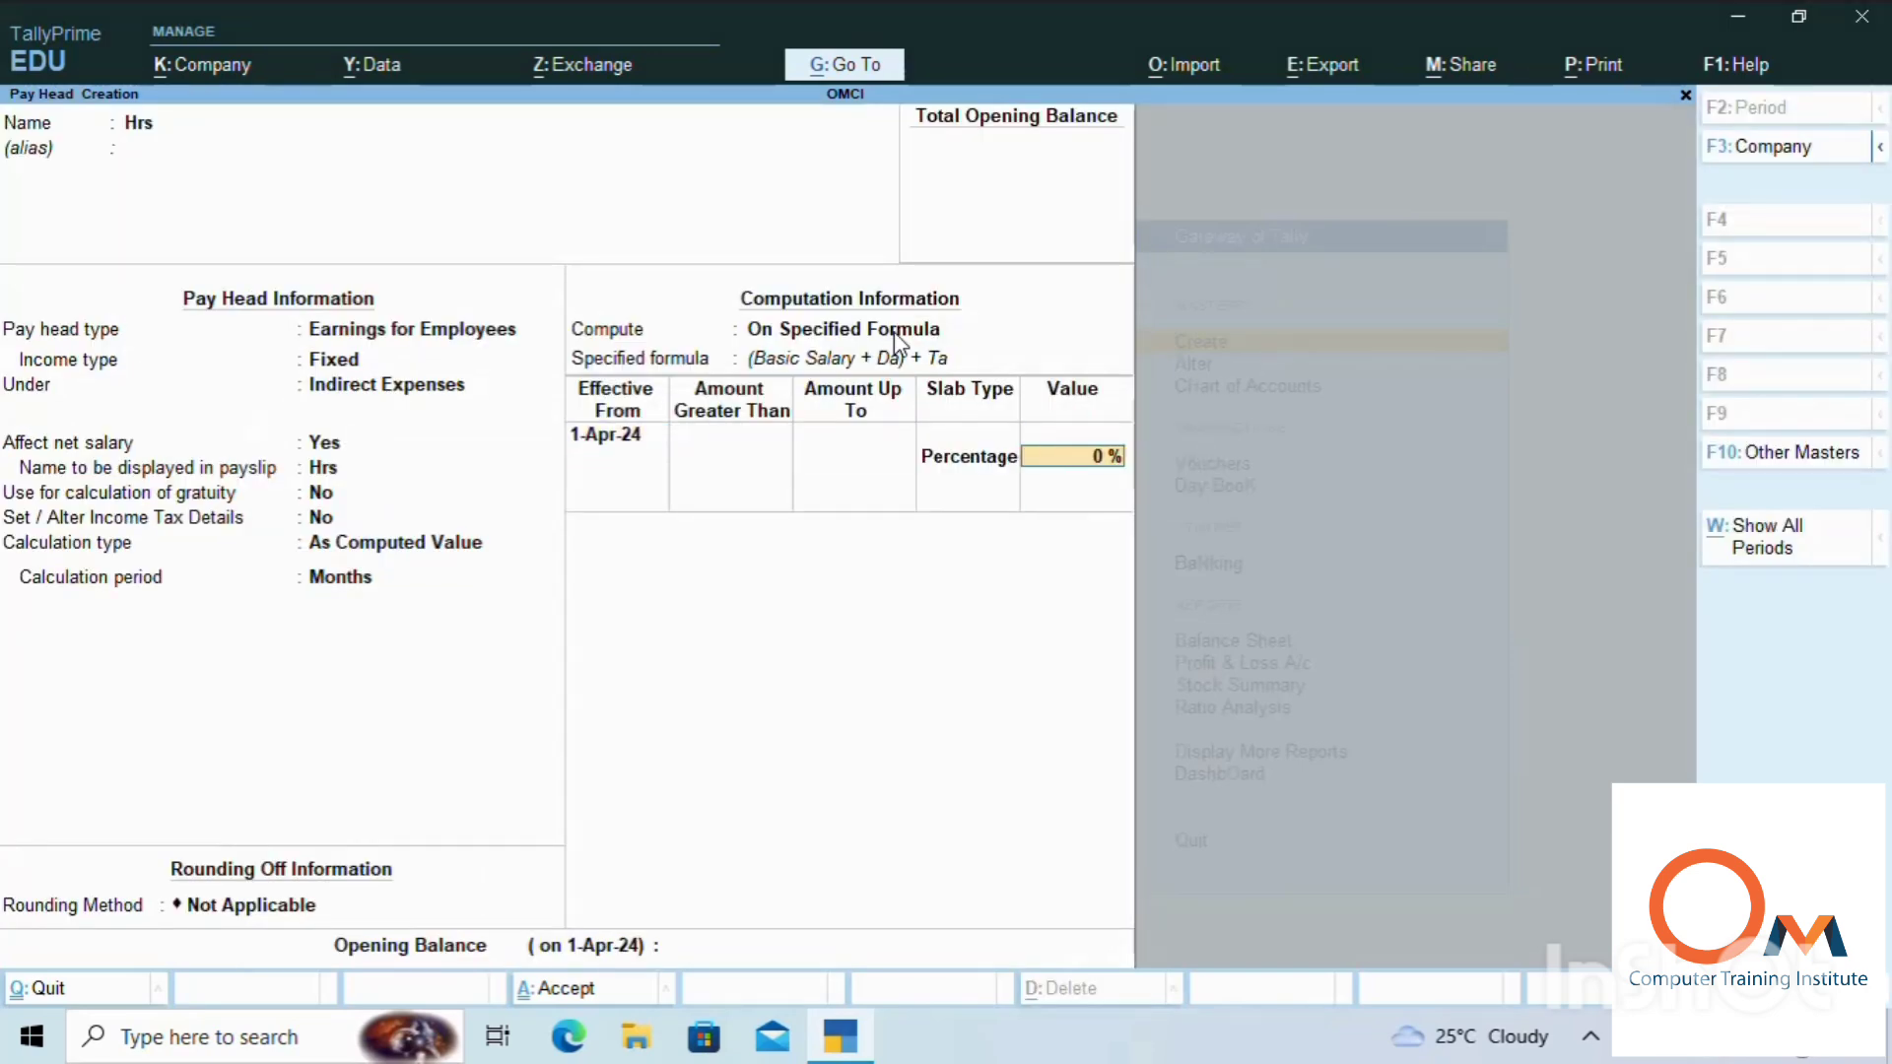
pyautogui.write('3')
pyautogui.press('Return')
pyautogui.press('Return')
pyautogui.press('Return')
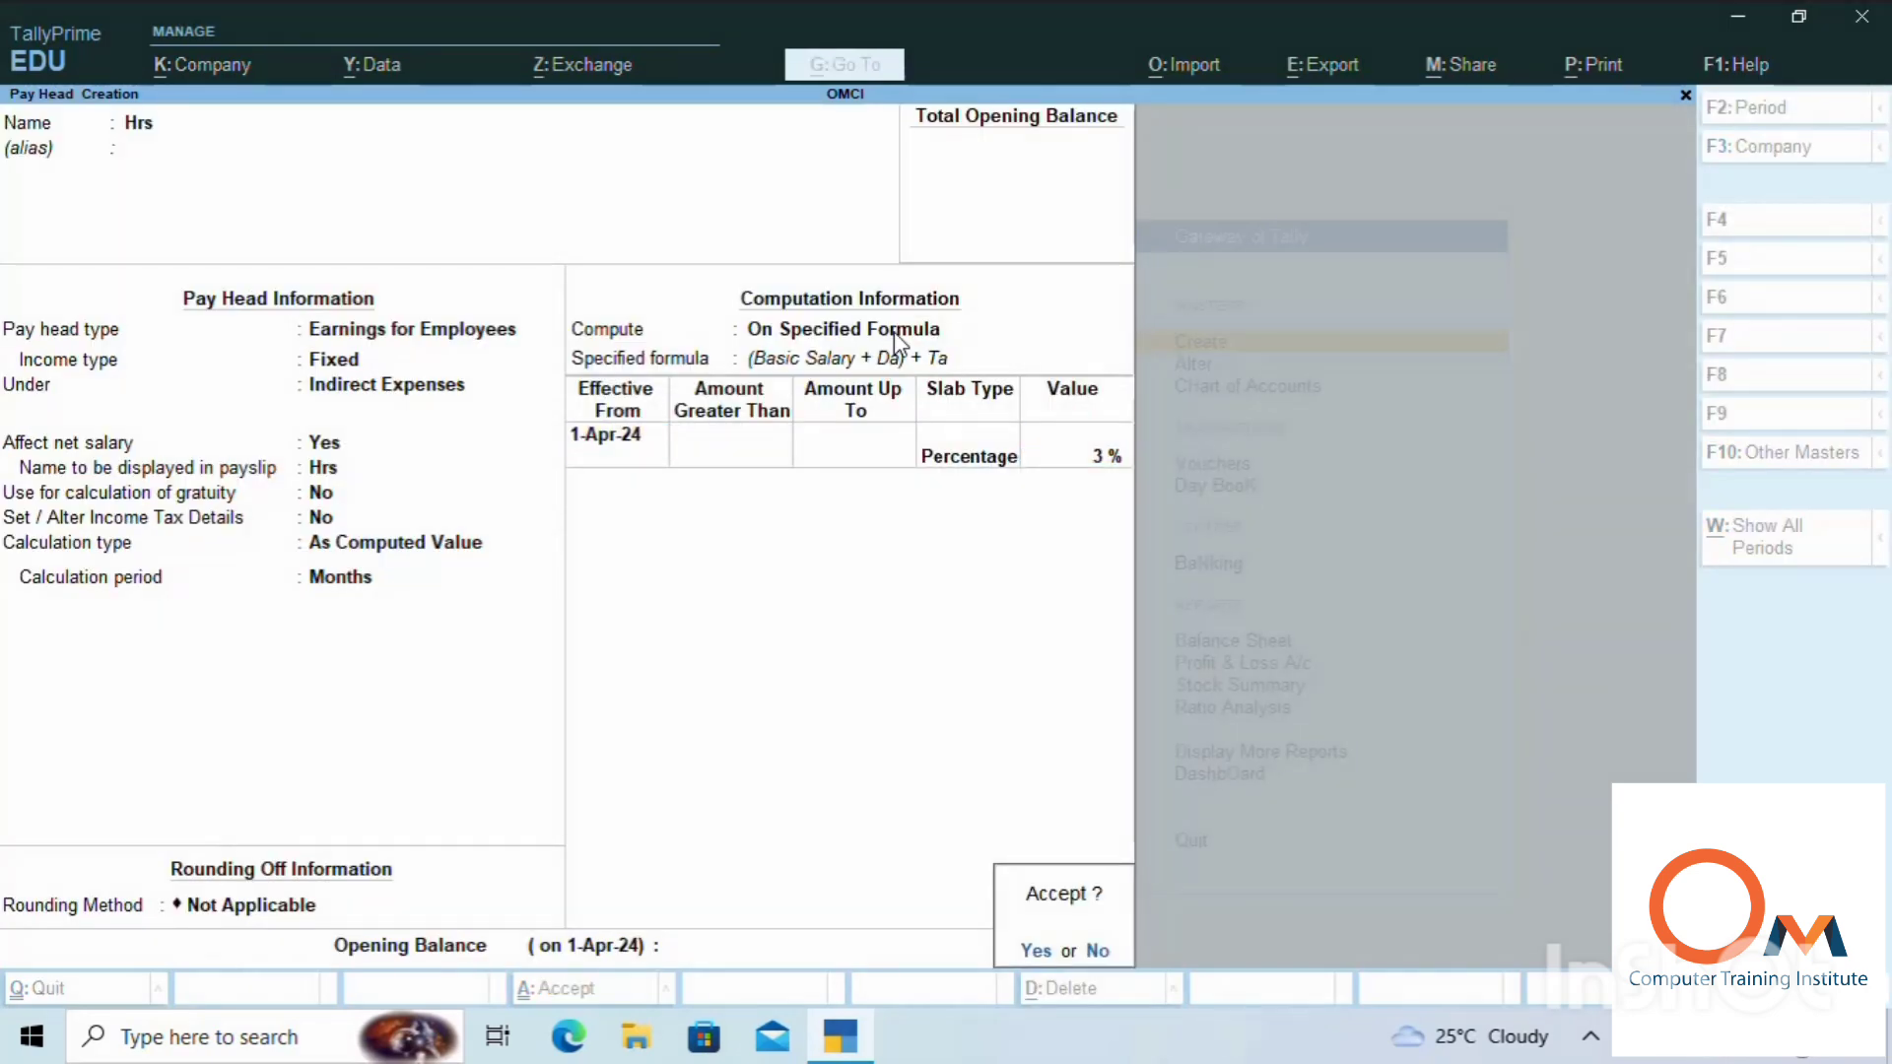
# Save the Hrs pay head and start one named Bouns with the pay head type Bonus
pyautogui.write('yBouns')
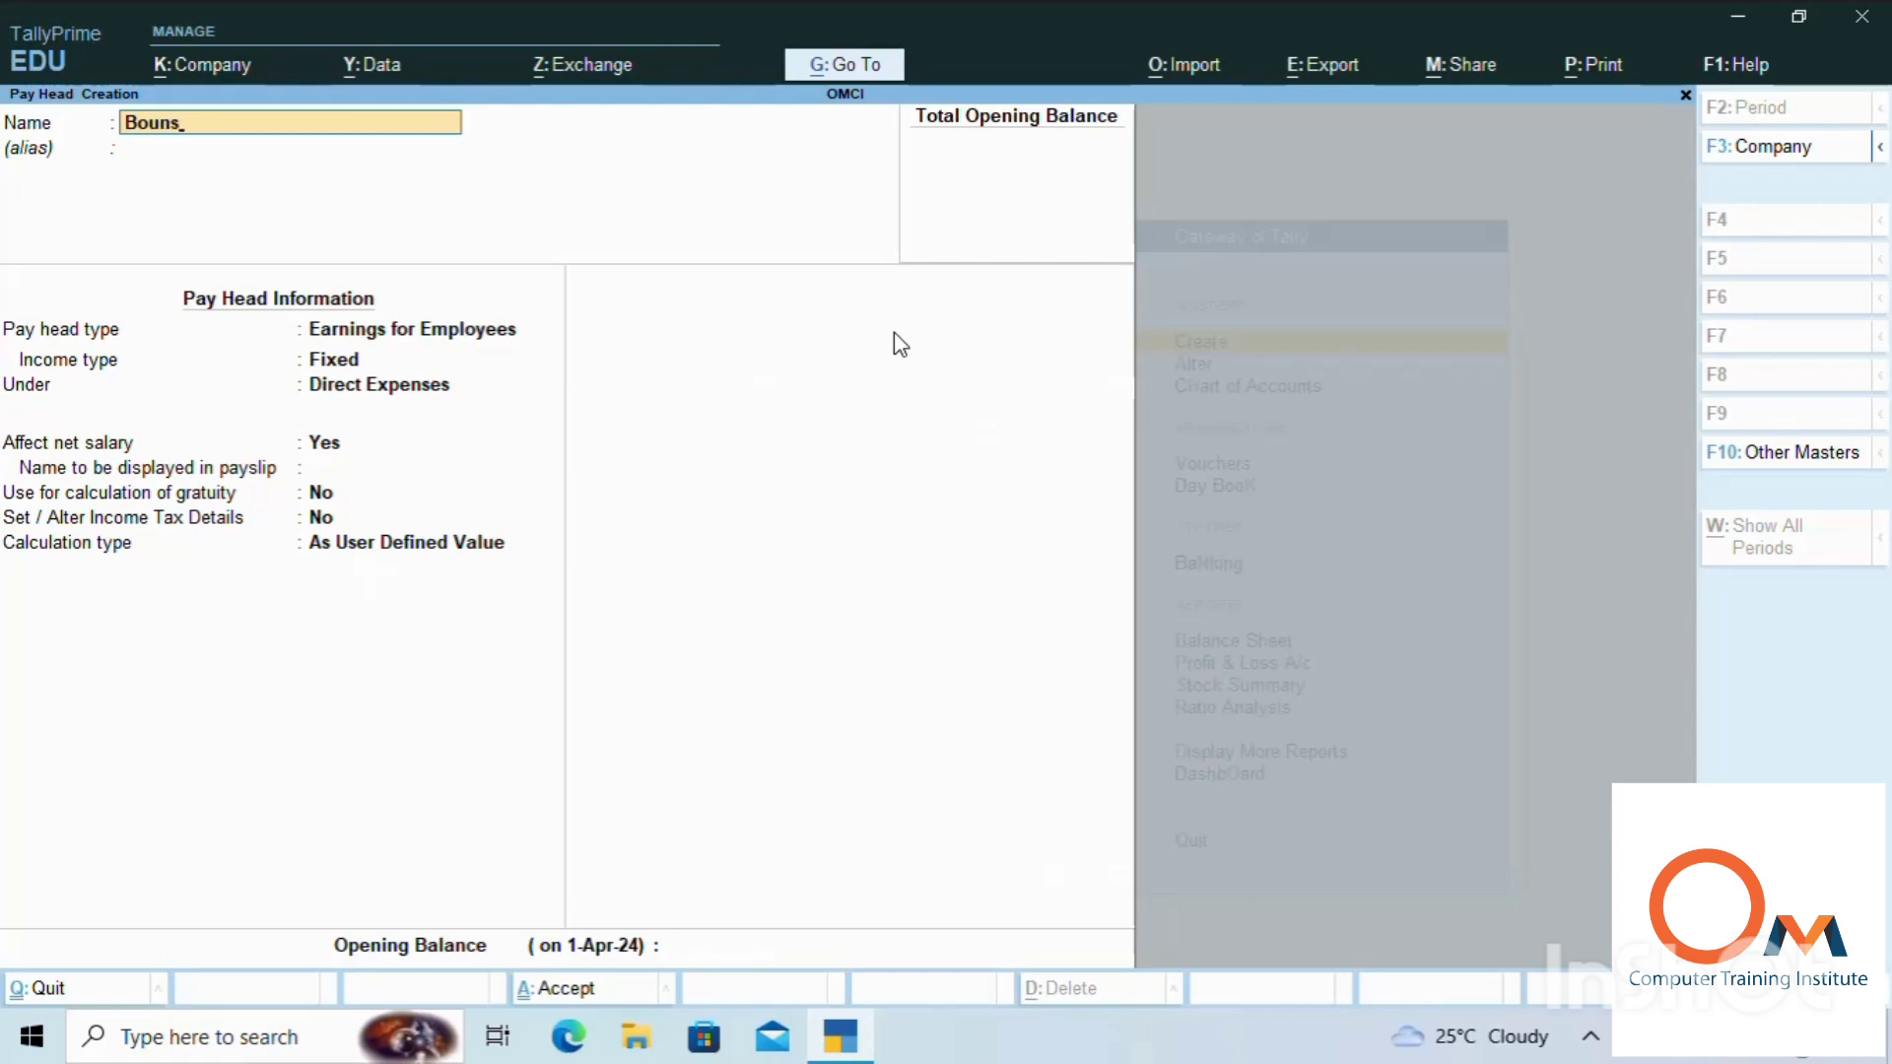
pyautogui.press('Return')
pyautogui.press('Return')
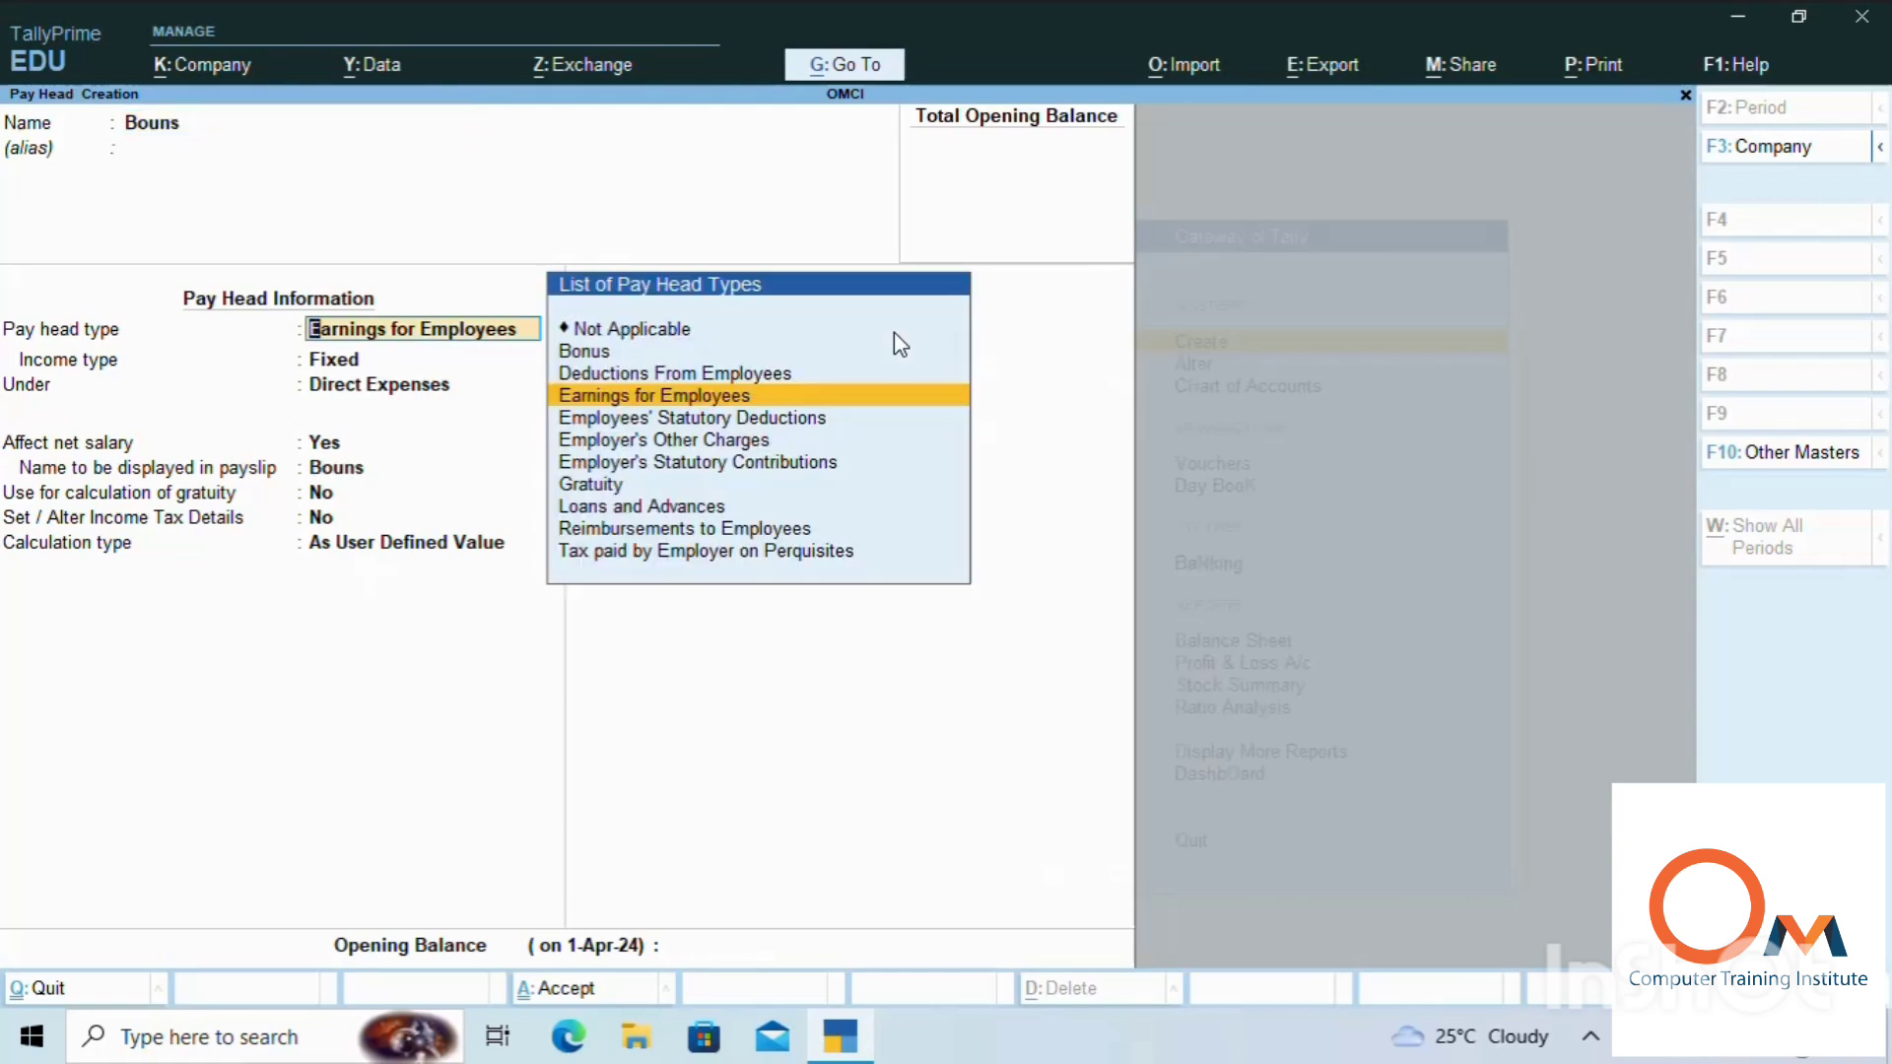
pyautogui.press('Up')
pyautogui.press('Up')
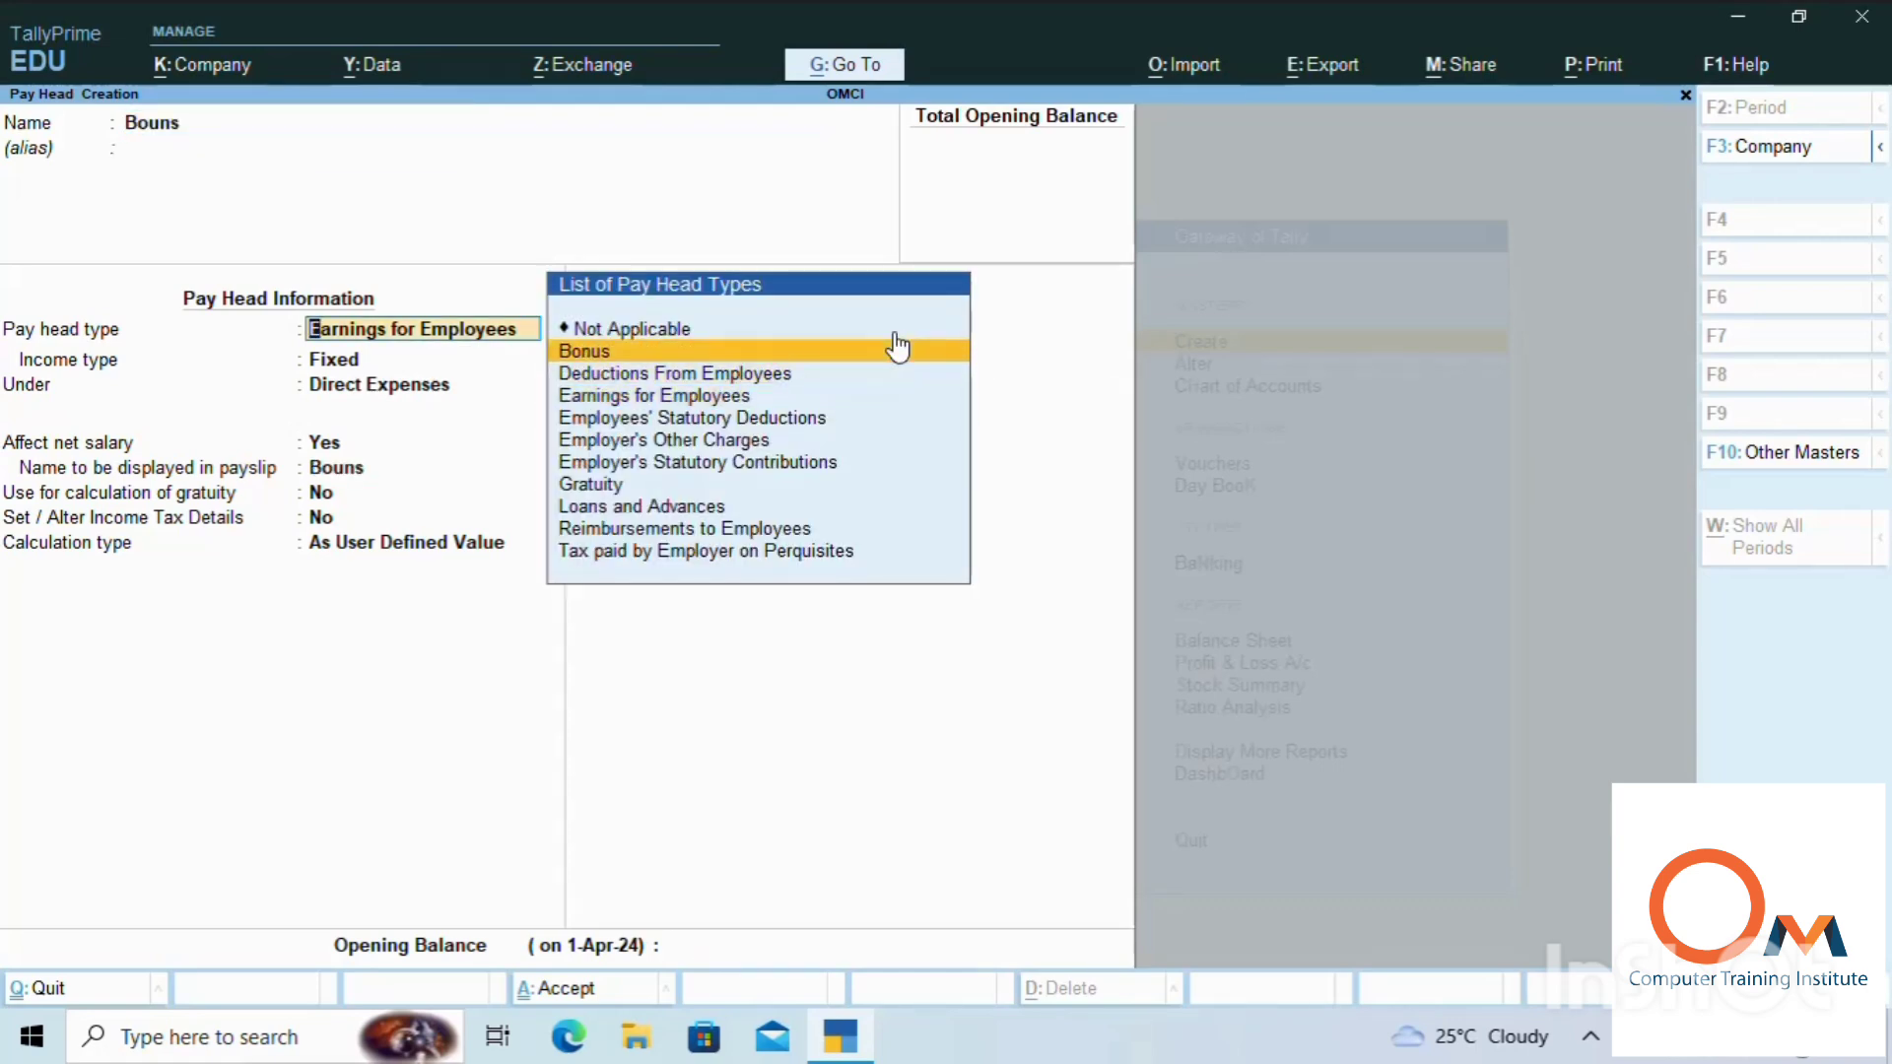
pyautogui.press('Return')
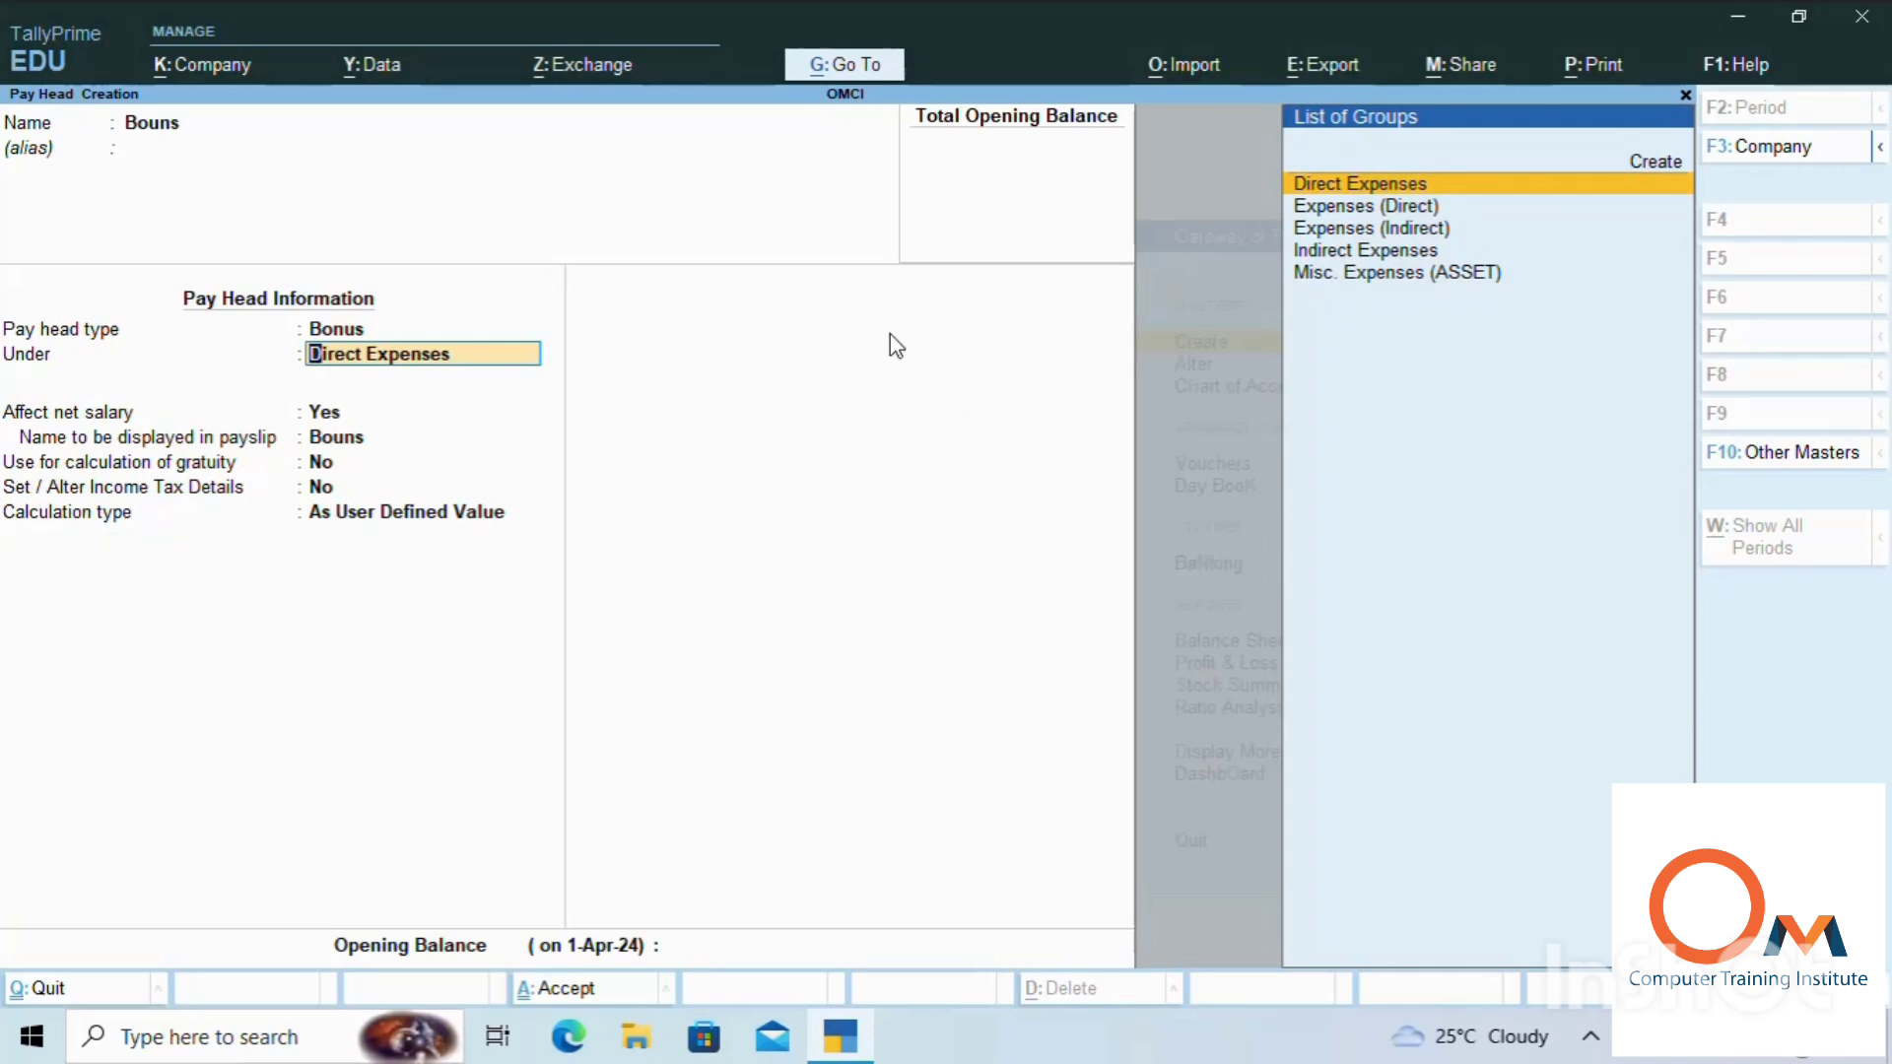
# Correct the new pay head's name to Bonus
pyautogui.click(164, 126)
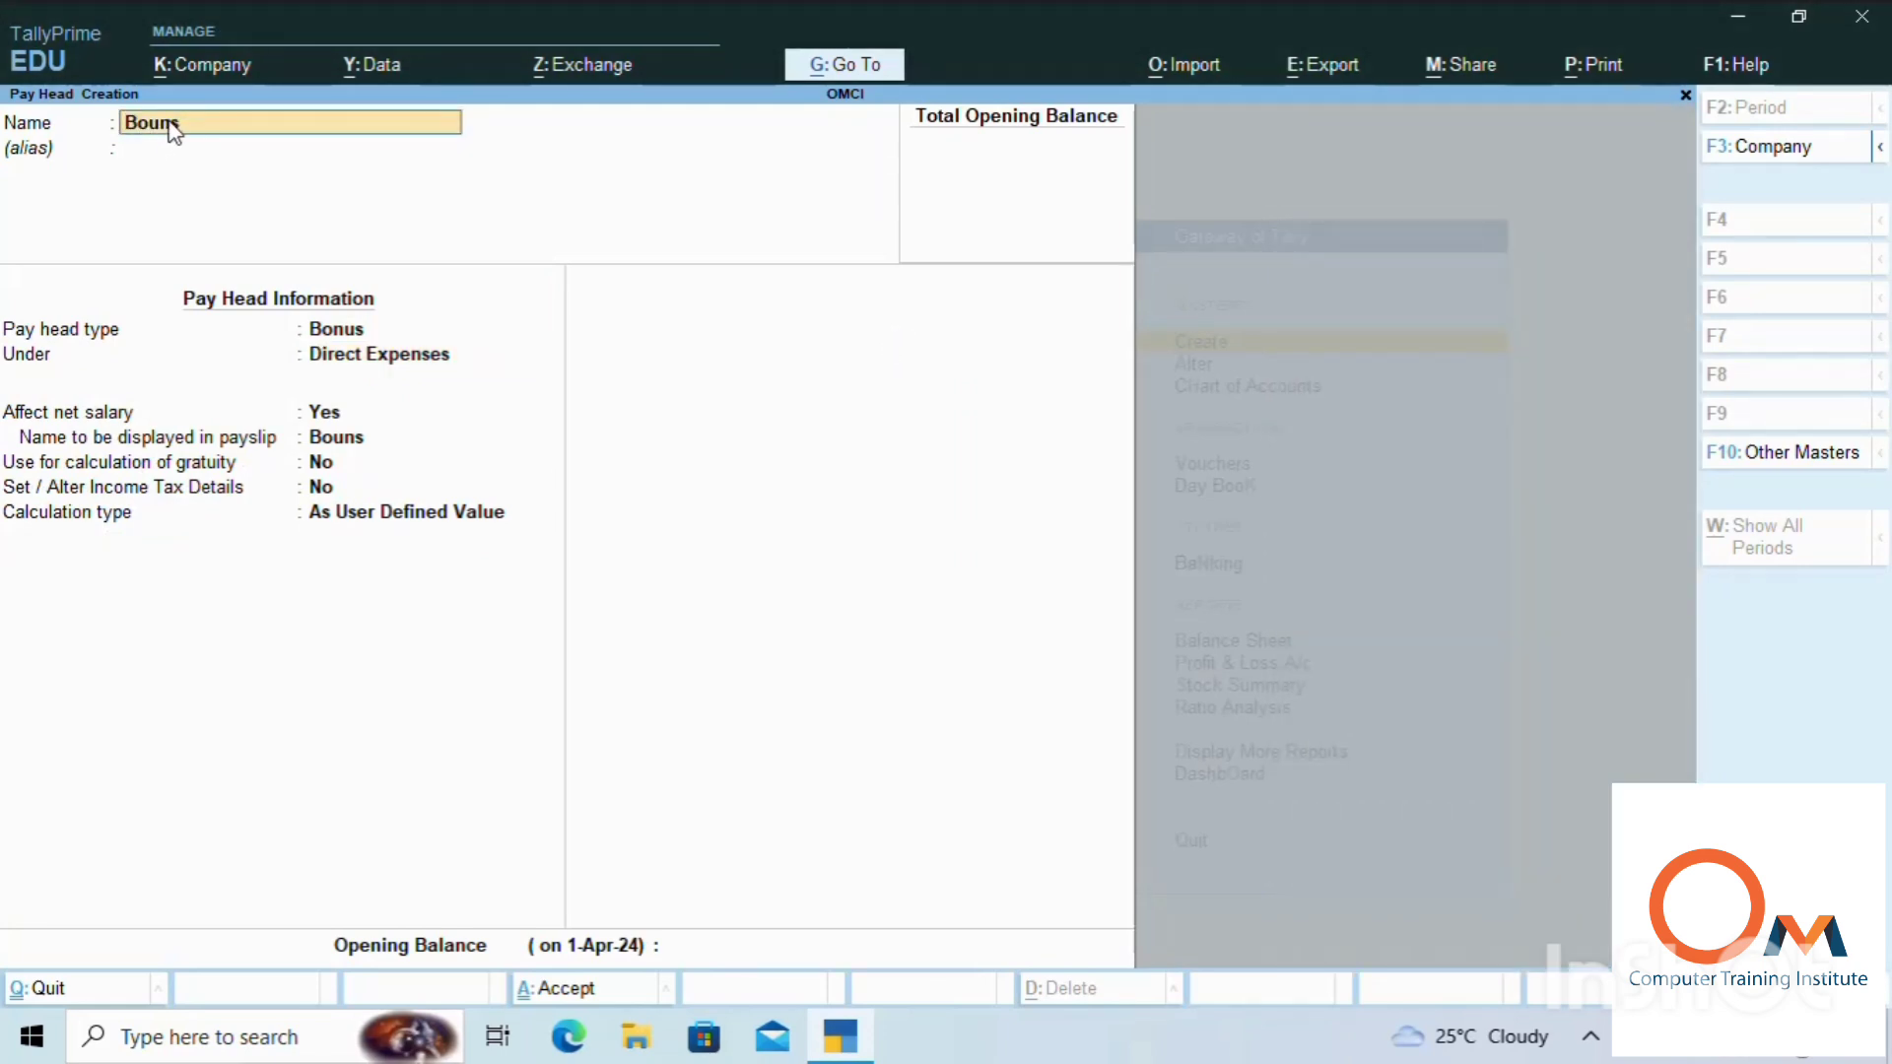
pyautogui.press('BackSpace')
pyautogui.press('BackSpace')
pyautogui.press('BackSpace')
pyautogui.press('BackSpace')
pyautogui.press('Delete')
pyautogui.press('Return')
pyautogui.press('Return')
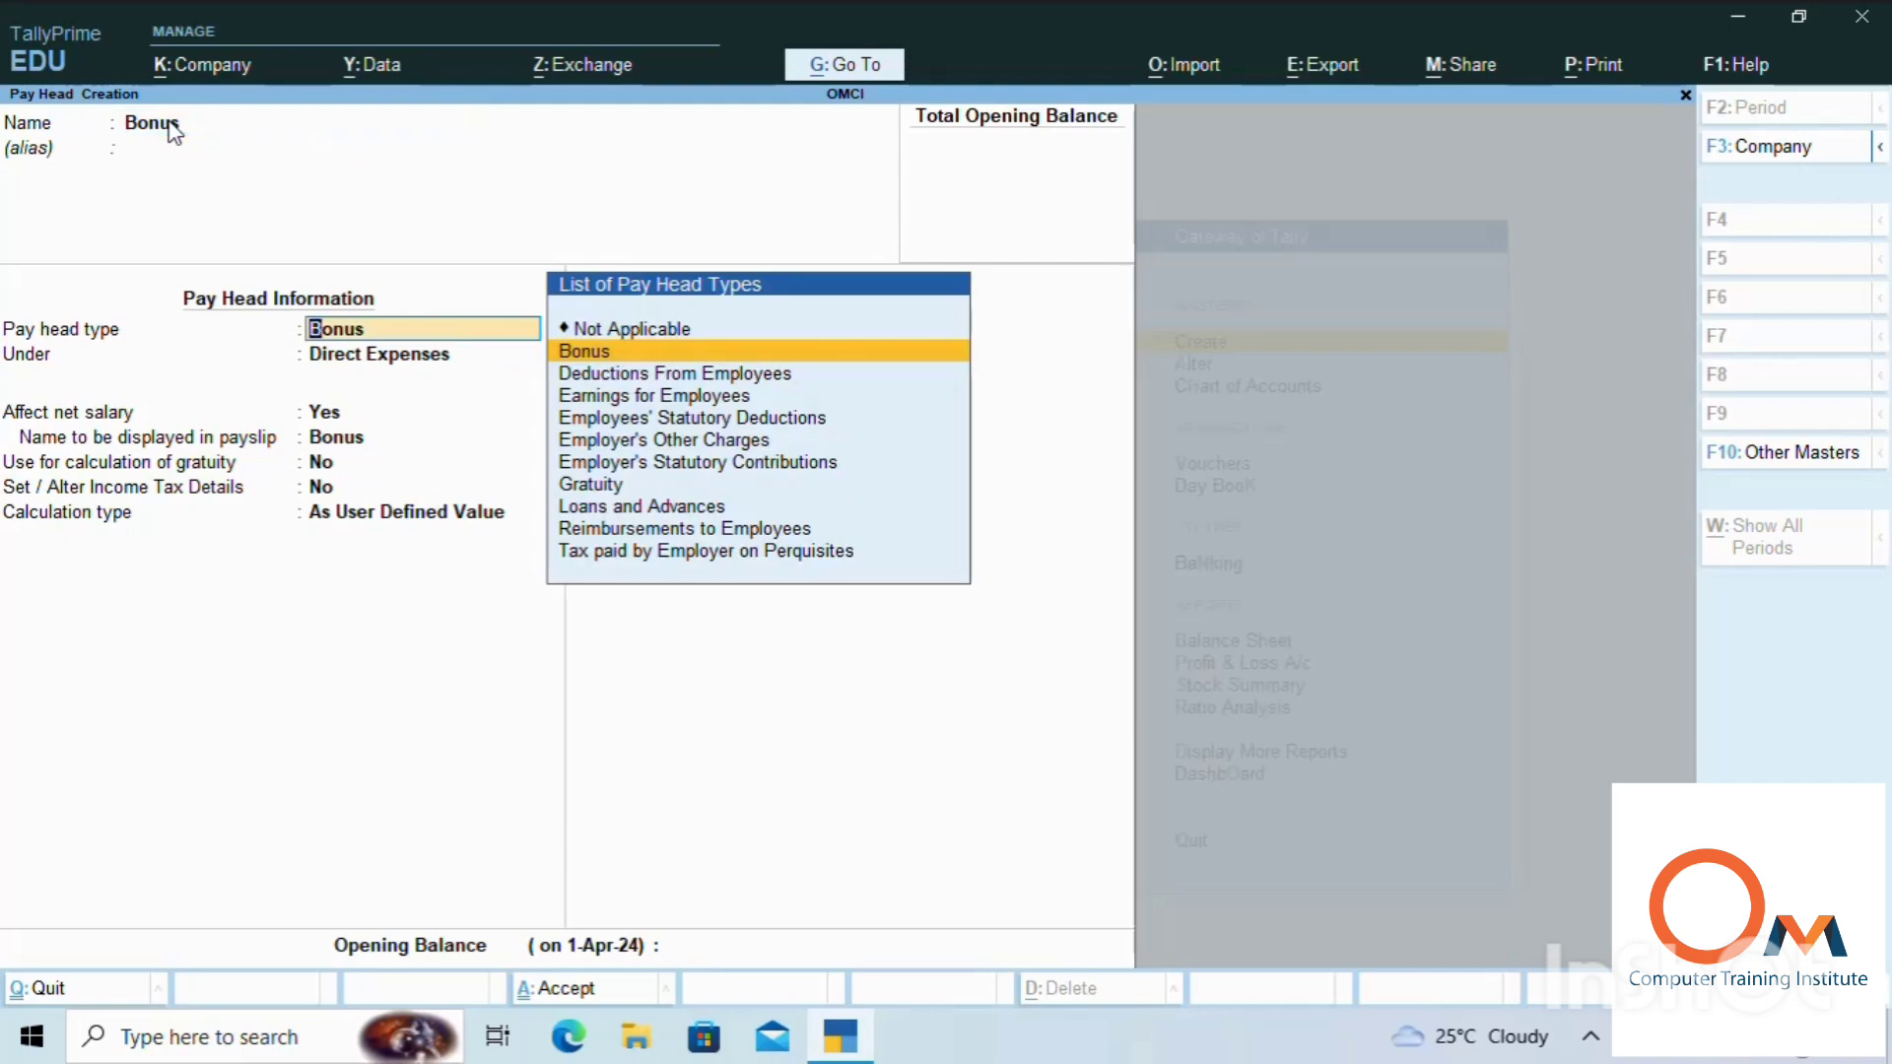
# Keep Bonus as the pay head type and place the pay head under Indirect Expenses
pyautogui.press('Return')
pyautogui.press('Down')
pyautogui.press('Down')
pyautogui.press('Down')
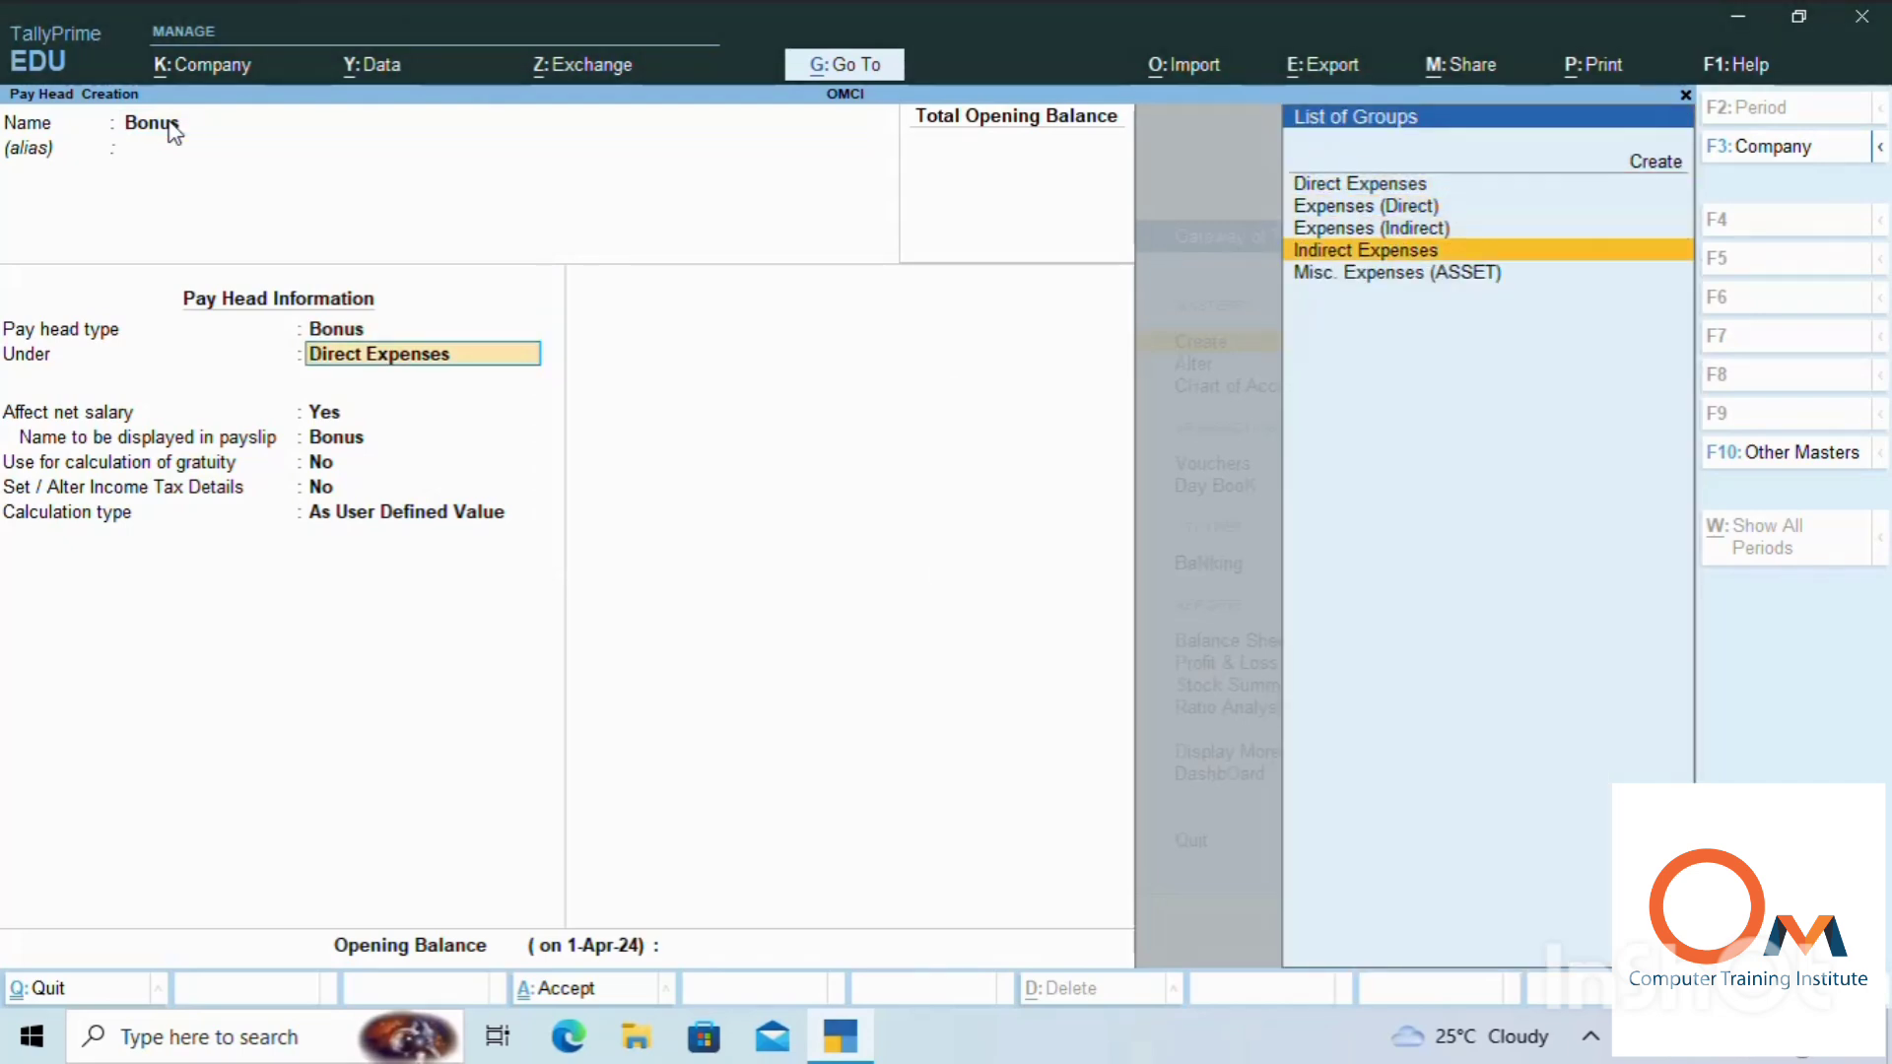
pyautogui.press('Return')
# Keep Bonus's net salary, payslip name, gratuity and tax defaults, and calculate it As Computed Value by Months
pyautogui.press('Return')
pyautogui.press('Return')
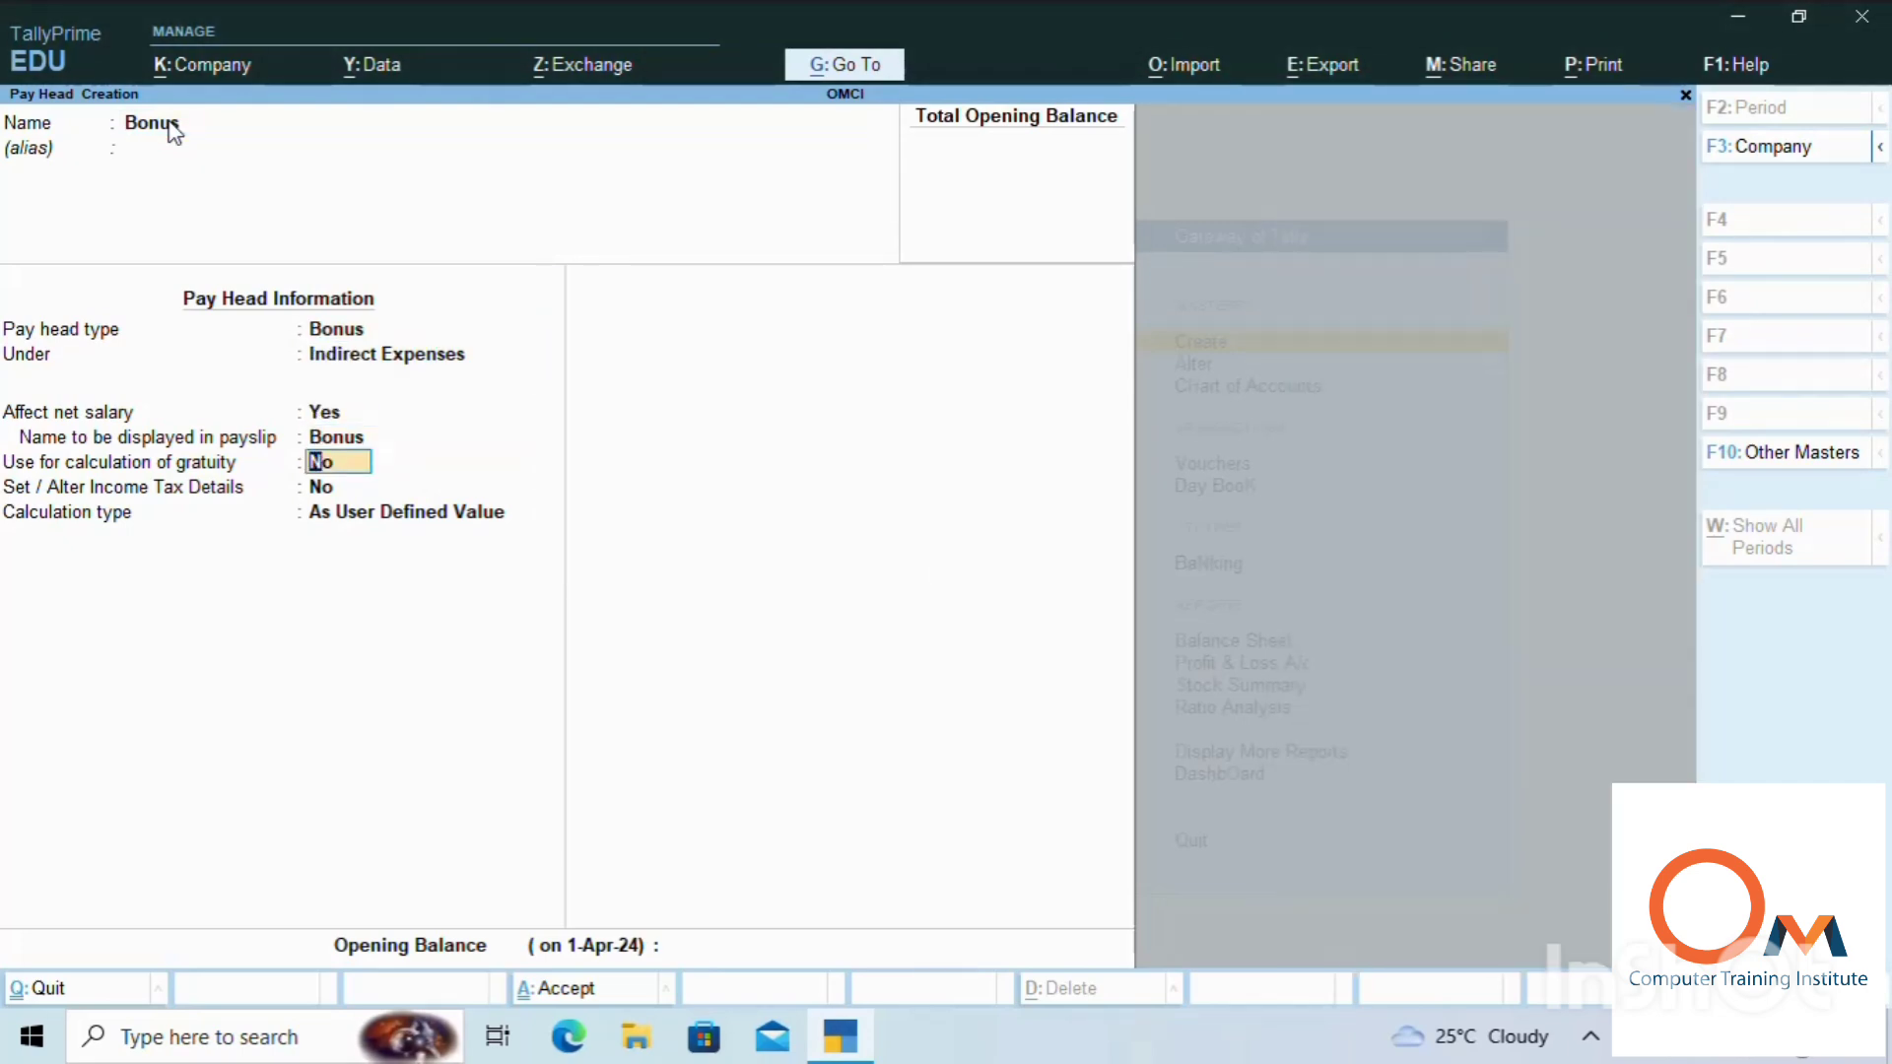
pyautogui.press('Return')
pyautogui.press('Return')
pyautogui.press('Up')
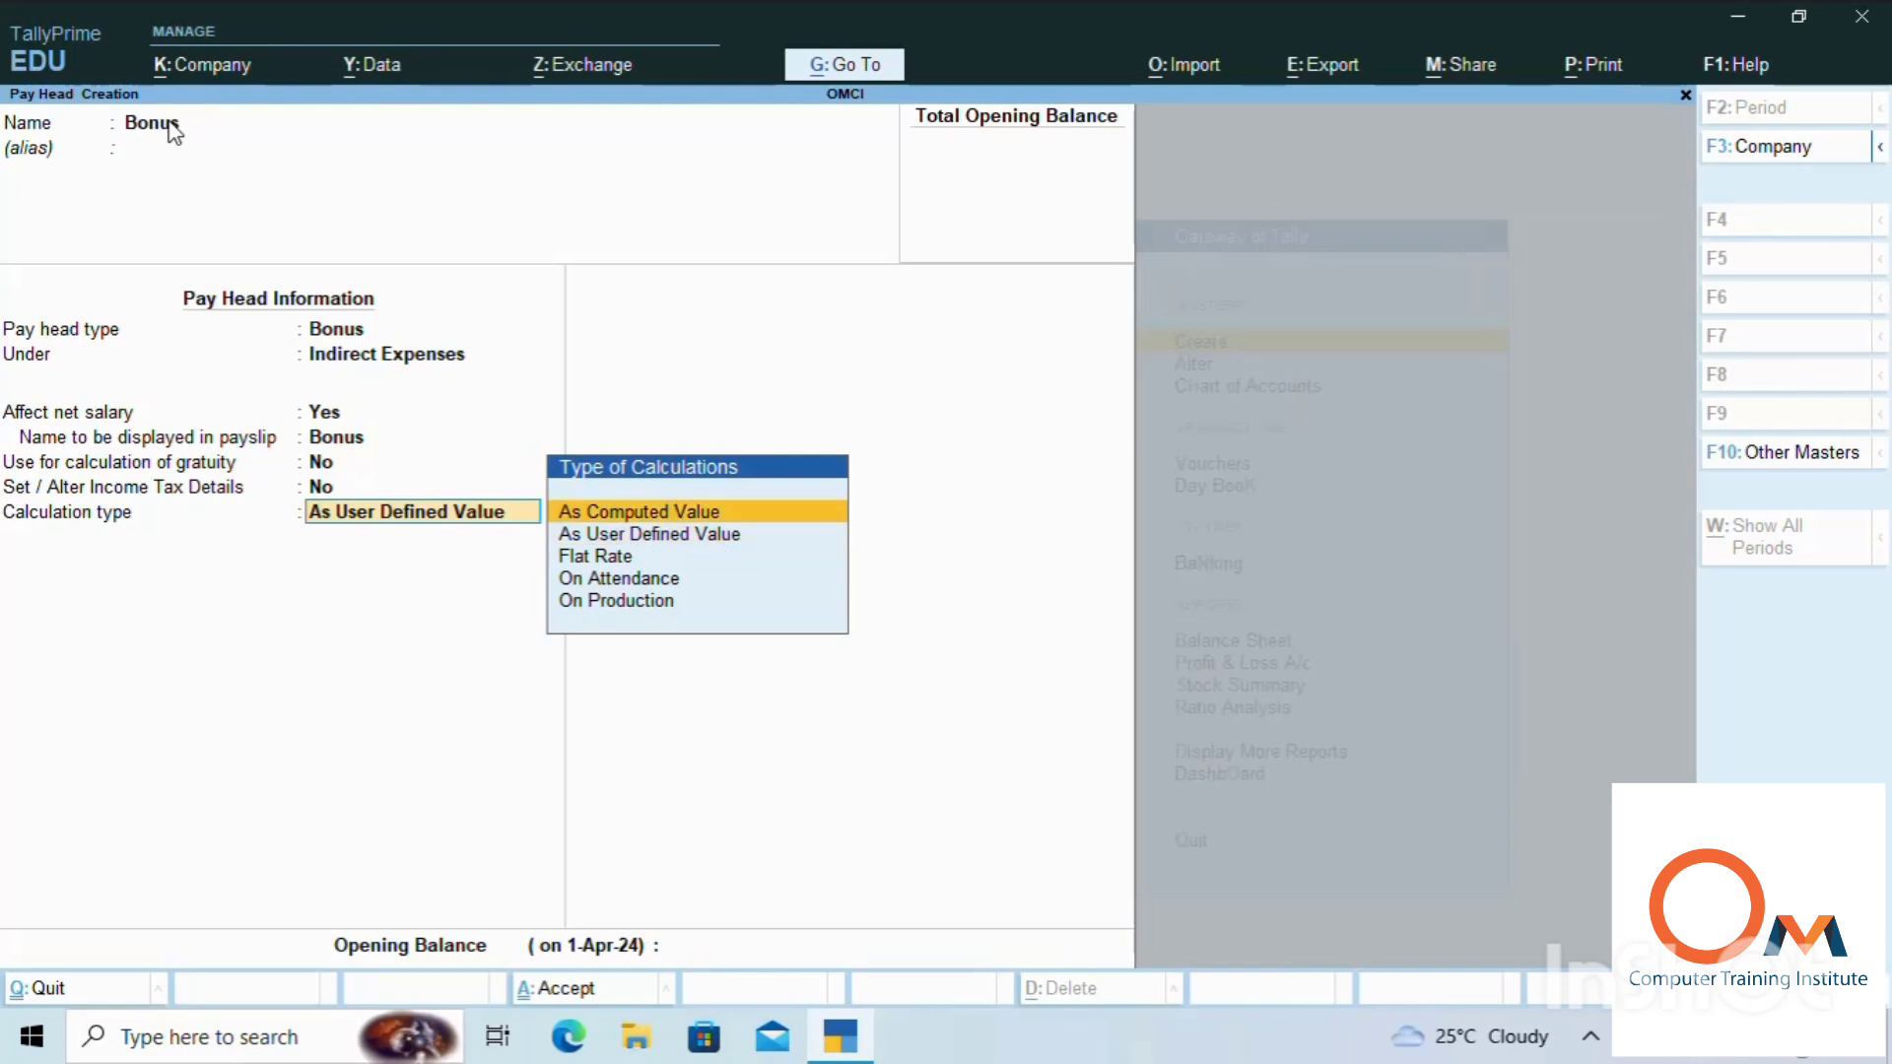
pyautogui.press('Return')
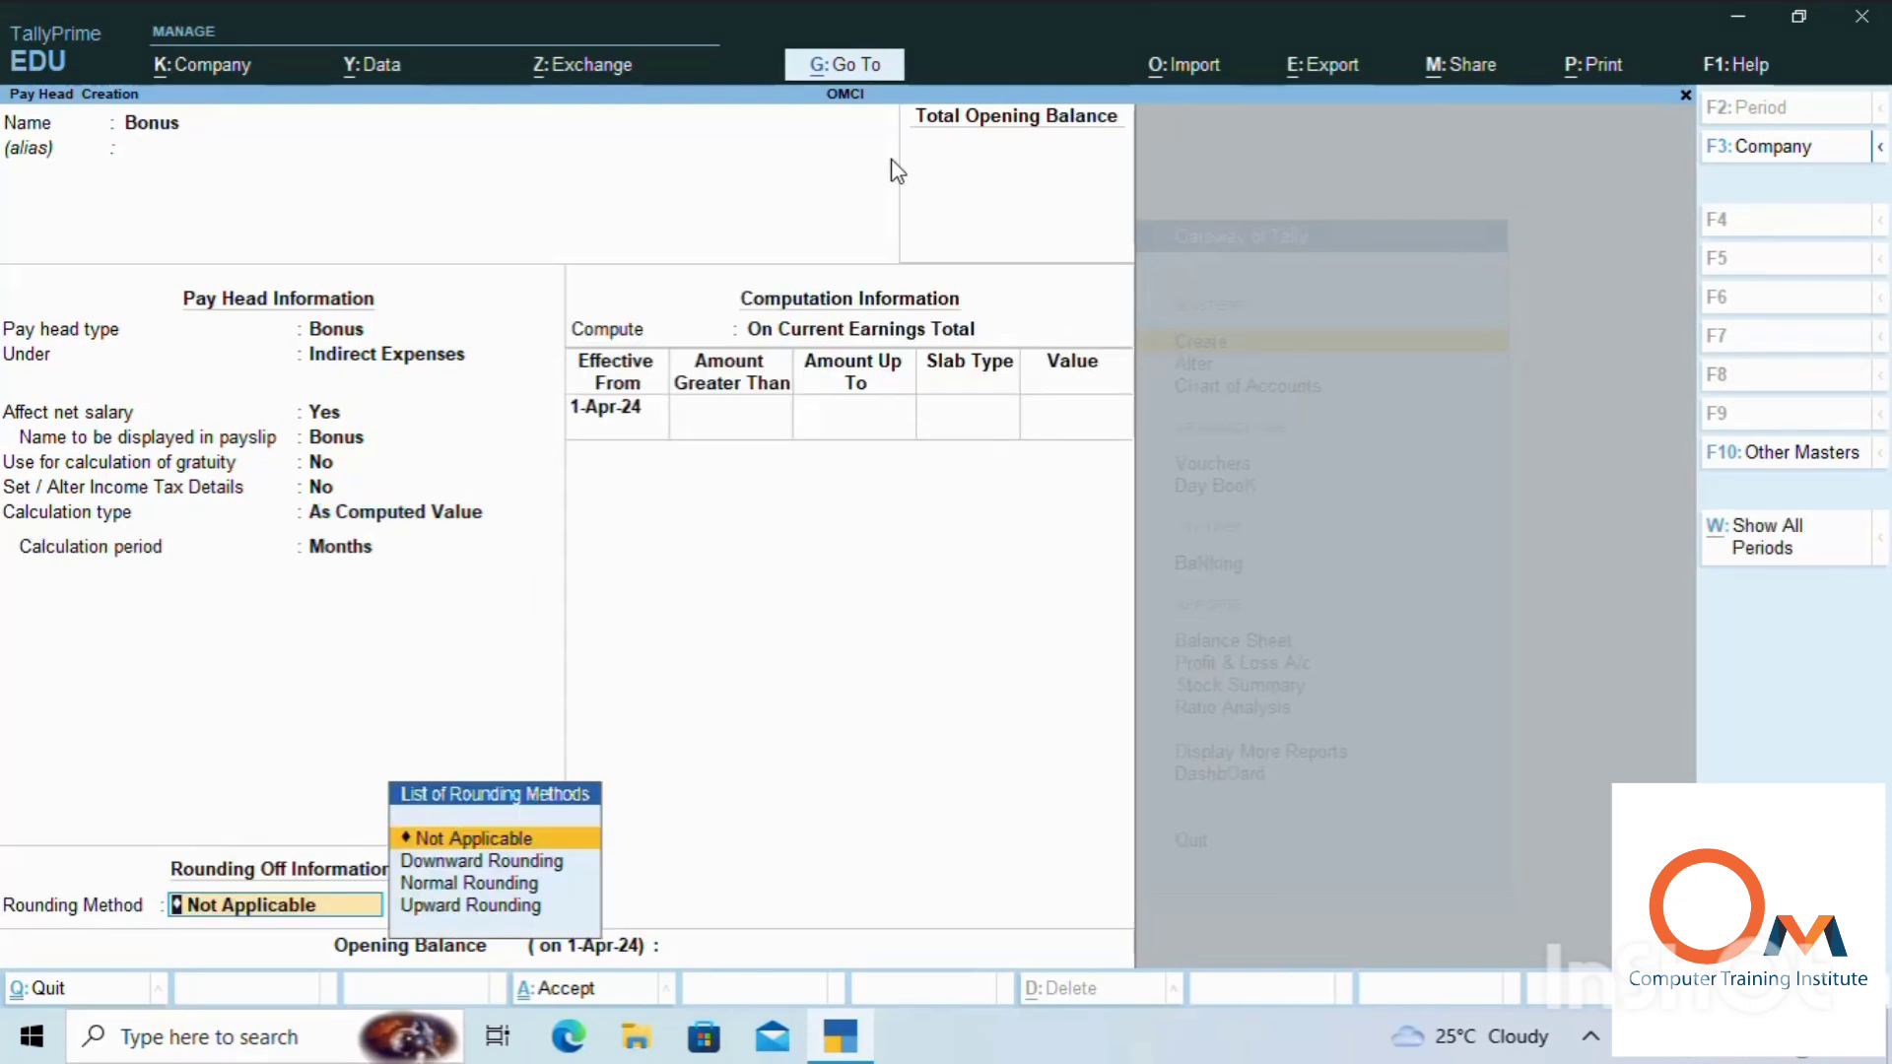
# Compute Bonus On Specified Formula, adding the Basic Salary and Da pay heads first
pyautogui.click(870, 335)
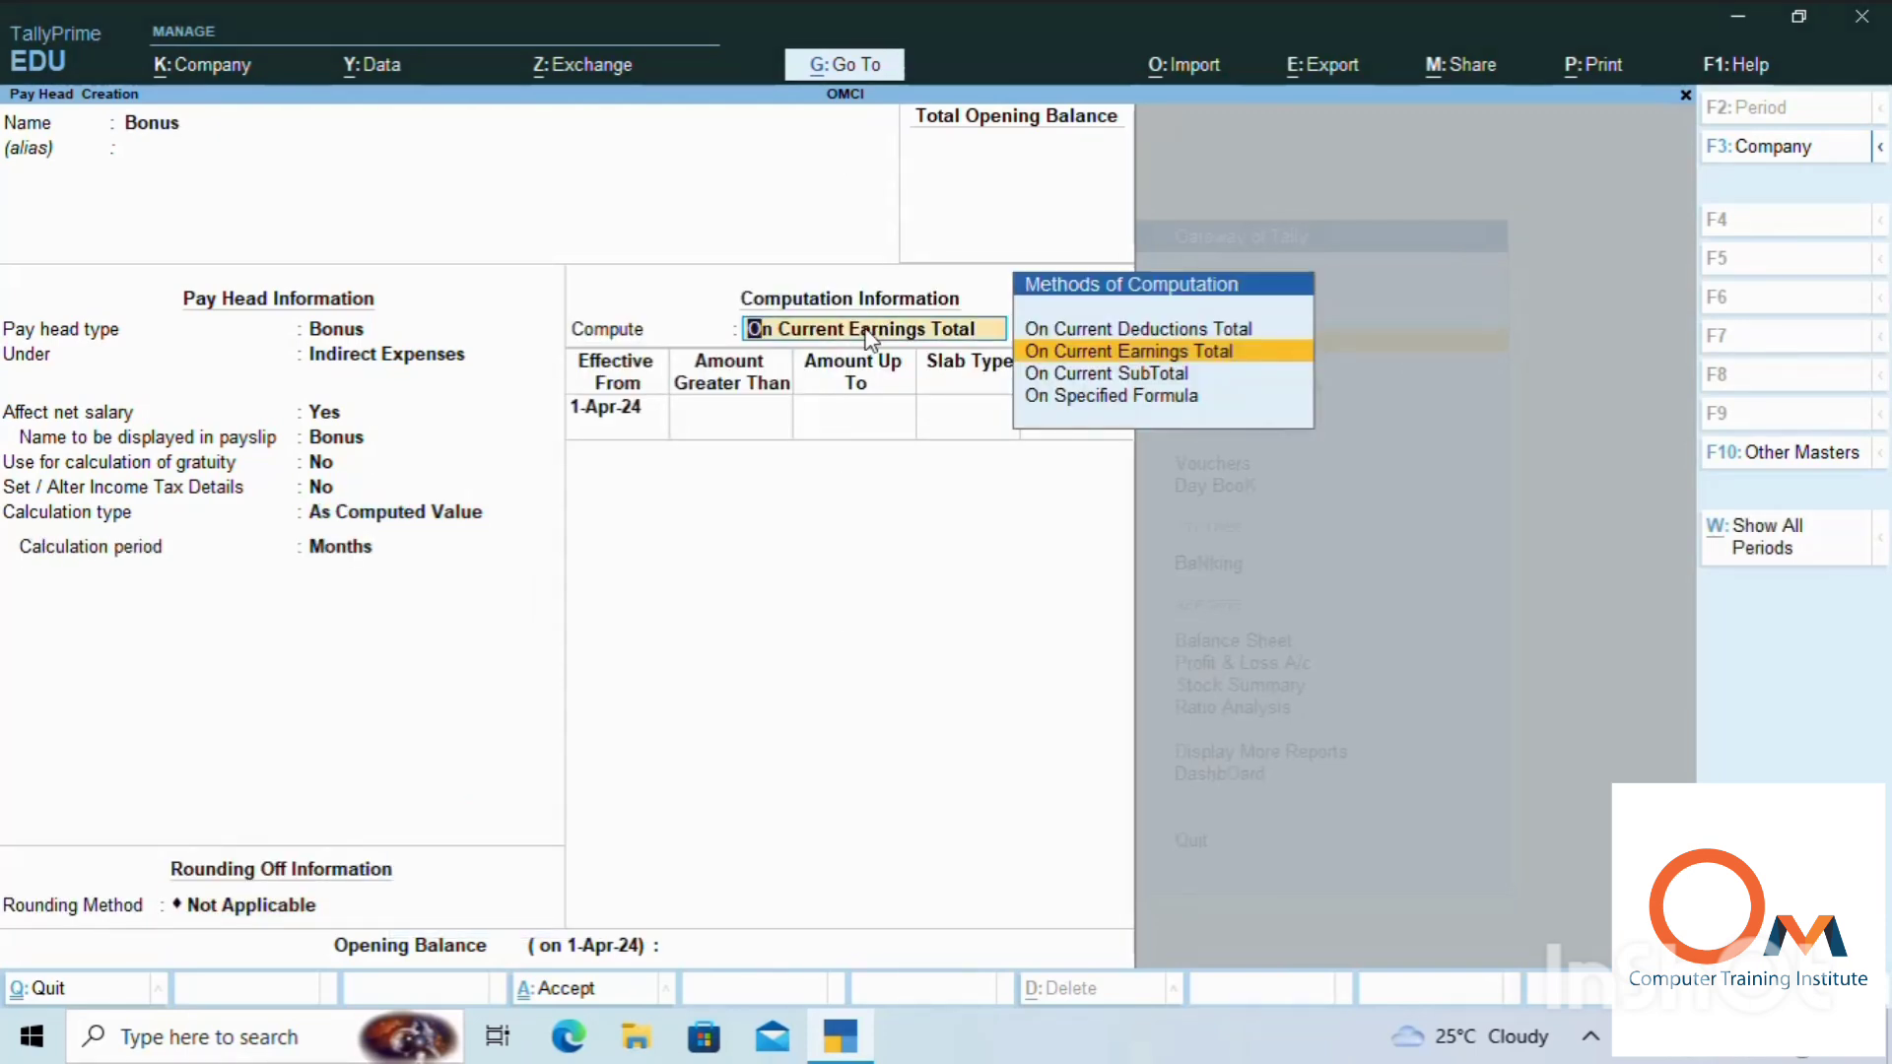
pyautogui.press('Down')
pyautogui.press('Down')
pyautogui.press('Return')
pyautogui.press('Return')
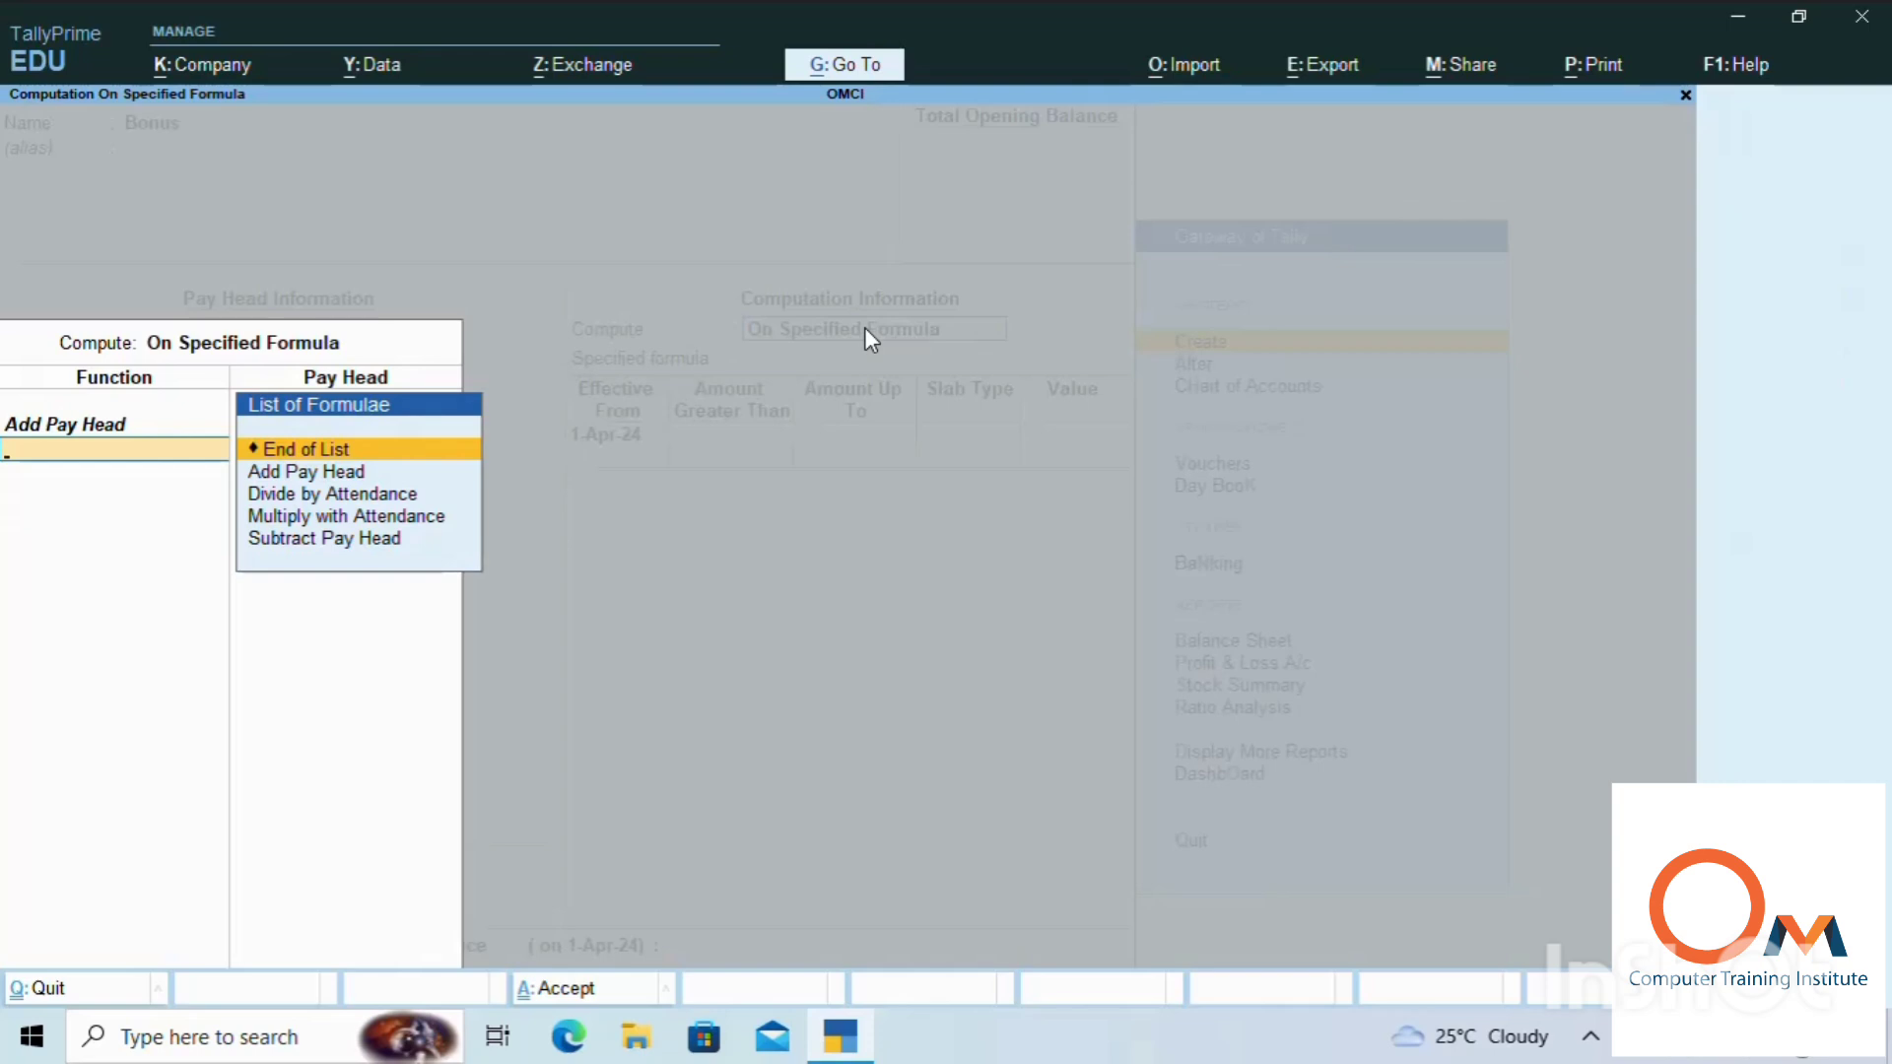
pyautogui.press('Down')
pyautogui.press('Return')
pyautogui.press('Down')
pyautogui.press('Return')
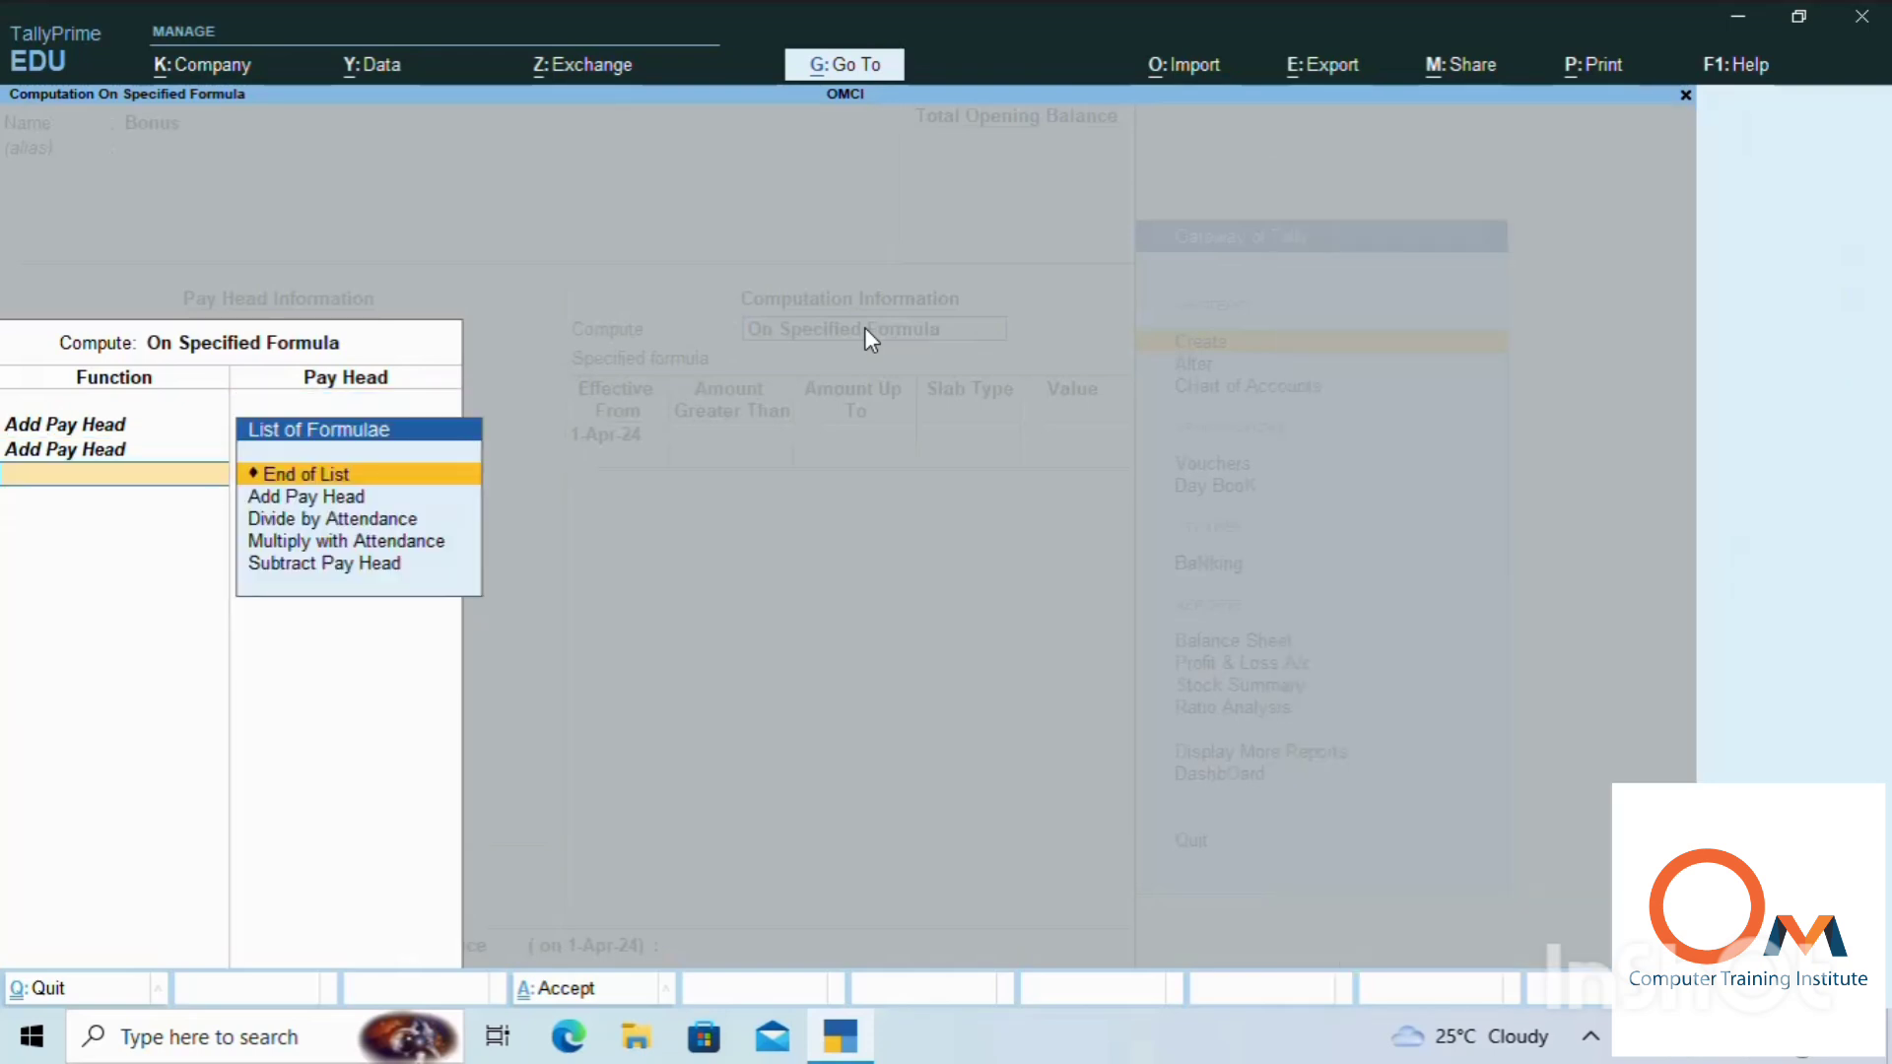
# Add the Ta and Hrs pay heads to Bonus's formula and end the list
pyautogui.press('Down')
pyautogui.press('Return')
pyautogui.press('Down')
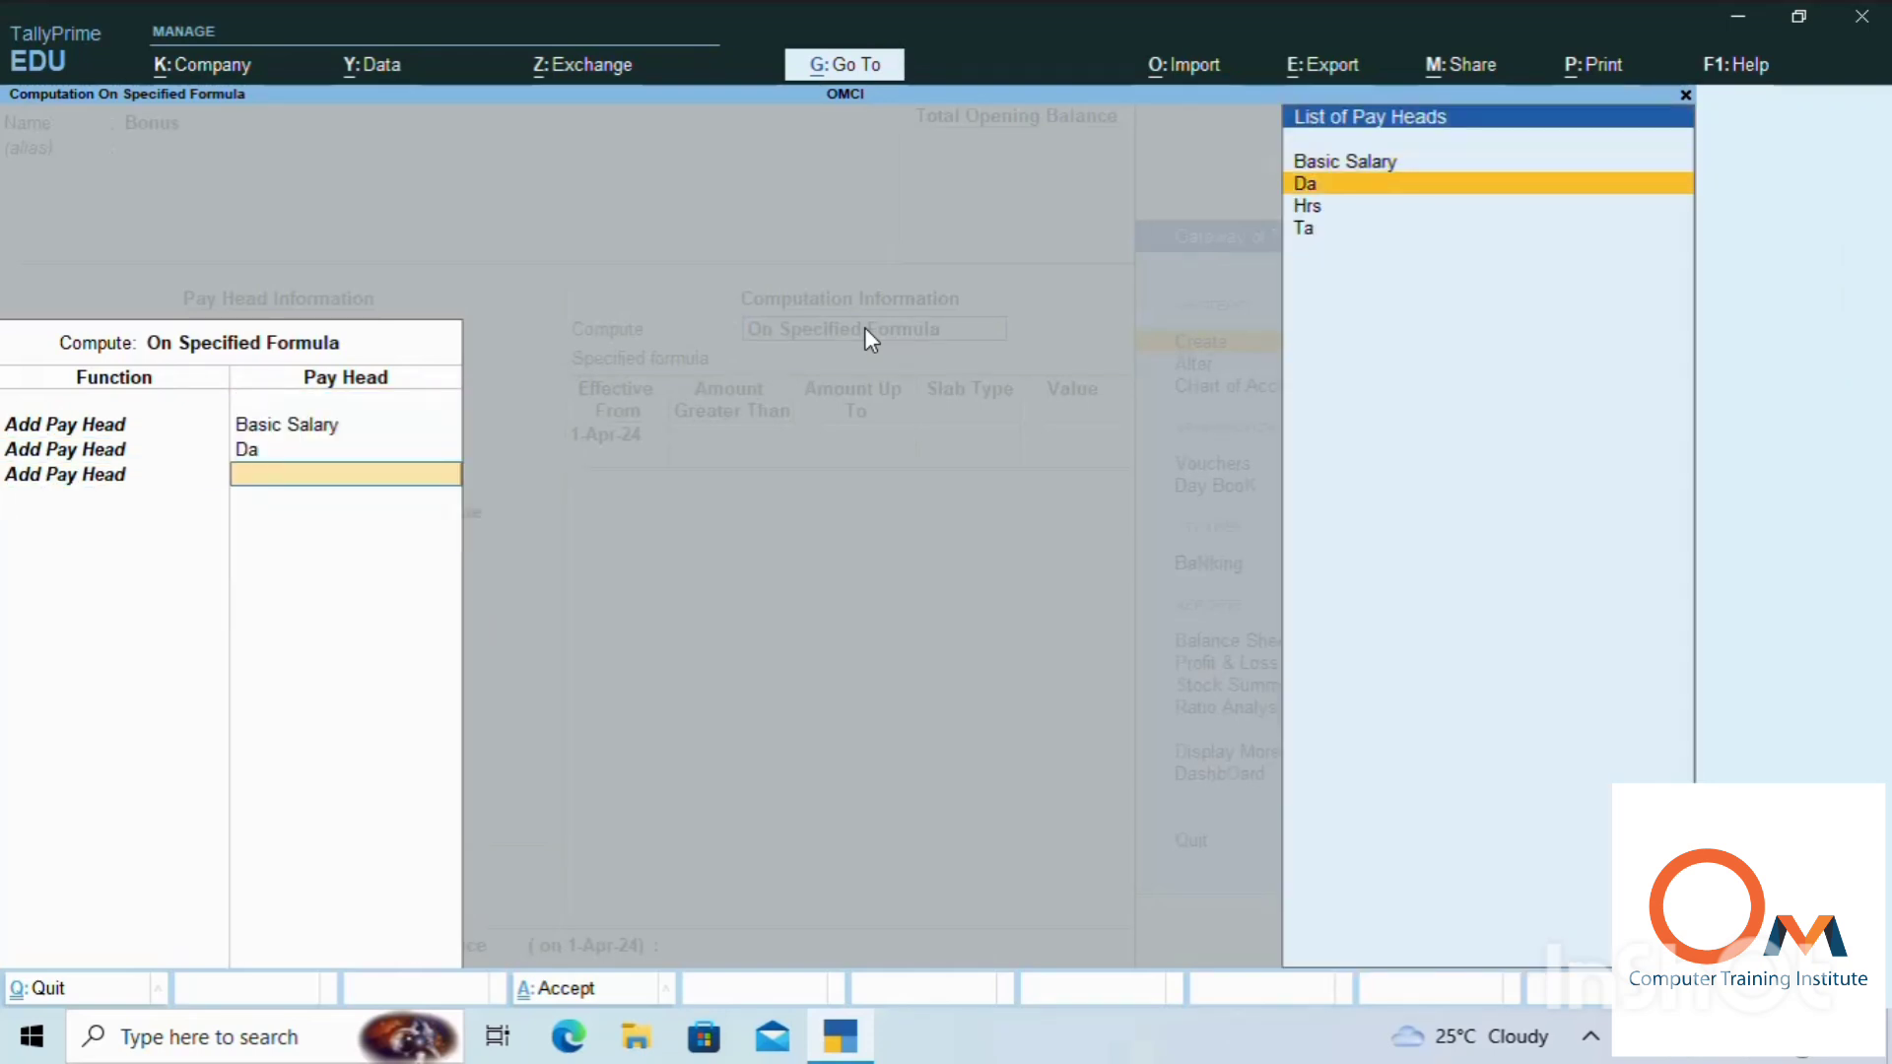
pyautogui.press('Down')
pyautogui.press('Down')
pyautogui.press('Return')
pyautogui.press('Down')
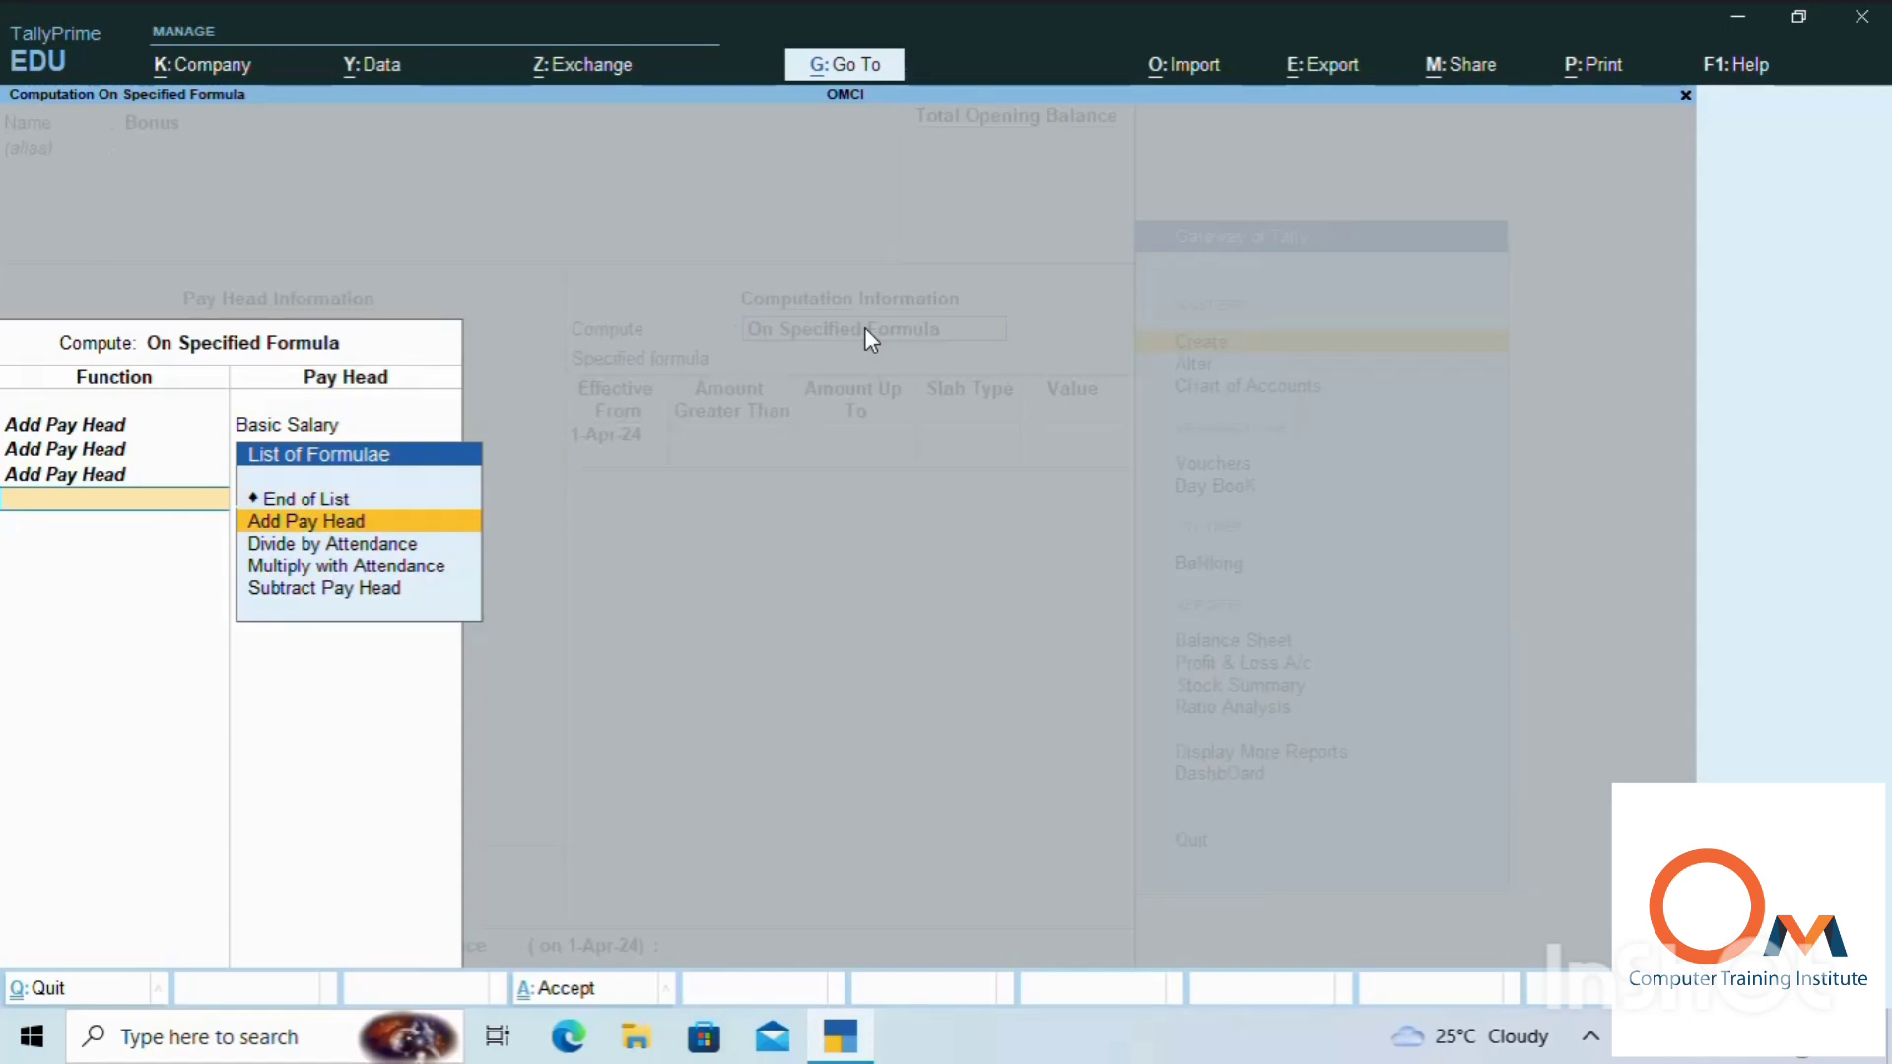
pyautogui.press('Return')
pyautogui.press('Down')
pyautogui.press('Down')
pyautogui.press('Return')
pyautogui.press('Return')
# Set a 5 % Percentage slab for Bonus effective from 1-Apr-24 without amount limits or opening balance
pyautogui.press('Return')
pyautogui.press('Return')
pyautogui.press('Return')
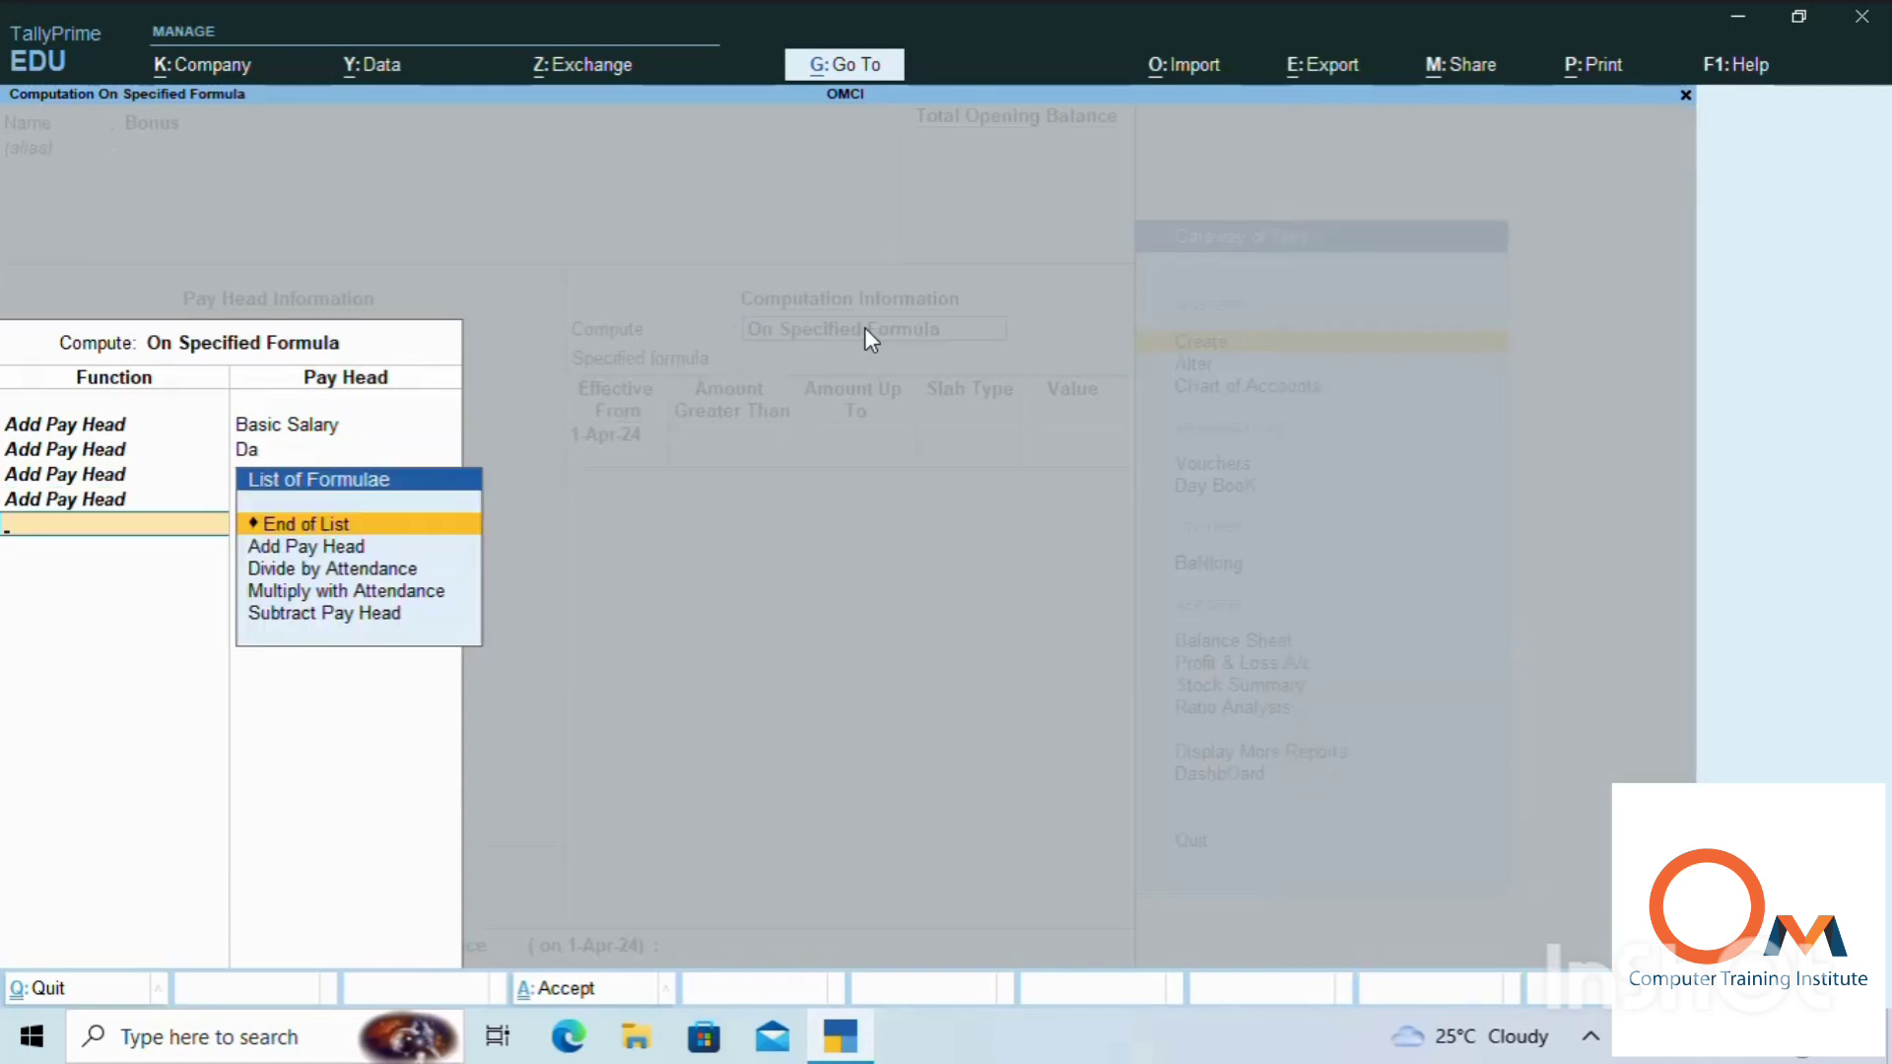
pyautogui.press('Return')
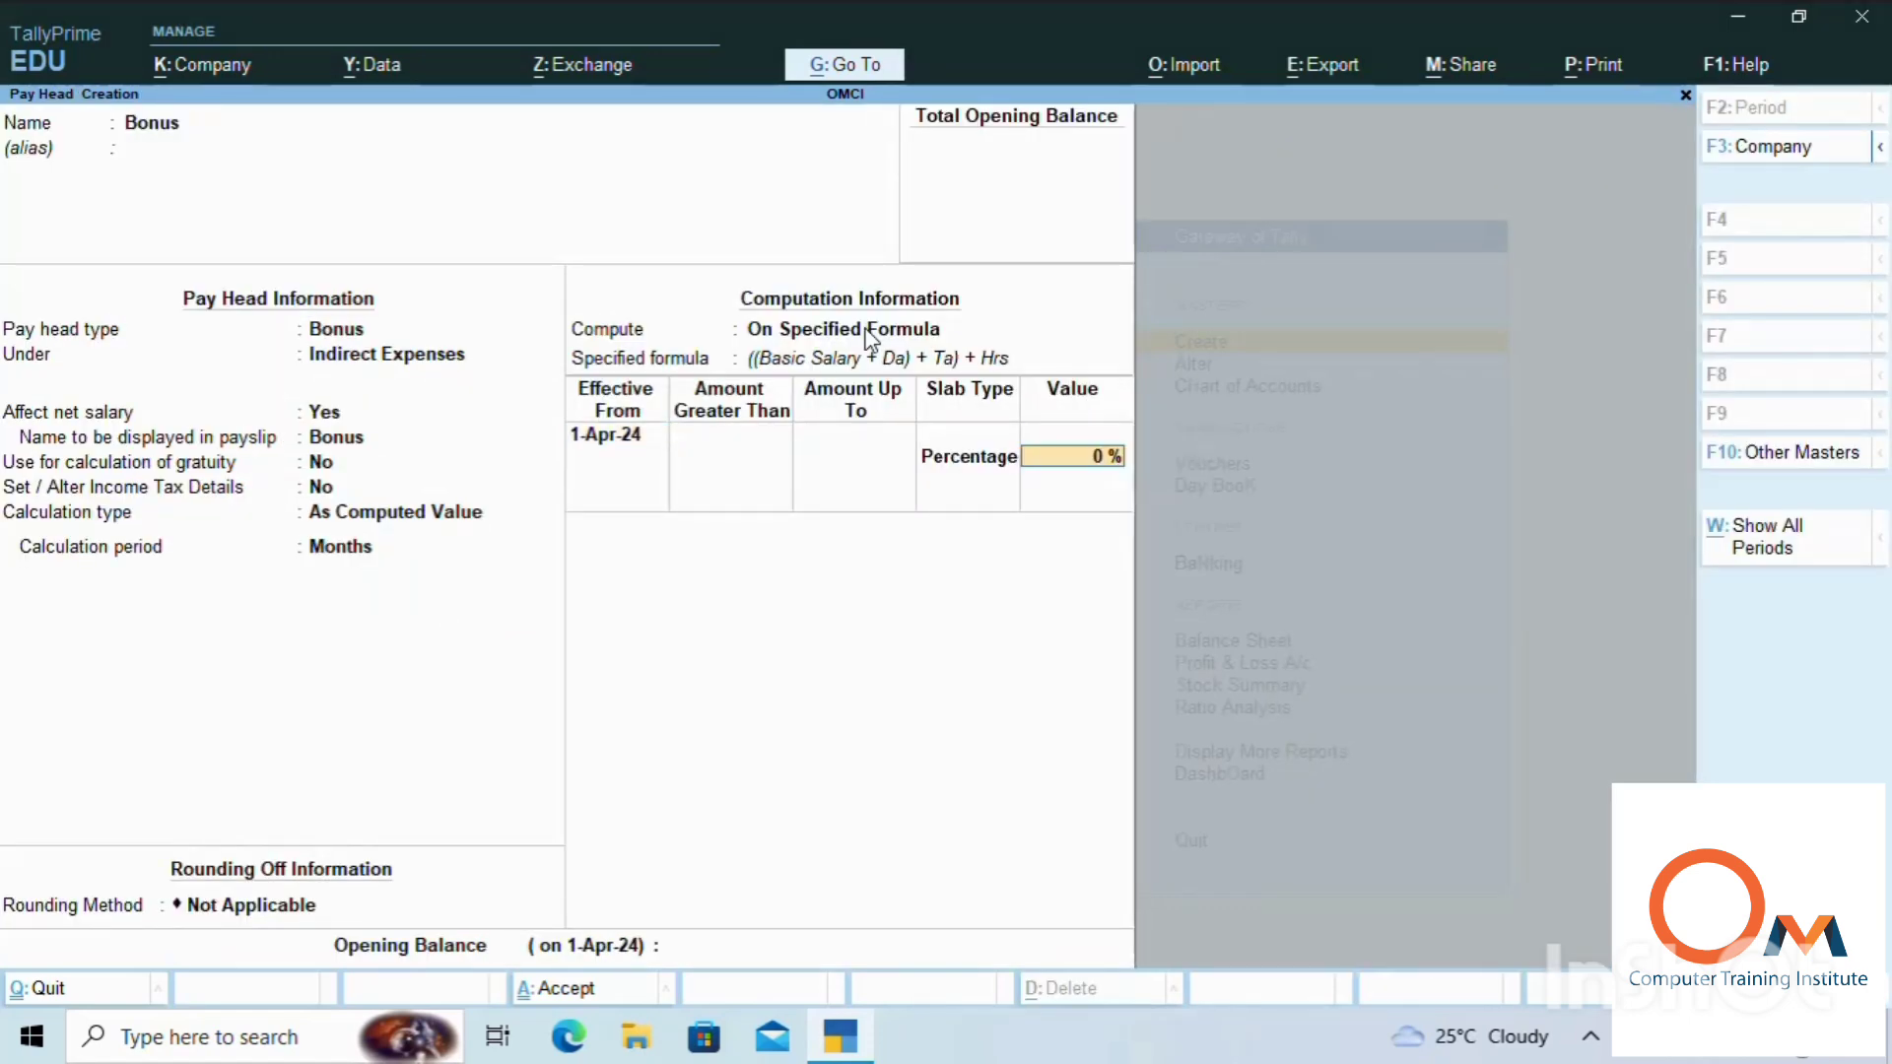
pyautogui.write('5')
pyautogui.press('Return')
pyautogui.press('Return')
pyautogui.press('Return')
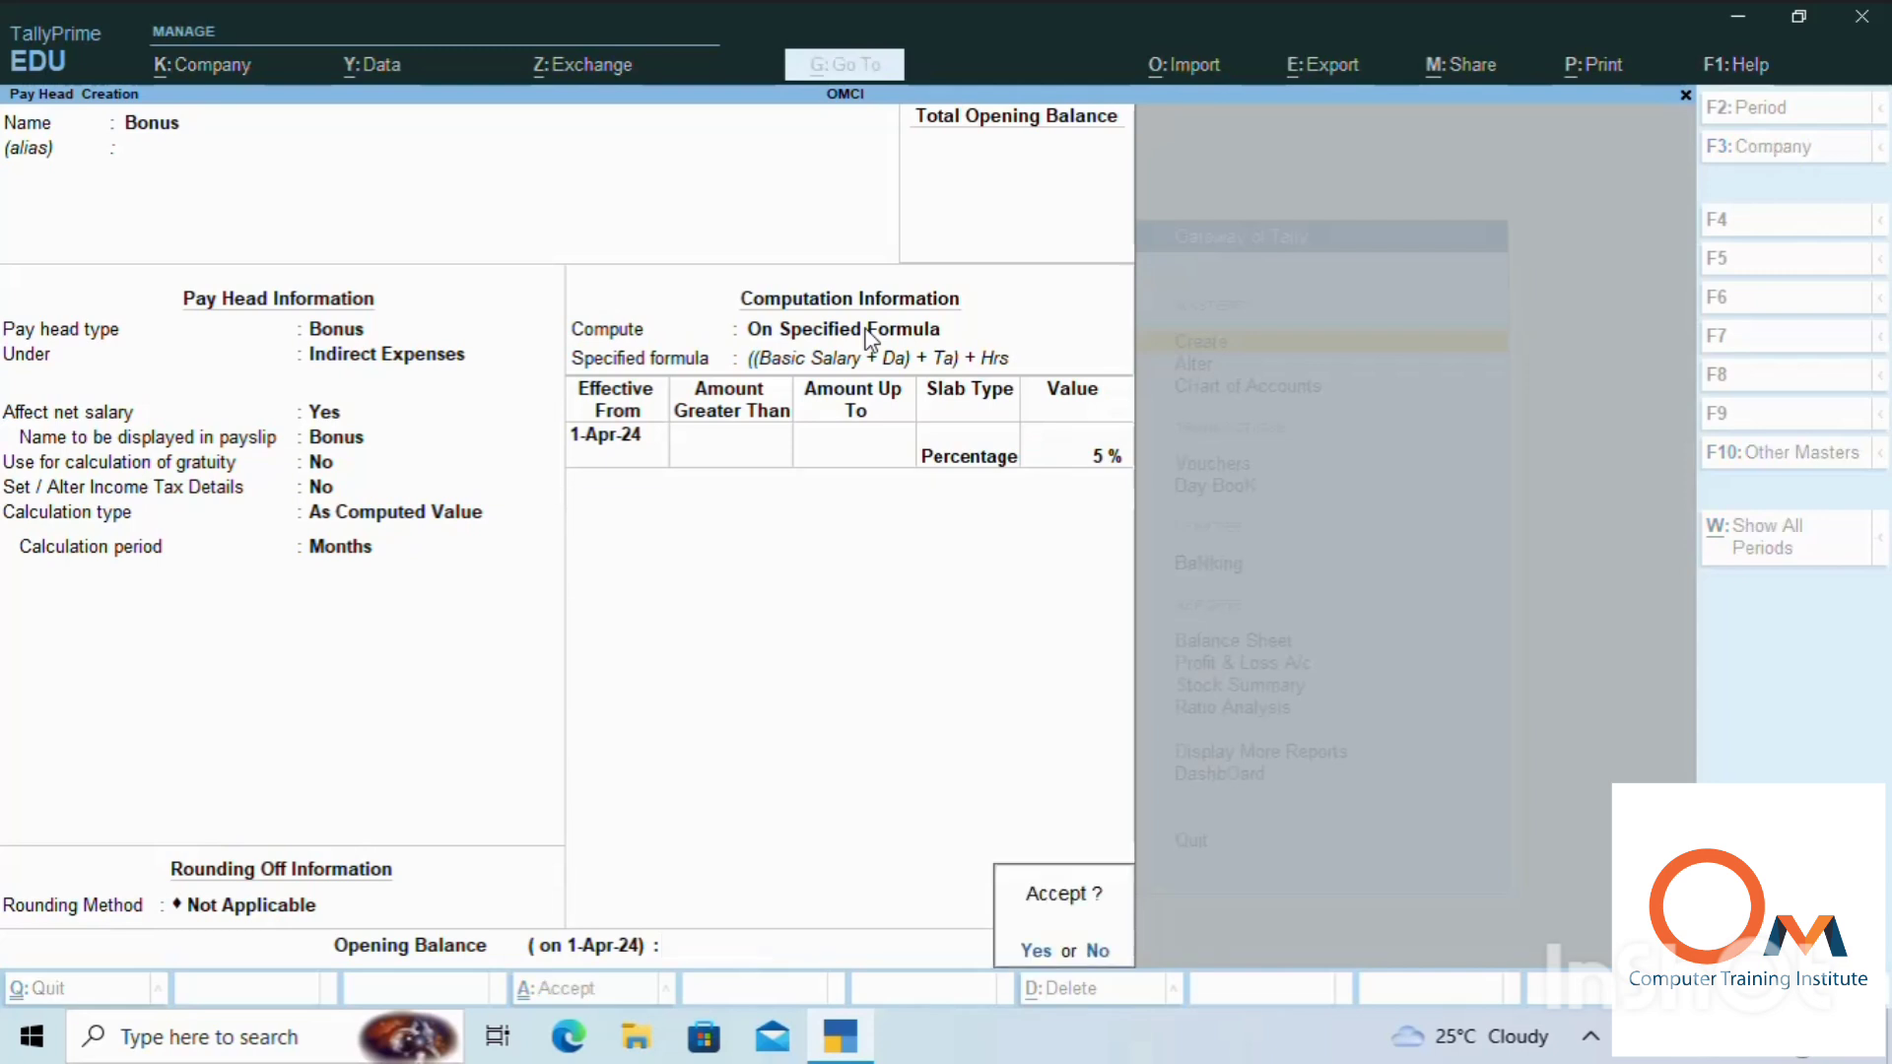
# Save the Bonus pay head and name the new pay head Overtime without an alias
pyautogui.press('Return')
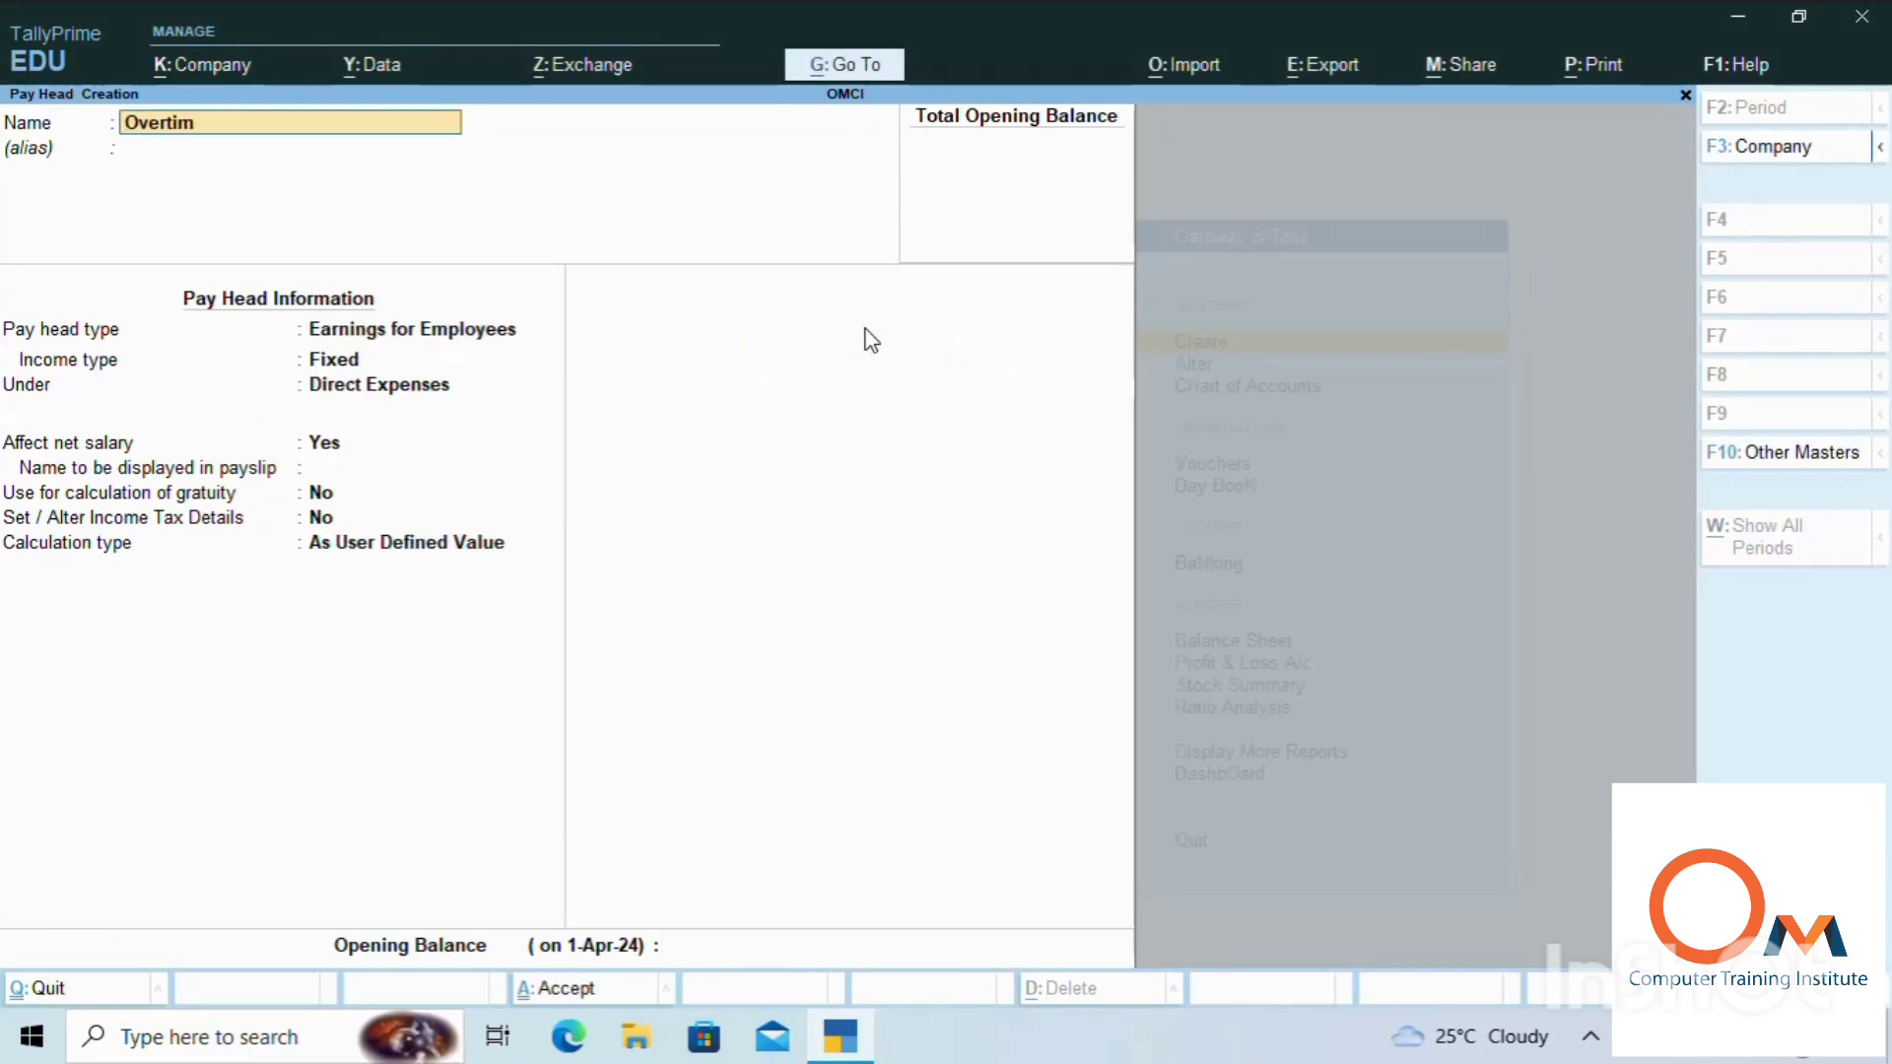
pyautogui.press('Return')
pyautogui.press('Return')
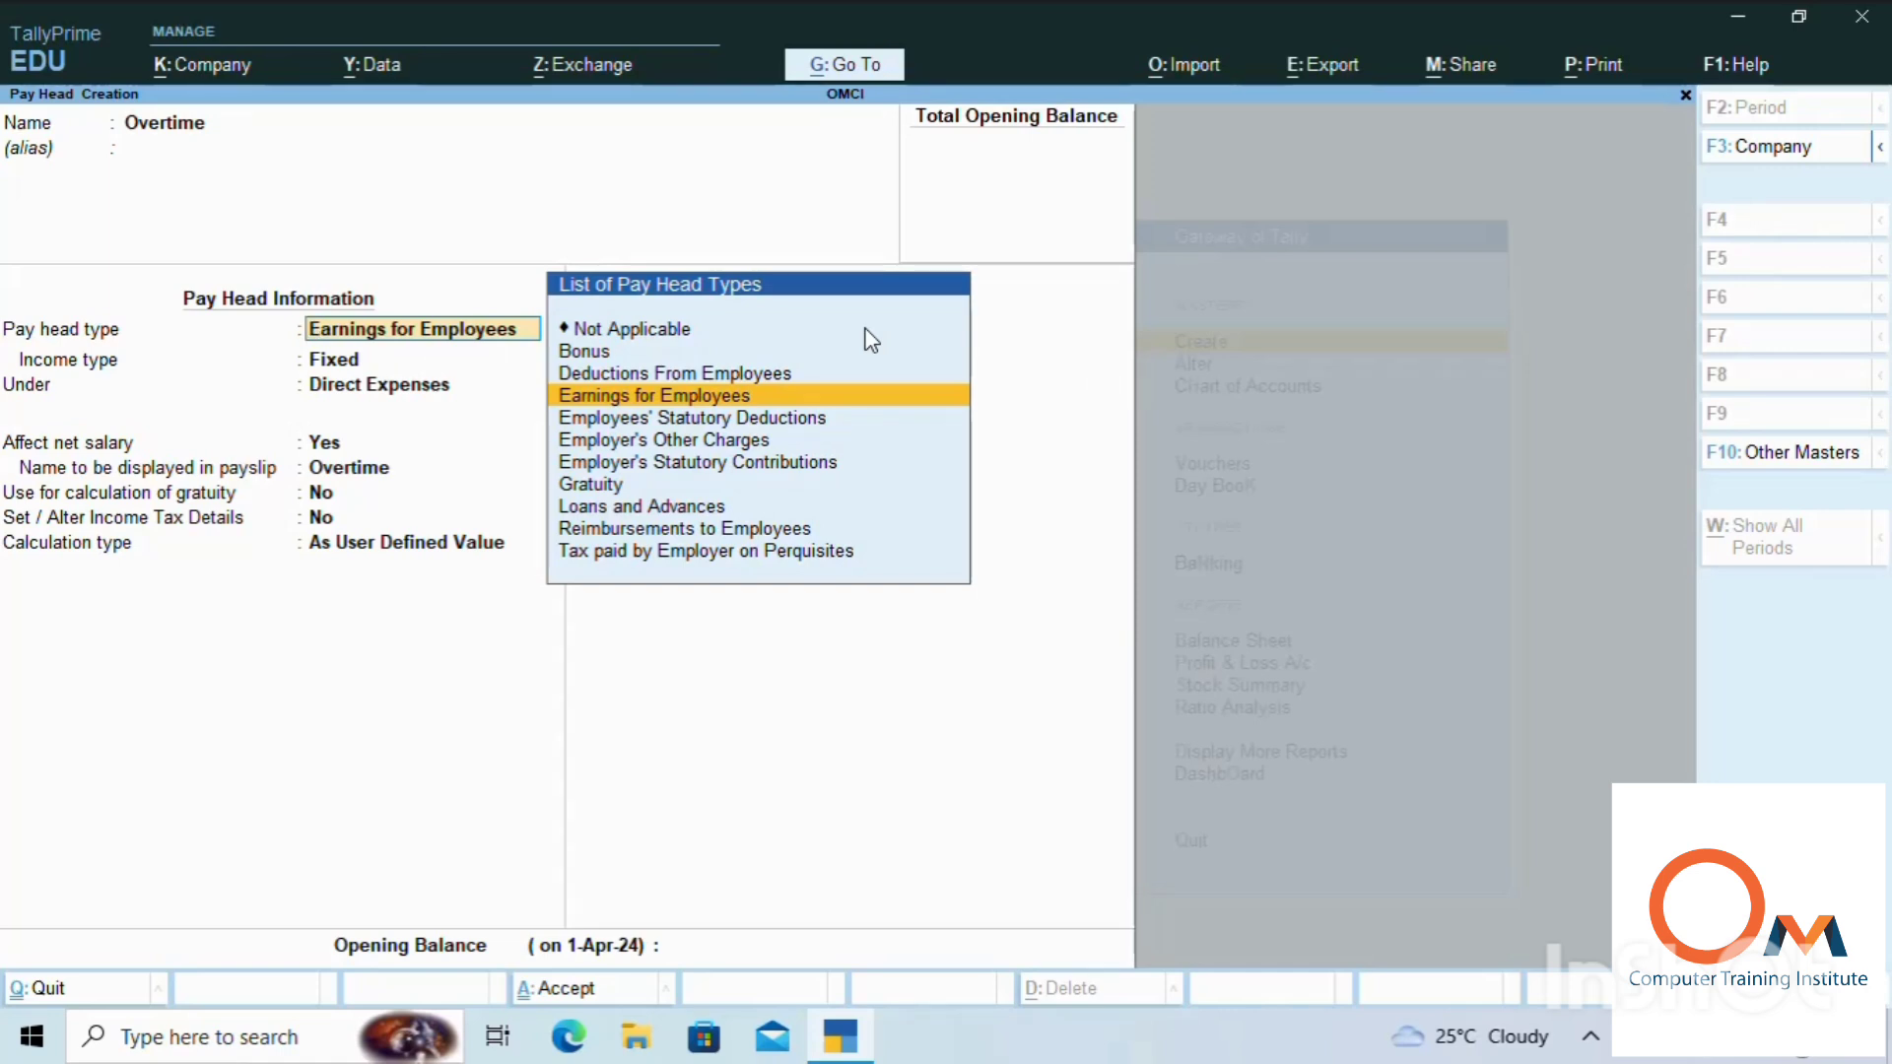
pyautogui.click(867, 329)
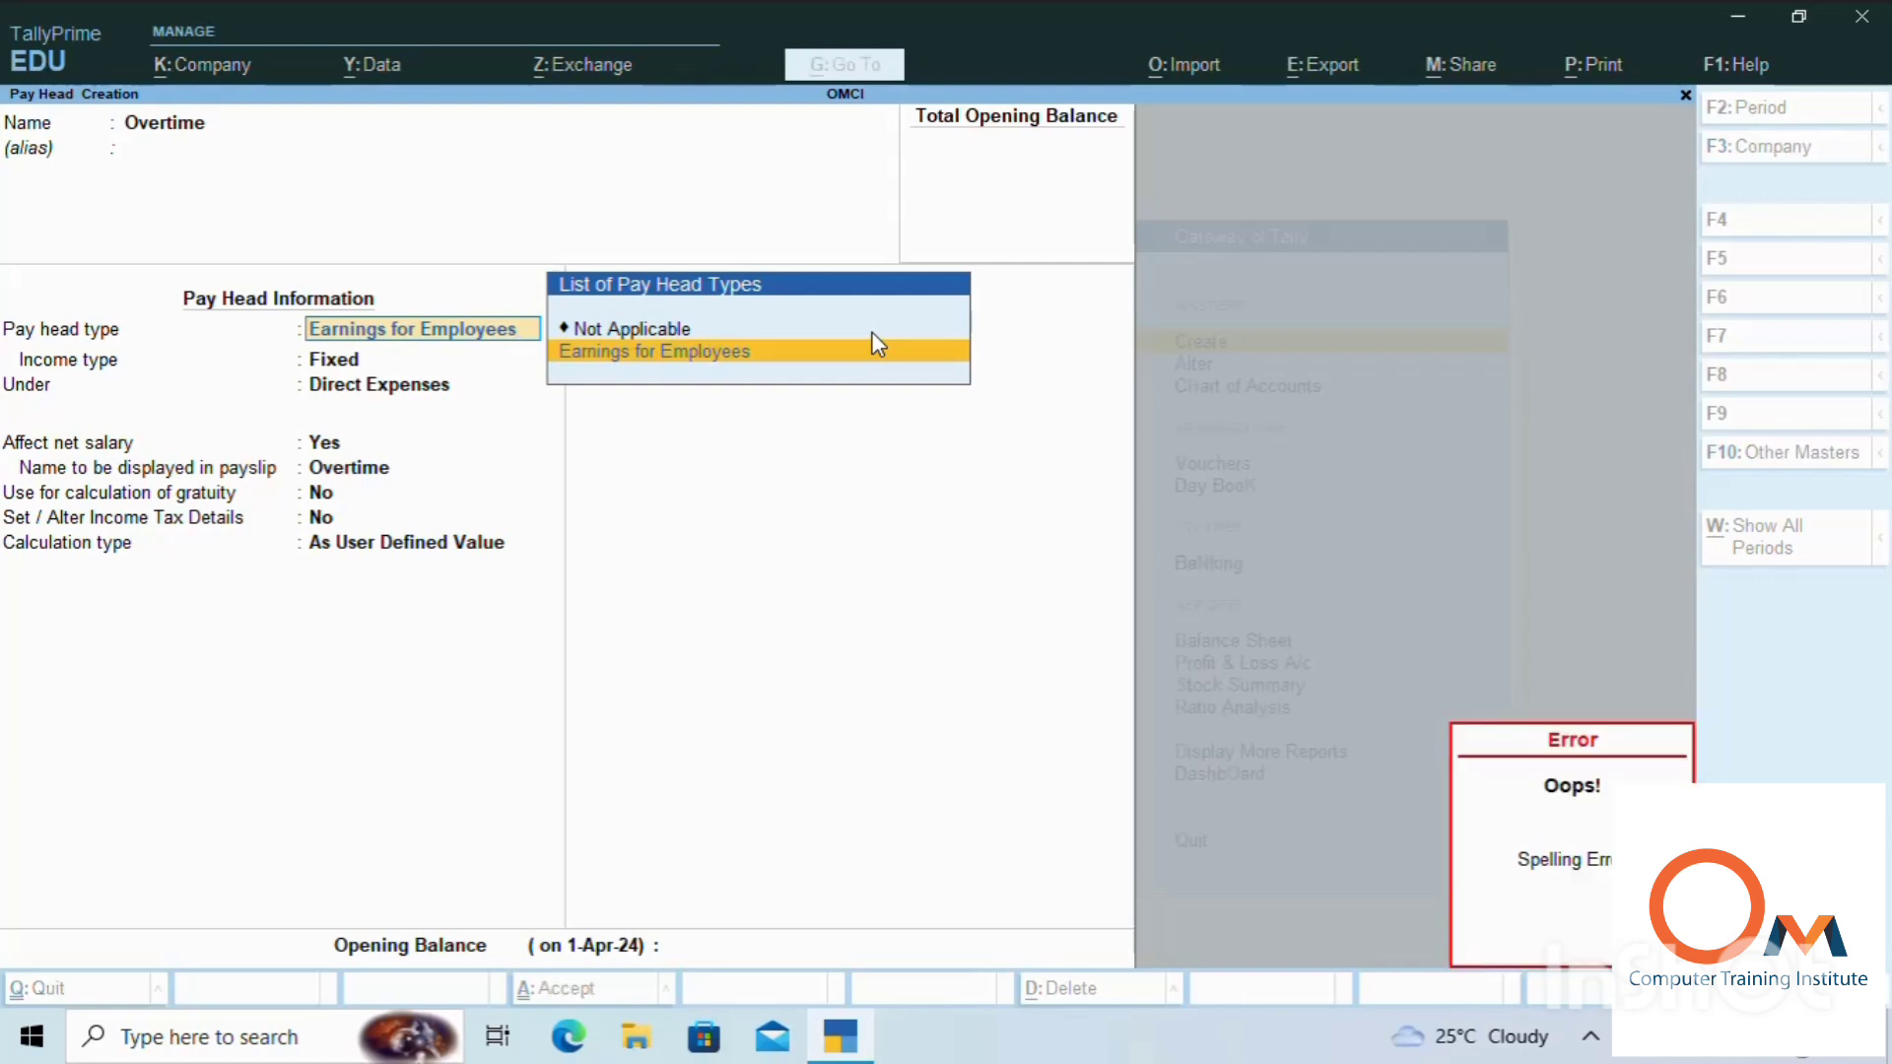
pyautogui.click(650, 330)
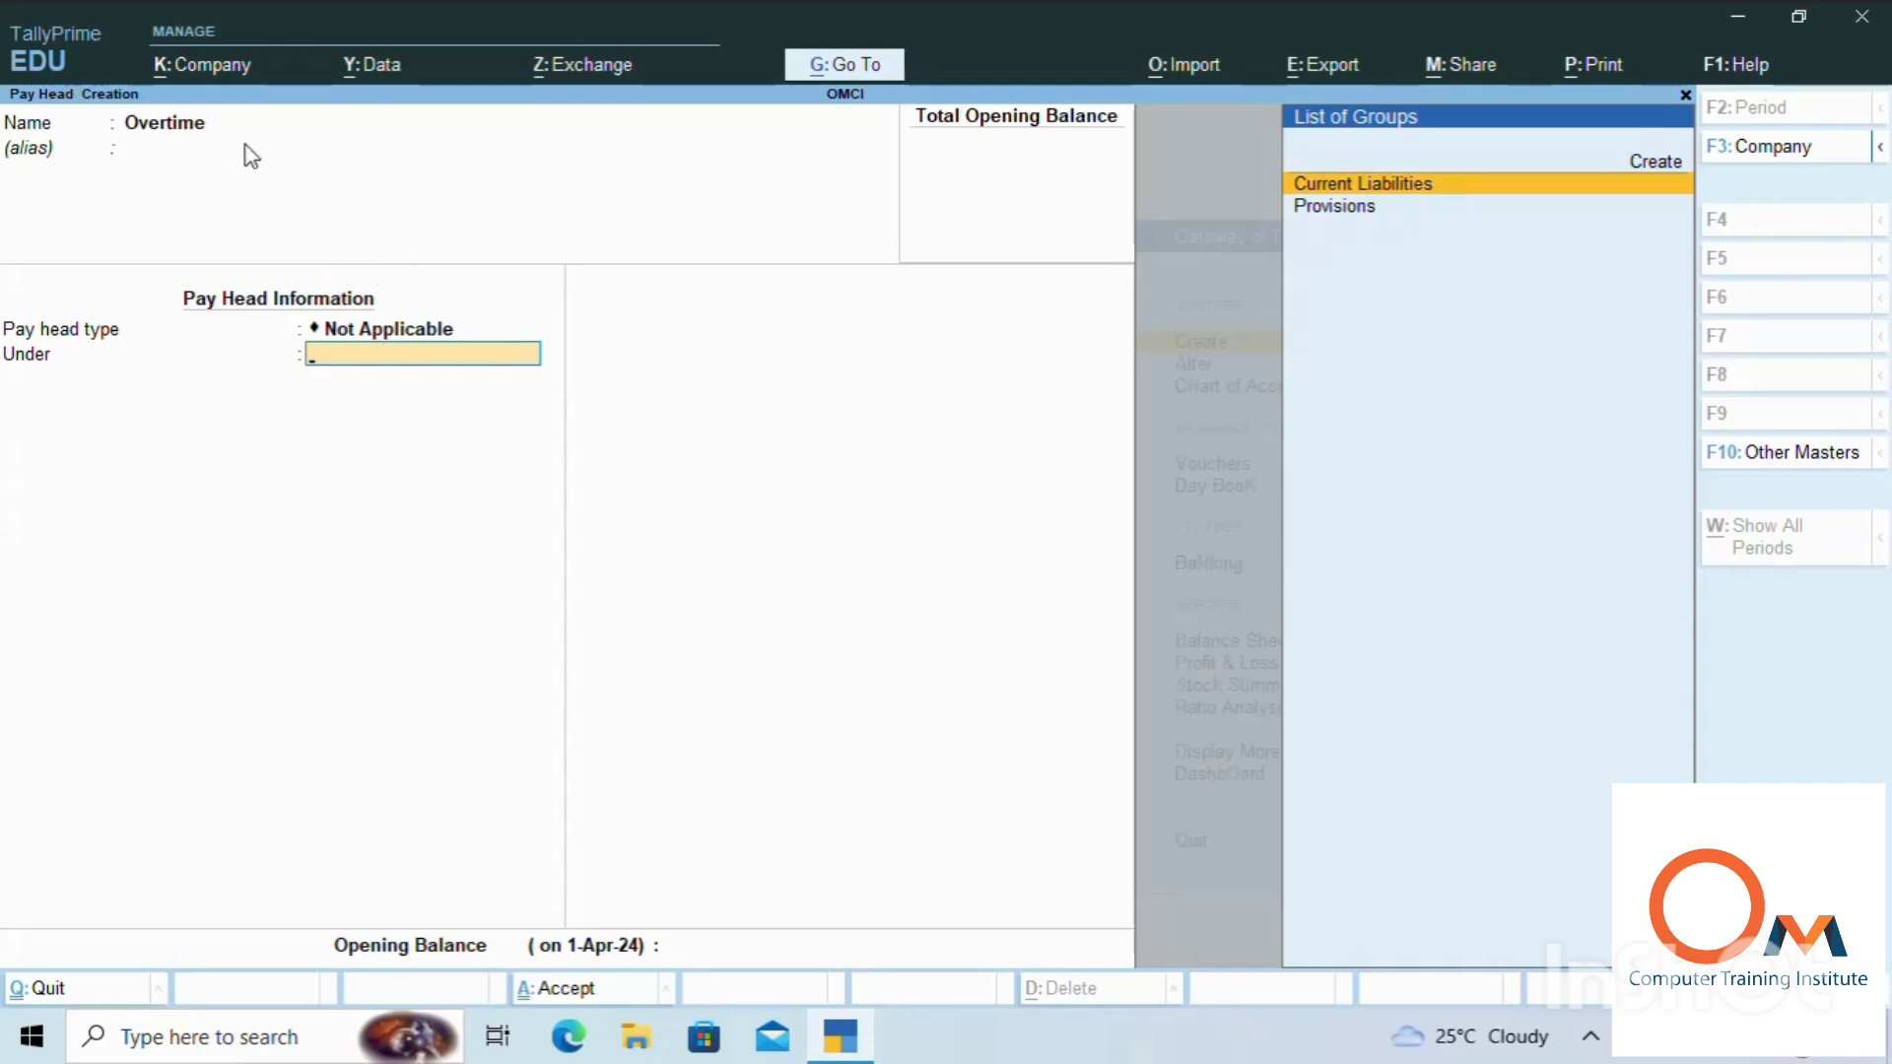
pyautogui.click(137, 124)
pyautogui.press('Return')
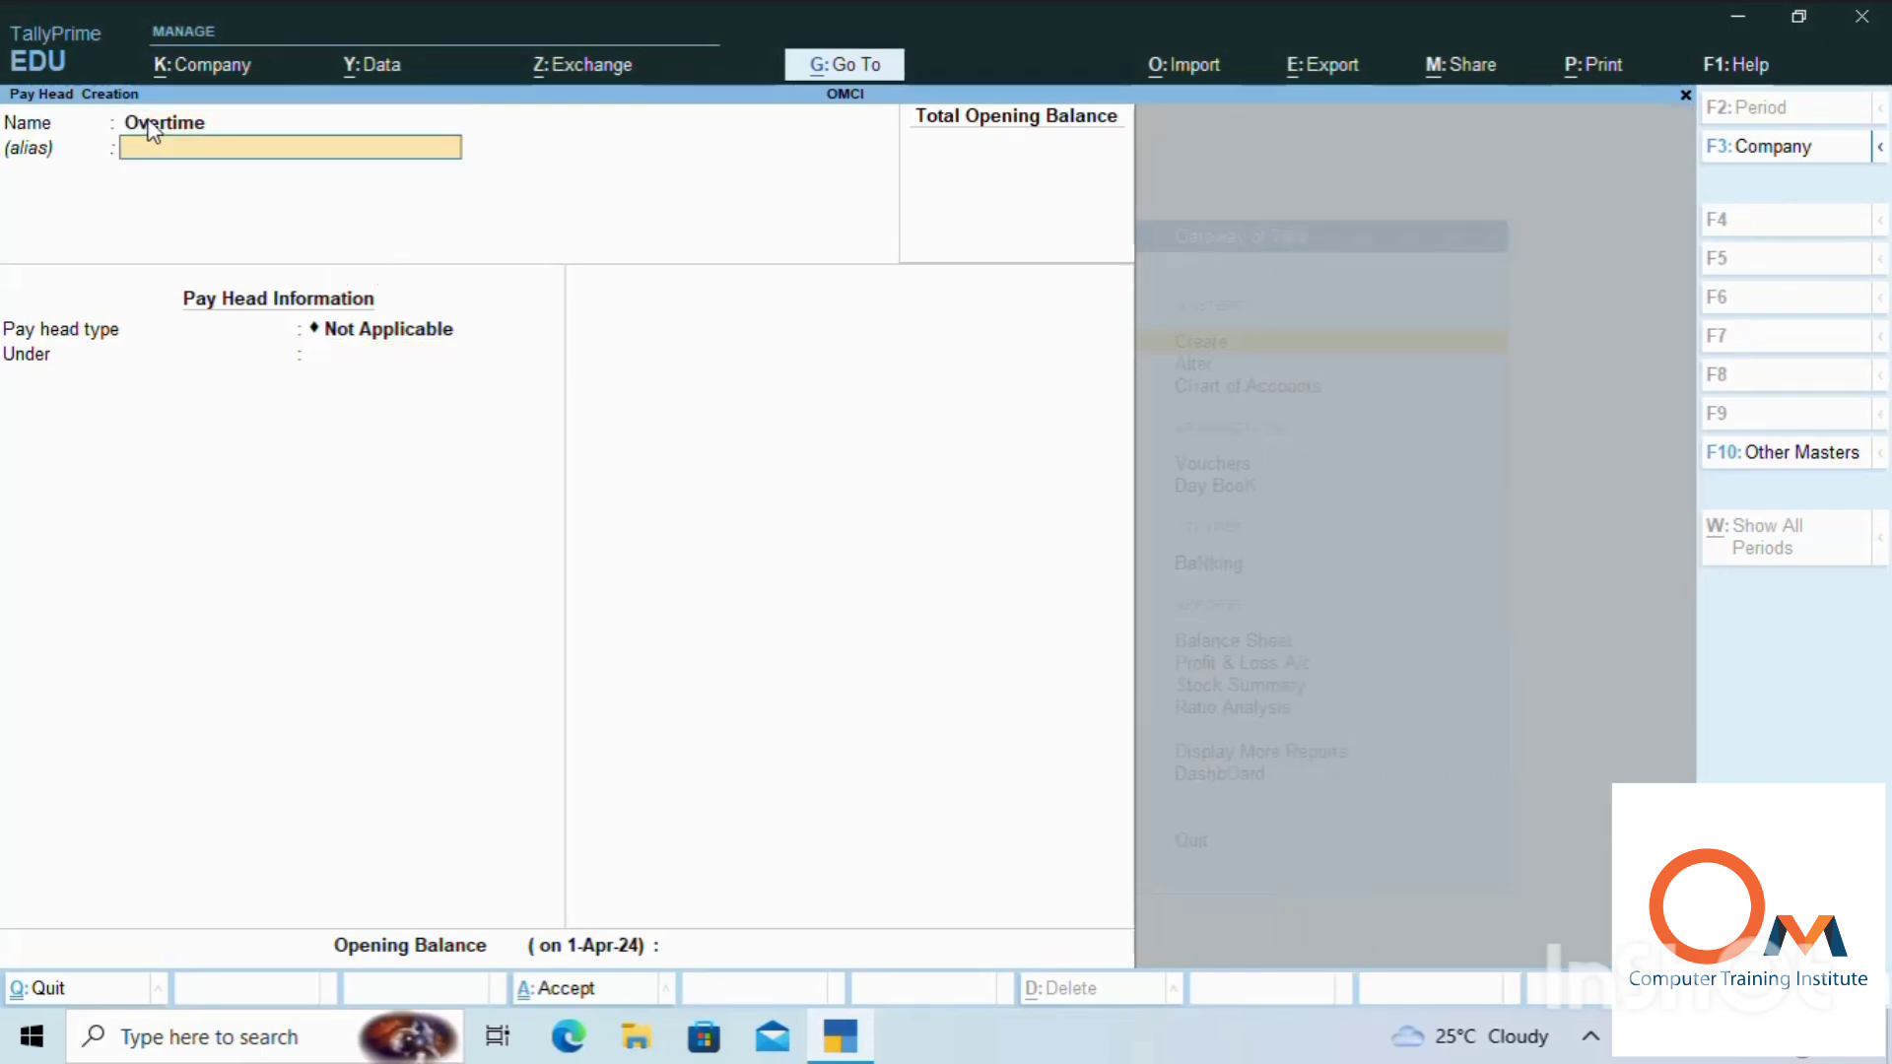
pyautogui.press('Return')
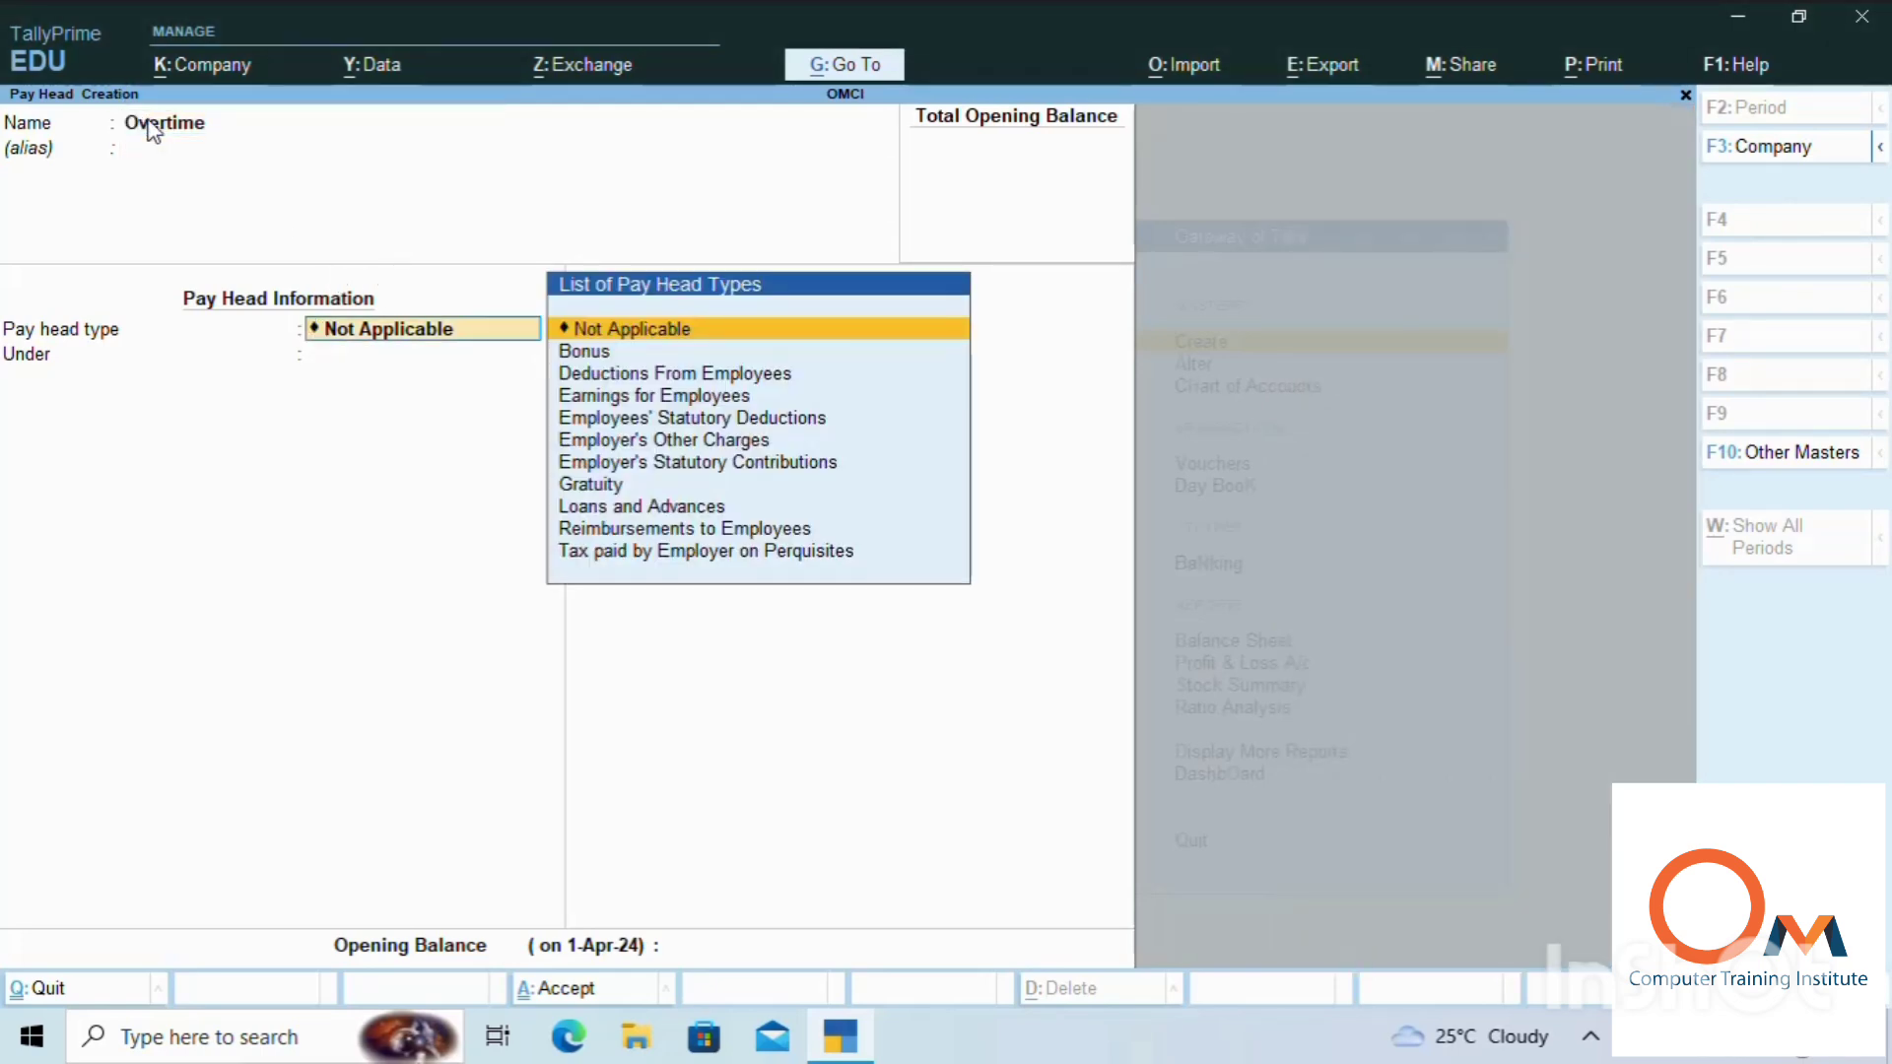
# Set Overtime's pay head type to Deductions From Employees and group it under Indirect Expenses
pyautogui.press('Down')
pyautogui.press('Down')
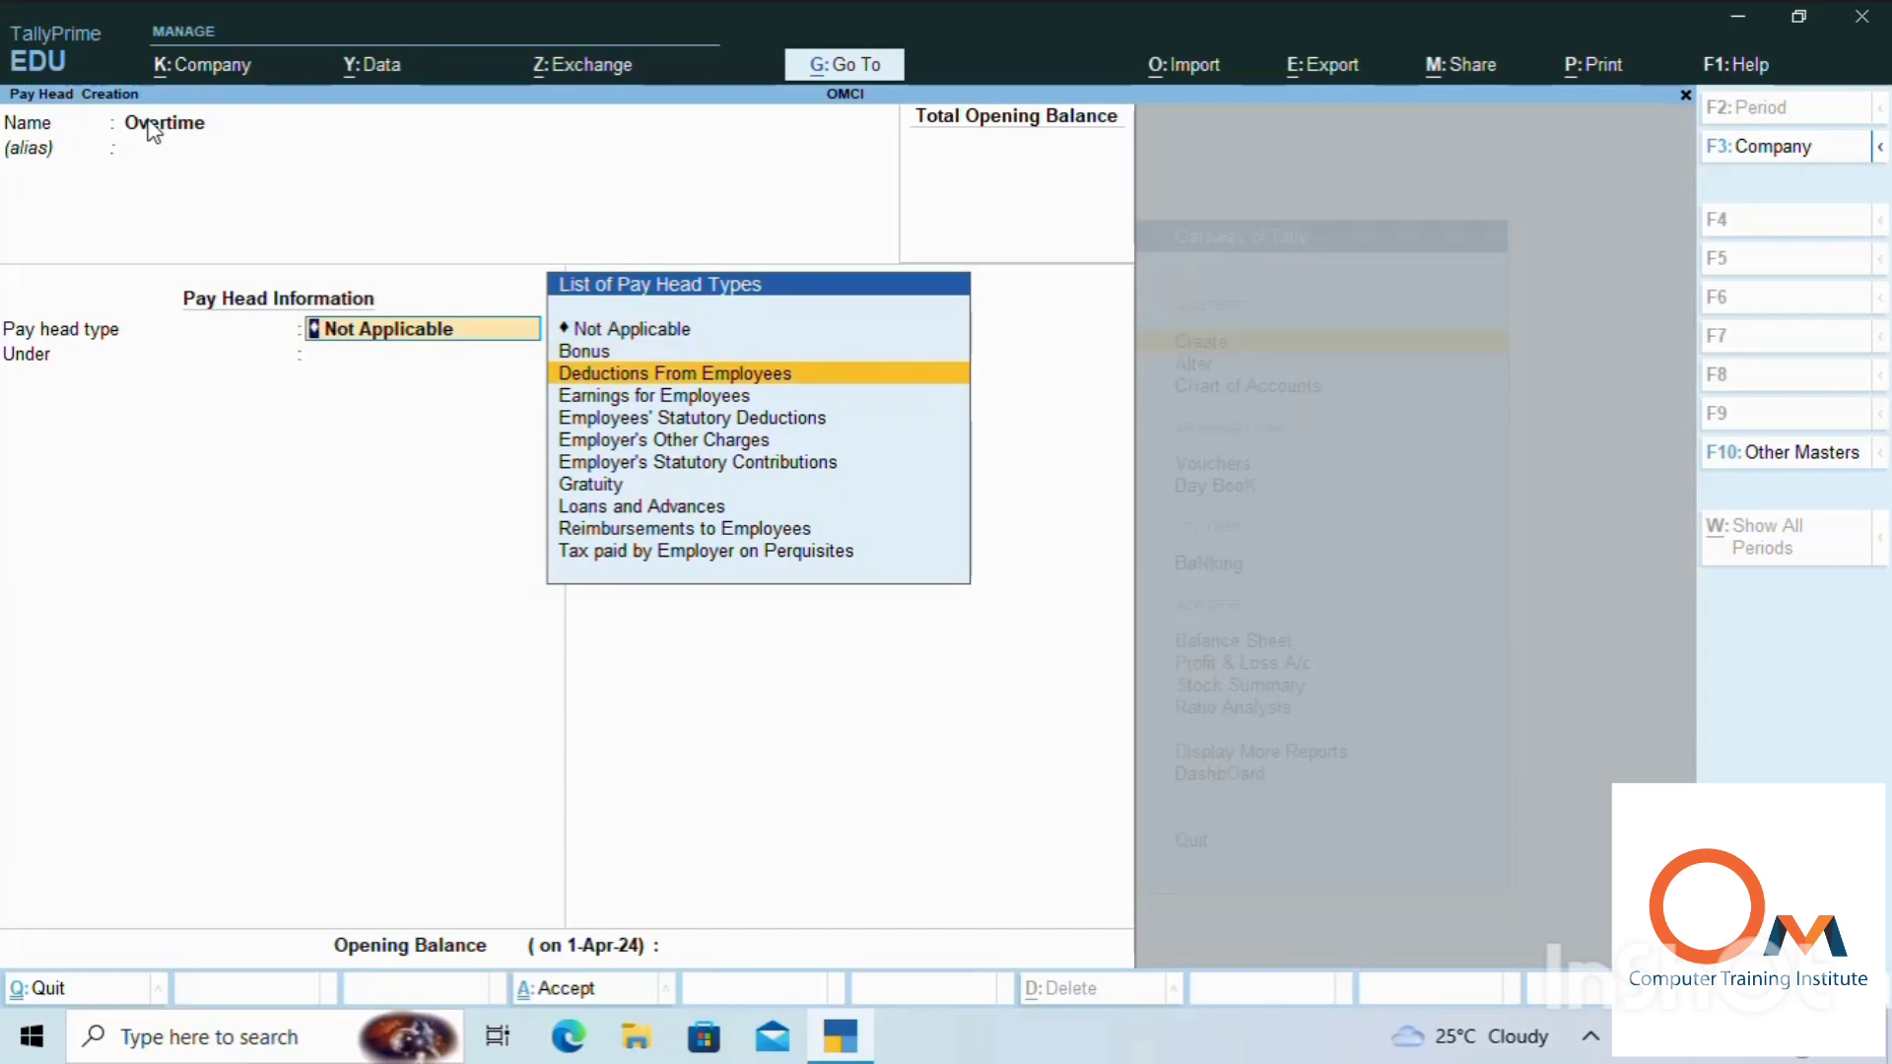
pyautogui.press('Return')
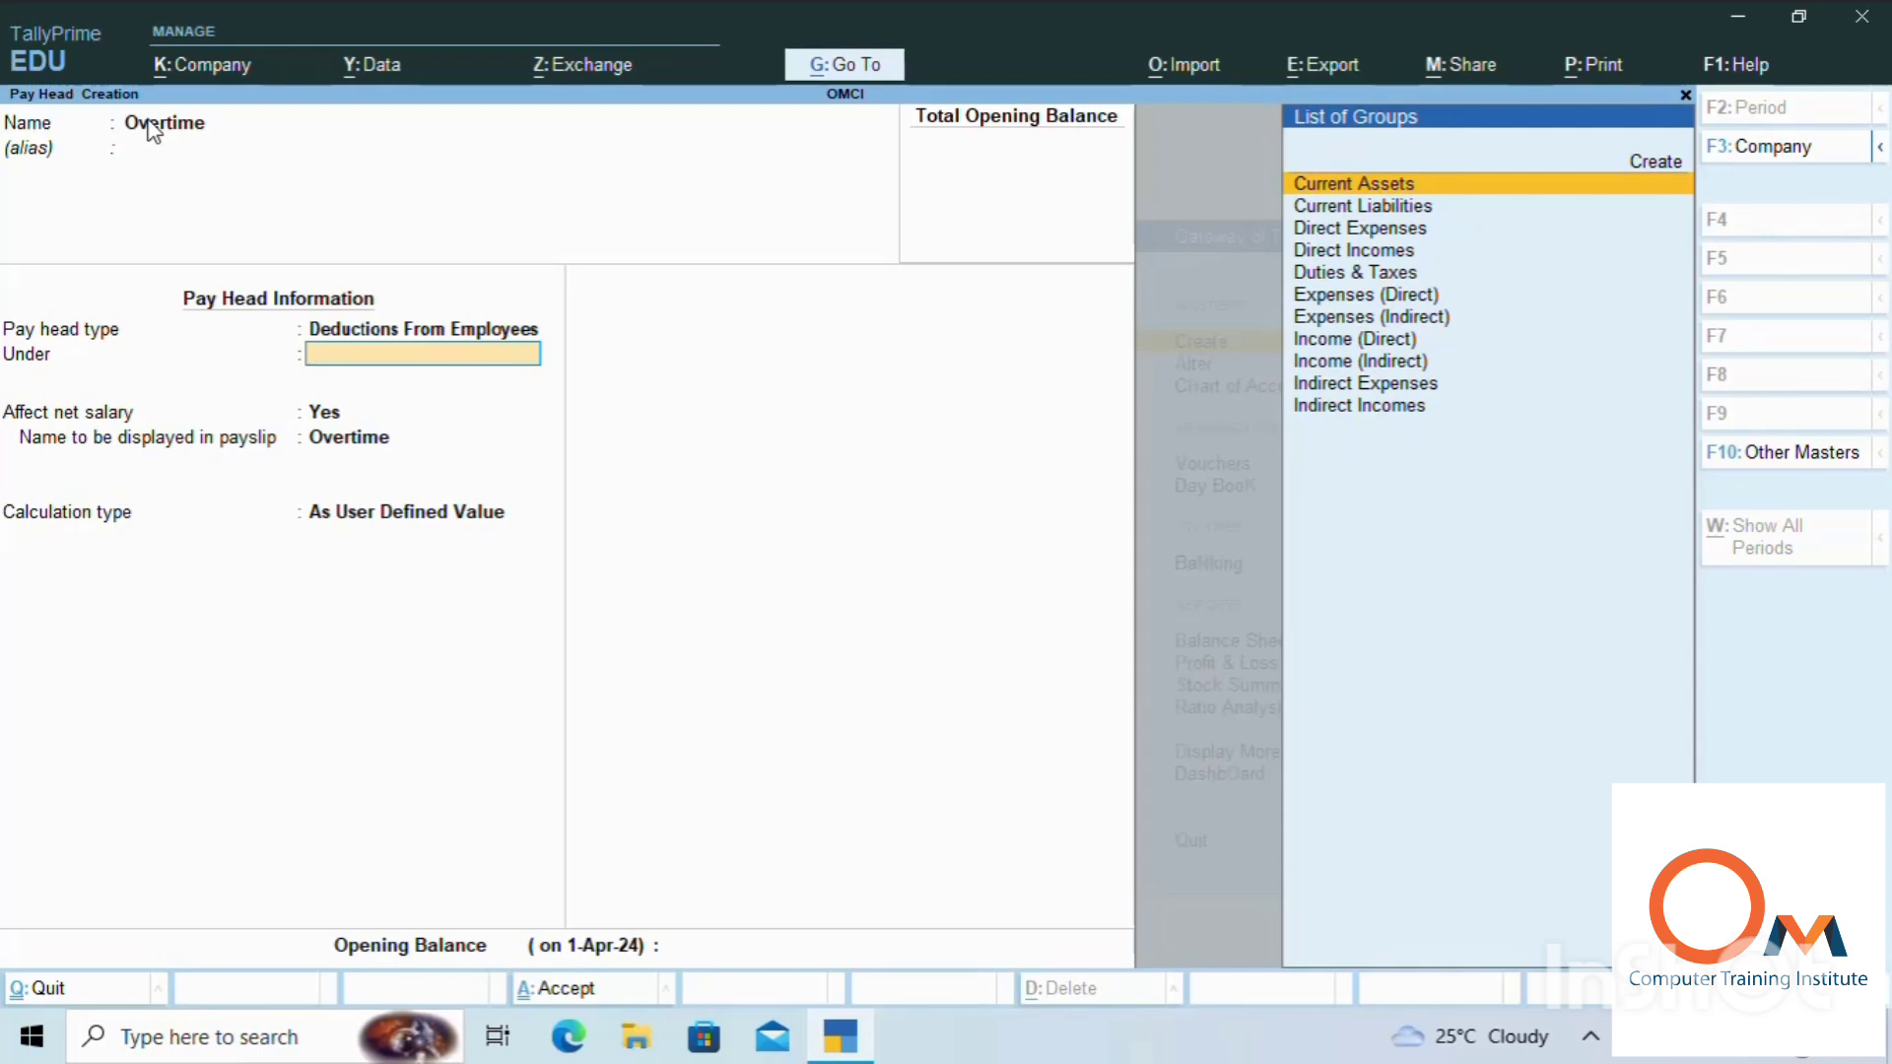
pyautogui.press('Down')
pyautogui.press('Down')
pyautogui.press('Down')
pyautogui.press('Down')
pyautogui.press('Down')
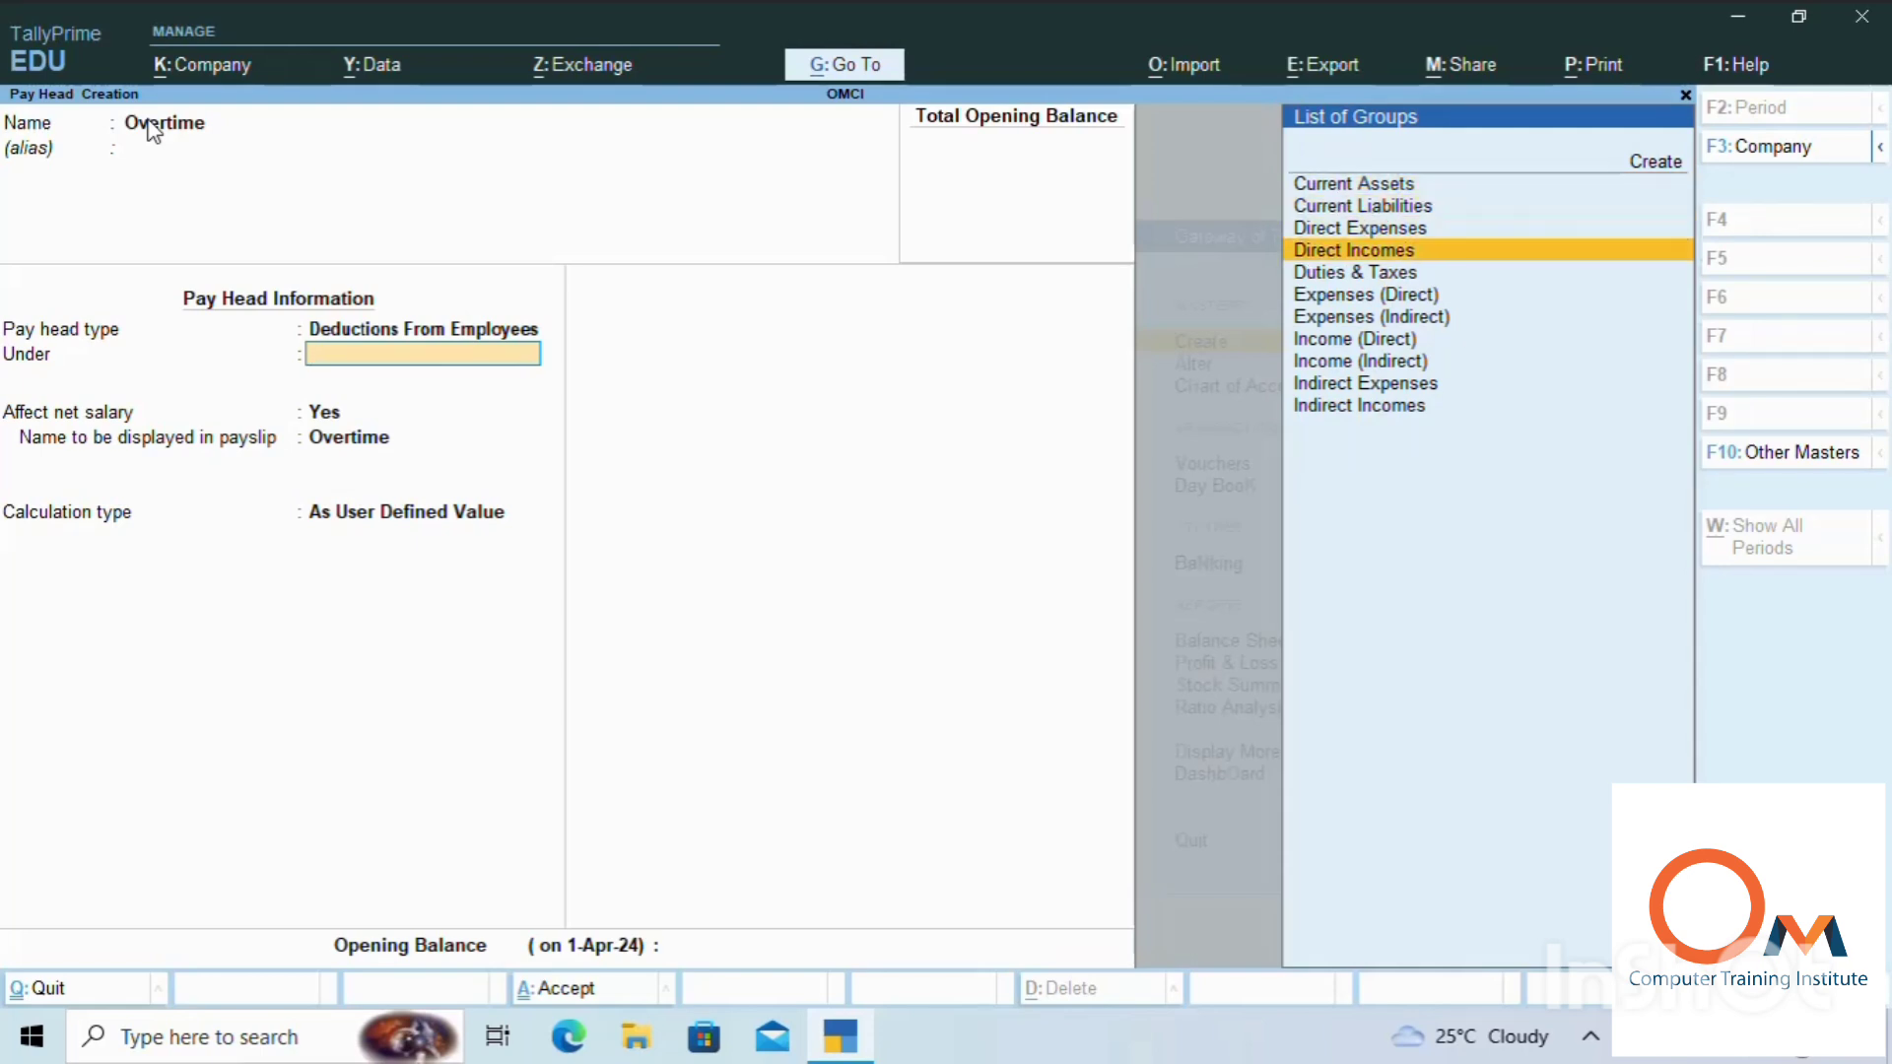
pyautogui.press('Down')
pyautogui.press('Down')
pyautogui.press('Down')
pyautogui.press('Down')
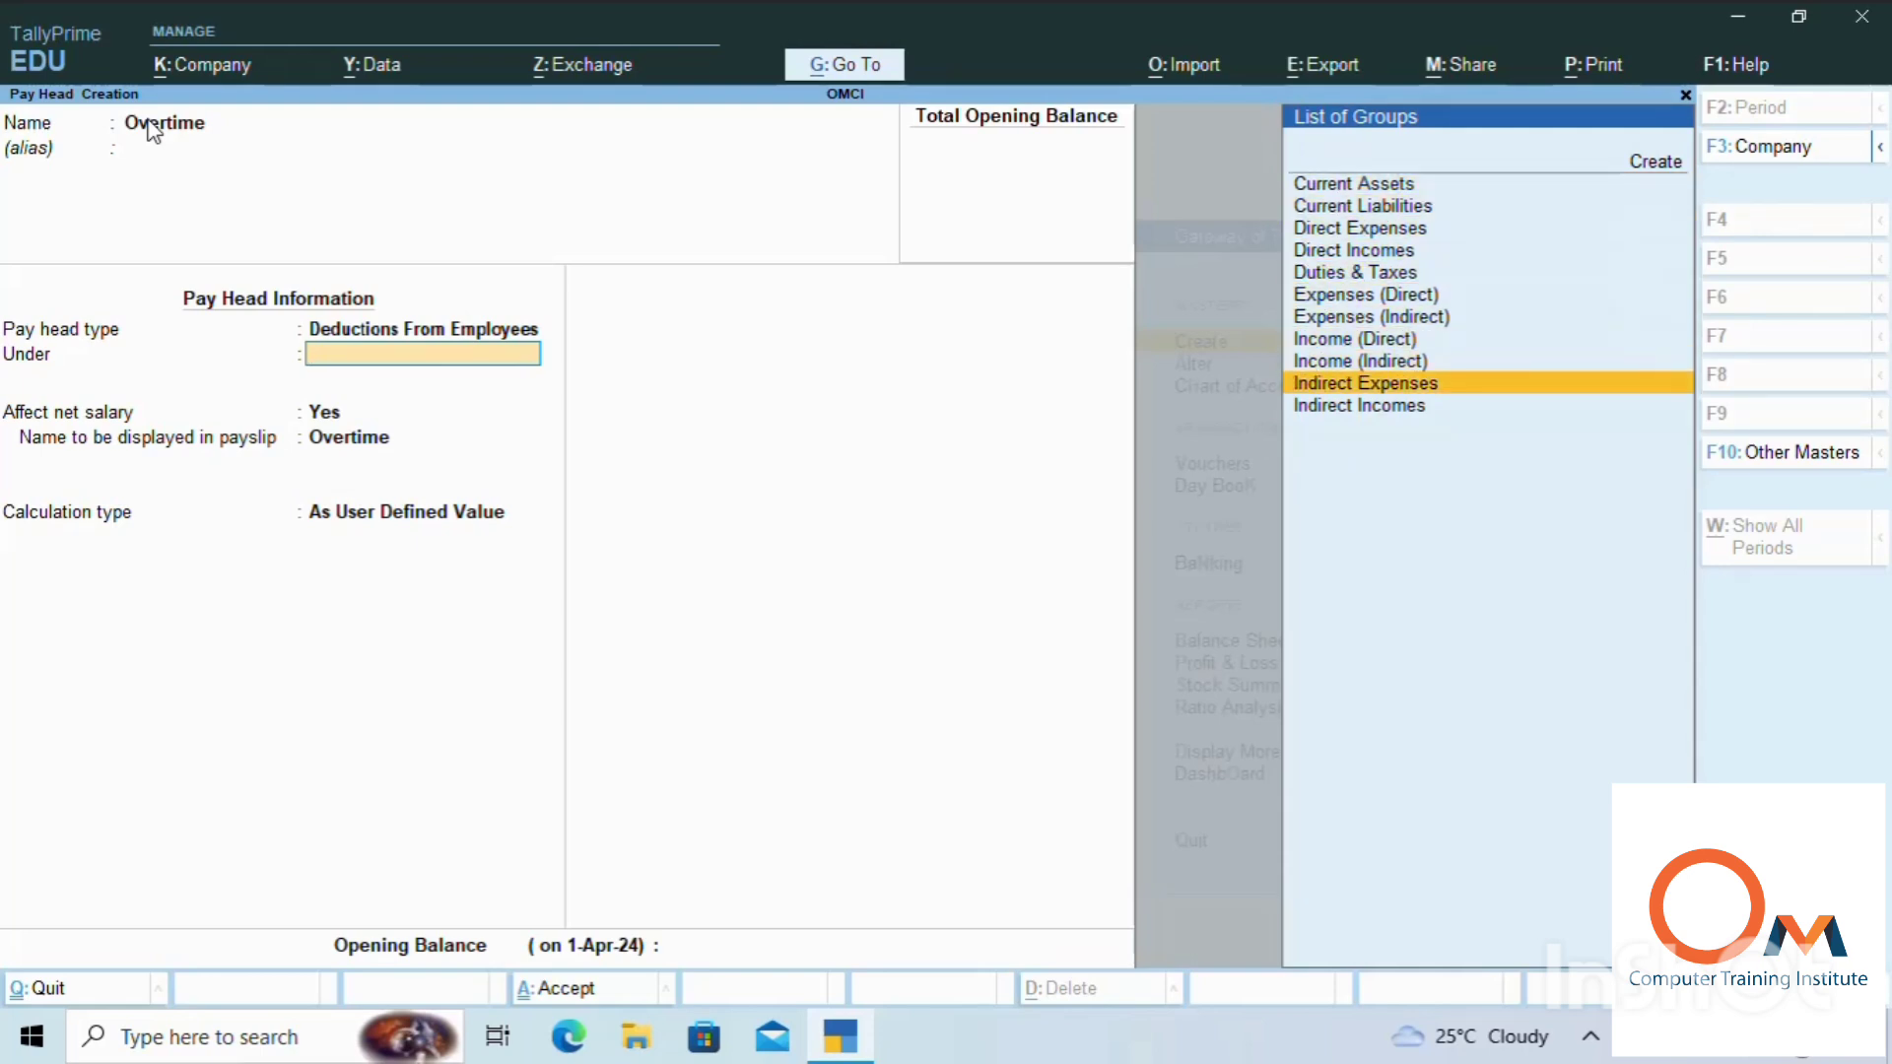
pyautogui.press('Return')
# Keep Overtime's net salary and payslip name defaults, and calculate it On Production with the Overtime production type
pyautogui.press('Return')
pyautogui.press('Return')
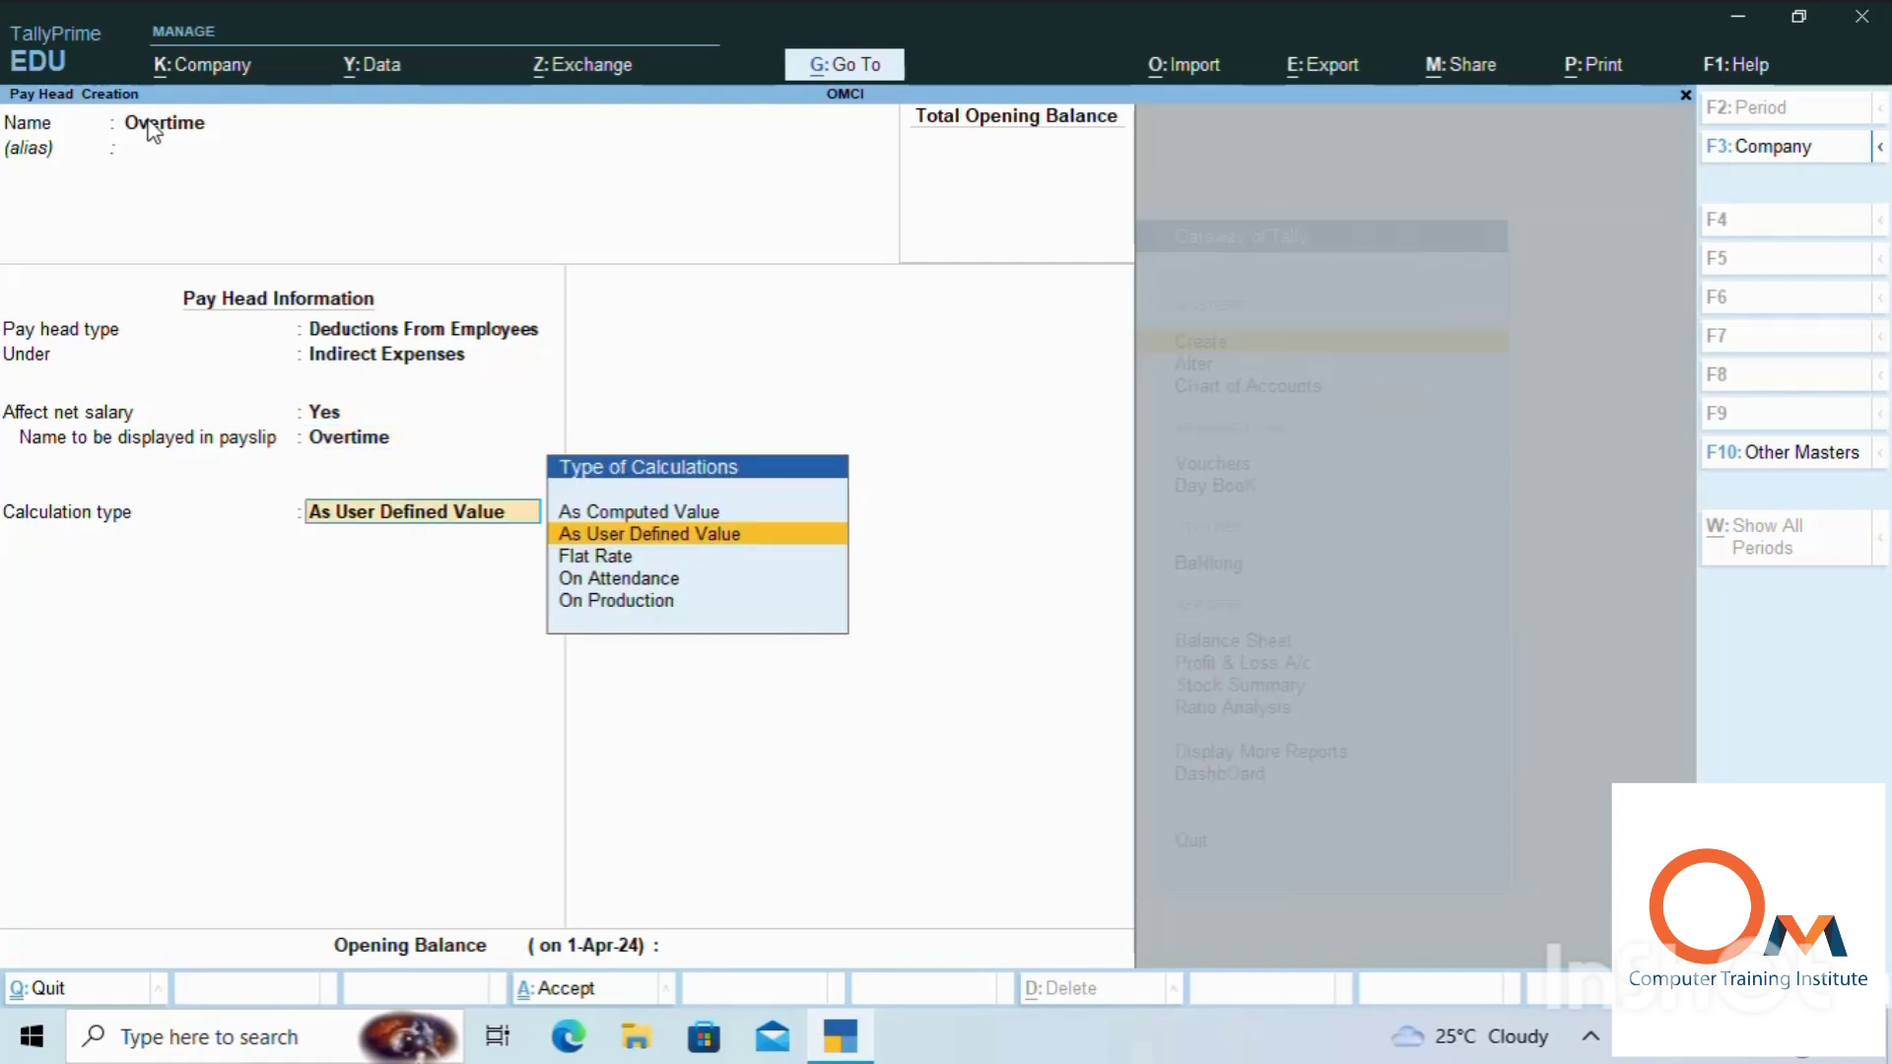
pyautogui.press('Down')
pyautogui.press('Down')
pyautogui.press('Down')
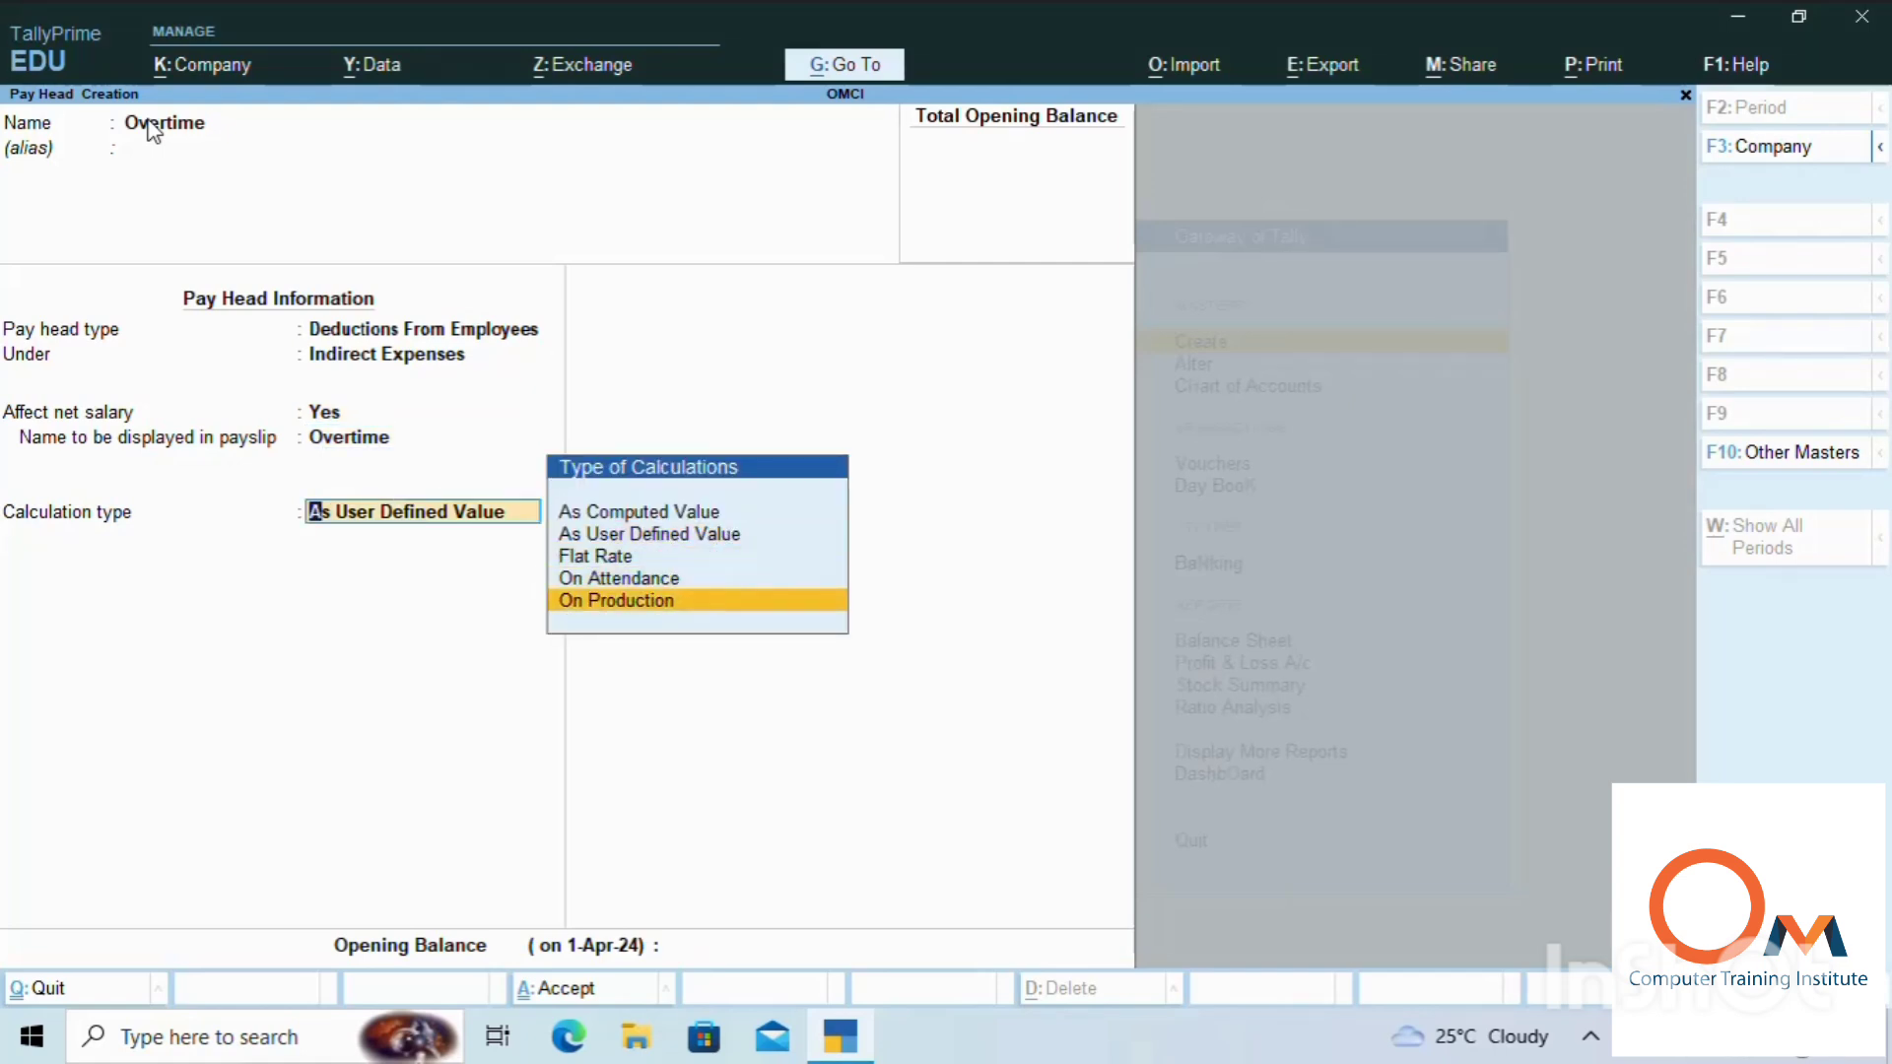
pyautogui.press('Return')
pyautogui.press('Return')
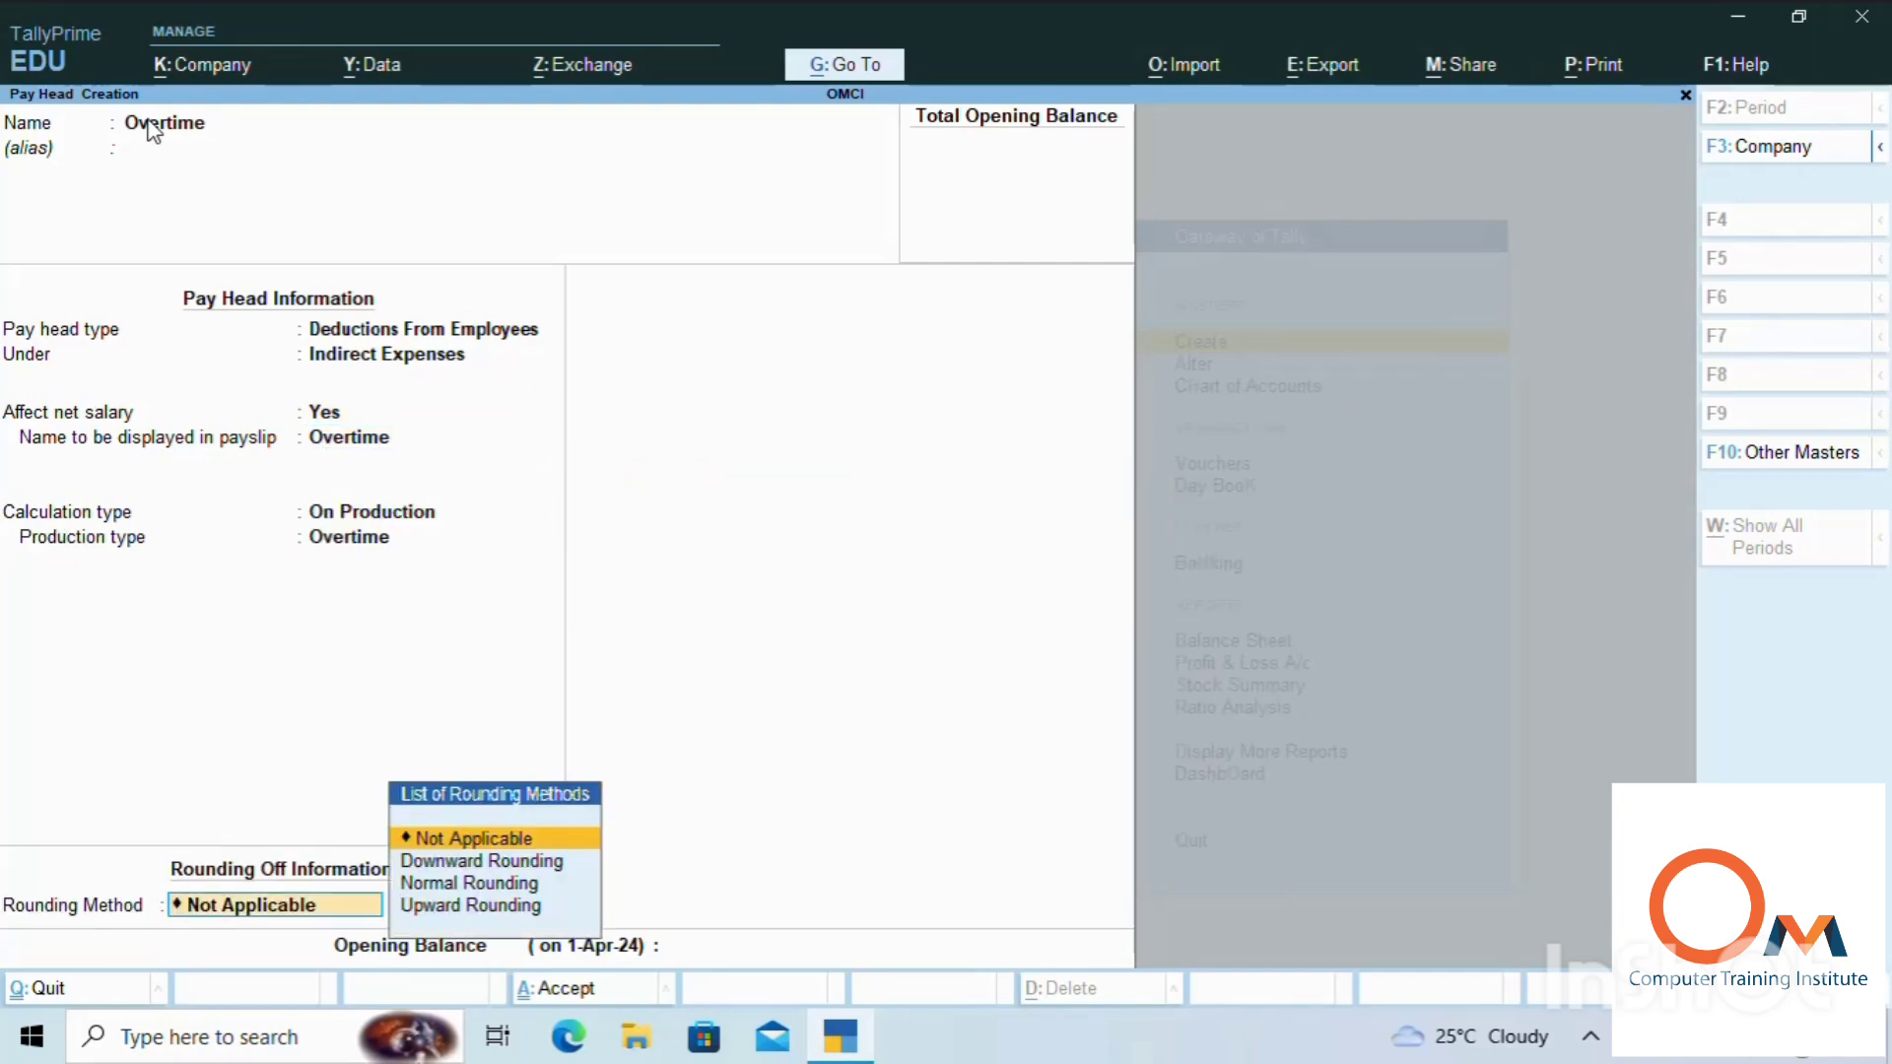
# Apply Normal Rounding to Overtime without a limit or opening balance and save the pay head
pyautogui.press('Down')
pyautogui.press('Down')
pyautogui.press('Return')
pyautogui.press('Return')
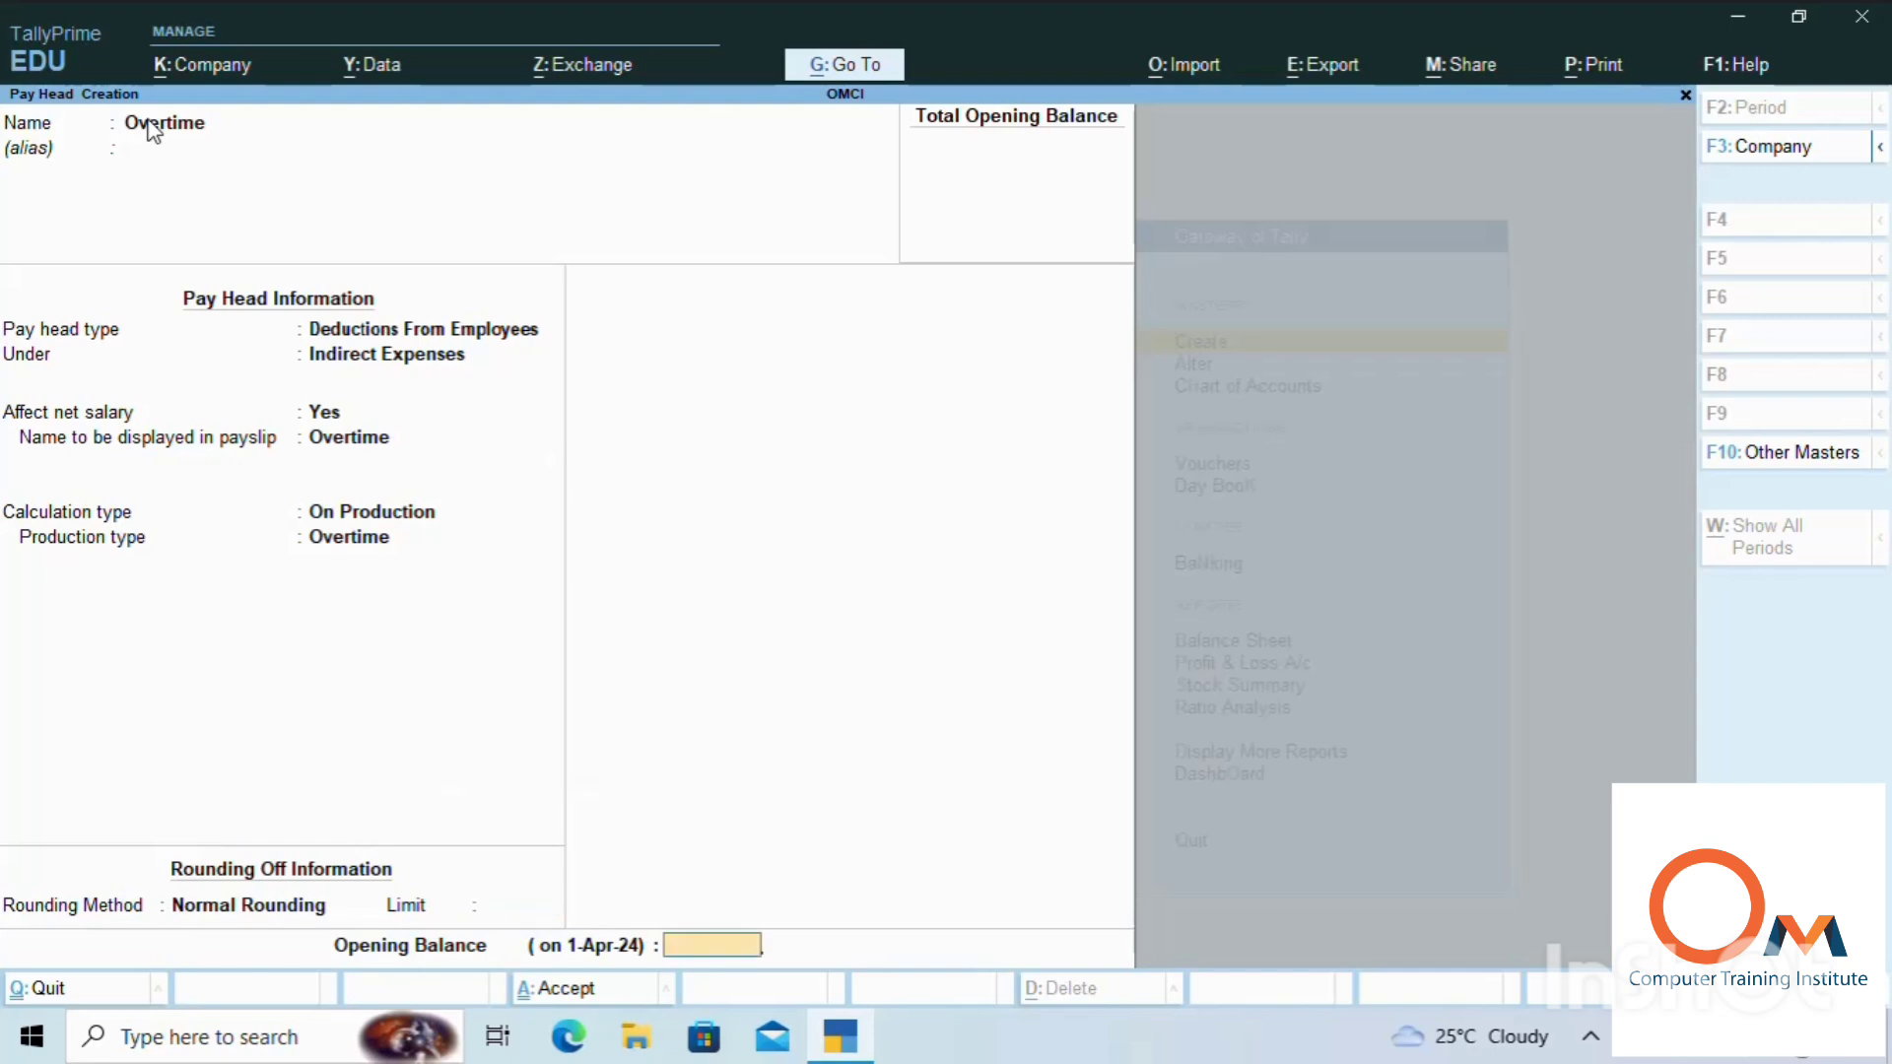
pyautogui.press('Return')
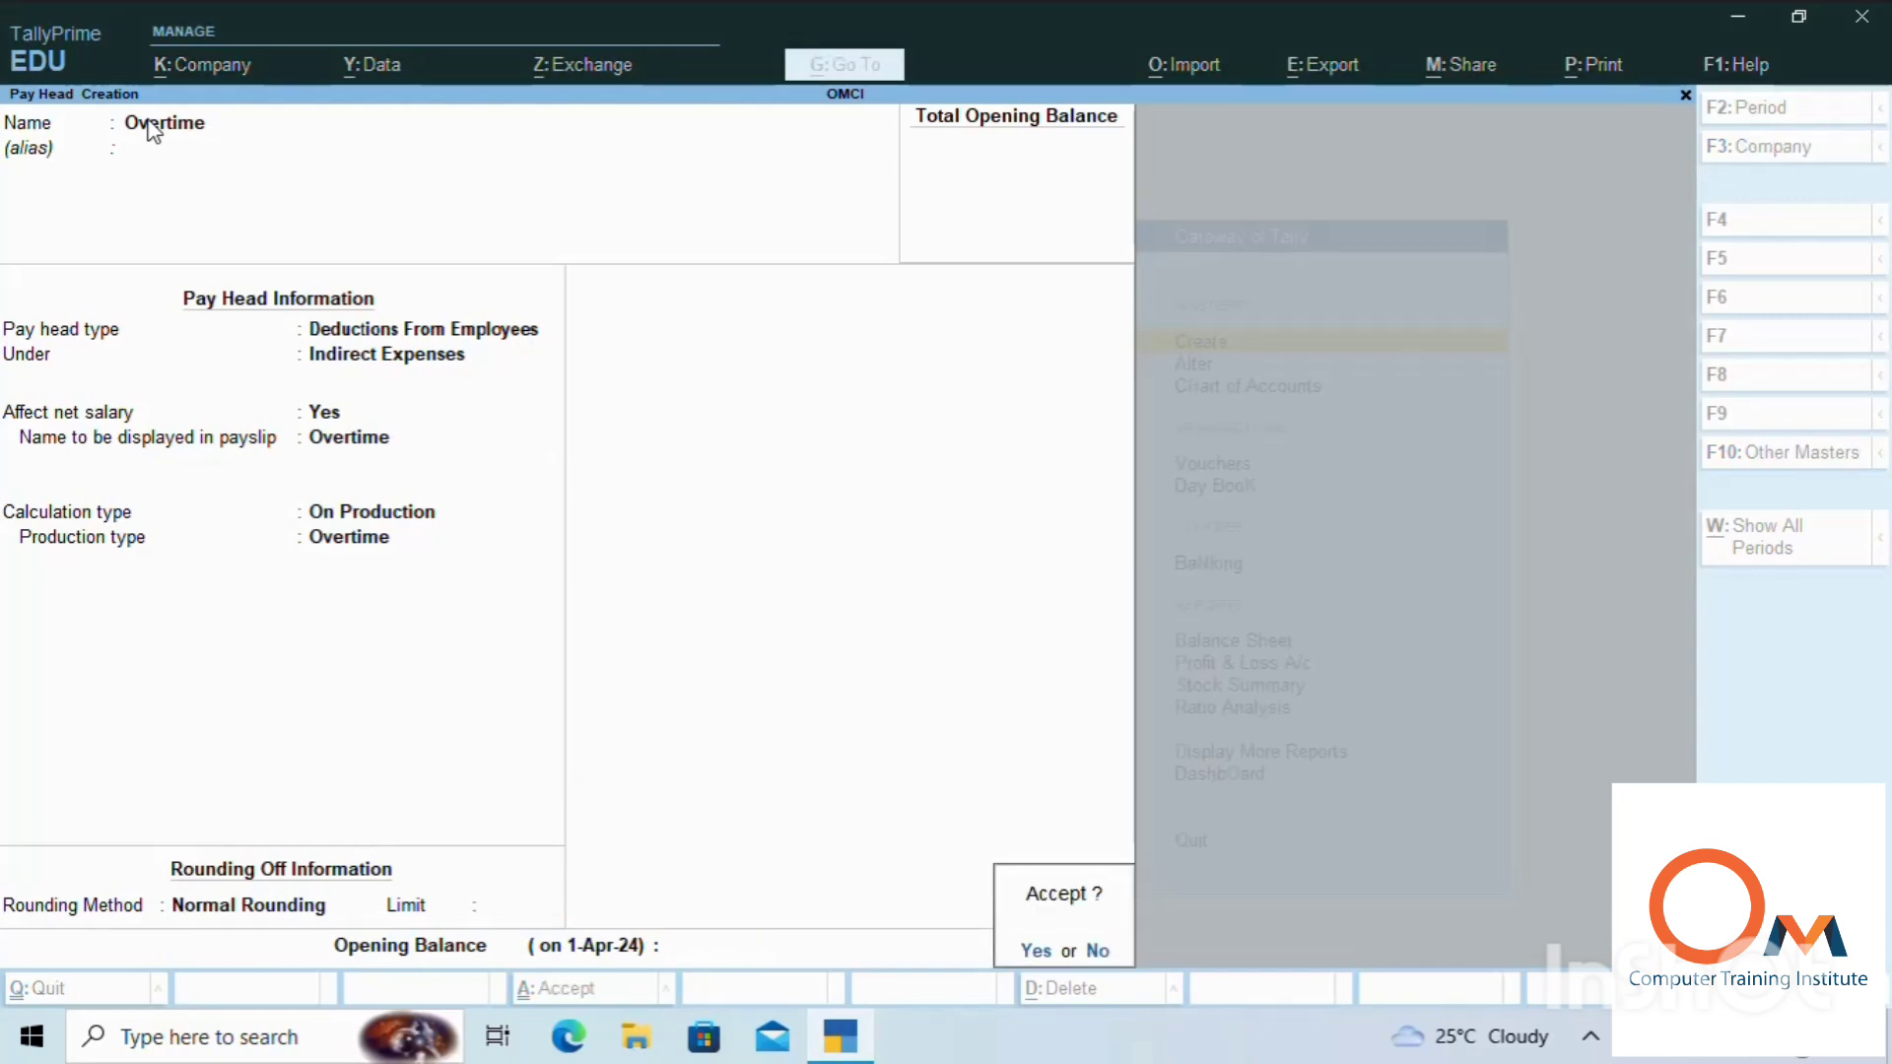
pyautogui.press('Return')
# Leave pay head creation and open the list of masters for alteration
pyautogui.press('Escape')
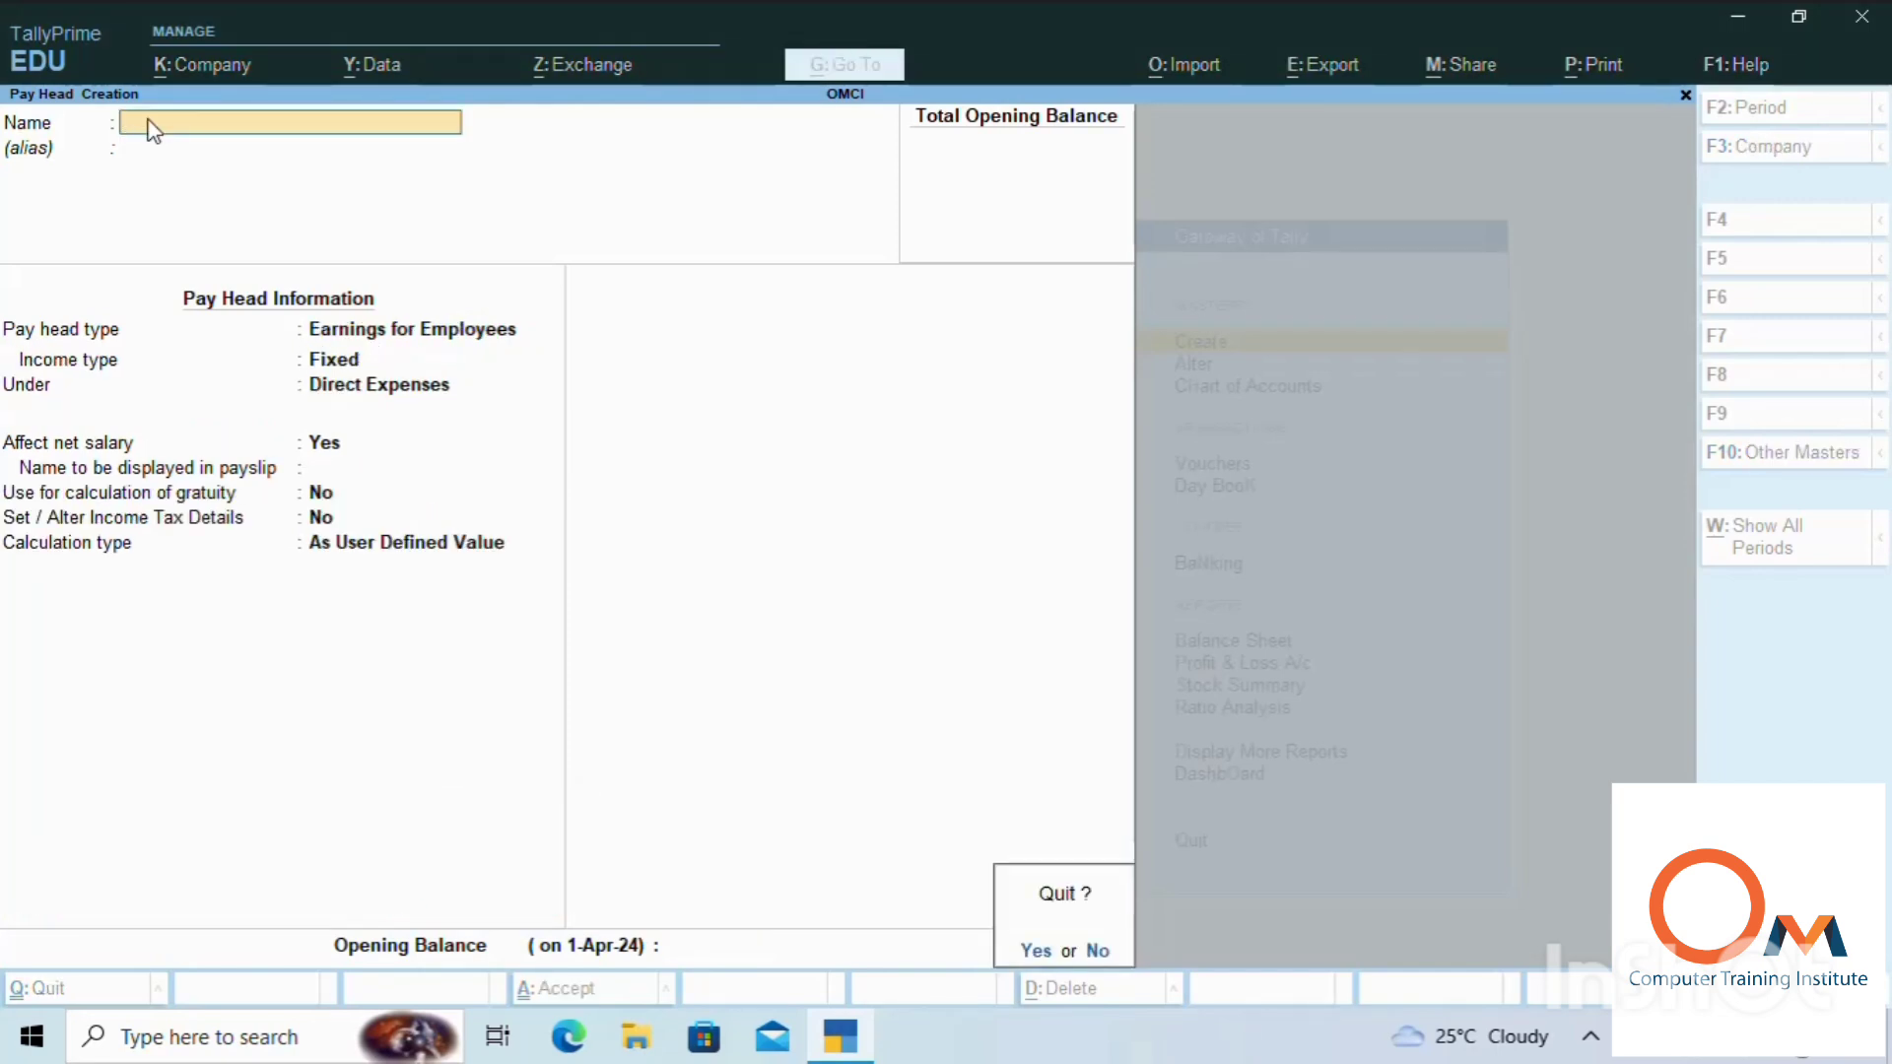
pyautogui.press('Return')
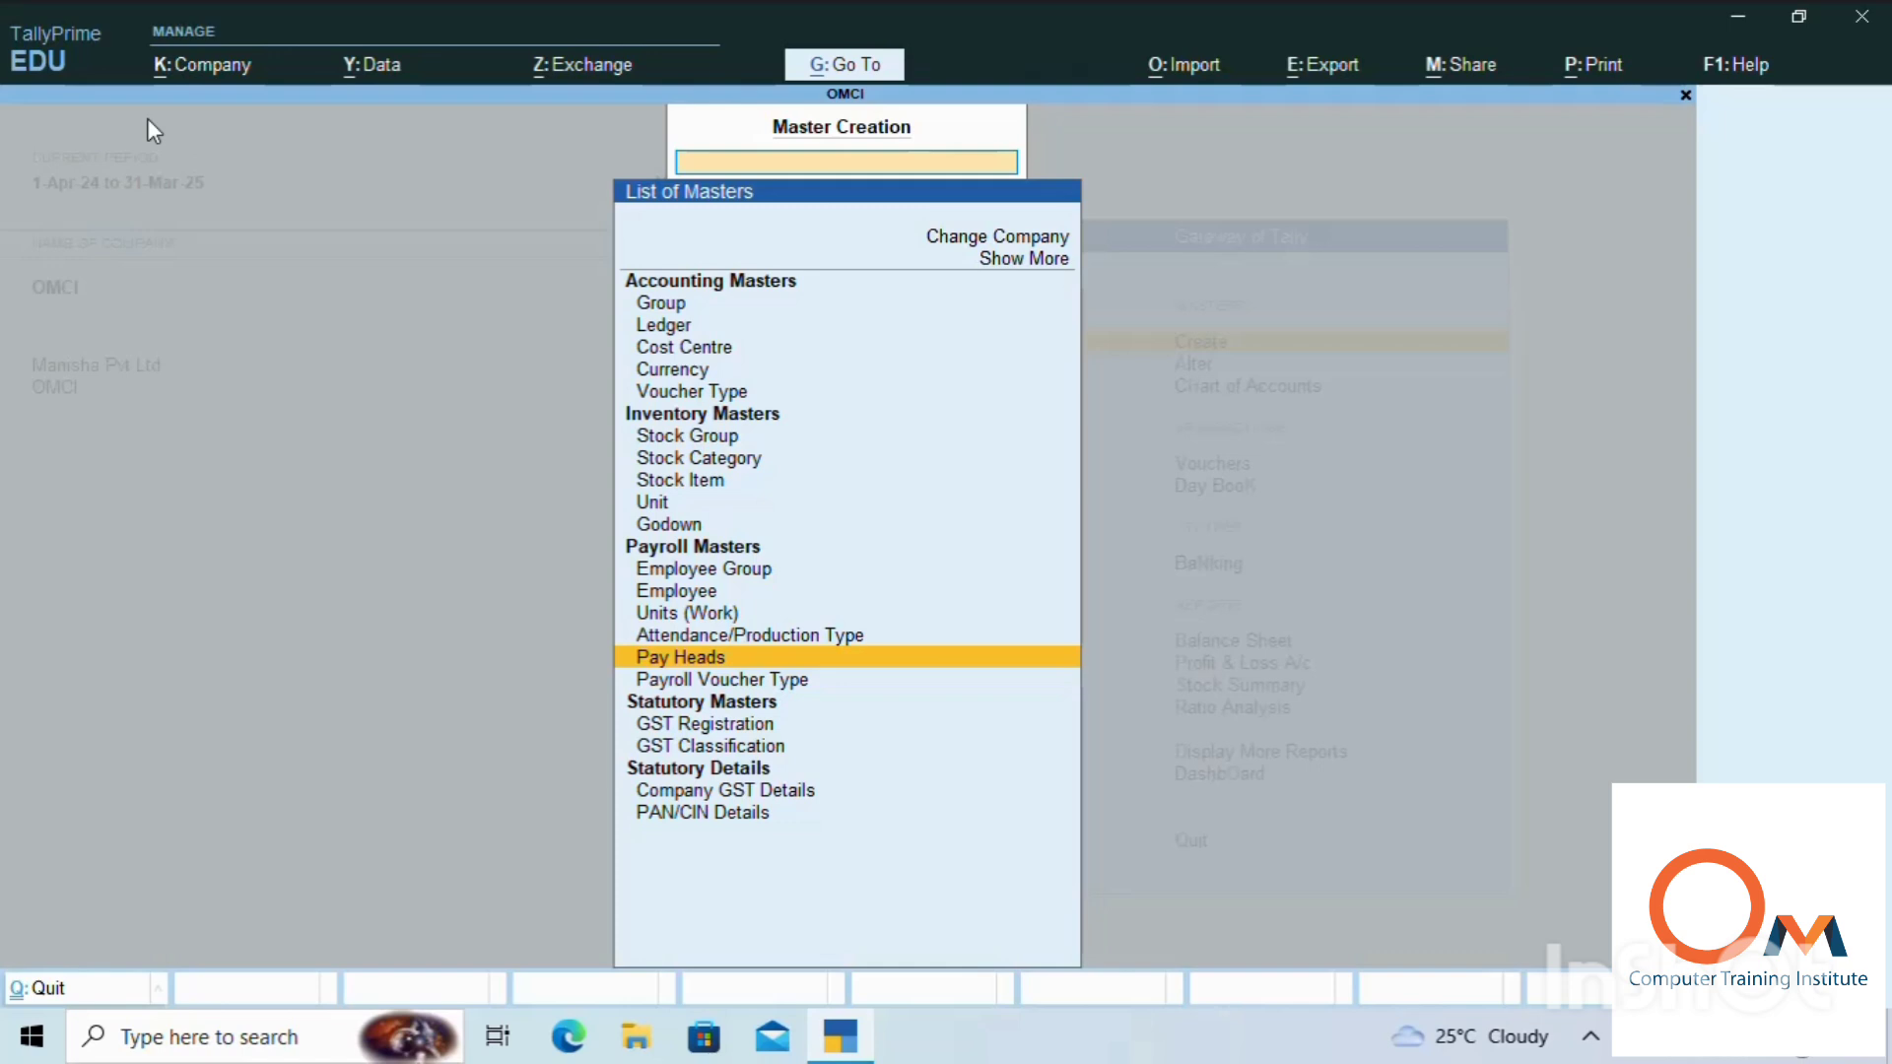
pyautogui.press('Escape')
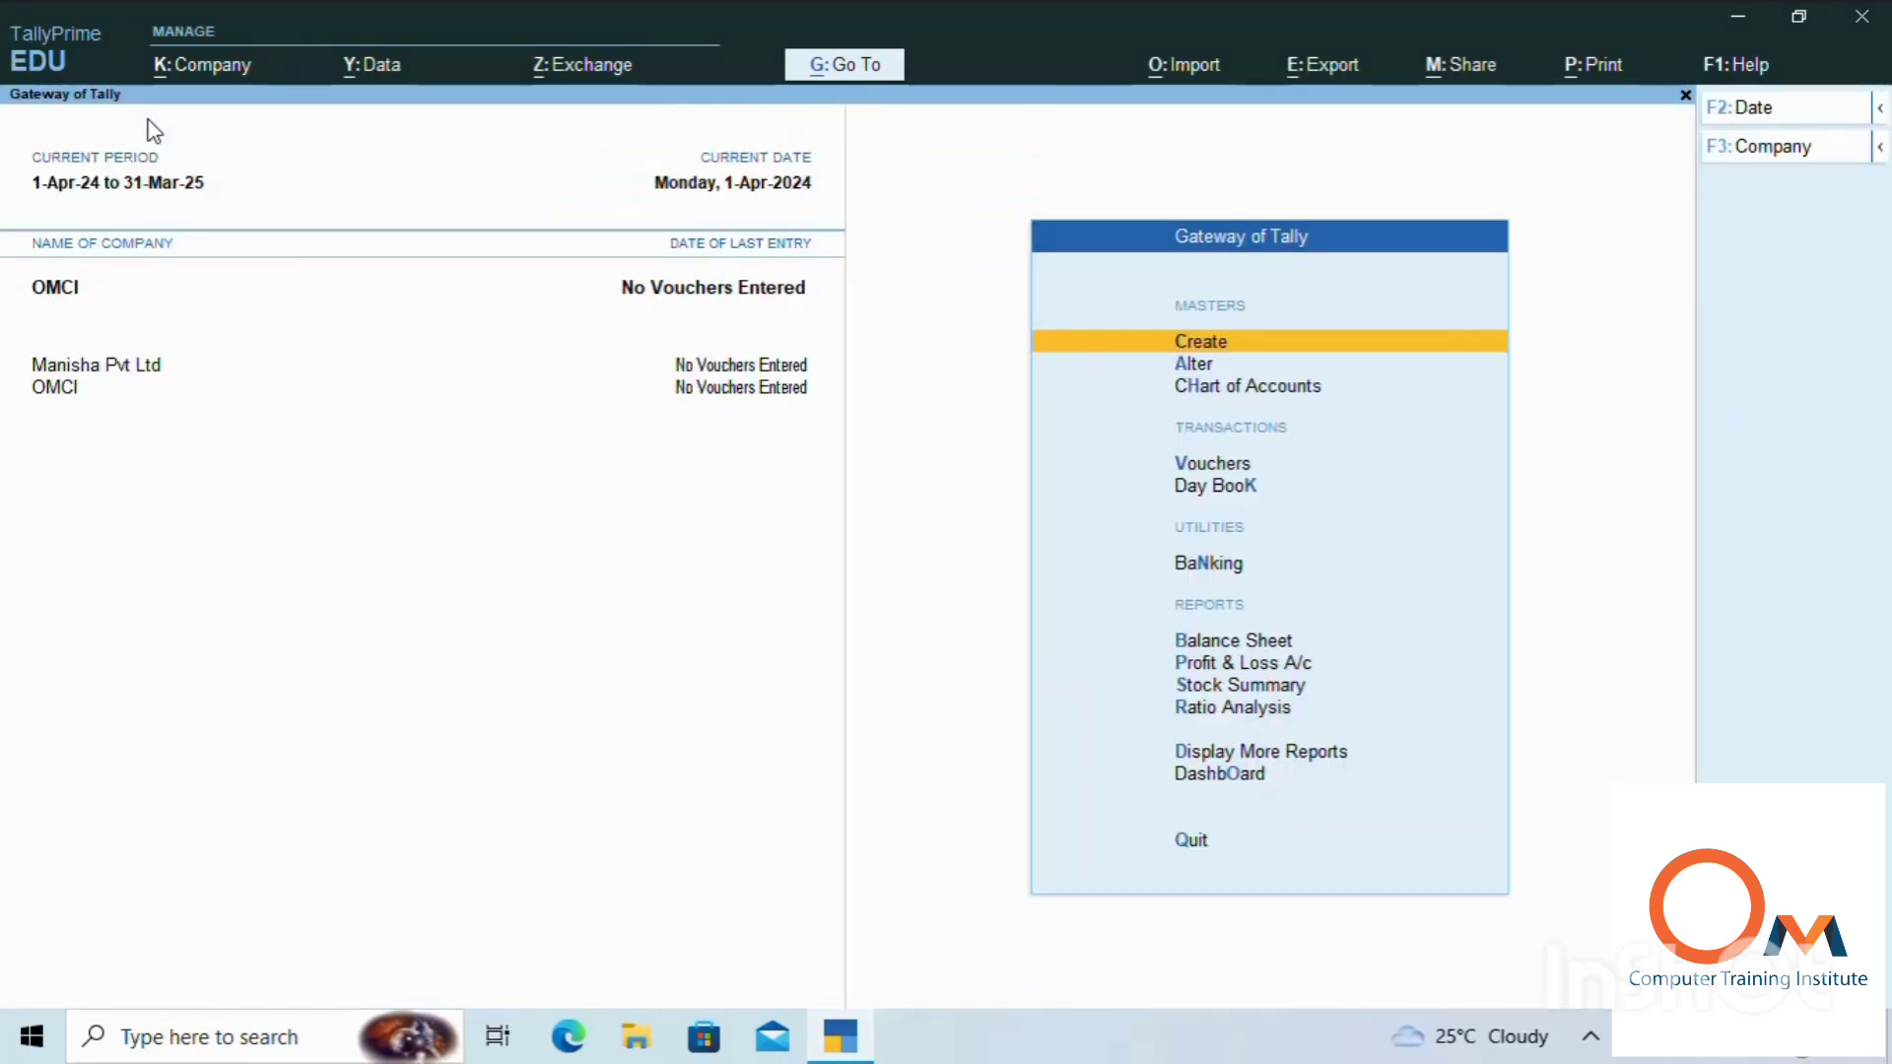
pyautogui.press('Down')
pyautogui.press('Return')
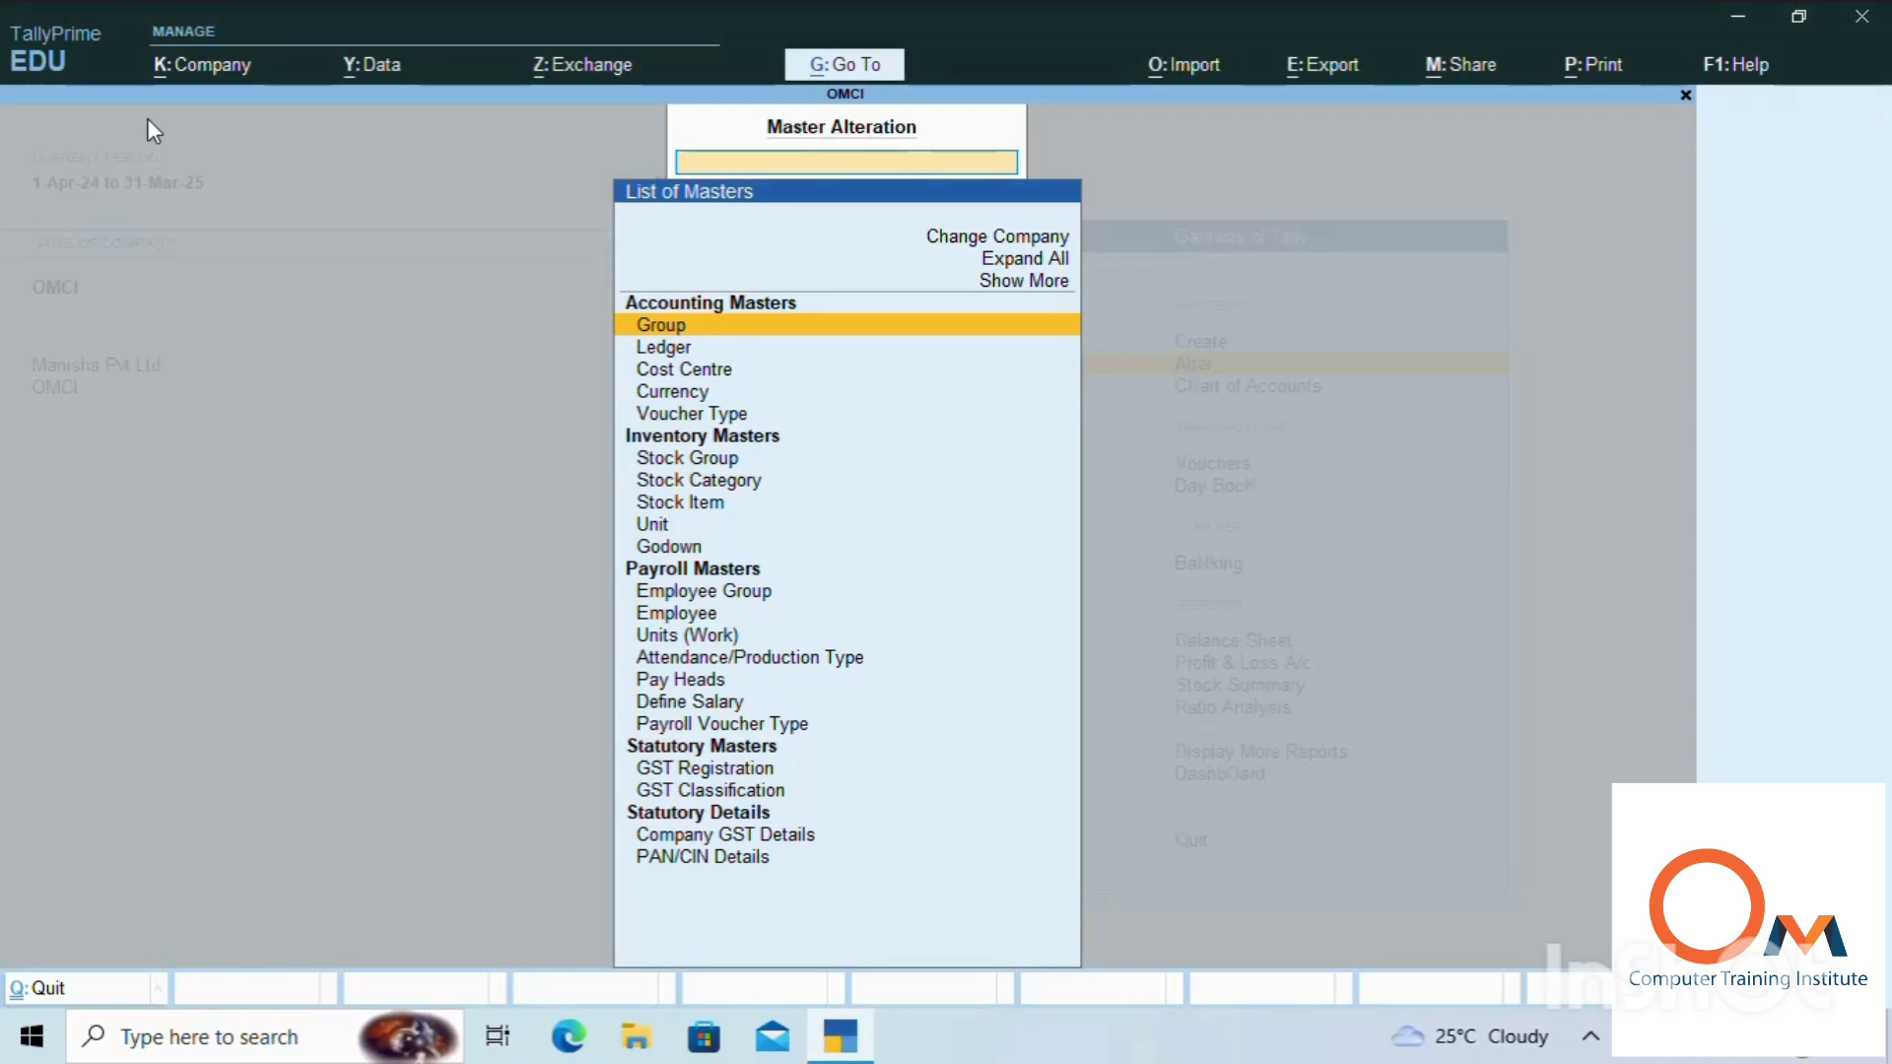
# Open Define Salary from the payroll masters for the listed employee
pyautogui.press('Down')
pyautogui.press('Down')
pyautogui.press('Down')
pyautogui.press('Down')
pyautogui.press('Down')
pyautogui.press('Down')
pyautogui.press('Down')
pyautogui.press('Down')
pyautogui.press('Down')
pyautogui.press('Down')
pyautogui.press('Down')
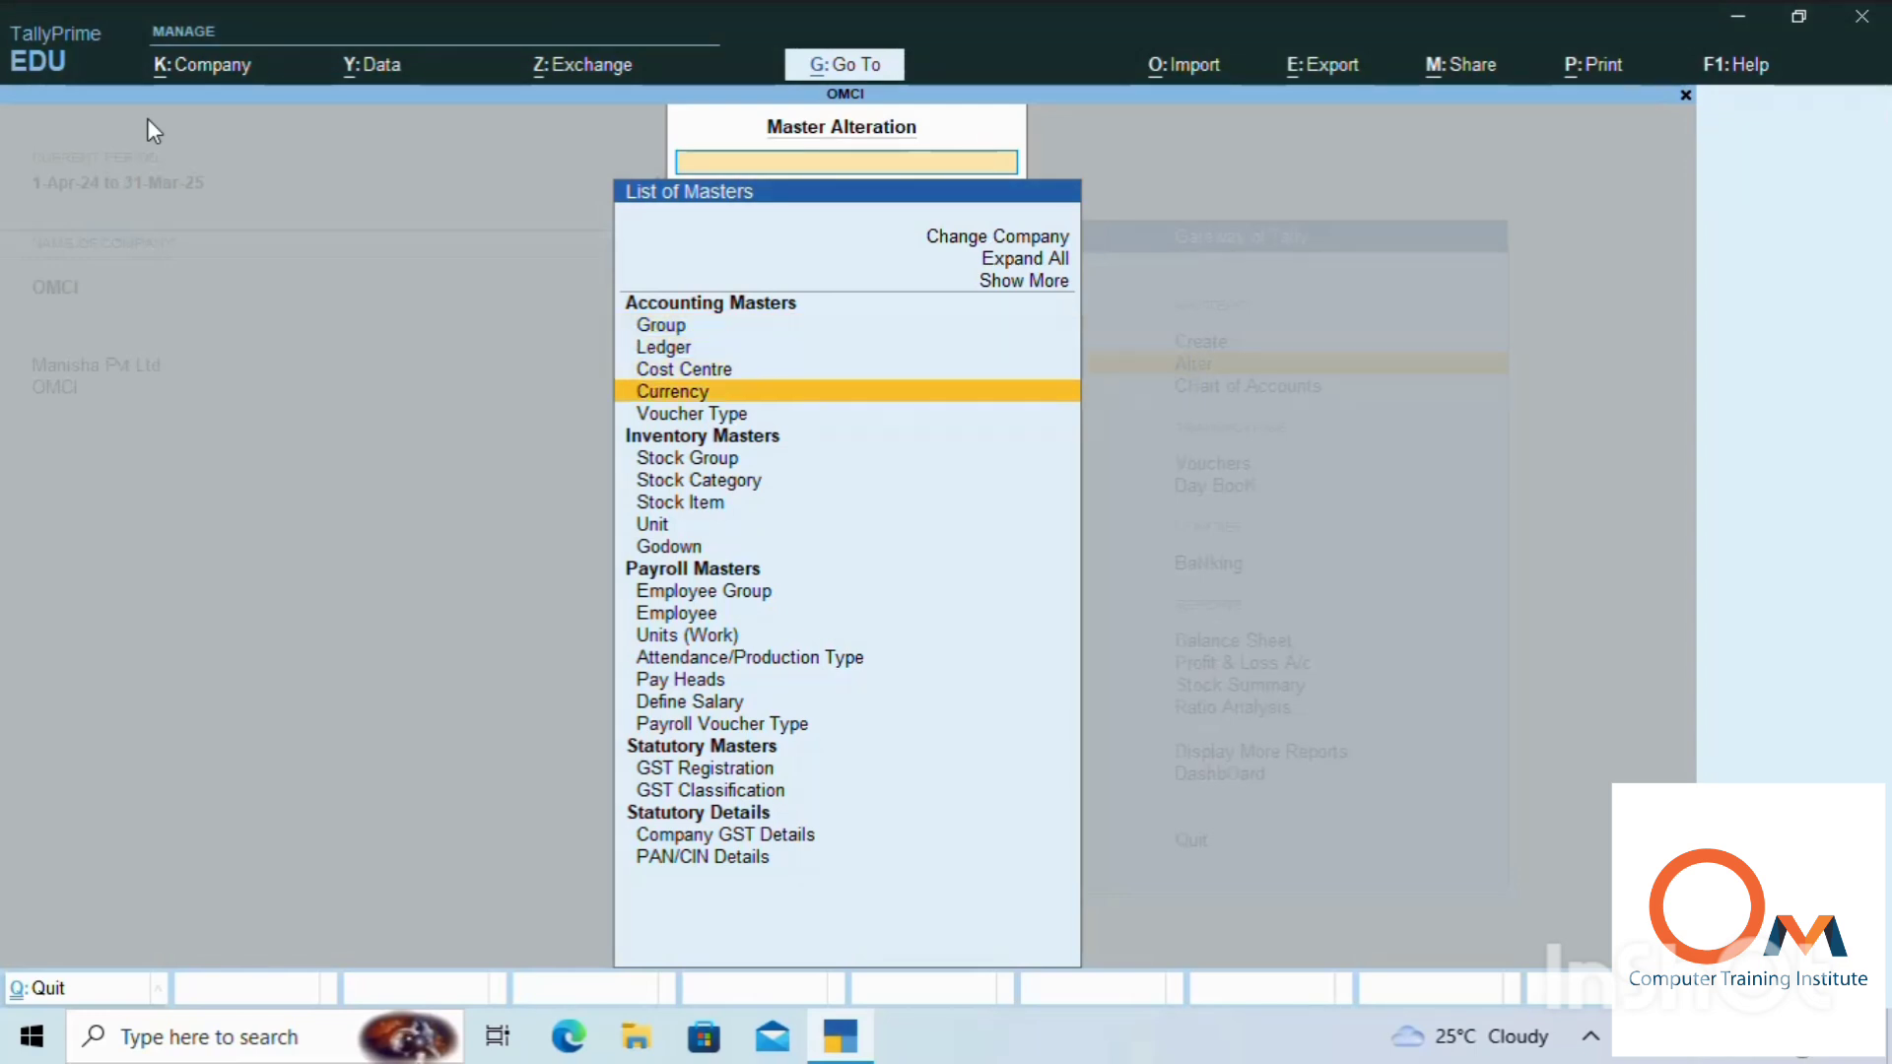
pyautogui.press('Down')
pyautogui.press('Down')
pyautogui.press('Down')
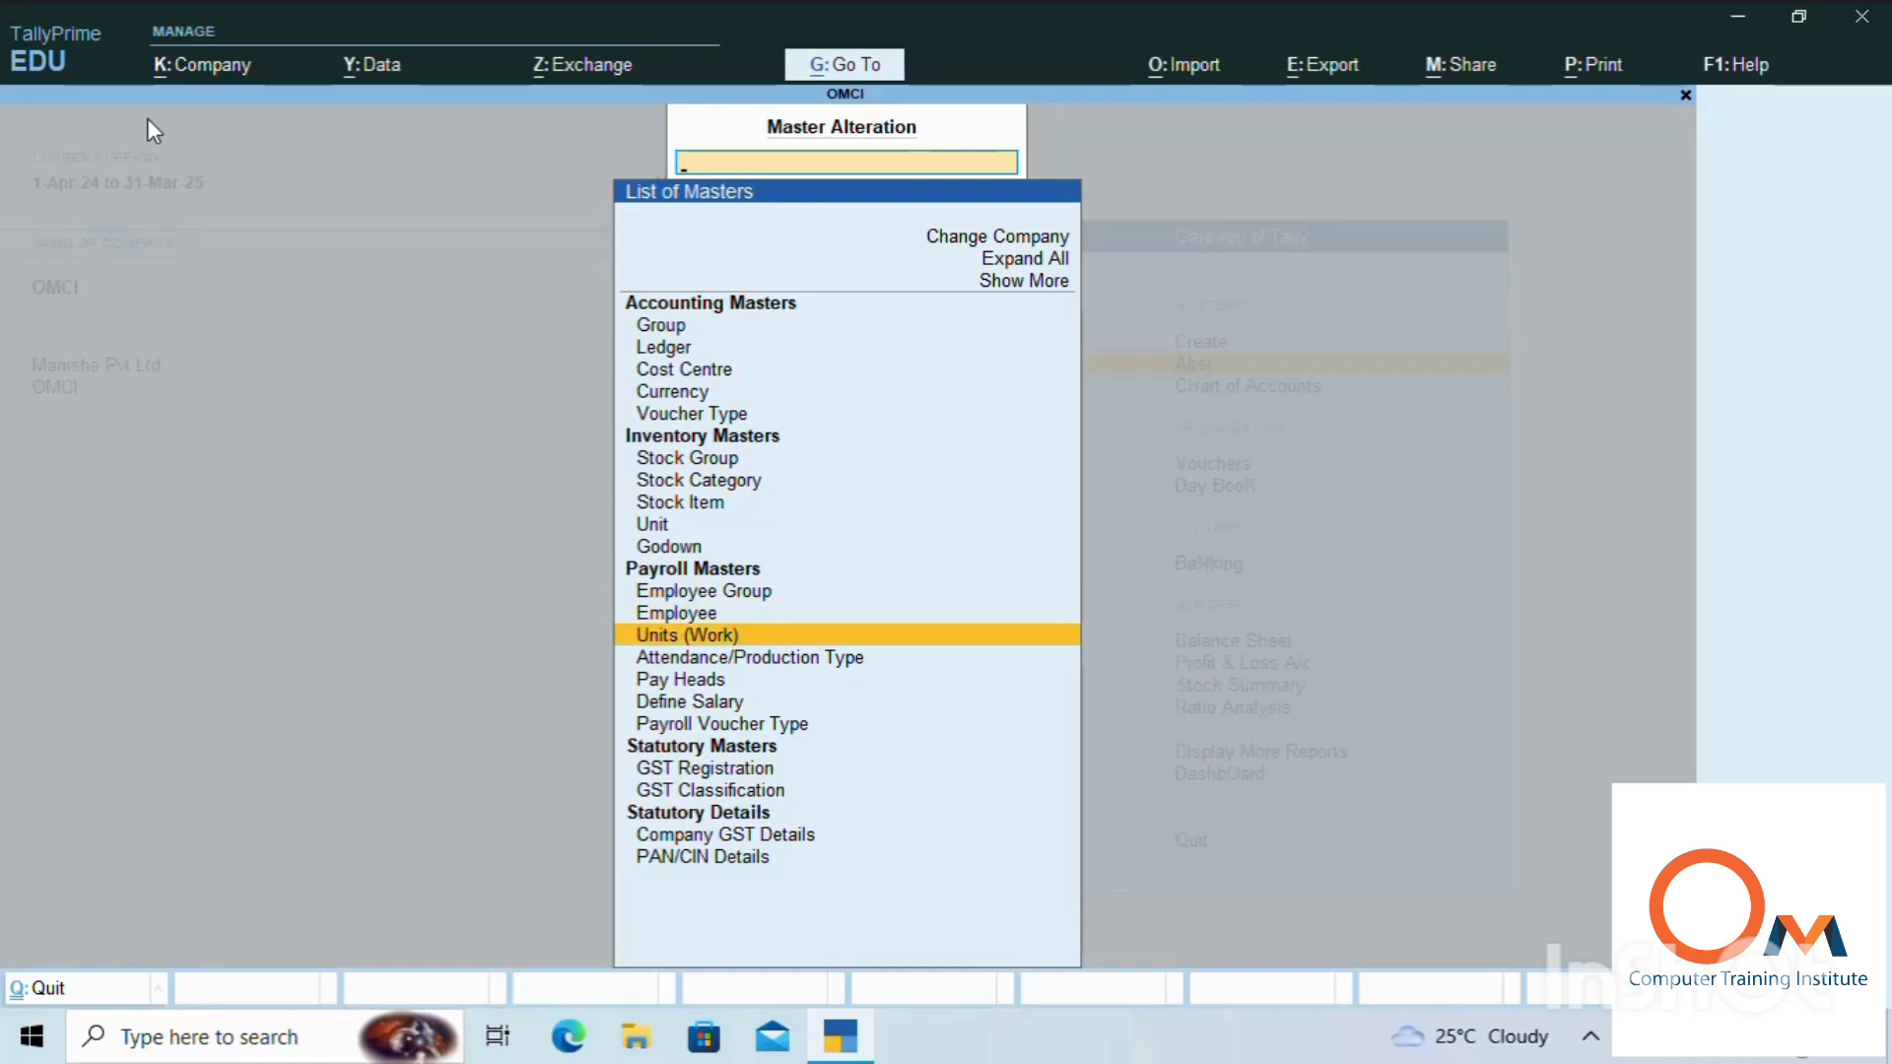
pyautogui.press('Down')
pyautogui.press('Down')
pyautogui.press('Down')
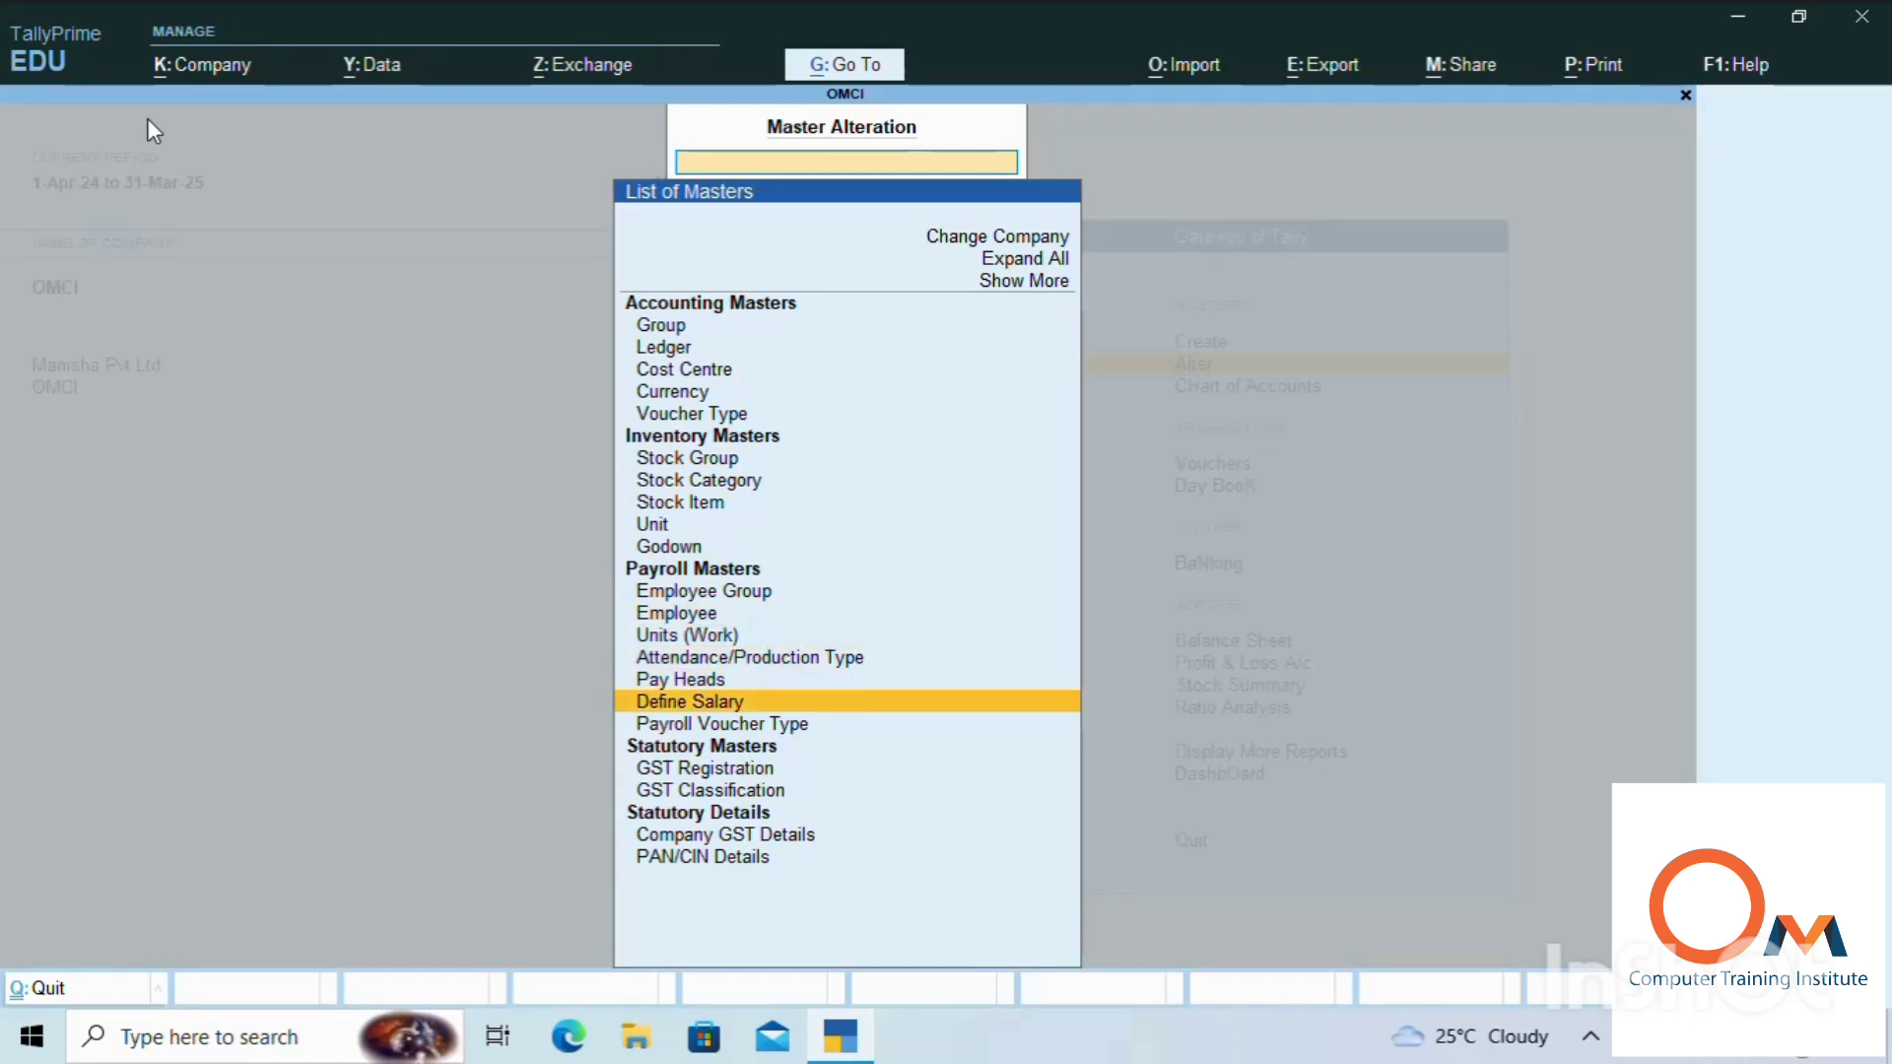
pyautogui.press('Return')
pyautogui.press('Return')
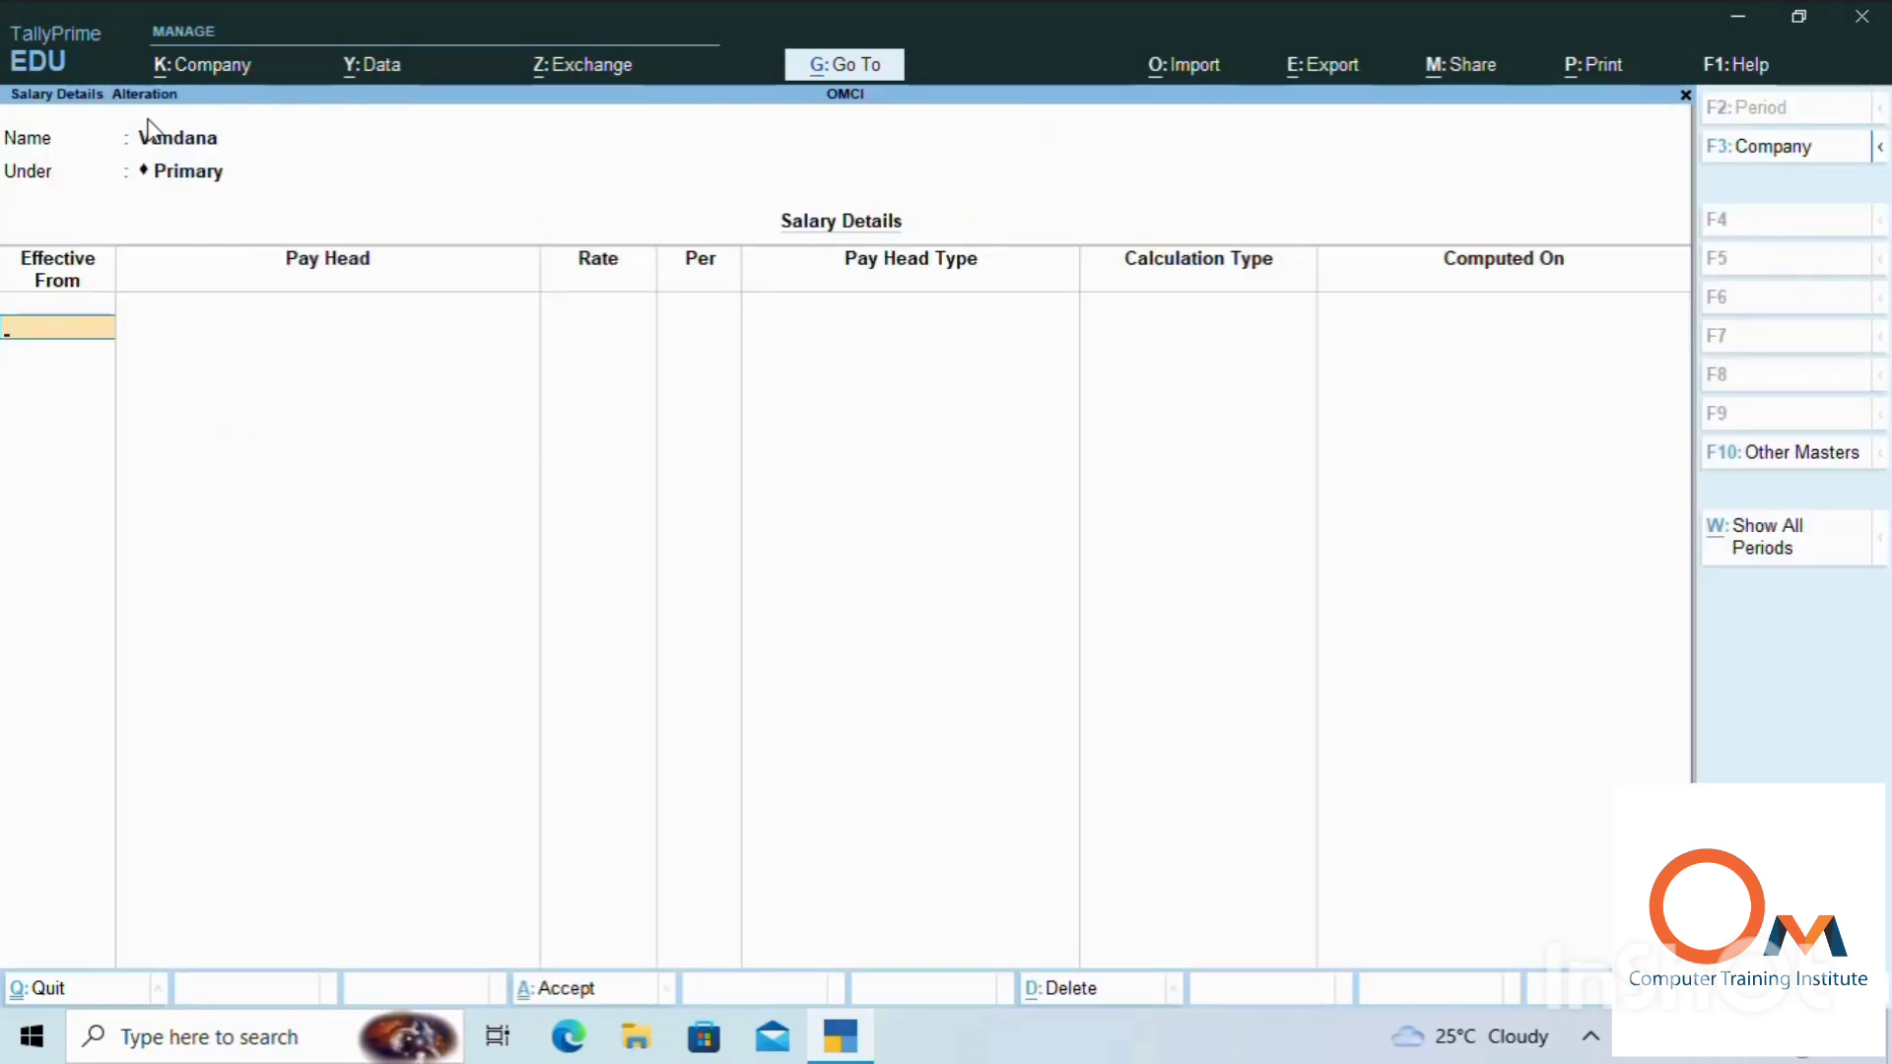
# Make the employee's salary effective from 1-Apr-24 and add Basic Salary at a rate of 30,000 per month
pyautogui.write('1')
pyautogui.press('Return')
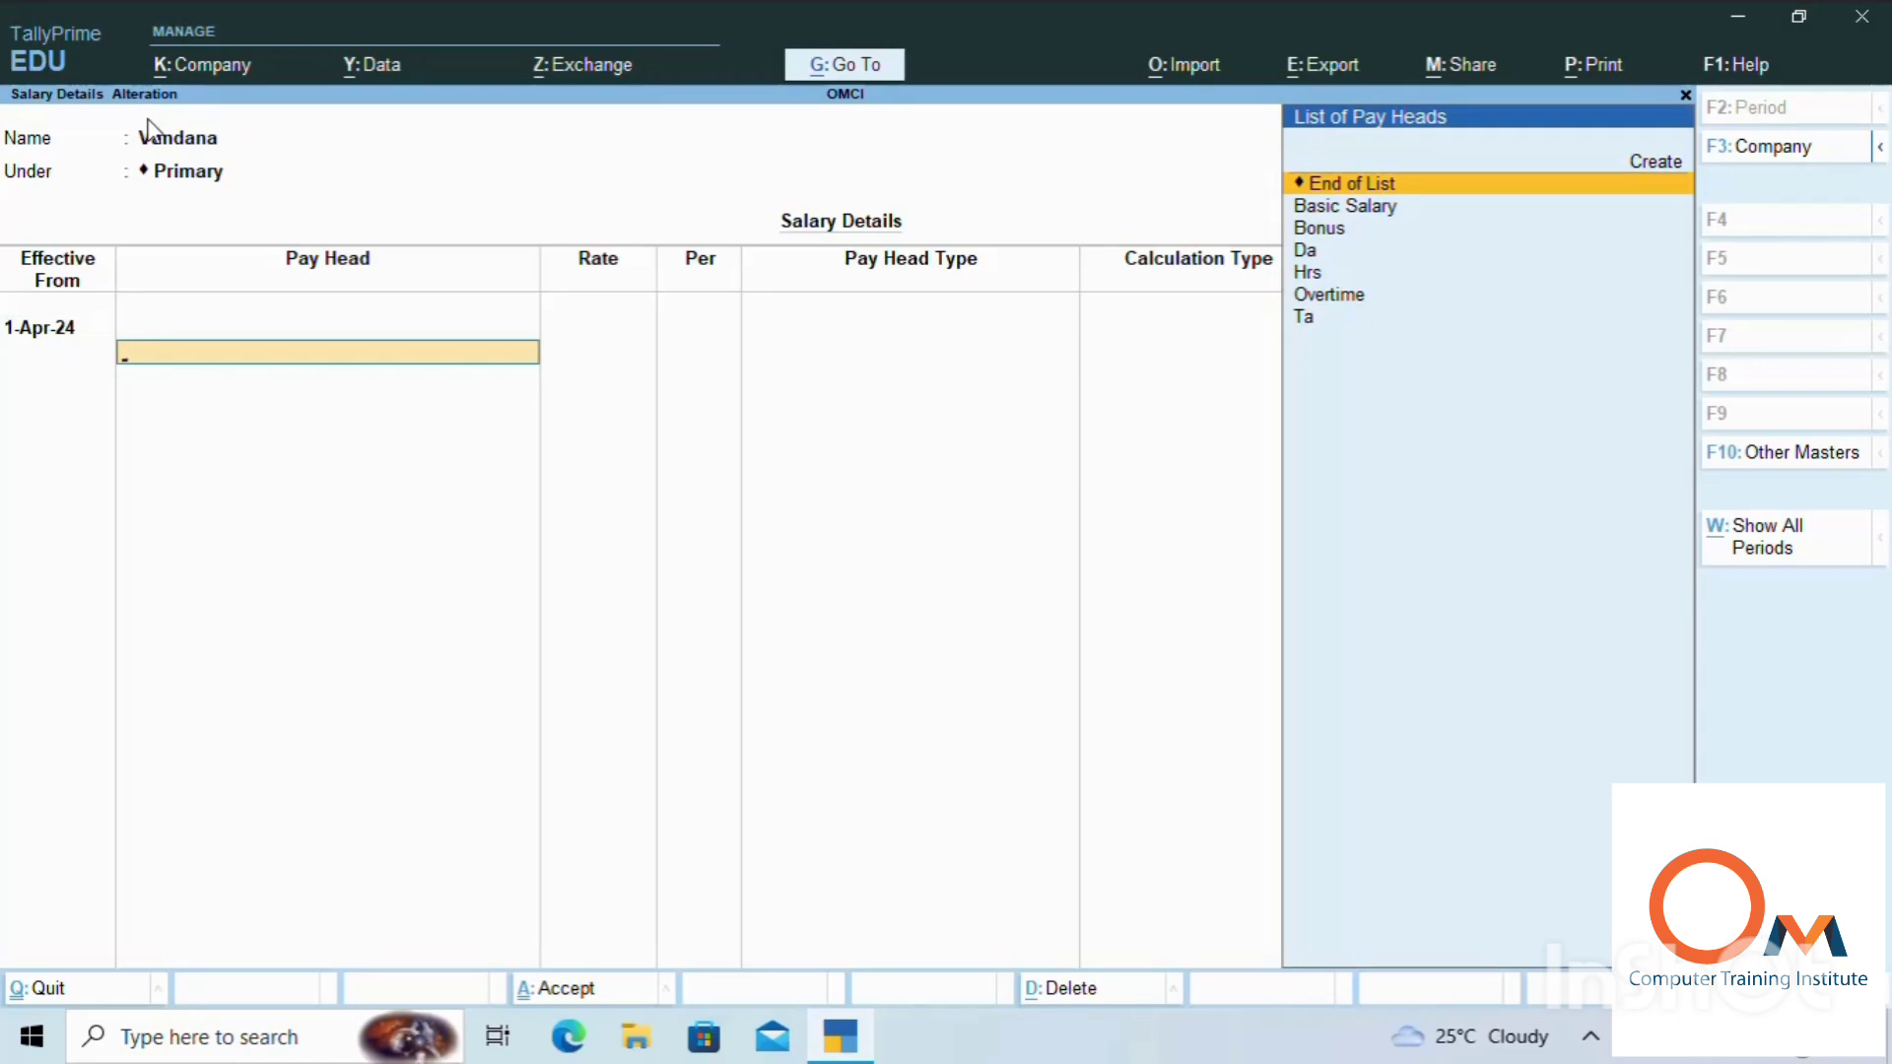
pyautogui.press('Down')
pyautogui.press('Return')
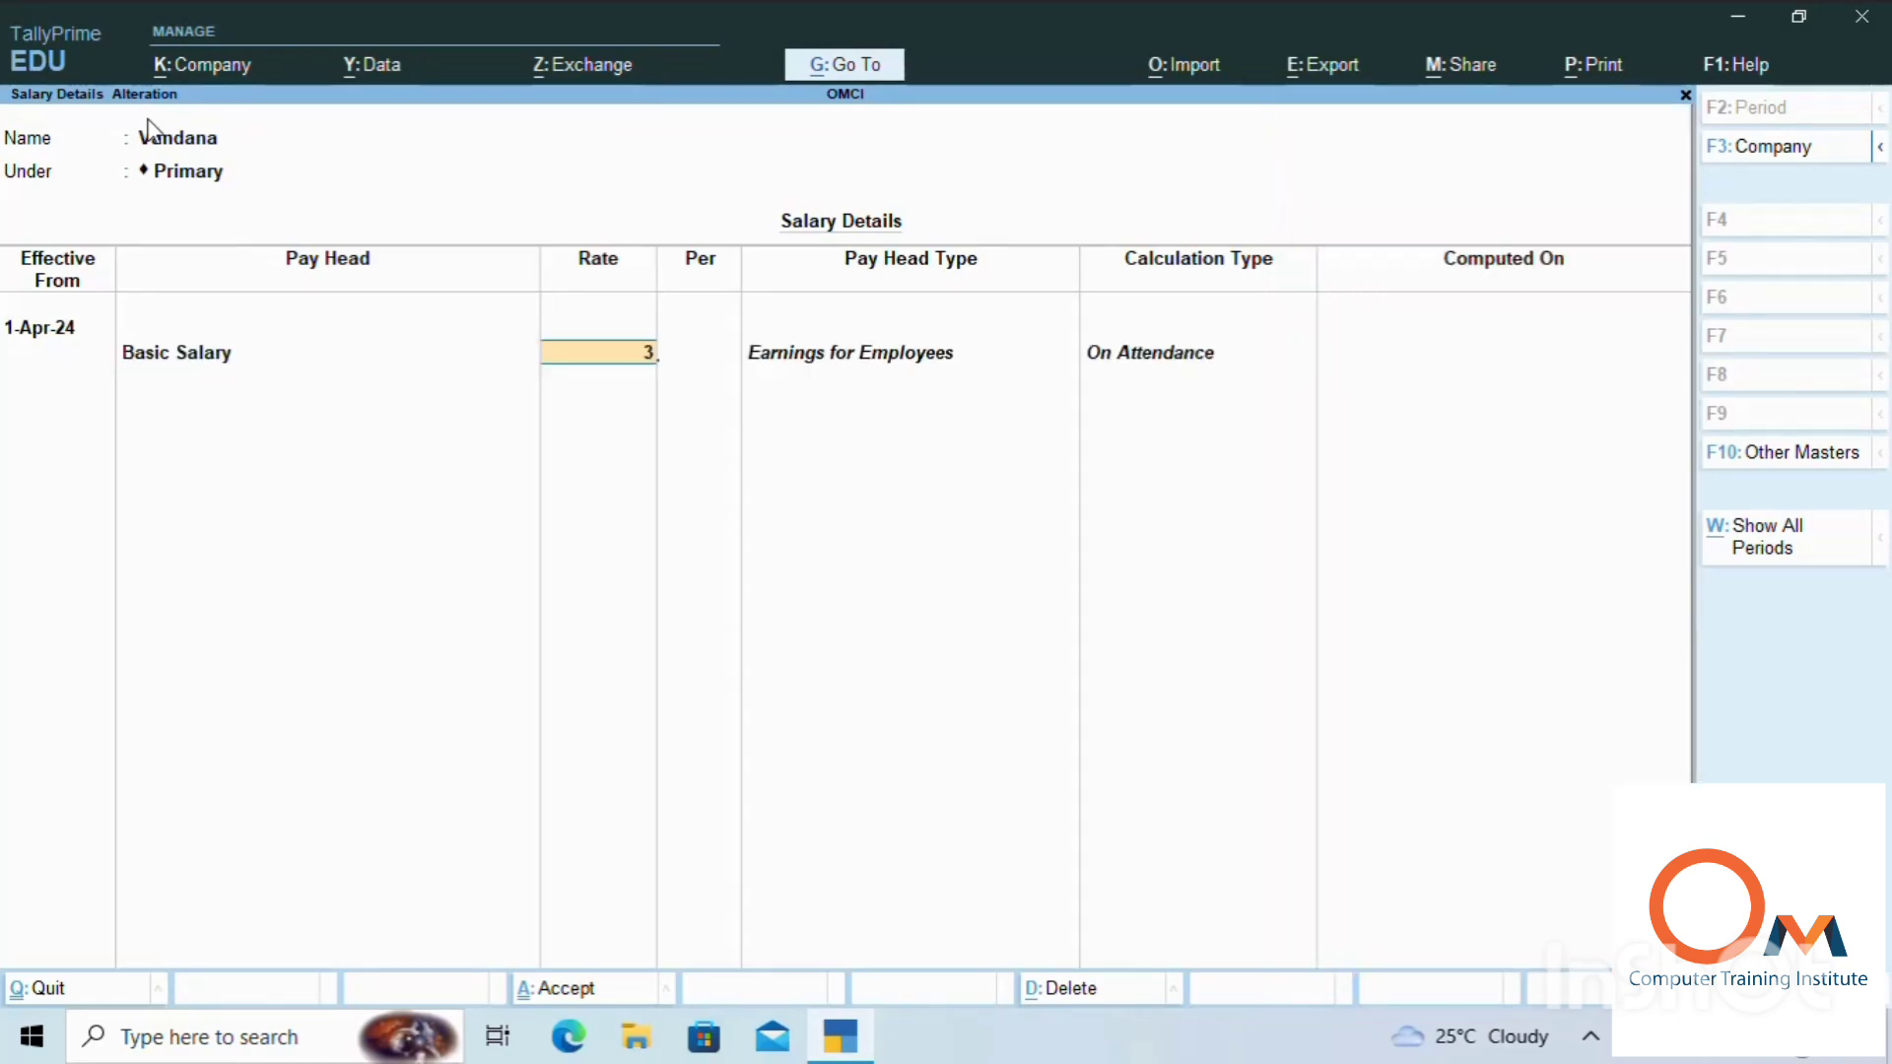
pyautogui.write('30000')
pyautogui.press('Return')
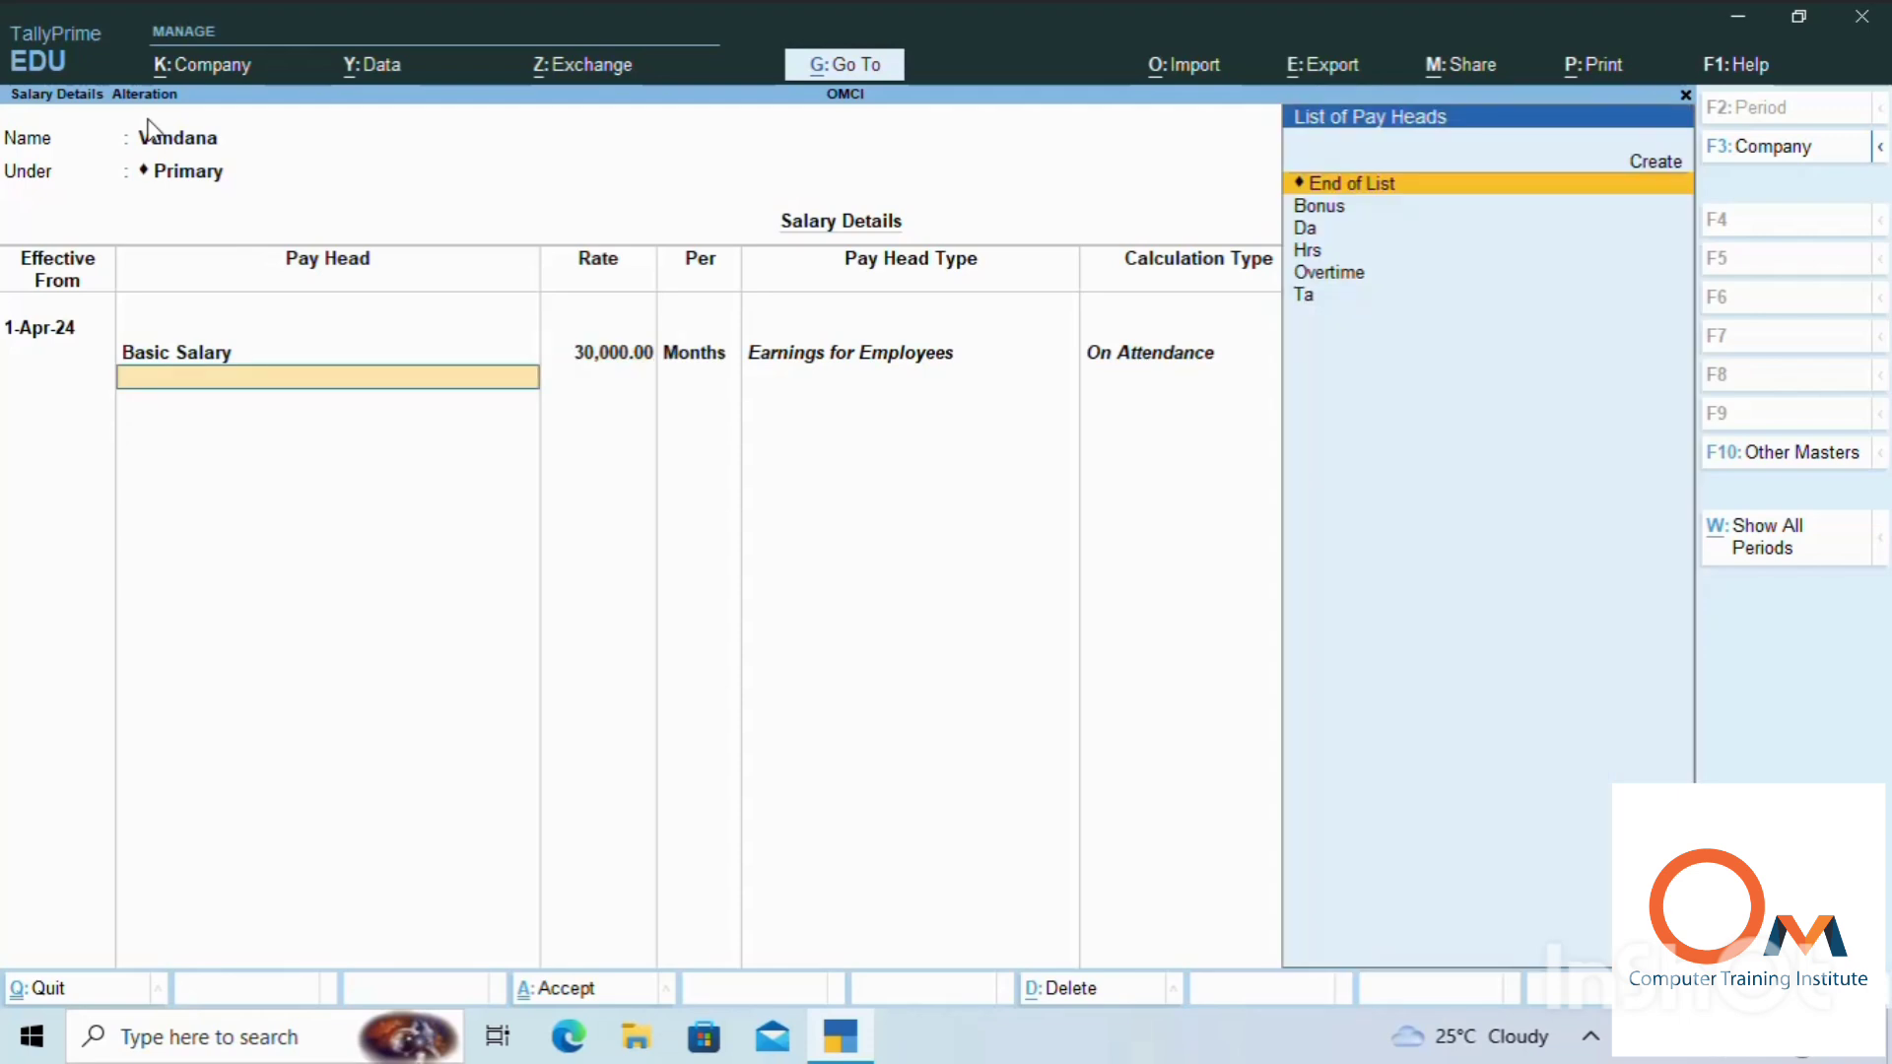
# Add the Da and Ta pay heads to the employee's salary details
pyautogui.press('Down')
pyautogui.press('Down')
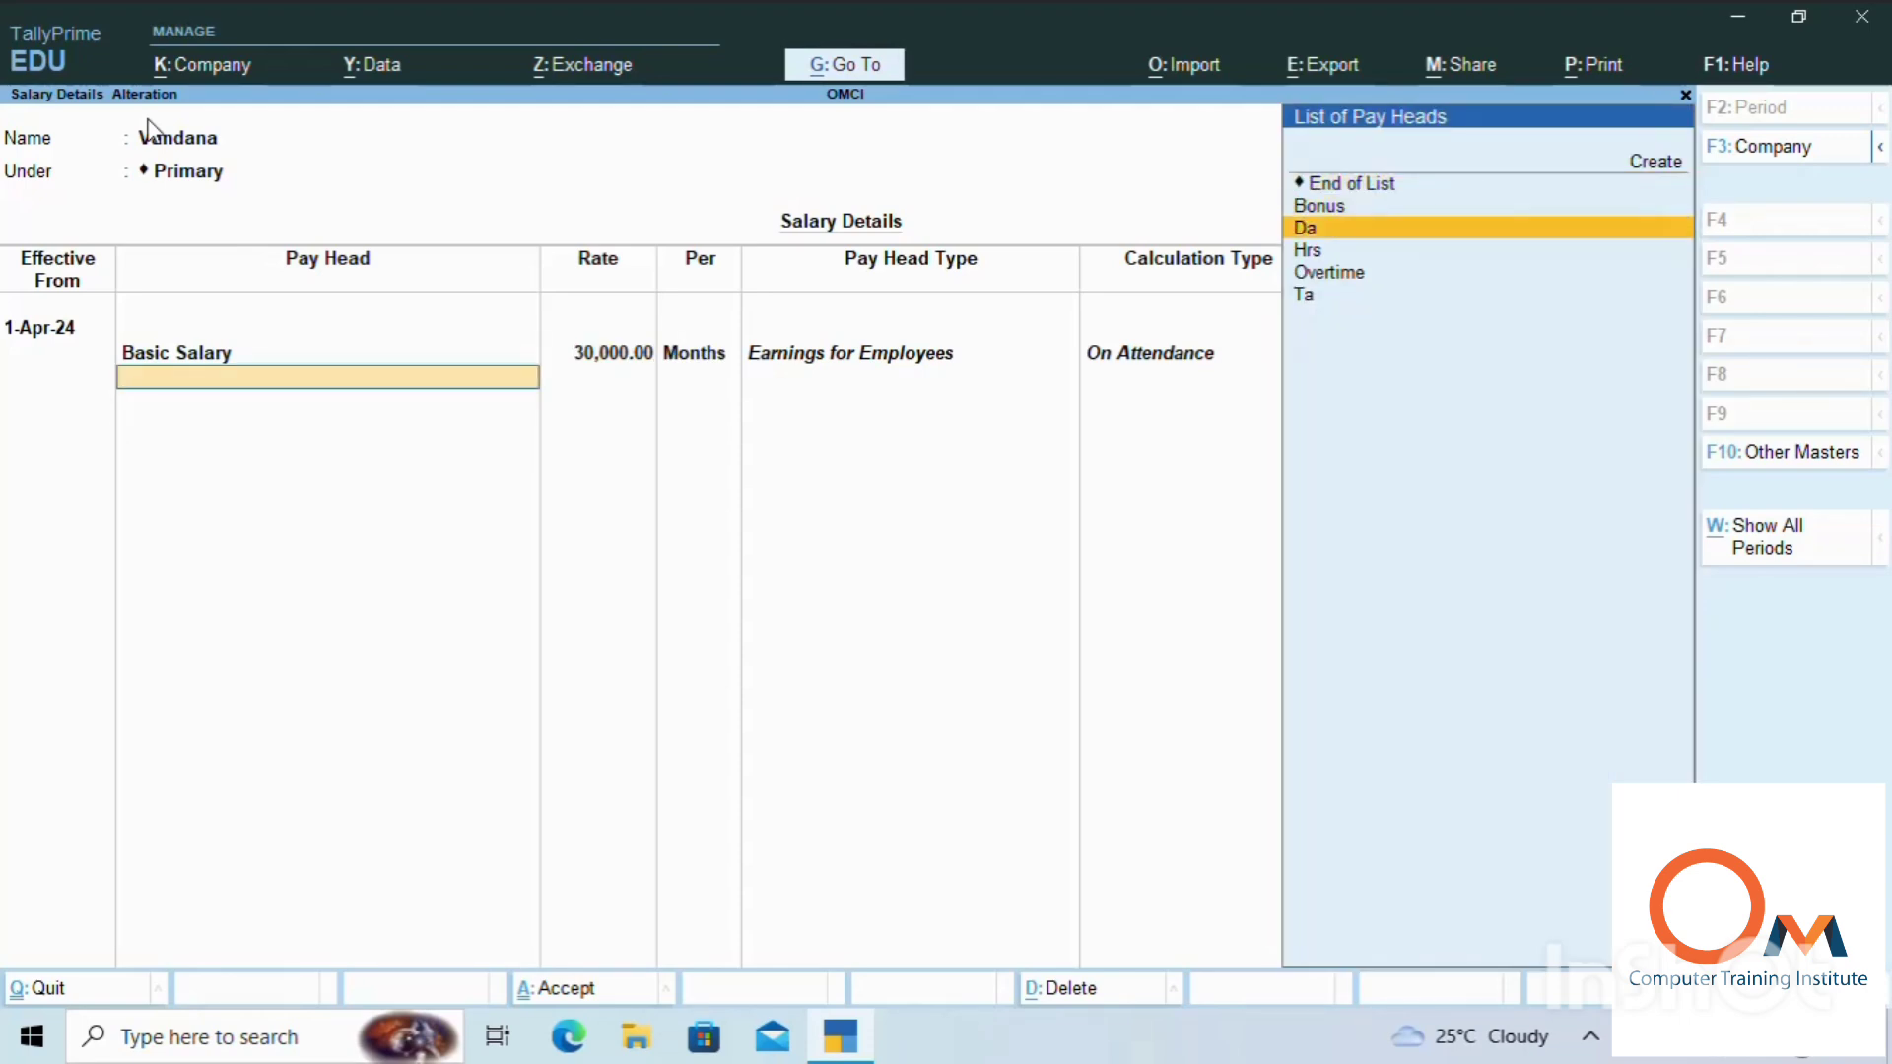
pyautogui.press('Return')
pyautogui.press('Down')
pyautogui.press('Down')
pyautogui.press('Down')
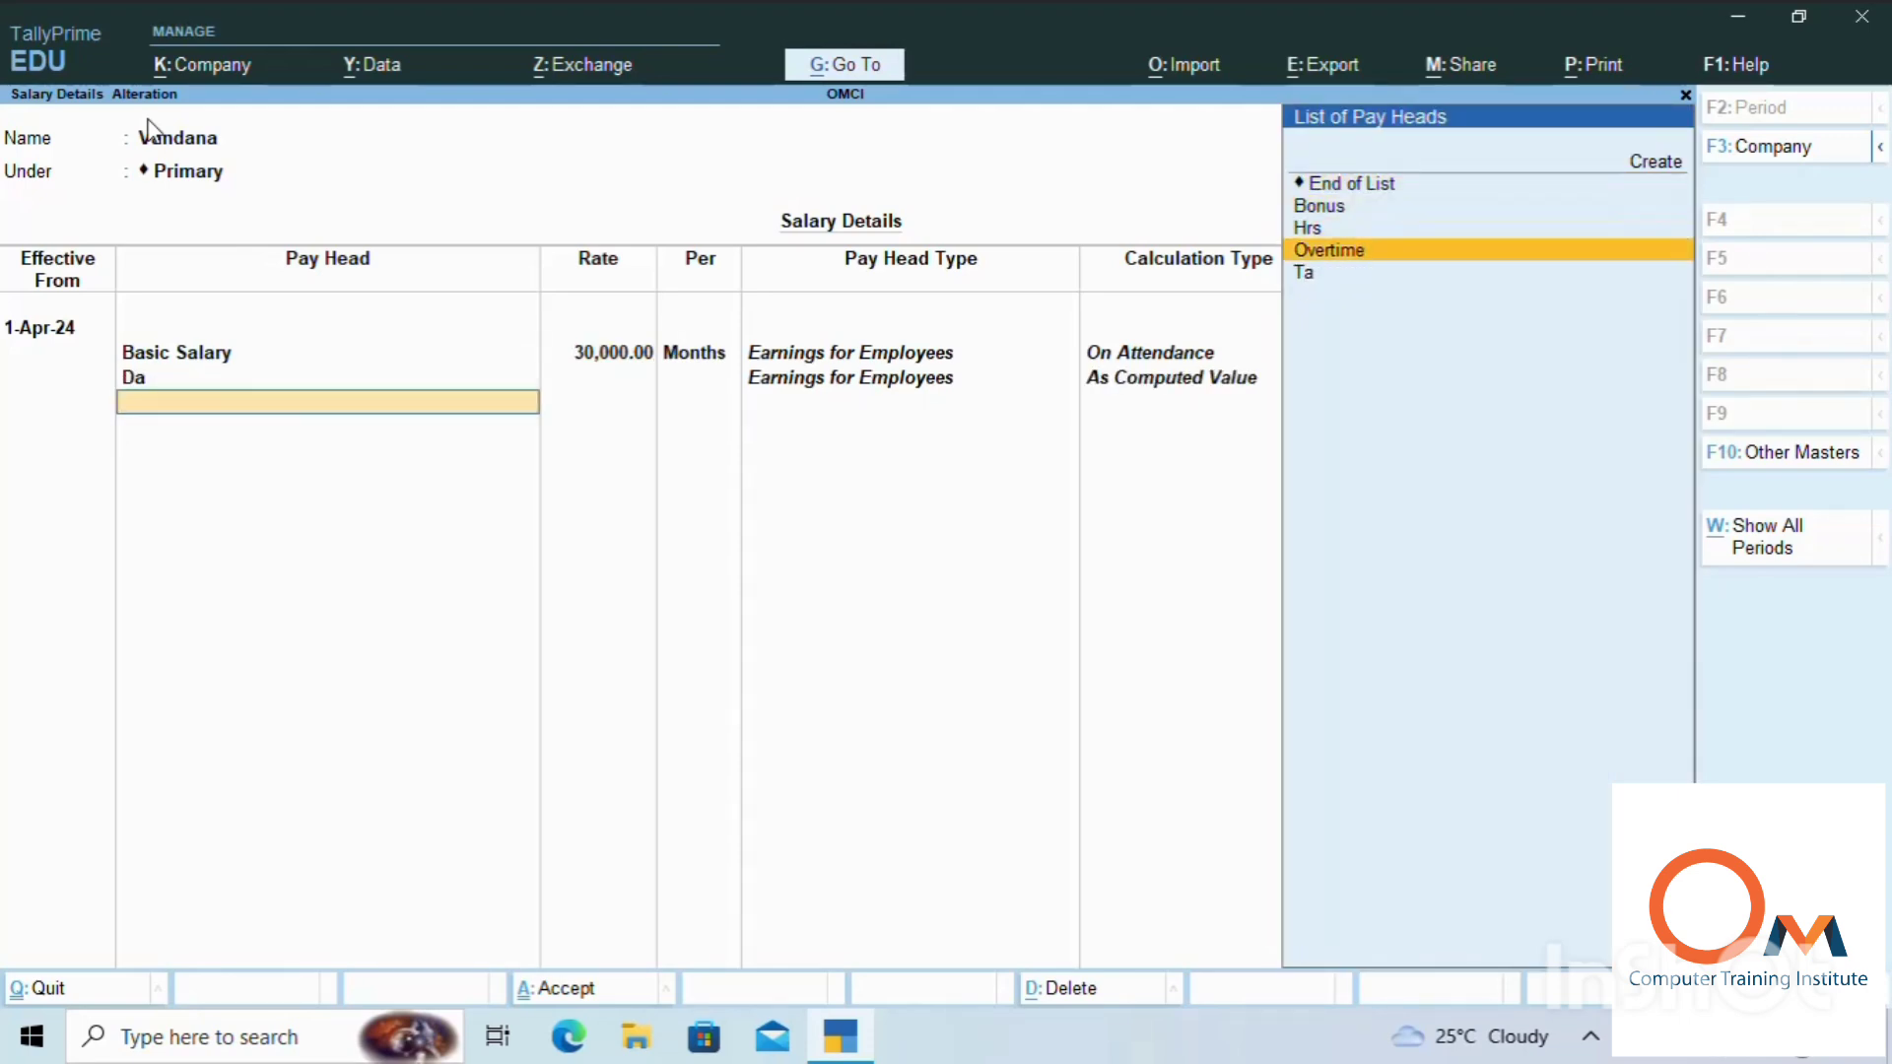
pyautogui.press('Down')
pyautogui.press('Return')
# Add the Hrs and Bonus pay heads to the employee's salary details
pyautogui.press('Down')
pyautogui.press('Down')
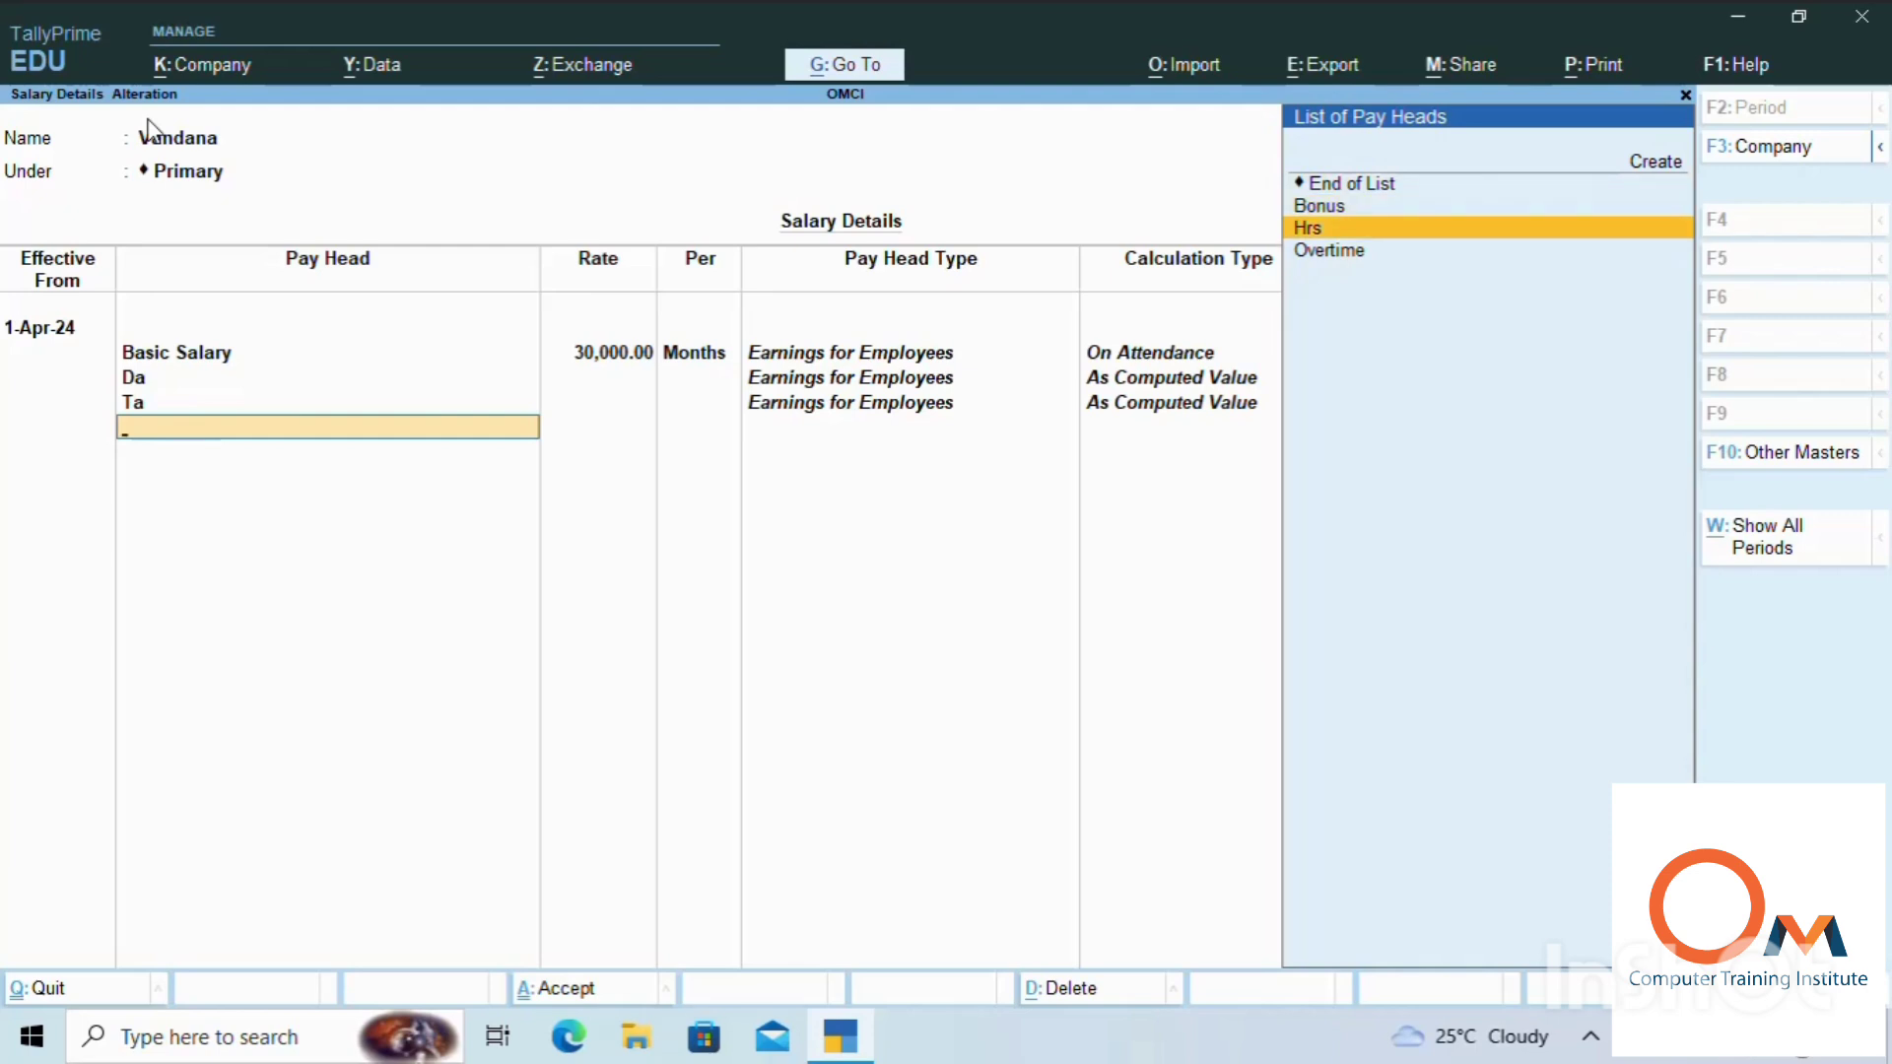
pyautogui.press('Return')
pyautogui.press('Down')
pyautogui.press('Return')
# Add Overtime at a rate of 10 per hr, end the pay head list and save the salary details
pyautogui.press('Down')
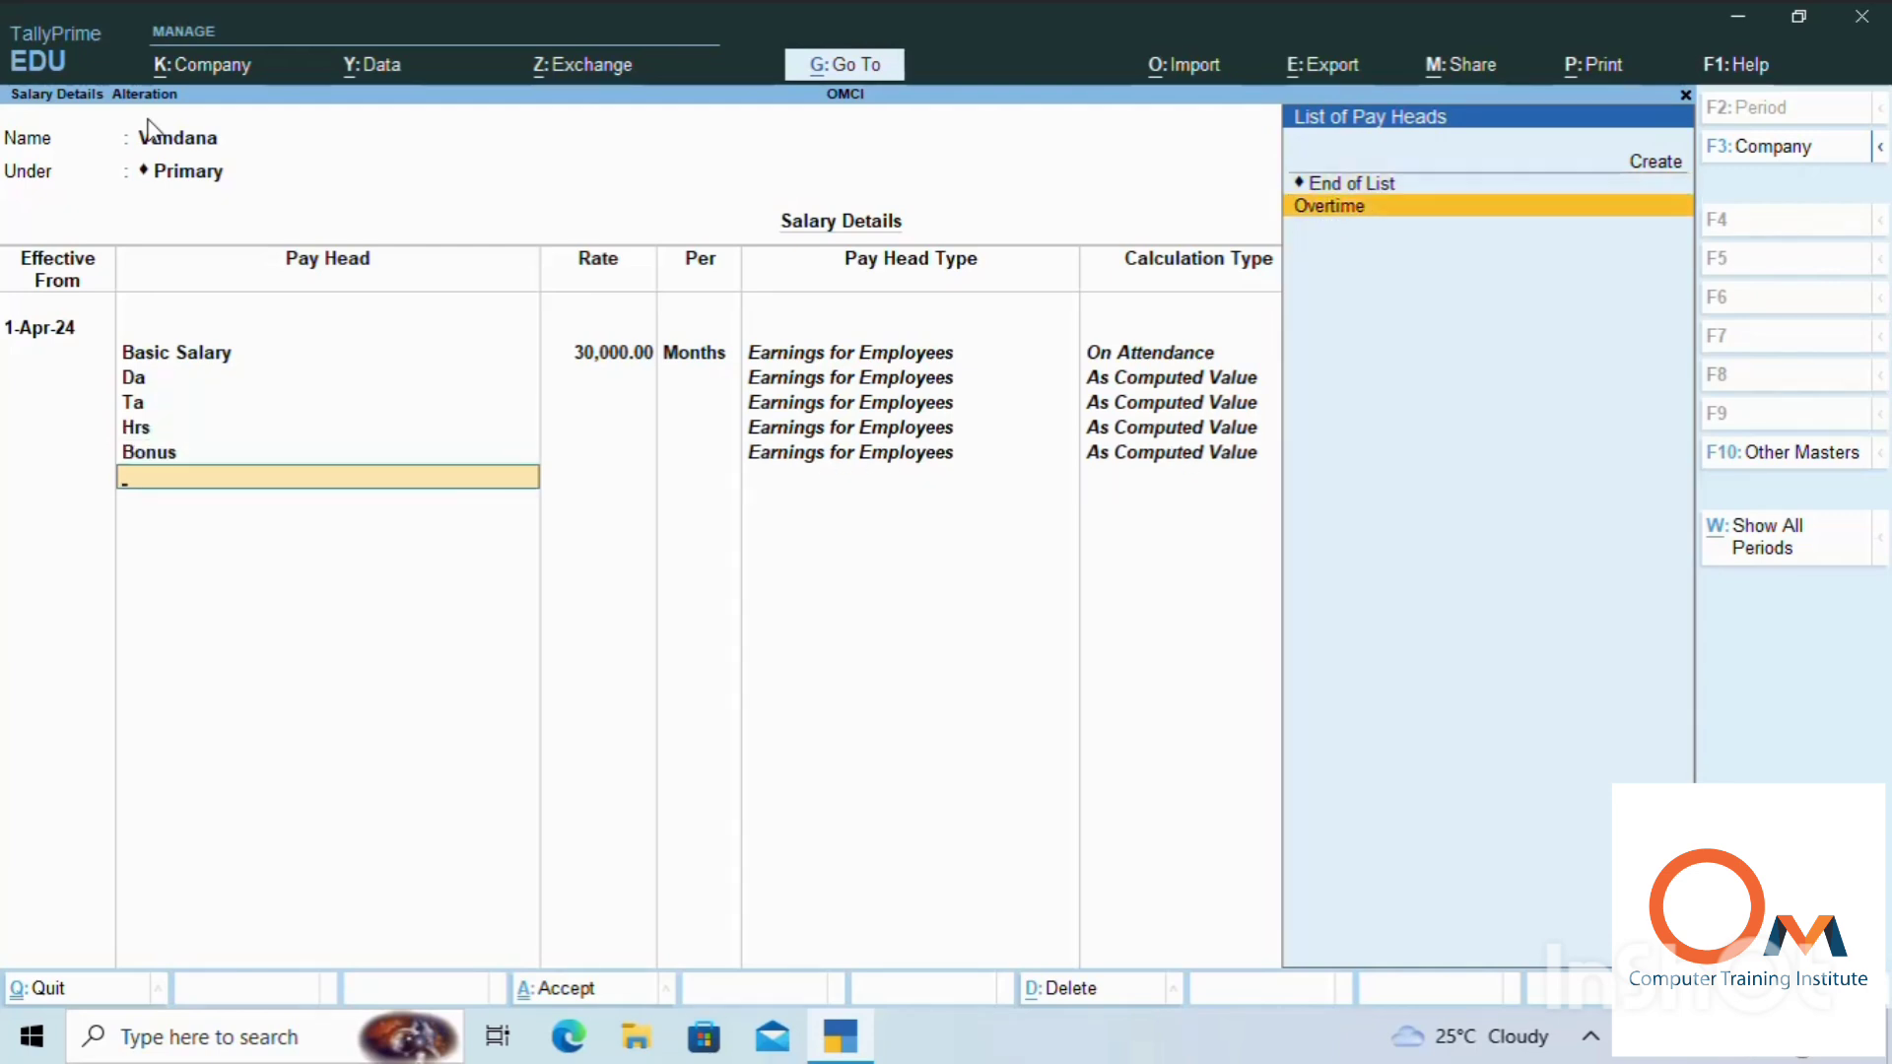
pyautogui.press('Return')
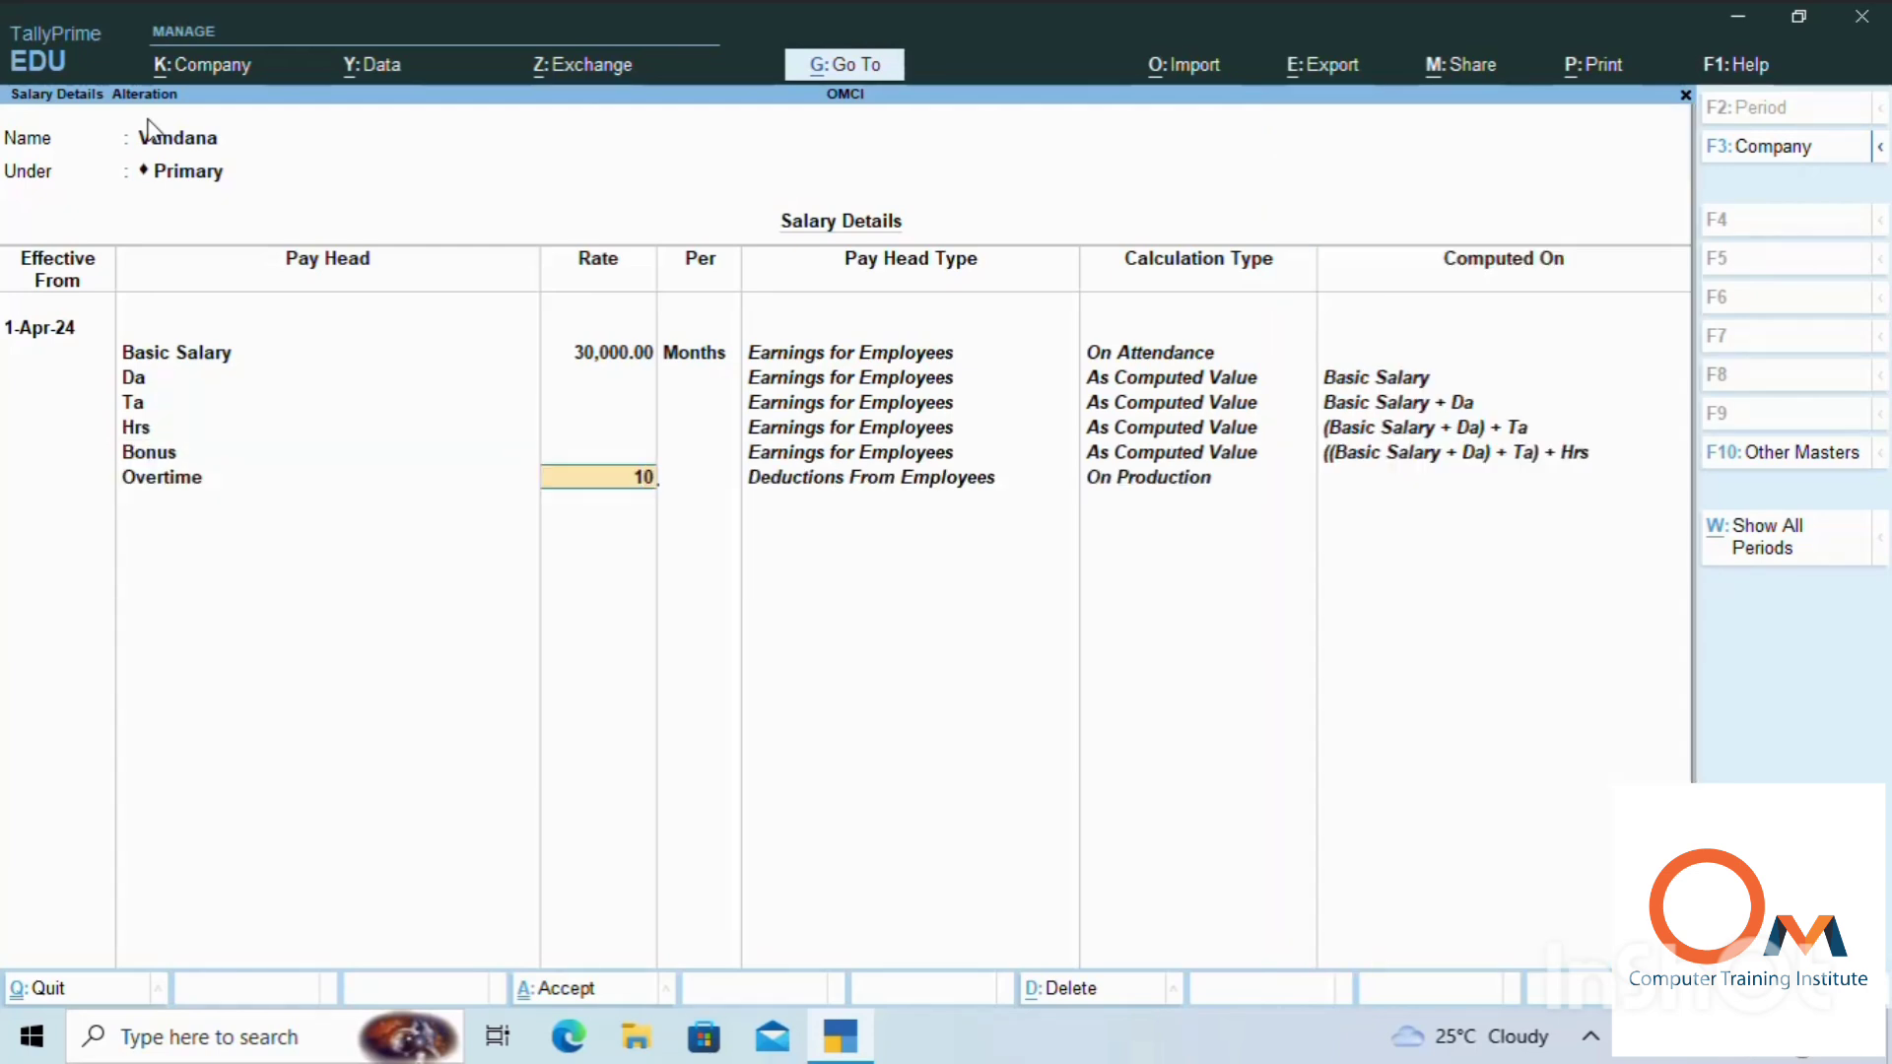
pyautogui.press('Return')
pyautogui.press('Return')
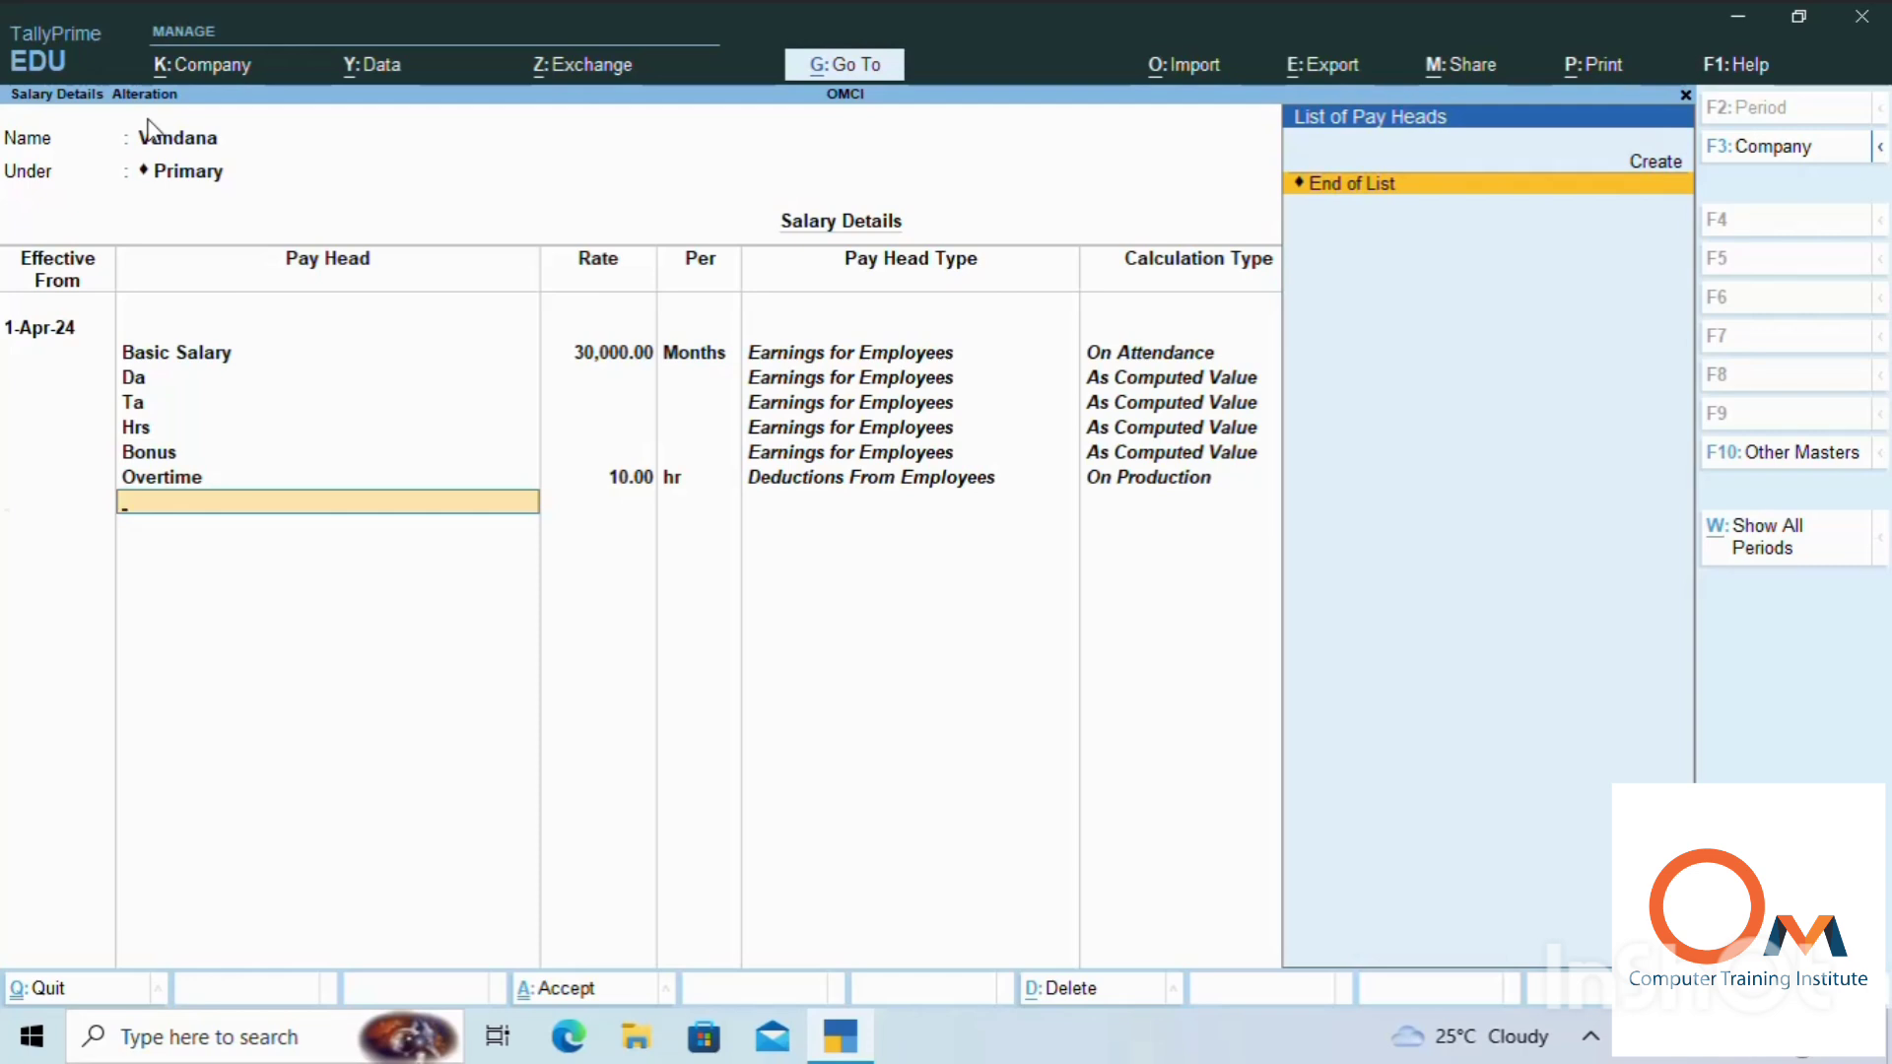
pyautogui.press('Return')
pyautogui.press('Return')
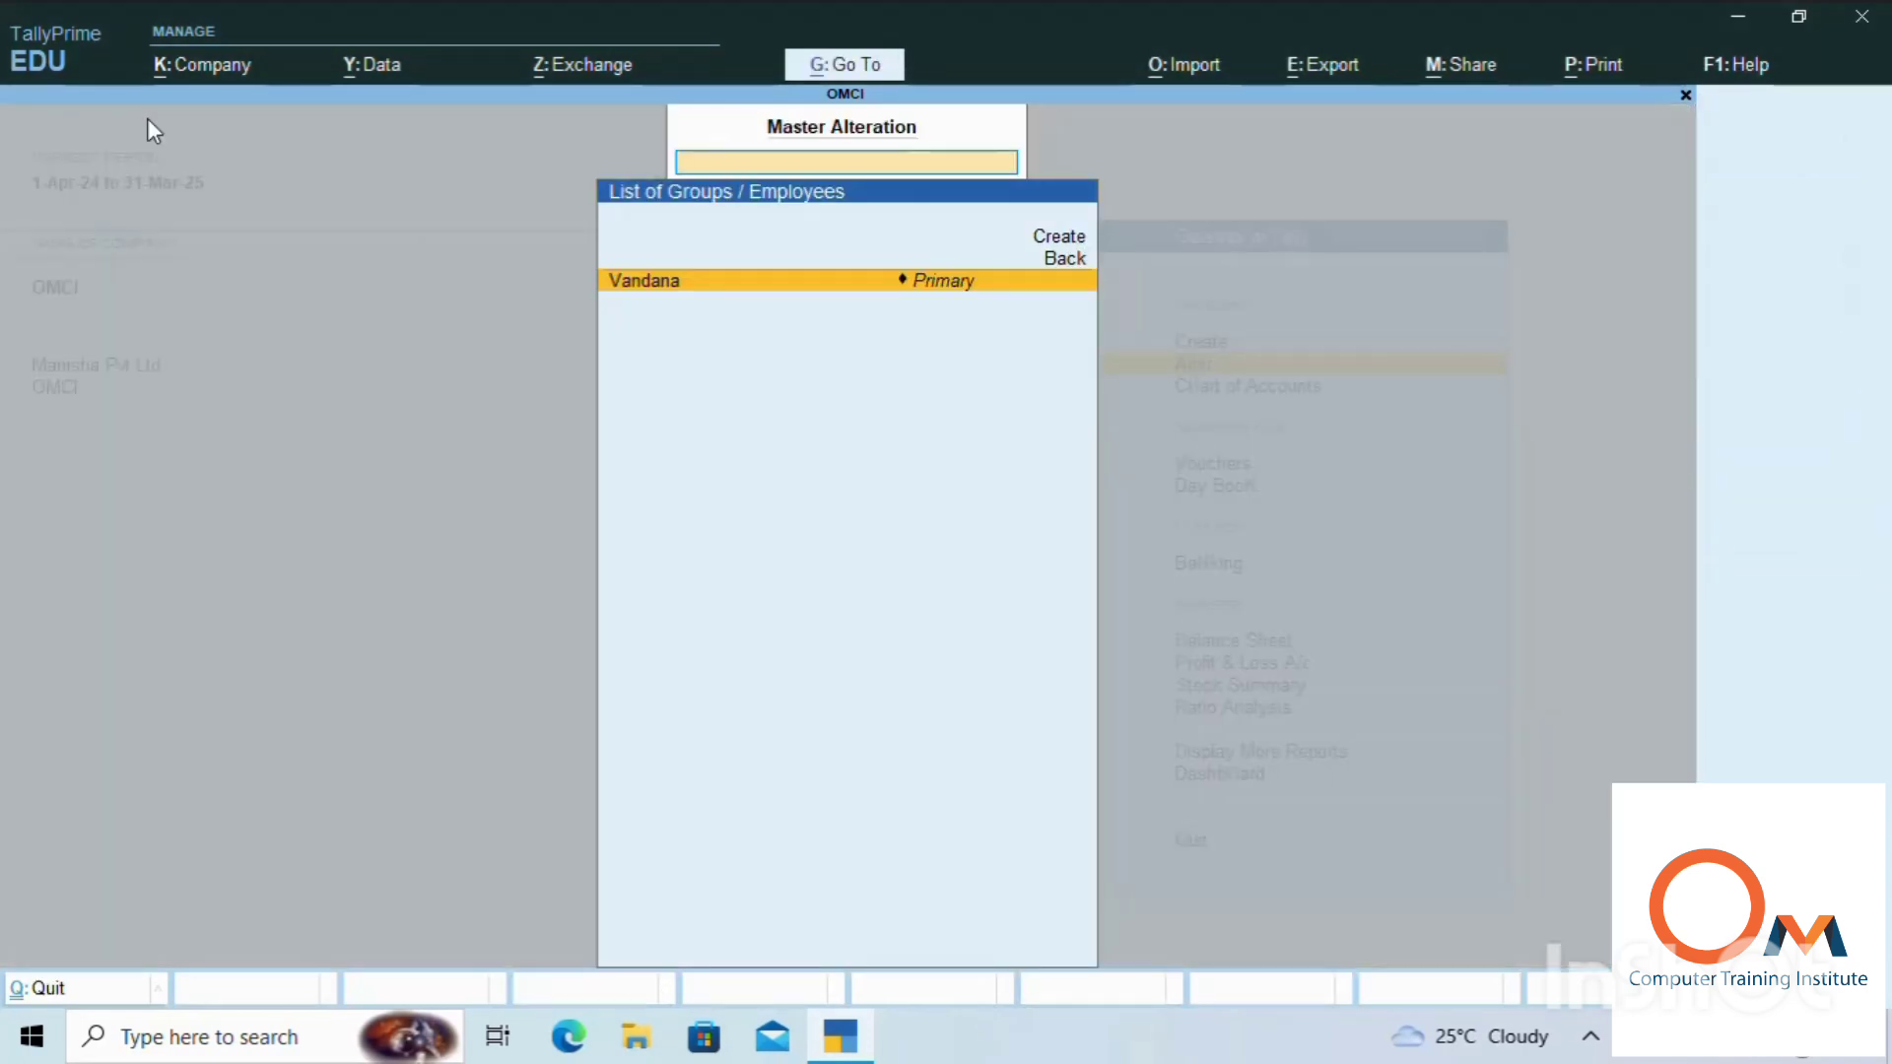
# Leave master alteration and open voucher entry from the Gateway of Tally
pyautogui.press('Escape')
pyautogui.press('Down')
pyautogui.press('Down')
pyautogui.press('Down')
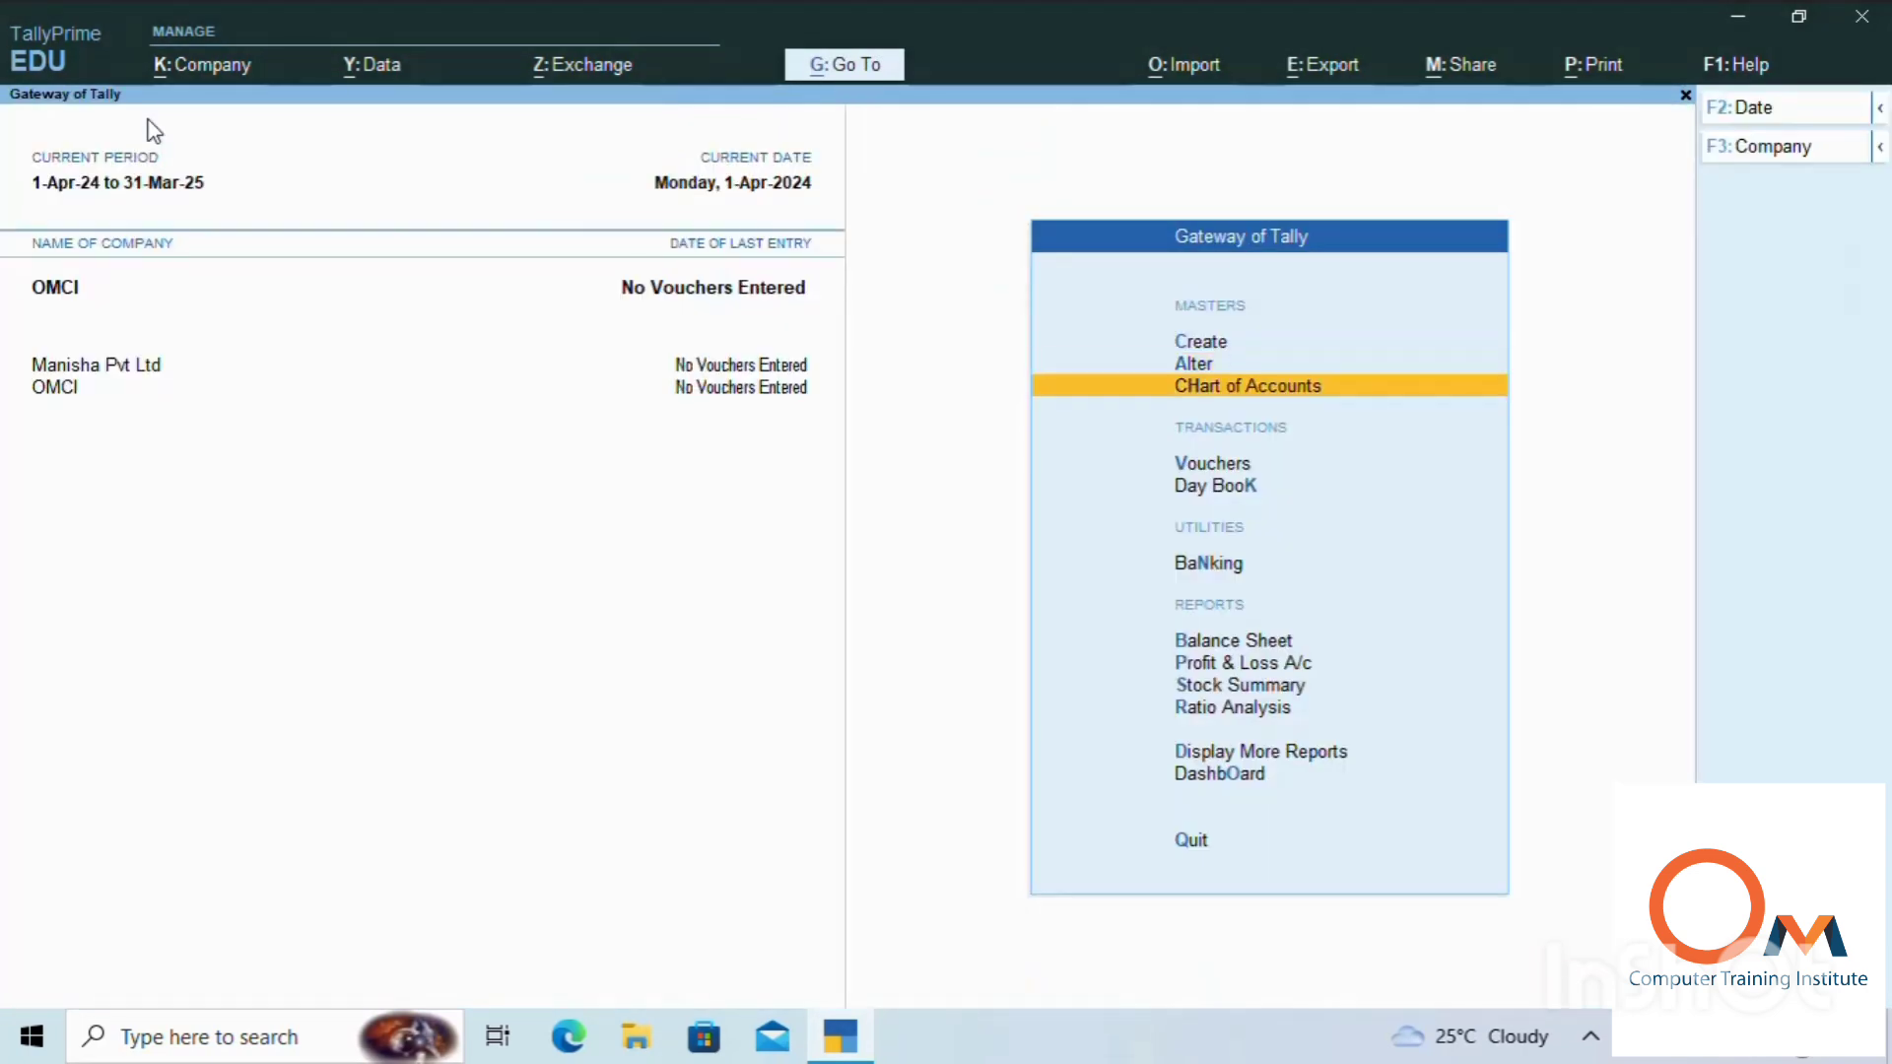
pyautogui.press('Up')
pyautogui.press('Return')
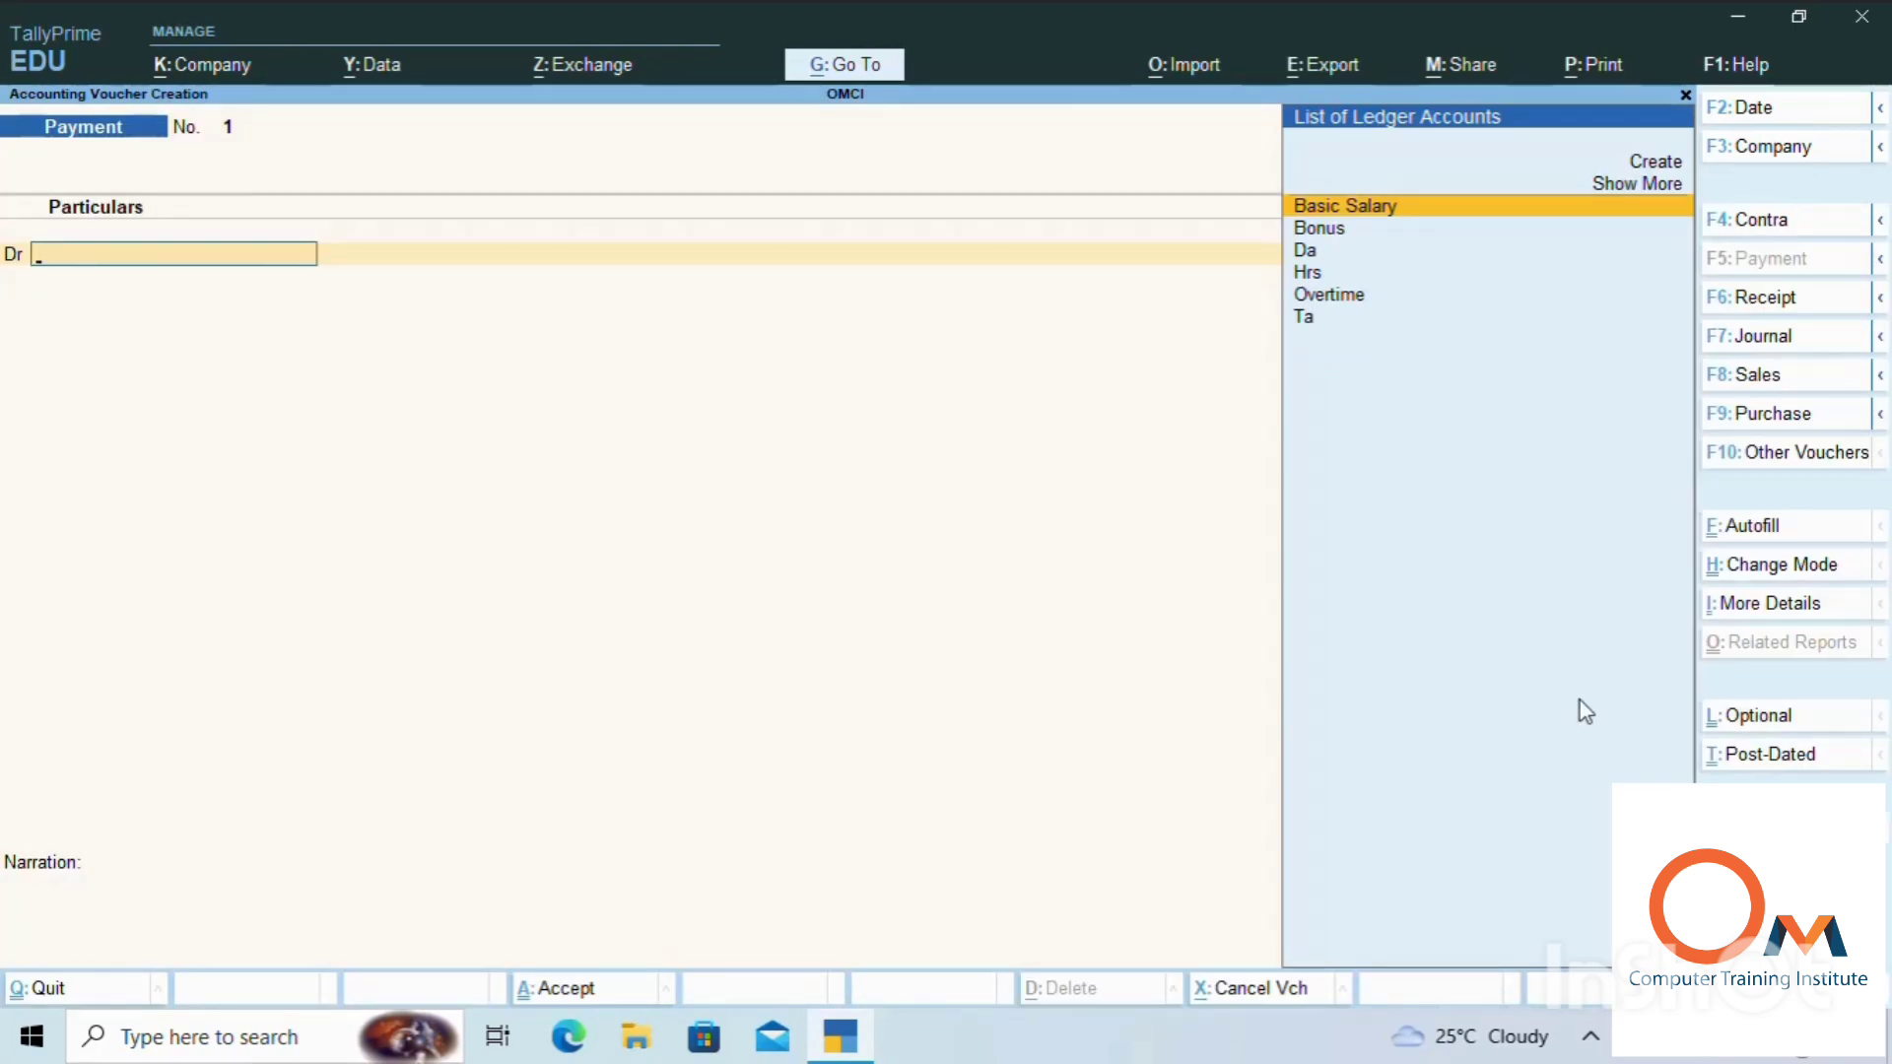
# Switch to a Payroll voucher and start a Payroll Autofill with Salary as the process
pyautogui.click(1789, 452)
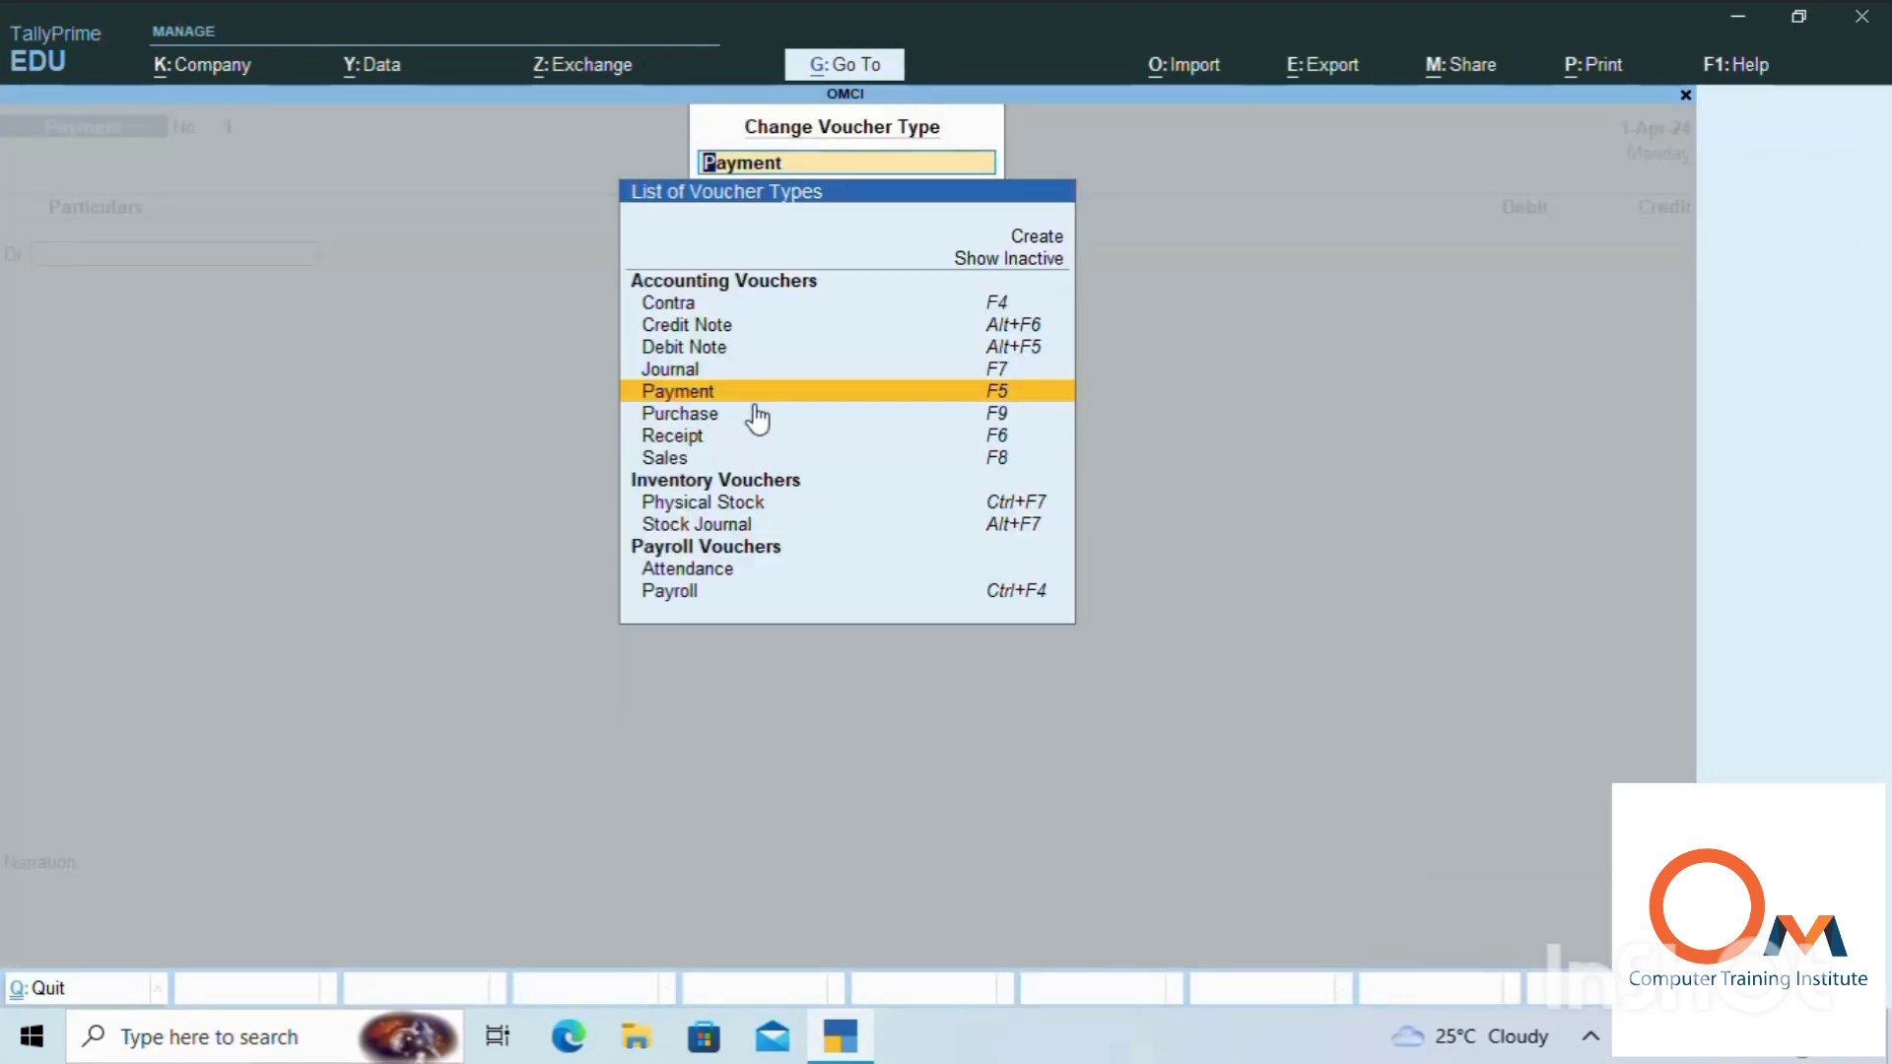
pyautogui.click(683, 594)
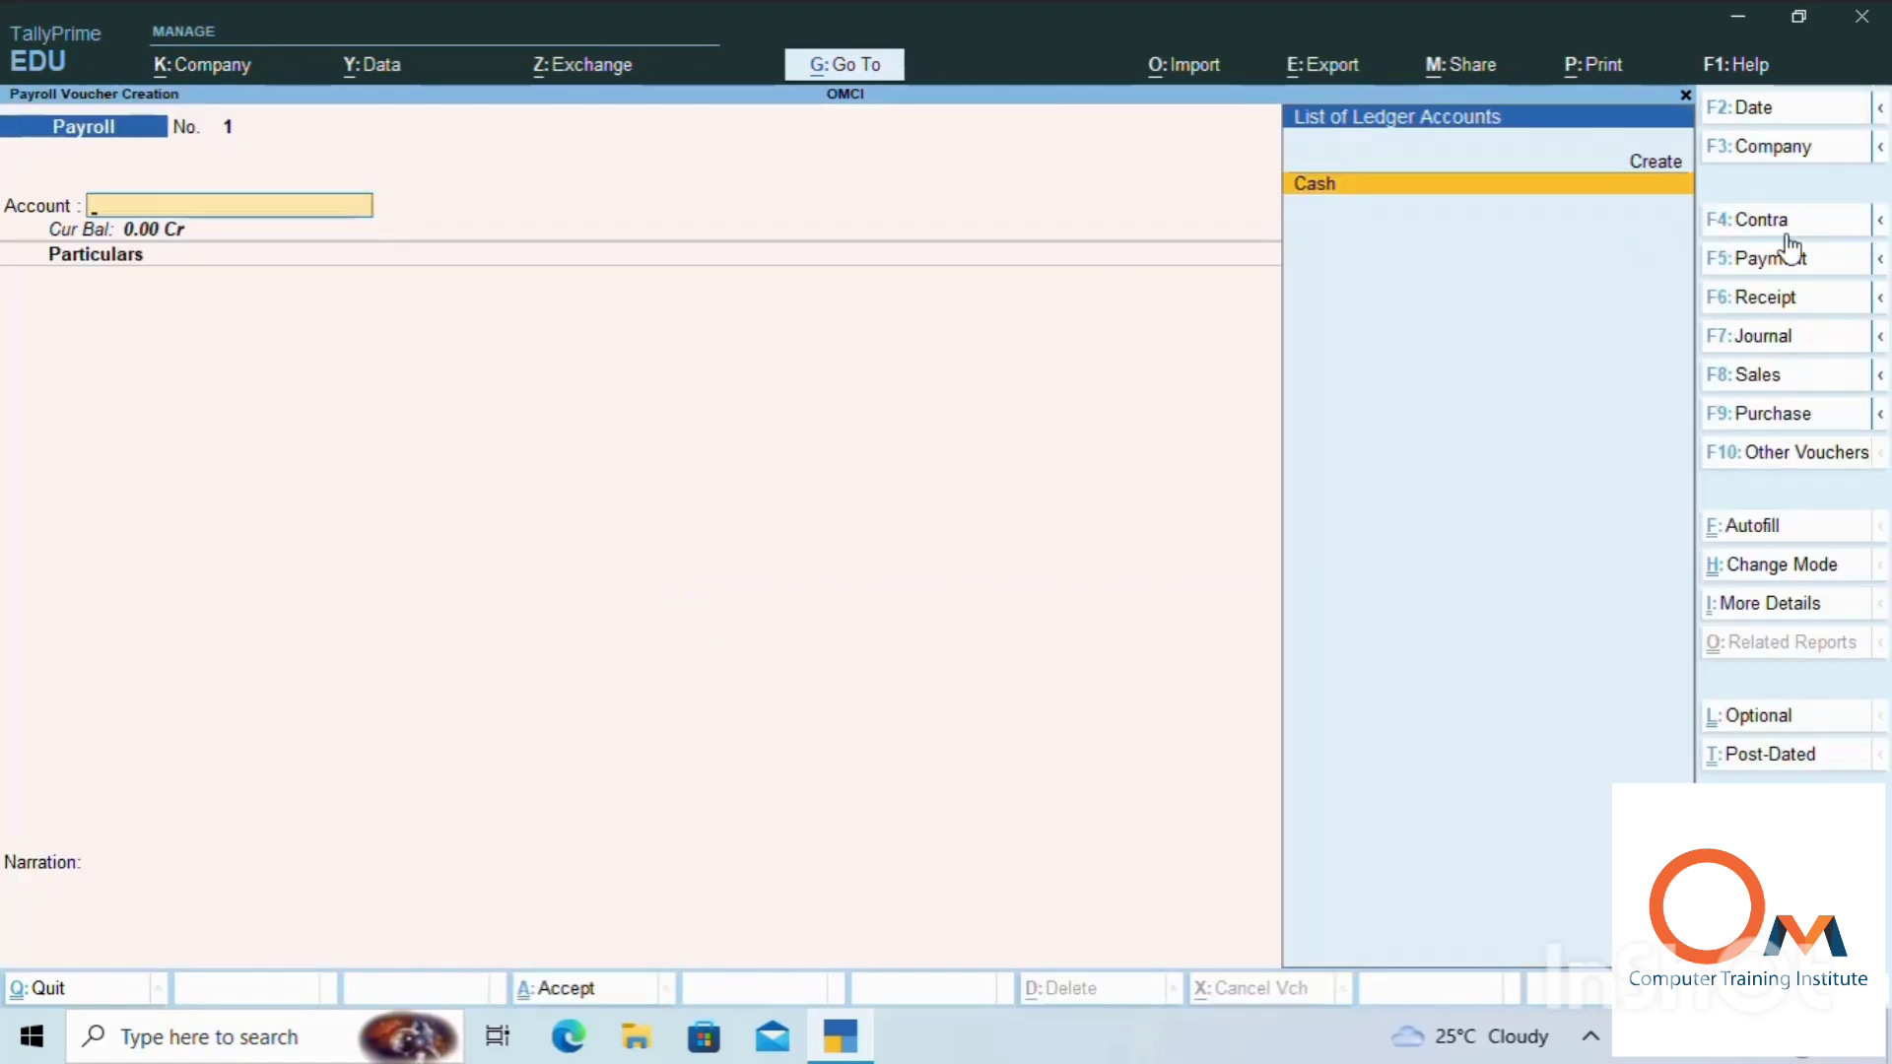
pyautogui.click(1764, 529)
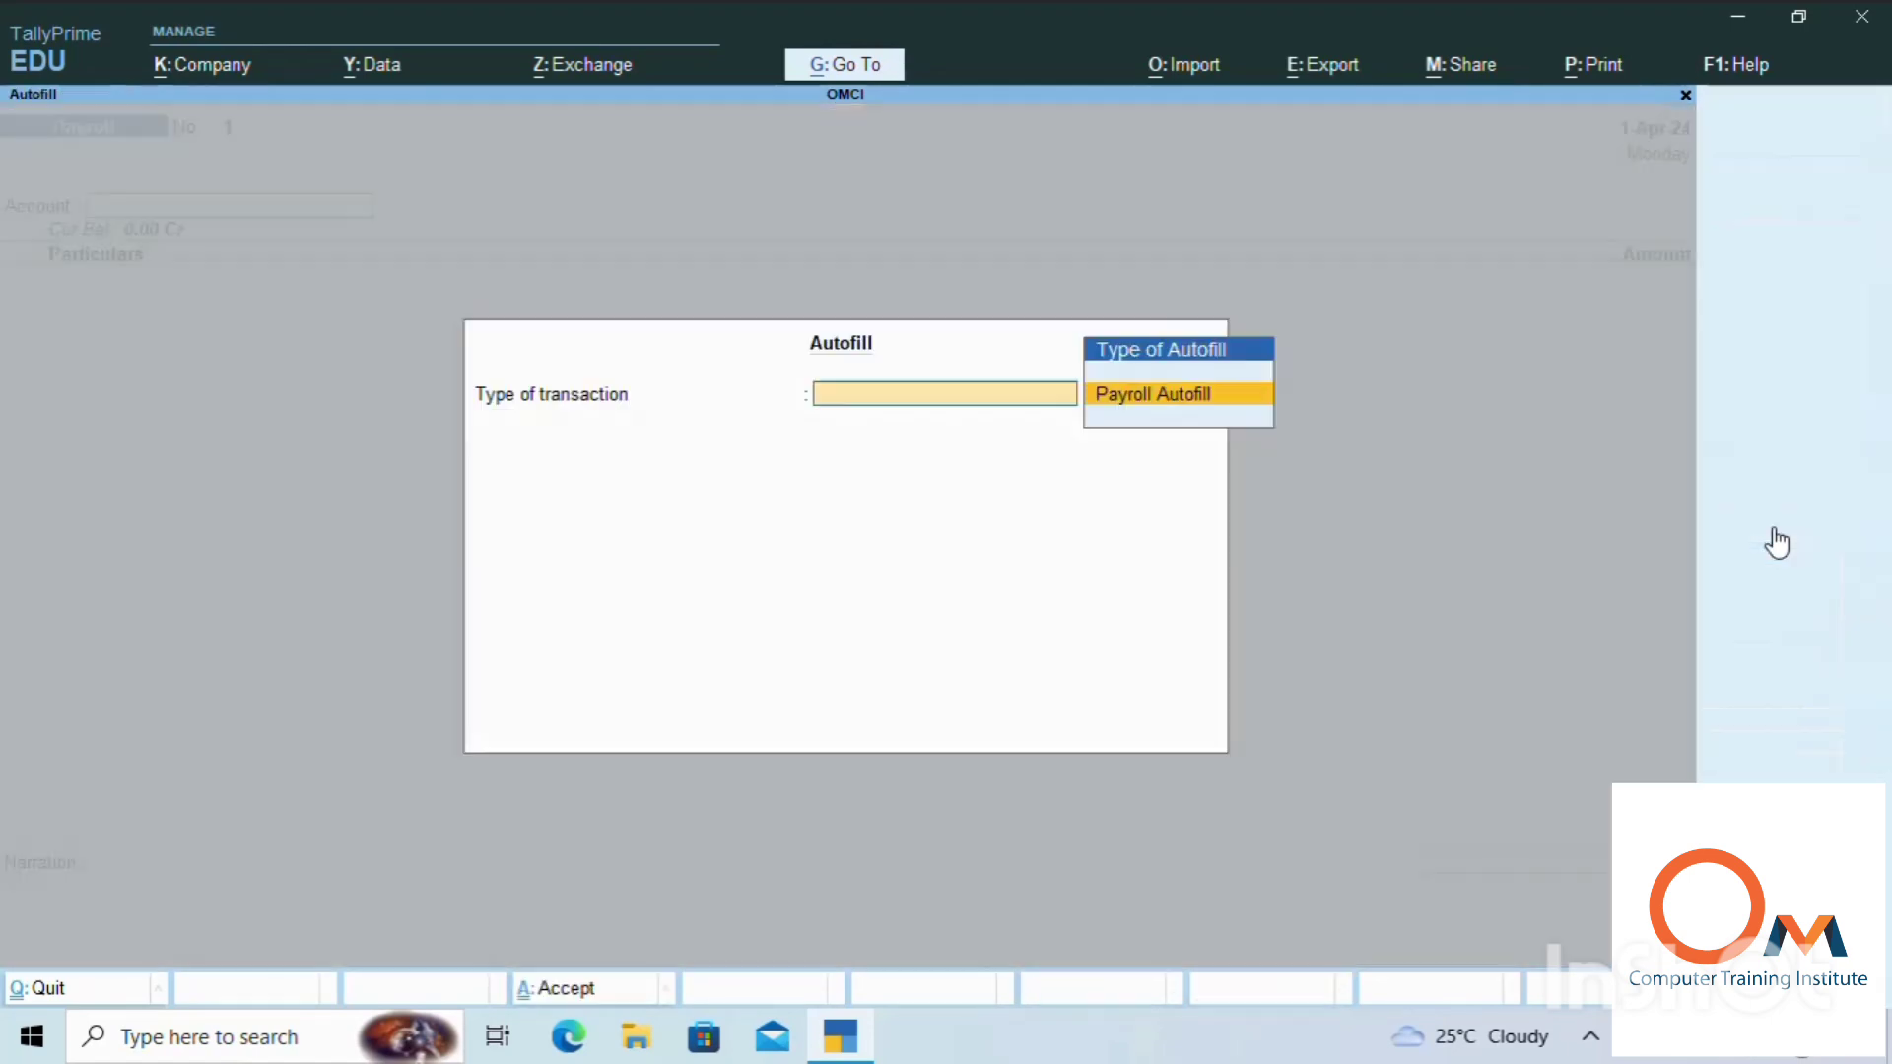
pyautogui.click(1196, 402)
pyautogui.press('Down')
pyautogui.press('Down')
pyautogui.press('Down')
pyautogui.press('Down')
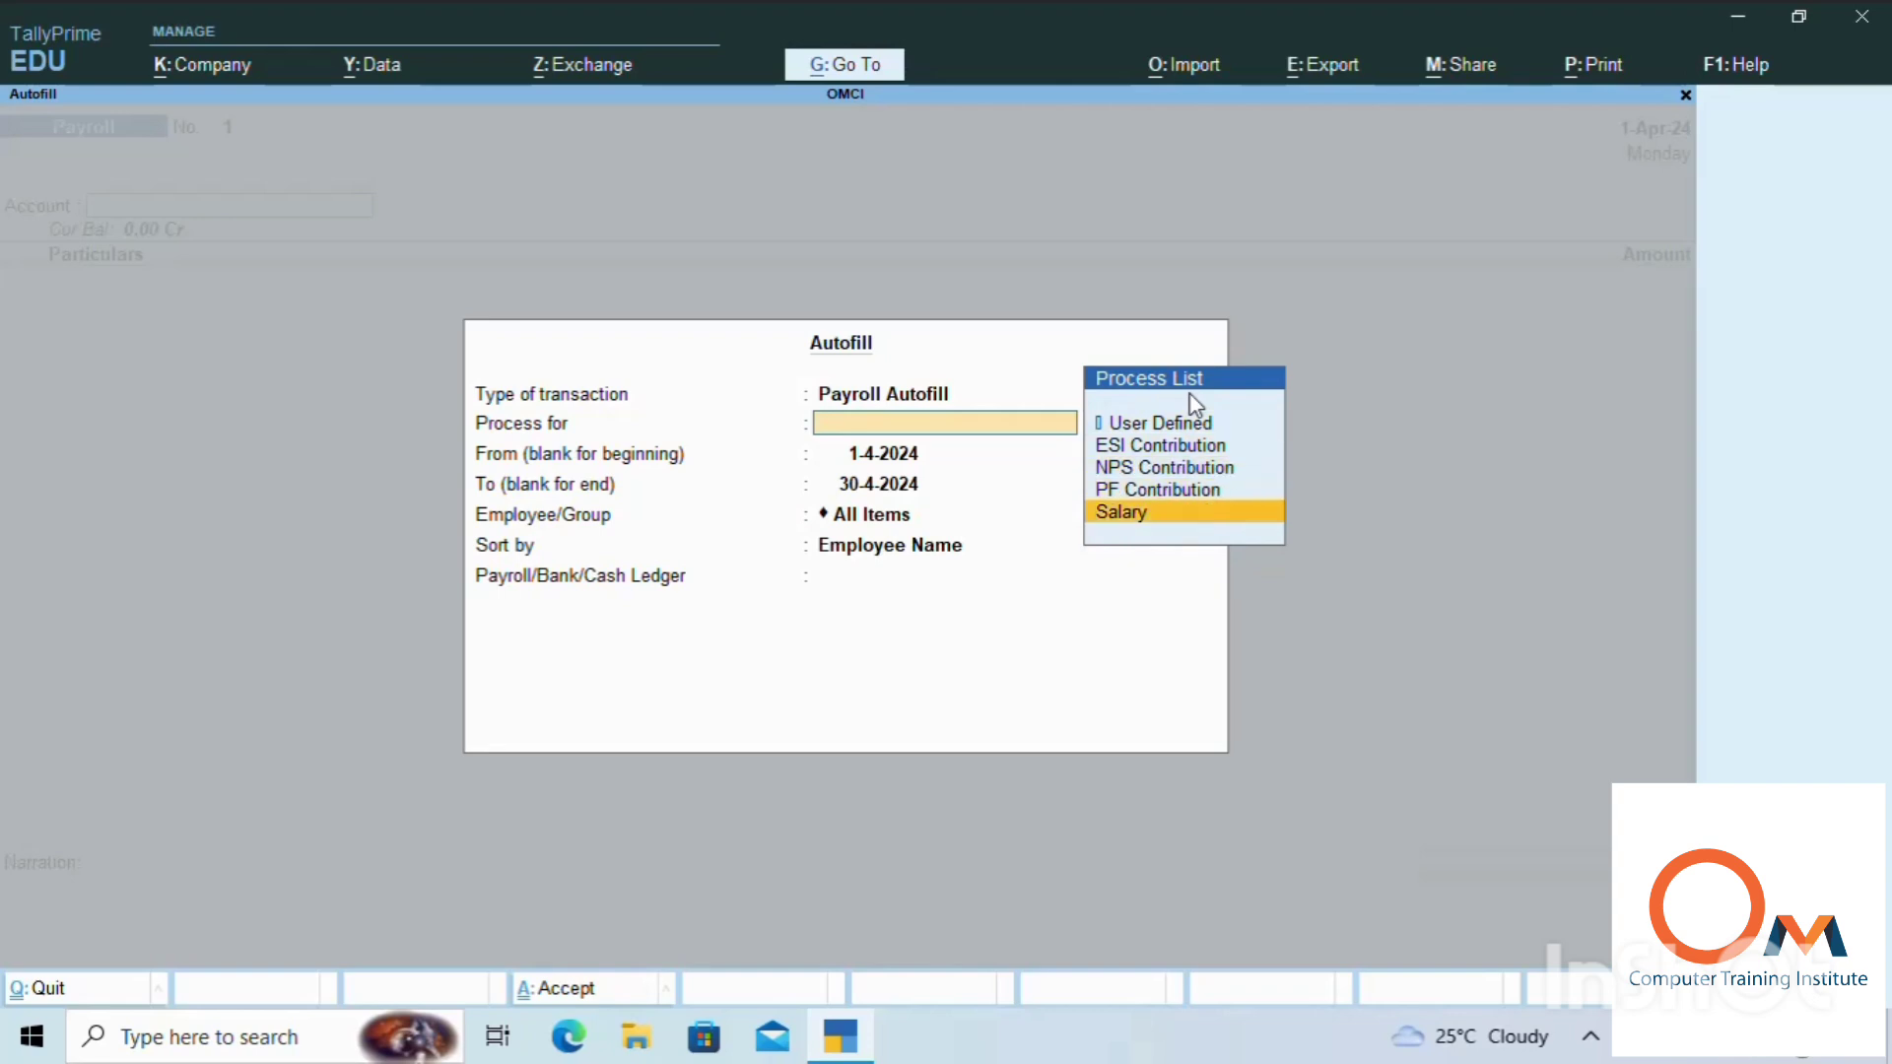
pyautogui.press('Return')
# Keep the autofill start date 1-4-2024, set the end date to 1-4-2024 and choose the individual employee instead of All Items
pyautogui.press('Return')
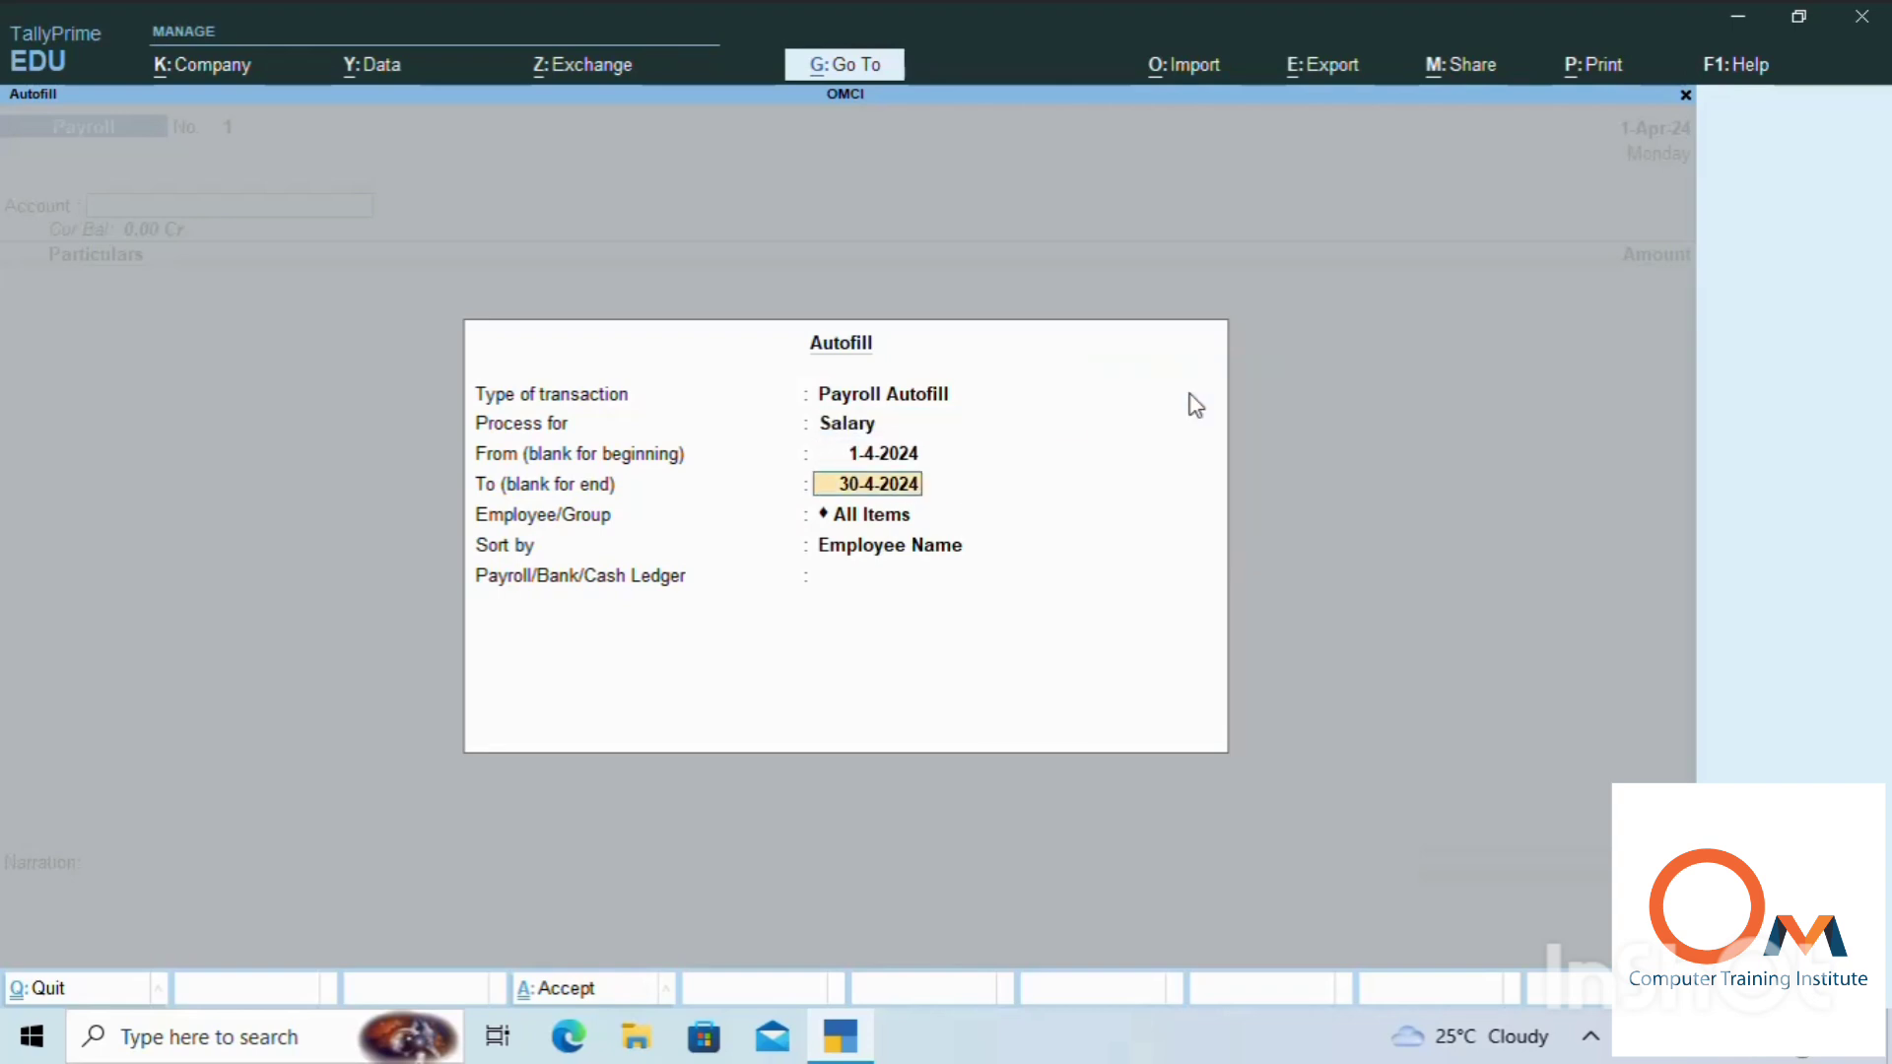
pyautogui.write('1')
pyautogui.press('Return')
pyautogui.press('Down')
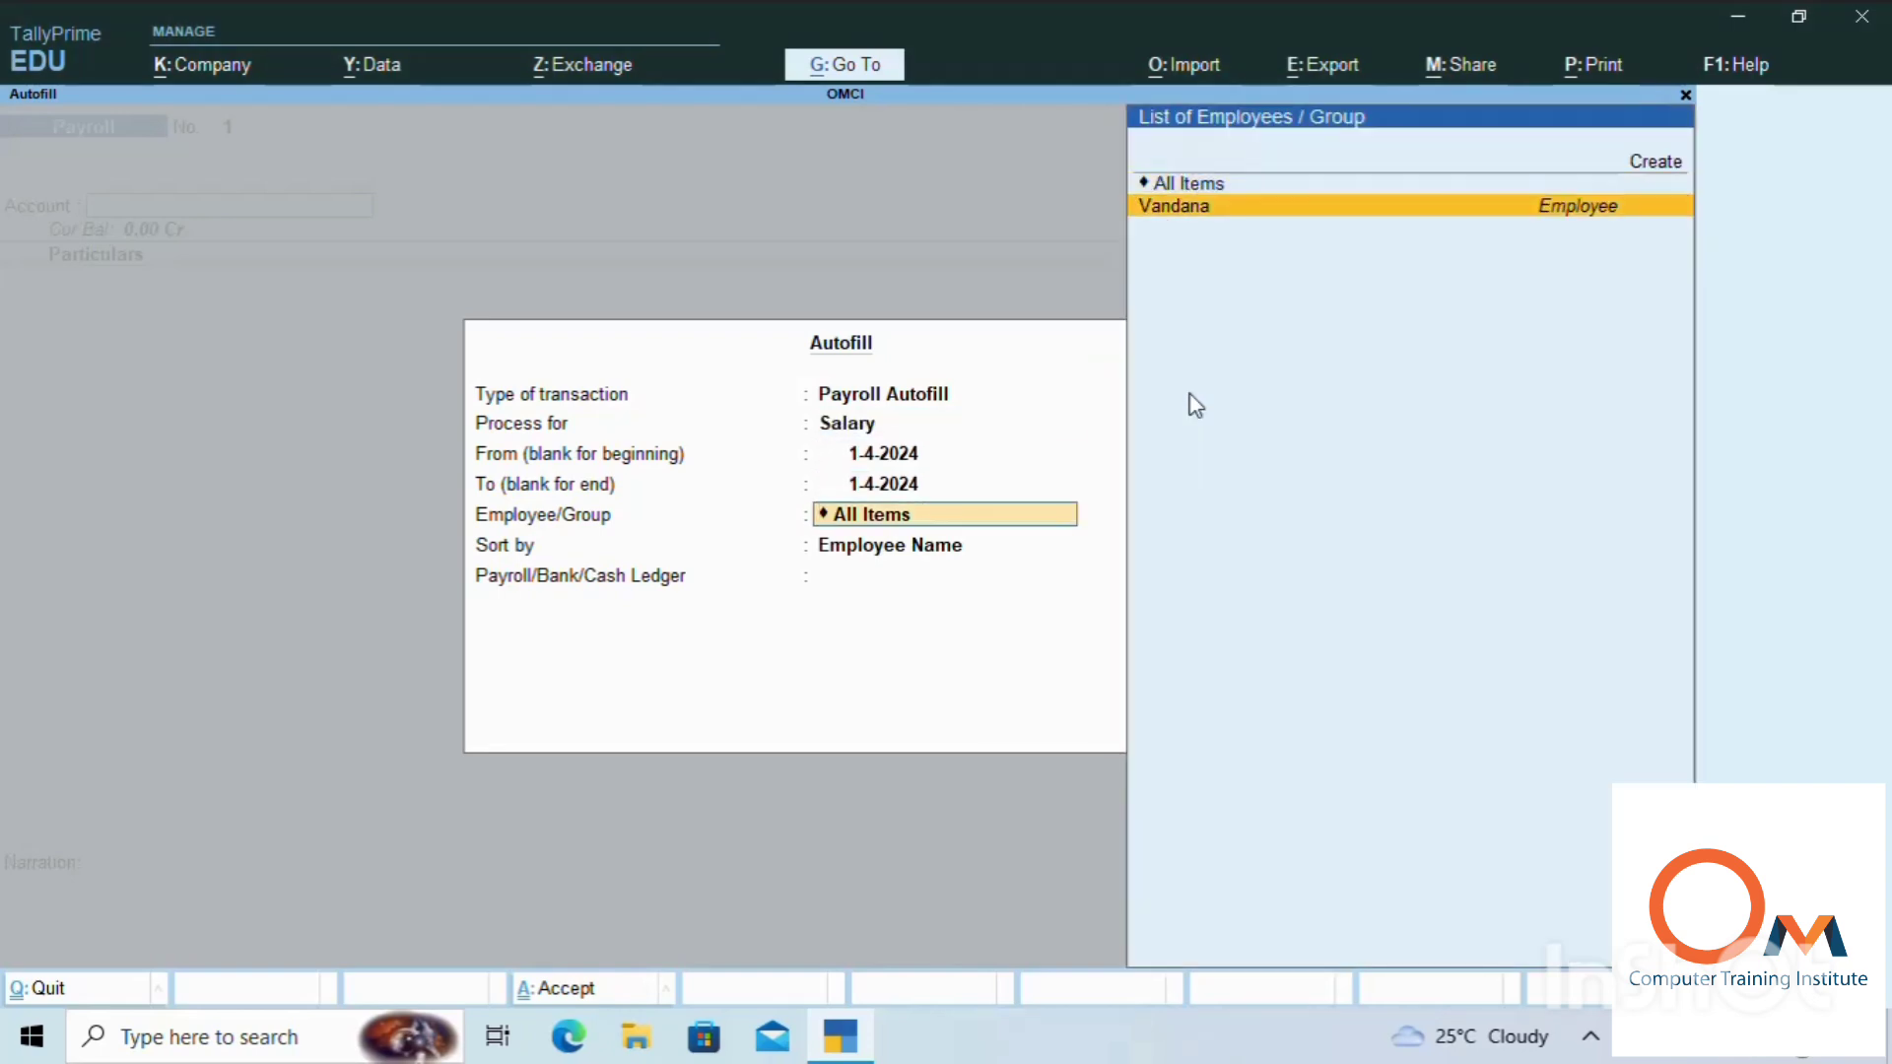
pyautogui.press('Return')
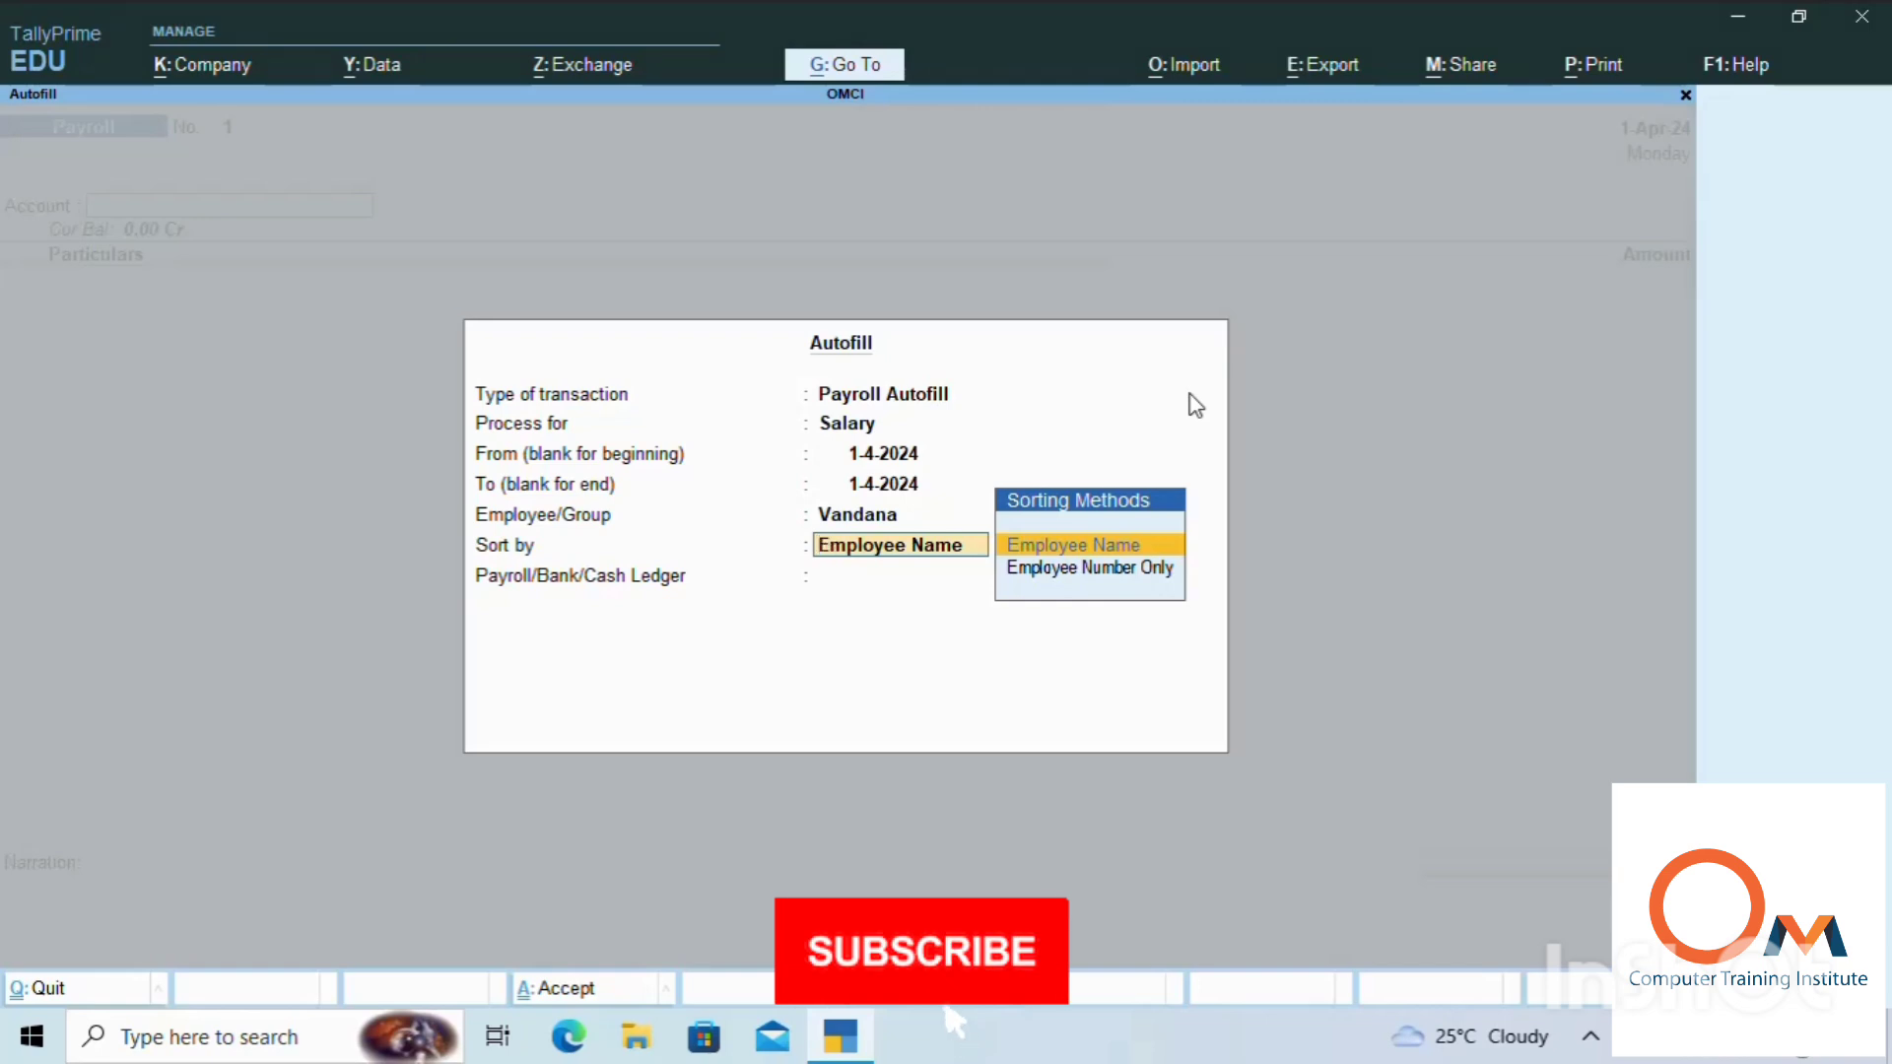
# Sort by Employee Name, use Cash as the ledger, fill in the payroll voucher and save it
pyautogui.press('Return')
pyautogui.press('Return')
pyautogui.press('Return')
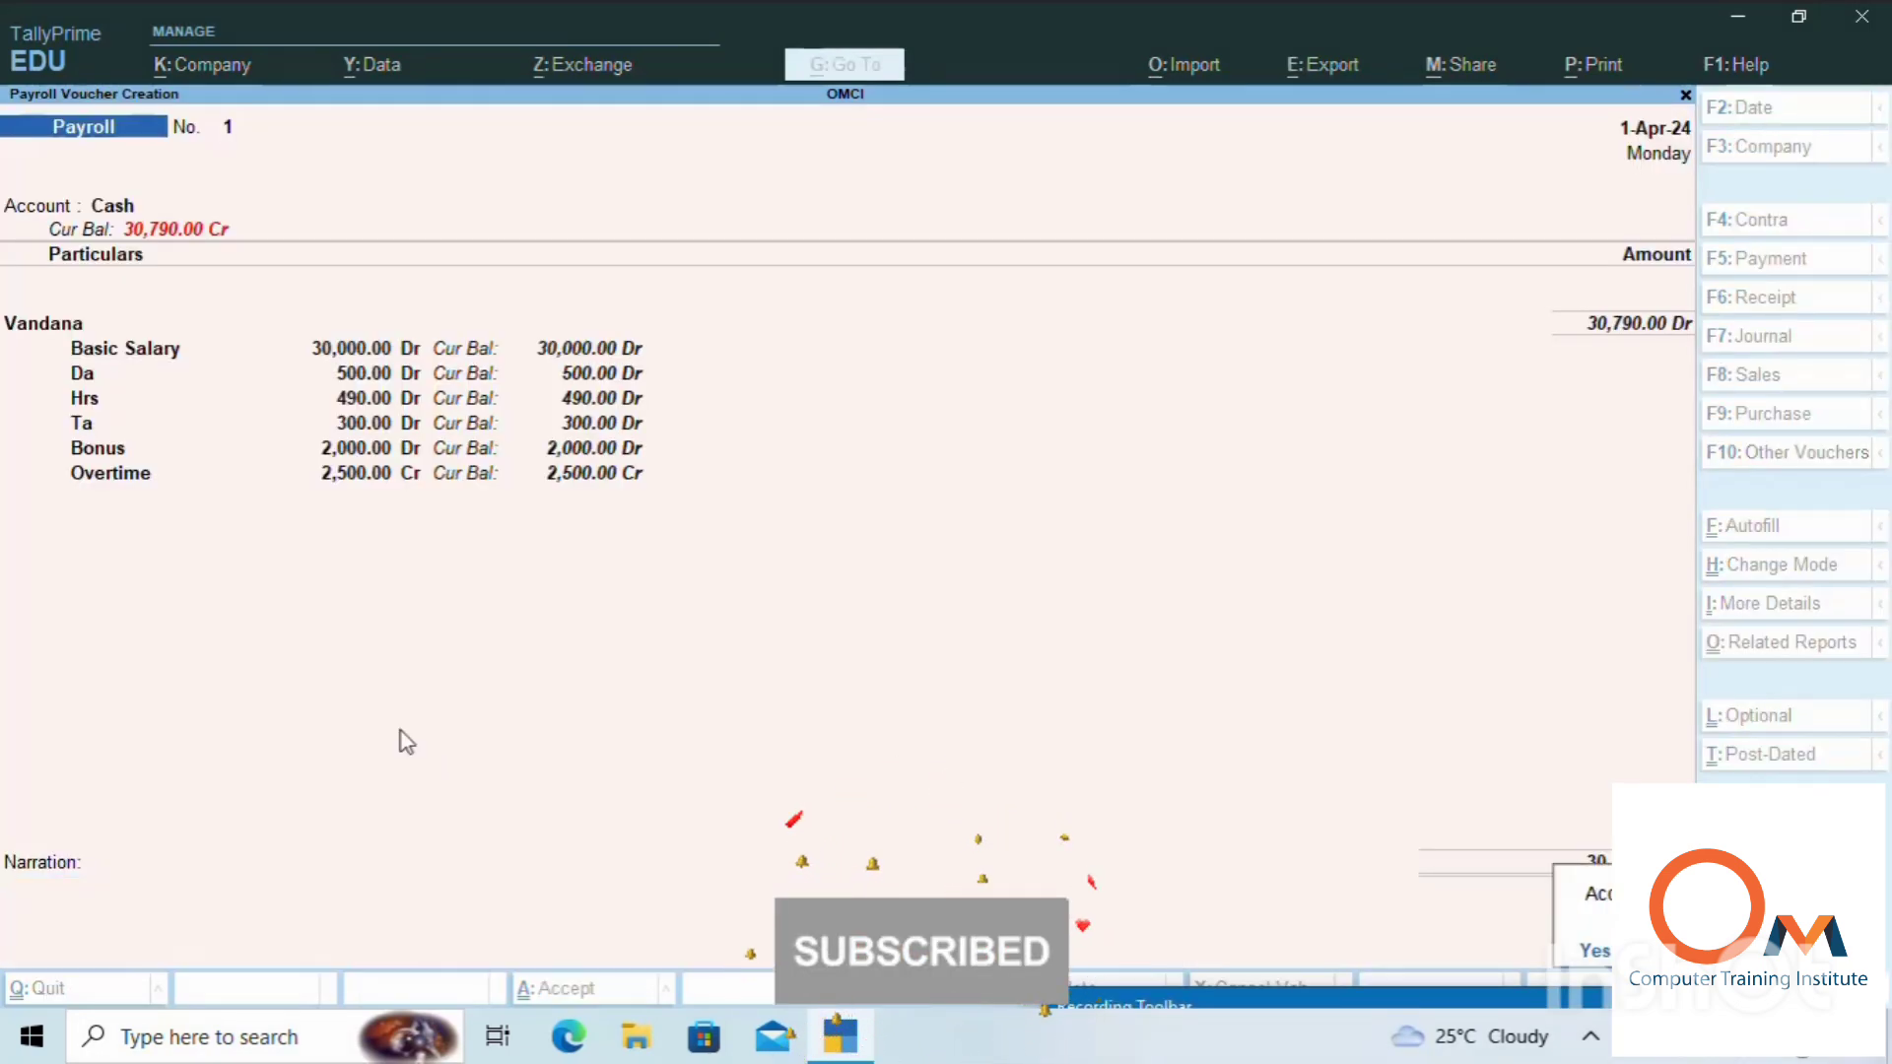
pyautogui.press('Return')
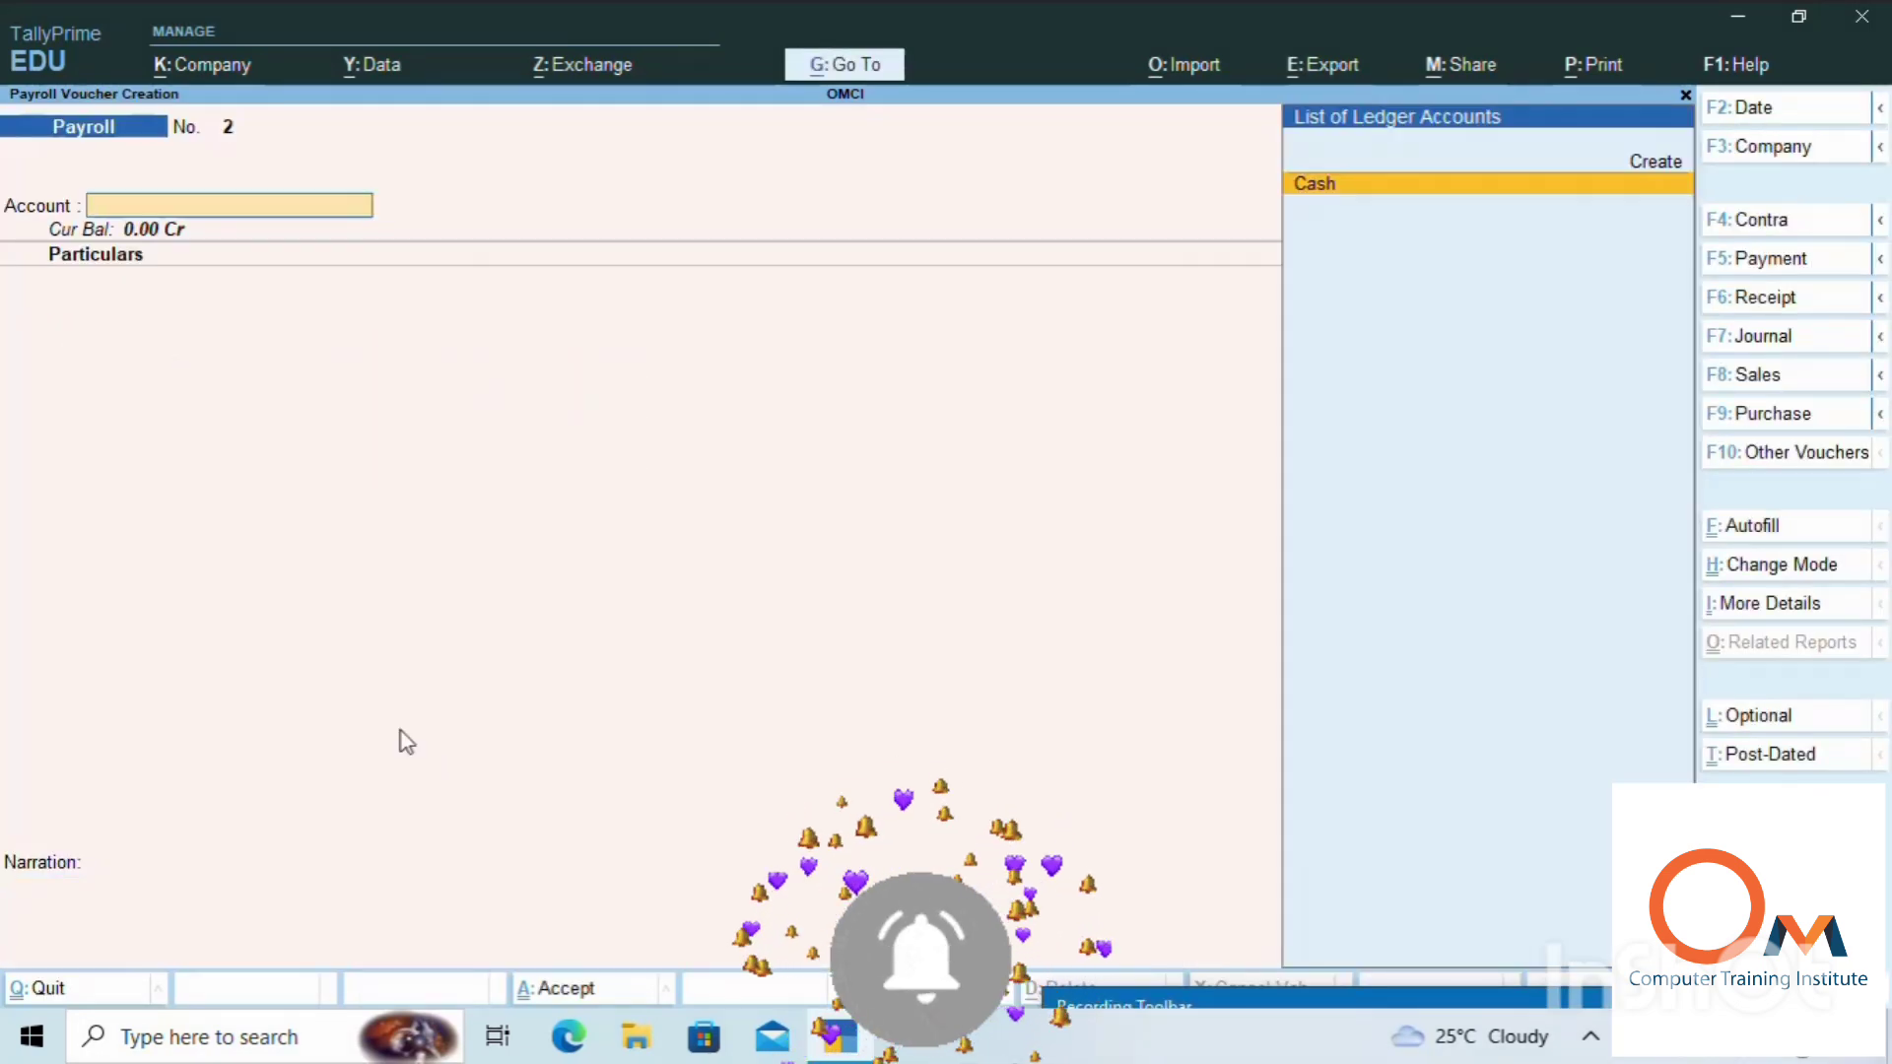